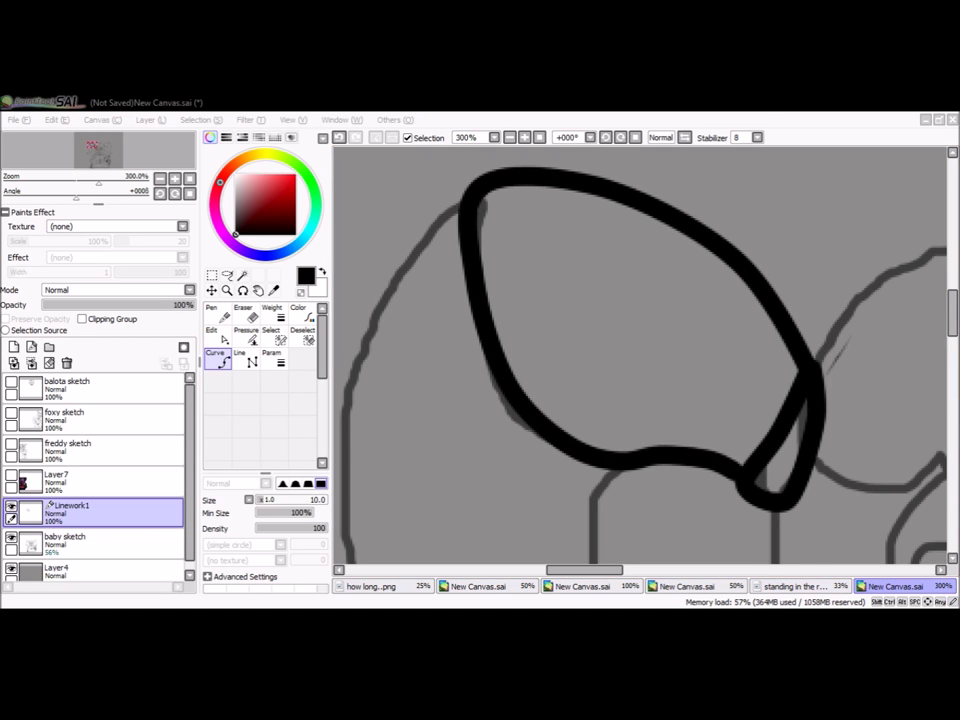
Step: Ink the left pigtail's top band, length and curled tip over the sketch with size 10 Curve strokes
scroll(501, 376, down, 4)
scroll(472, 490, up, 2)
drag(515, 173, 465, 208)
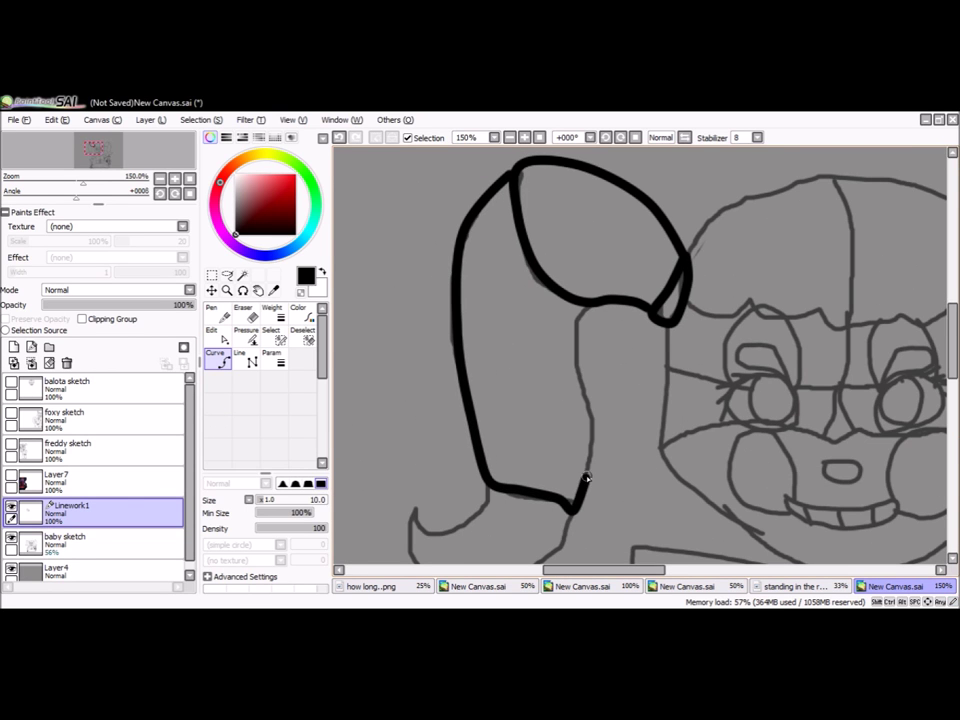
scroll(589, 302, down, 3)
mouse_move(459, 363)
mouse_down()
mouse_move(554, 458)
mouse_move(619, 379)
mouse_up()
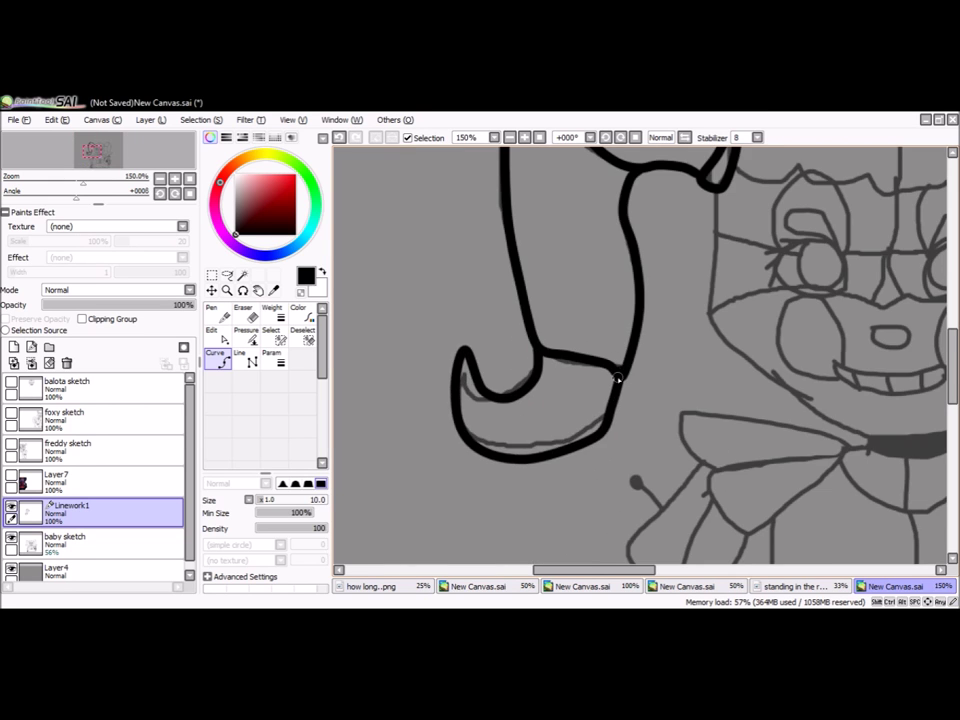
scroll(736, 340, down, 2)
Step: Select and copy the inked left pigtail, flip the pasted copy horizontally and place it over the right pigtail sketch
click(212, 275)
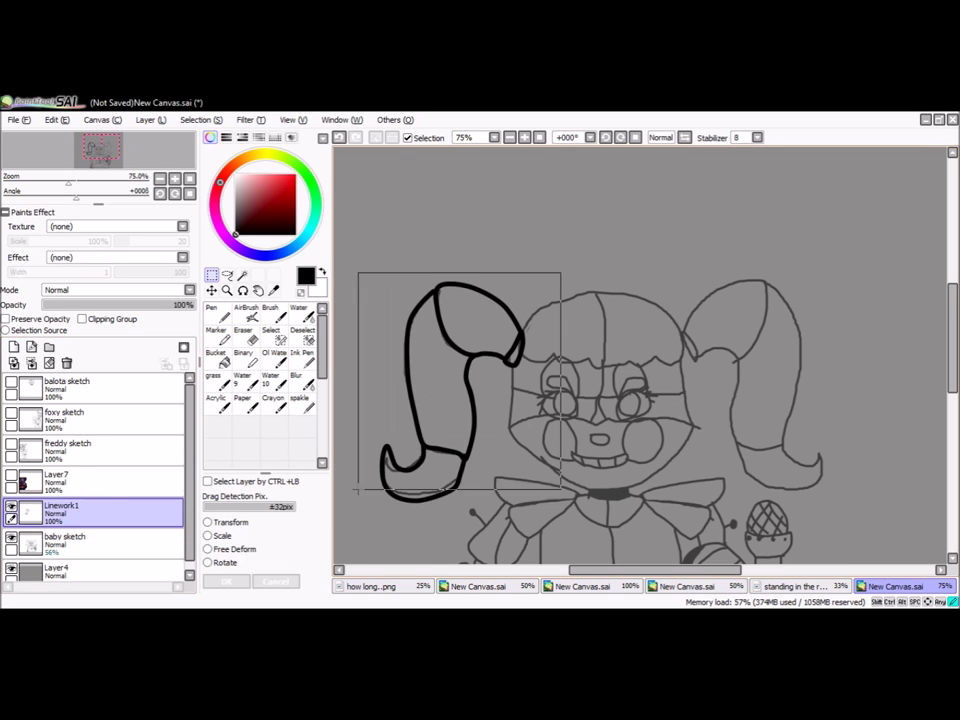
key(ctrl+d)
drag(650, 221, 348, 502)
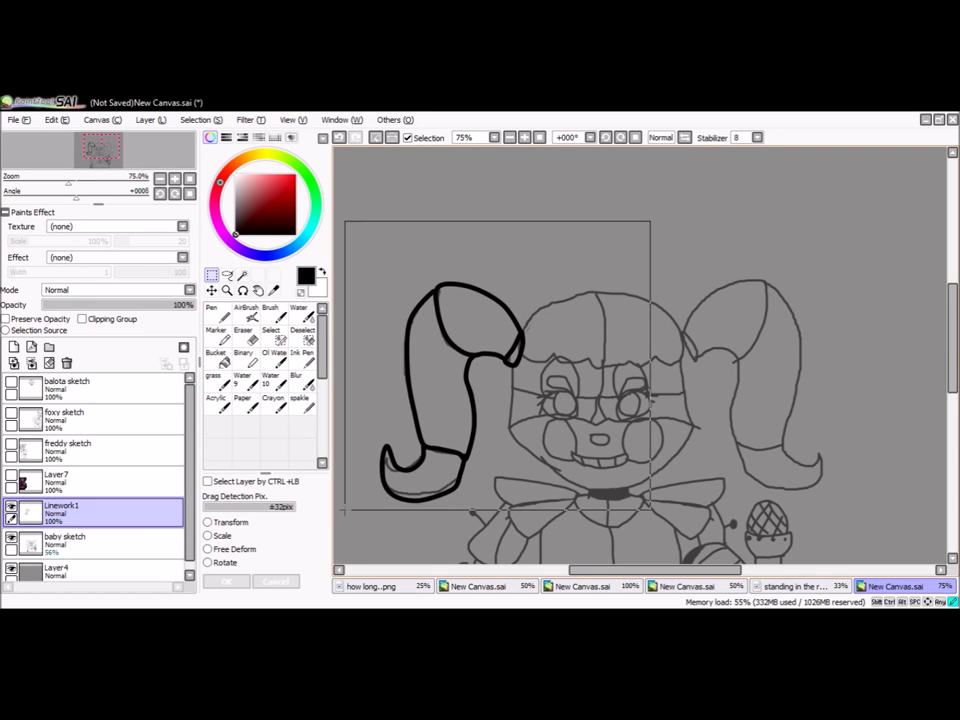
key(ctrl+c)
key(ctrl+v)
key(ctrl+t)
click(265, 510)
drag(440, 380, 765, 354)
key(Return)
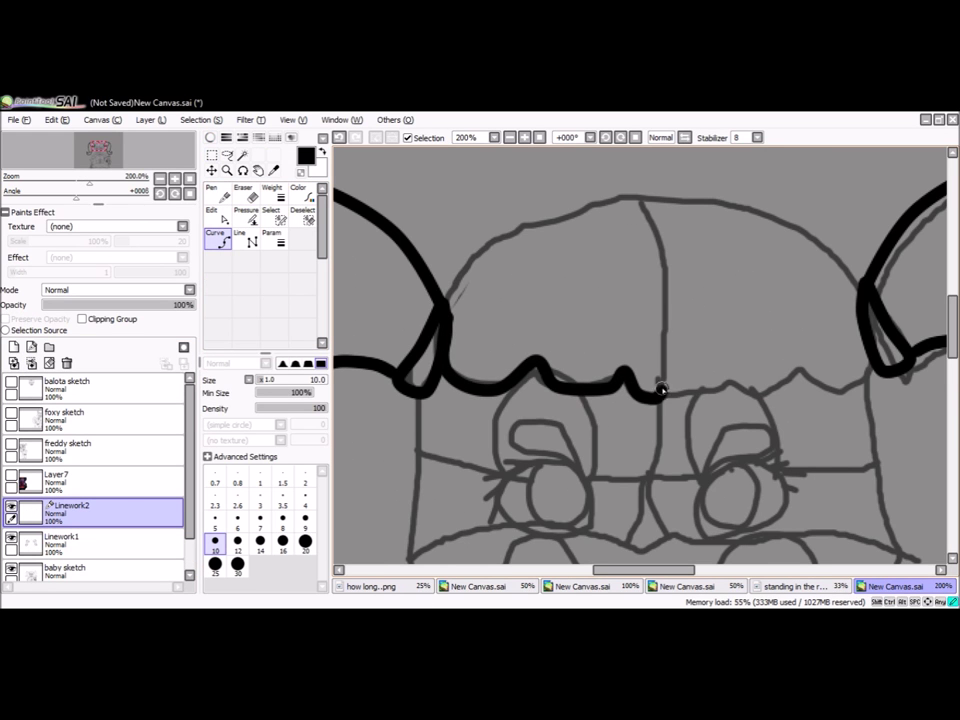
Step: Ink the left half of the fringe, then mirror a copy onto the right half and merge it down
click(648, 198)
key(Return)
key(ctrl+c)
key(ctrl+v)
key(ctrl+t)
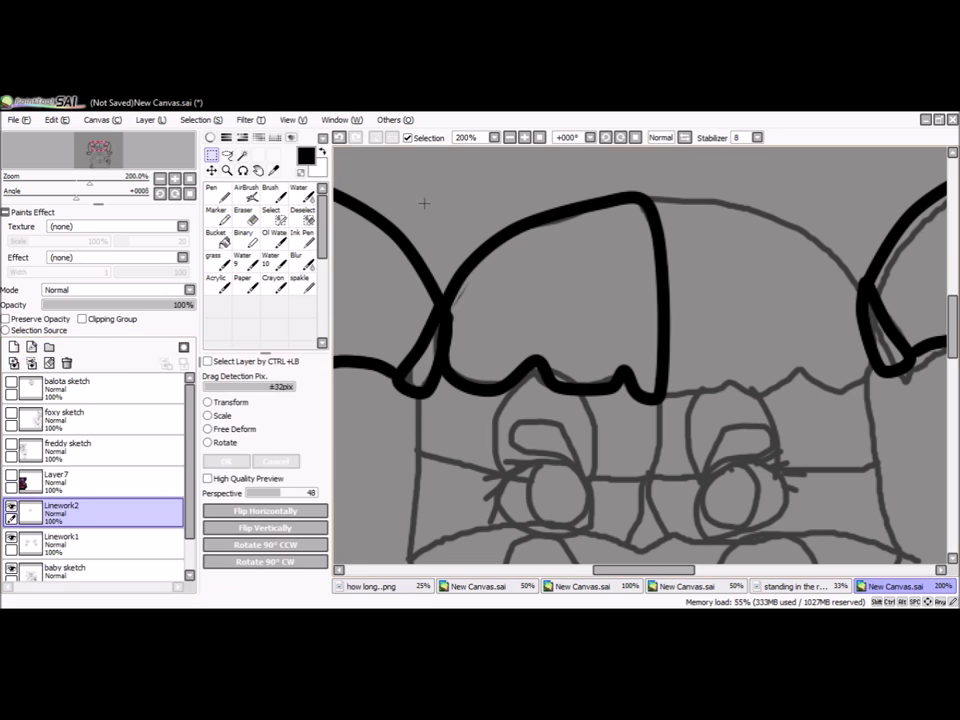
click(285, 512)
drag(547, 332, 765, 332)
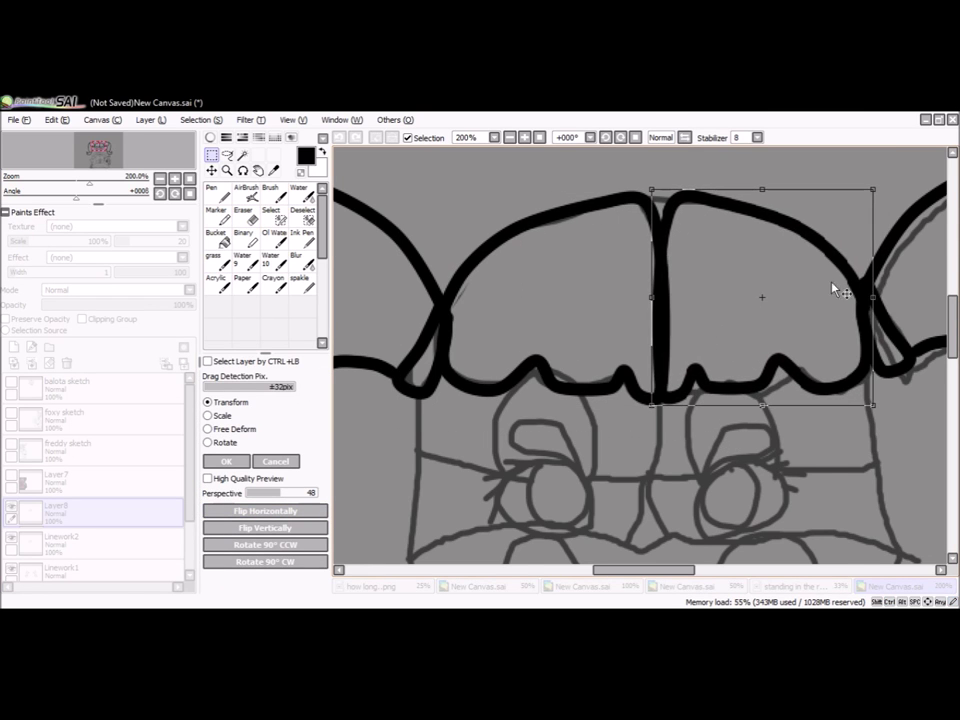
key(Return)
key(ctrl+e)
Step: Fill the notch at the top of the parting between the two fringe halves with the size 15 Pen
key(n)
scroll(669, 203, up, 2)
key(bracketleft)
key(bracketleft)
key(bracketleft)
key(bracketleft)
key(bracketleft)
key(bracketleft)
key(bracketleft)
key(bracketleft)
key(bracketleft)
key(bracketleft)
key(bracketleft)
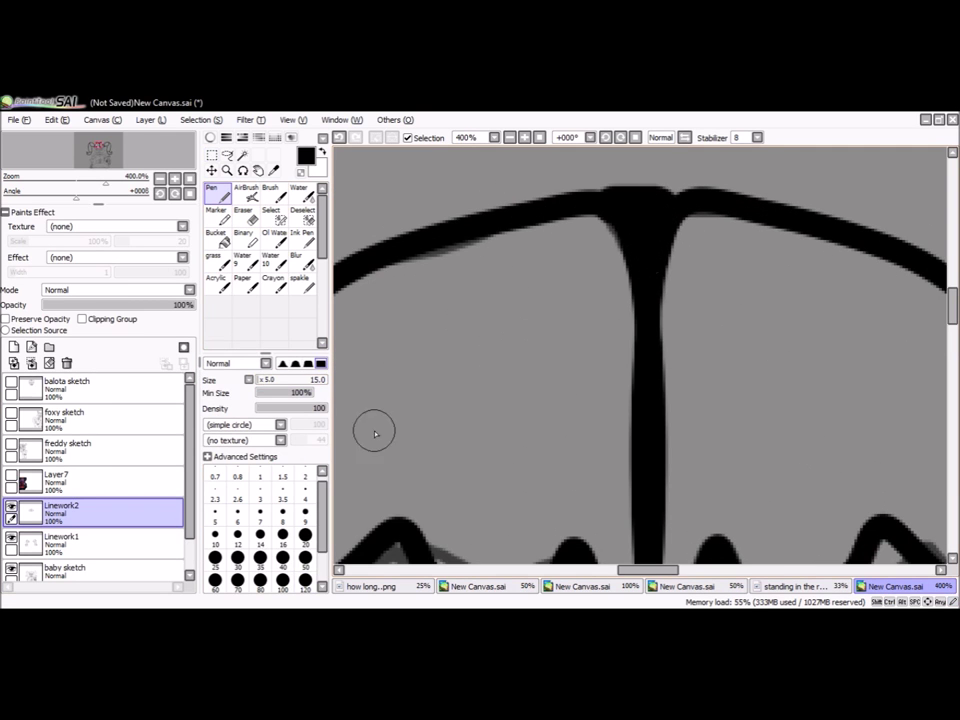
key(bracketleft)
key(bracketleft)
key(bracketleft)
key(bracketleft)
key(bracketleft)
key(bracketleft)
scroll(644, 237, down, 8)
scroll(644, 237, up, 1)
Step: Ink the left side of the face outline on a new linework layer and mirror a copy onto the right side
click(48, 347)
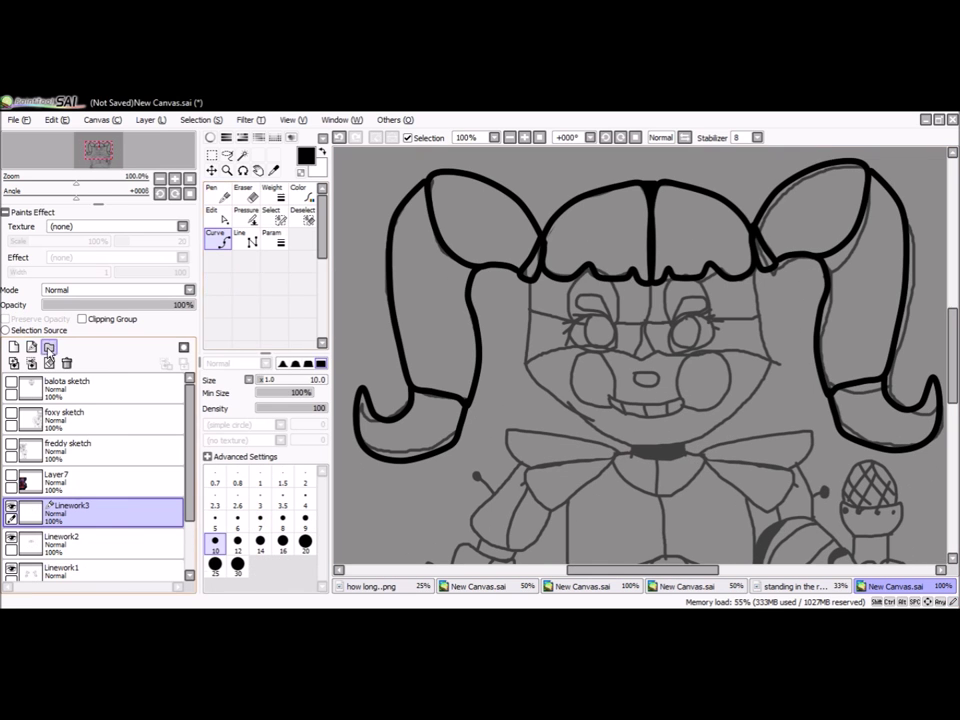
key(ctrl+v)
key(ctrl+t)
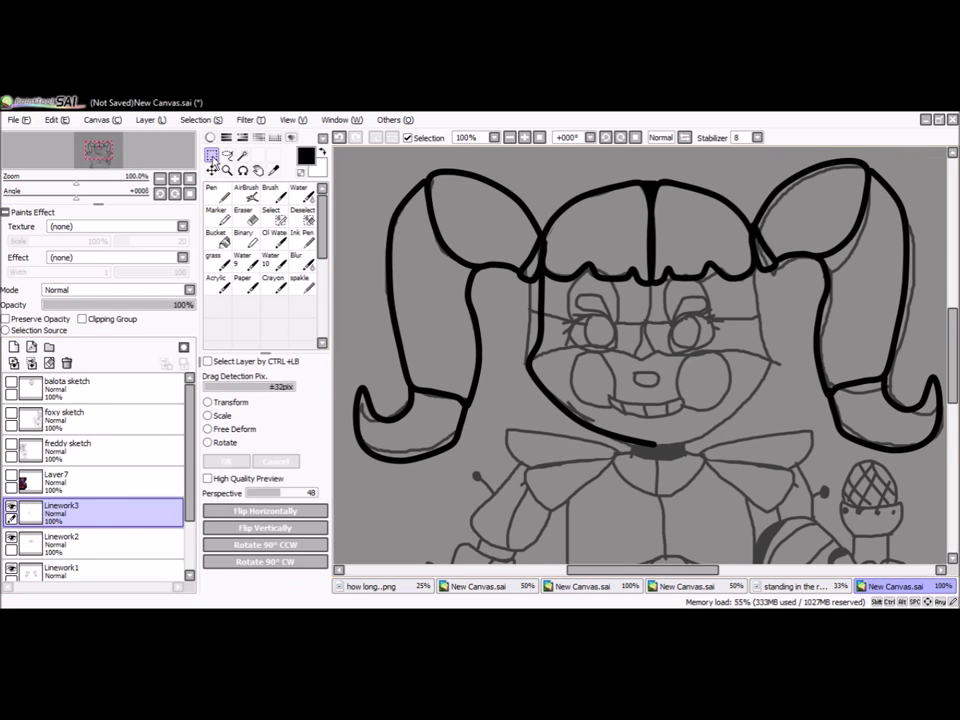
drag(653, 447, 745, 400)
key(Return)
Step: Erase the overlapping line end at the chin and merge the mirrored face outline down
scroll(745, 400, up, 3)
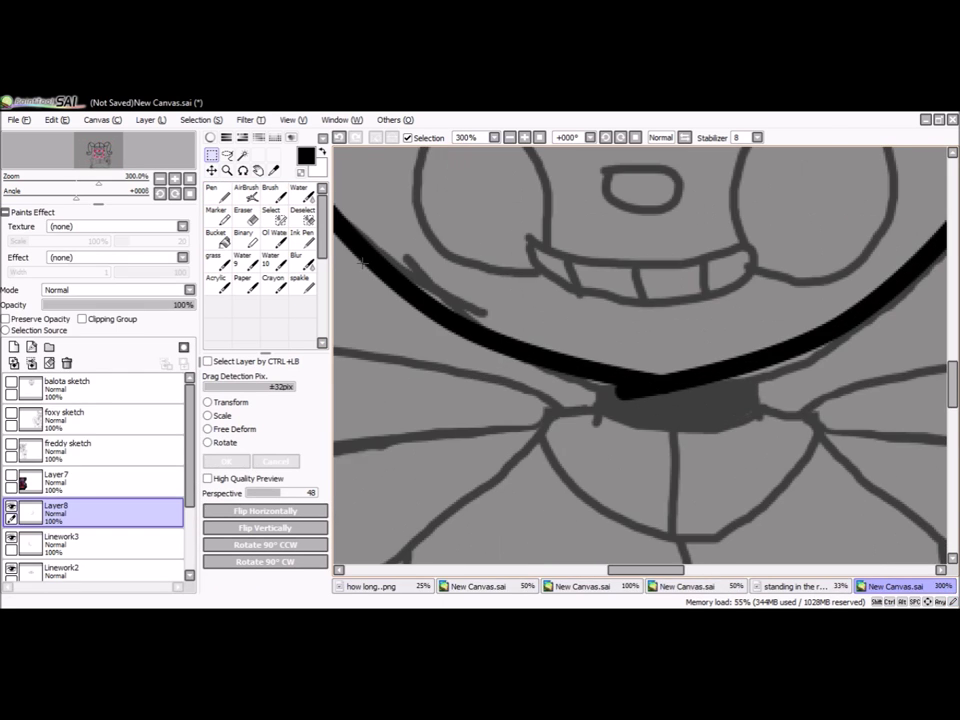
key(e)
scroll(728, 248, down, 4)
scroll(728, 248, up, 1)
key(ctrl+e)
Step: Ink the line across the face above the cheeks and the two curves between the eyes, then merge the linework down
scroll(727, 248, up, 2)
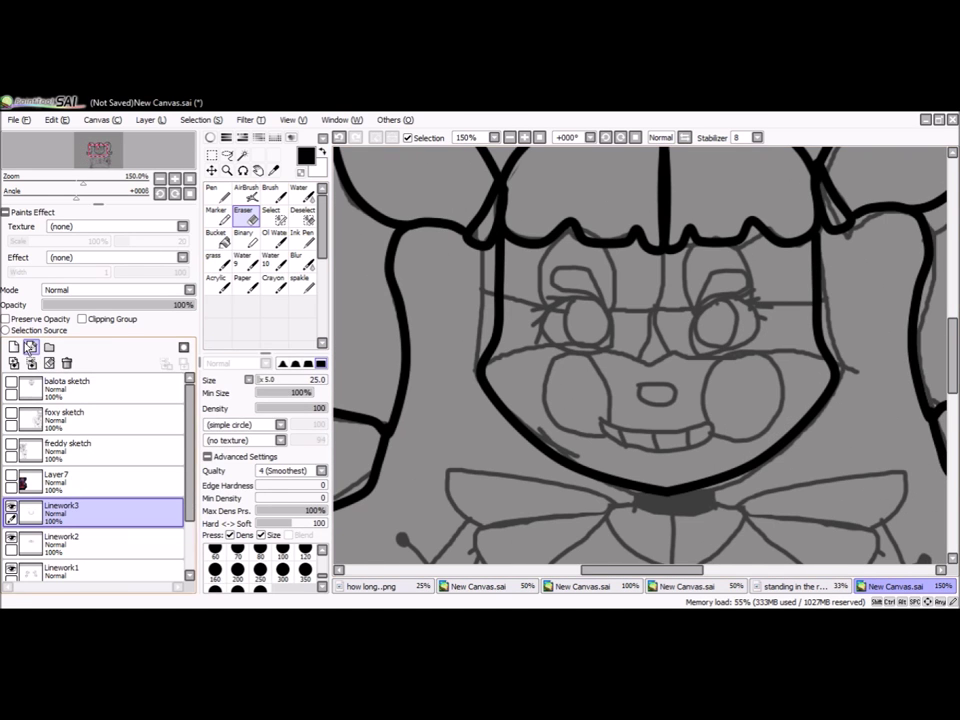
click(48, 347)
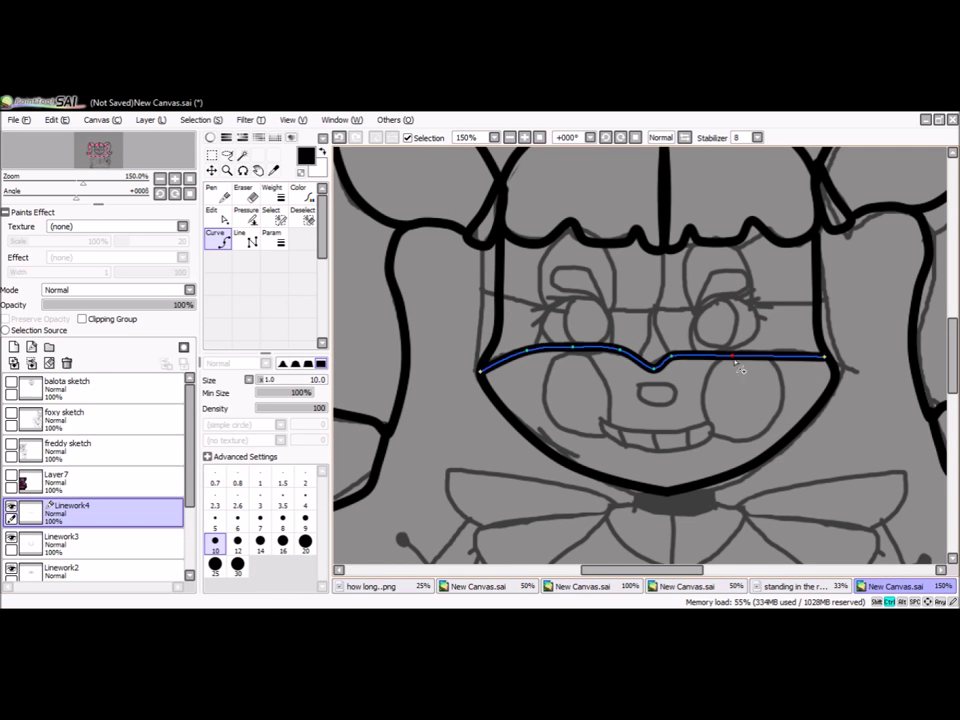
key(Return)
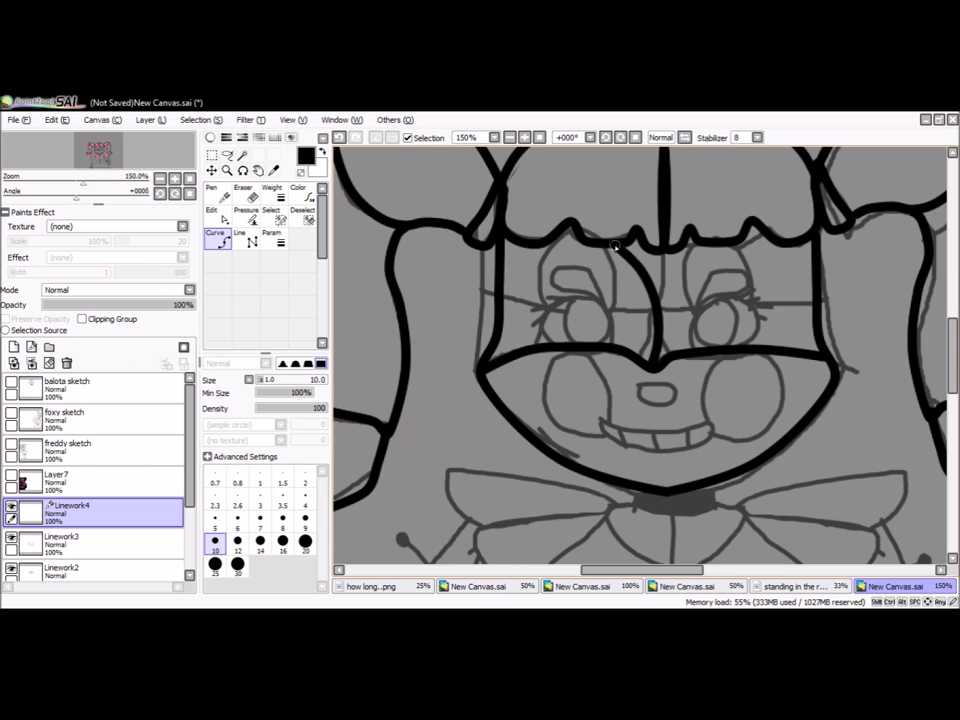
key(e)
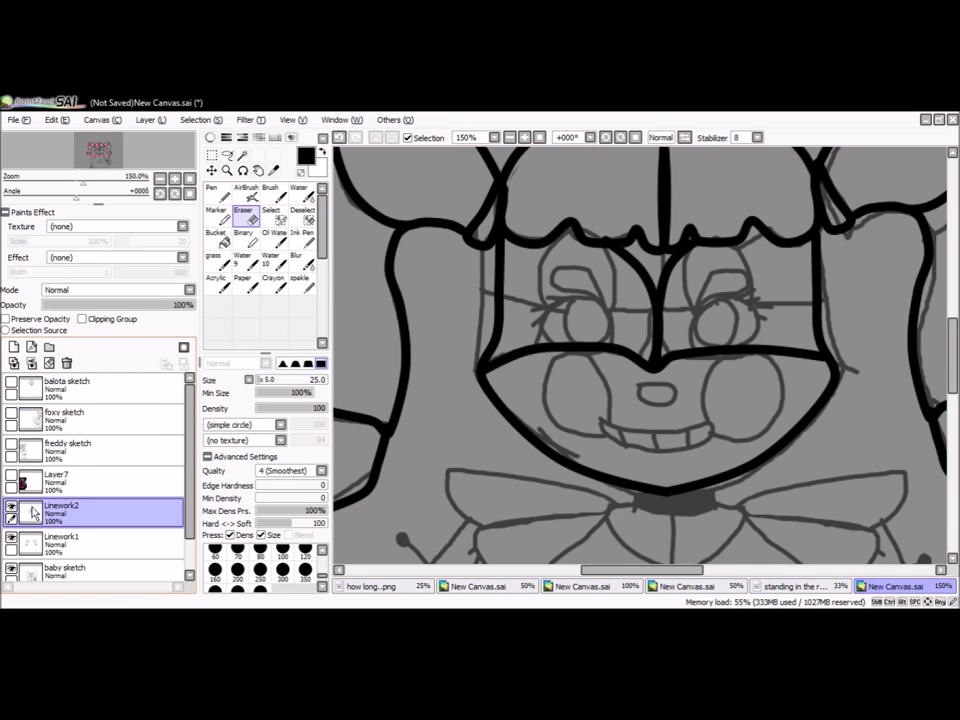
click(32, 363)
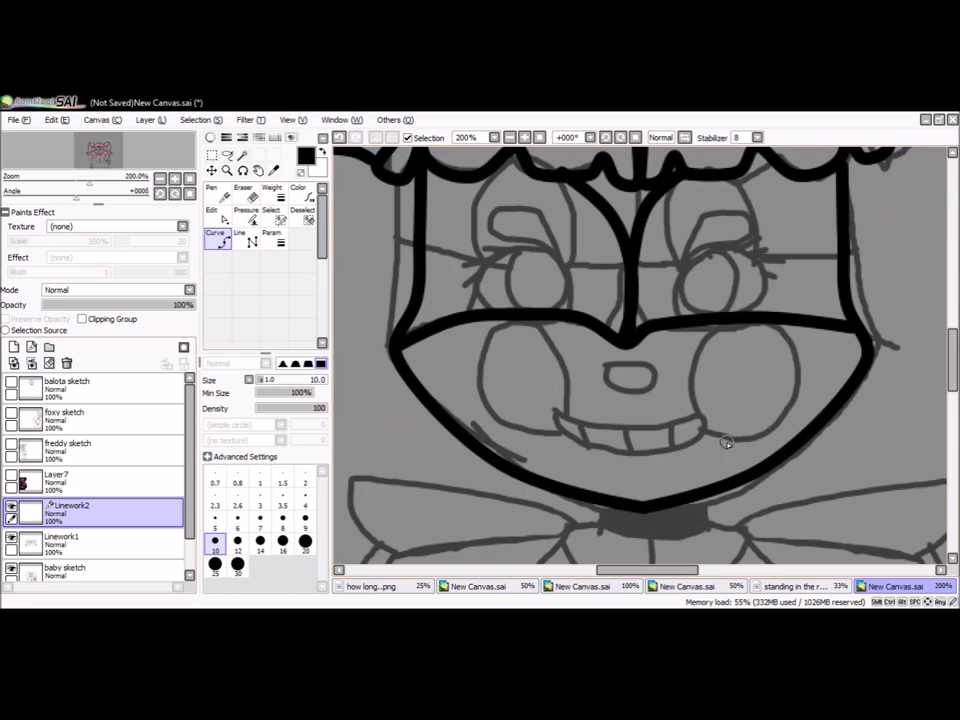
Step: Ink the nose, the right eye's nested arcs and iris, and the eyebrow above it on a new linework layer
scroll(729, 439, up, 5)
mouse_move(575, 340)
mouse_down()
mouse_move(540, 388)
mouse_move(594, 360)
mouse_up()
scroll(529, 313, down, 4)
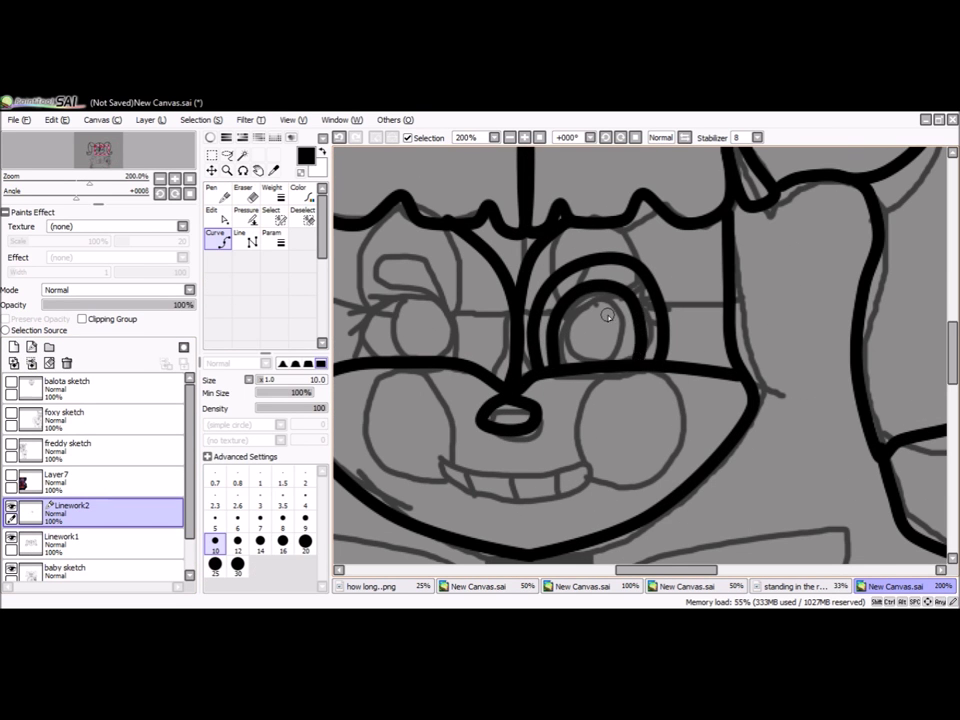
scroll(608, 316, up, 2)
scroll(531, 413, down, 2)
scroll(580, 321, up, 1)
click(540, 320)
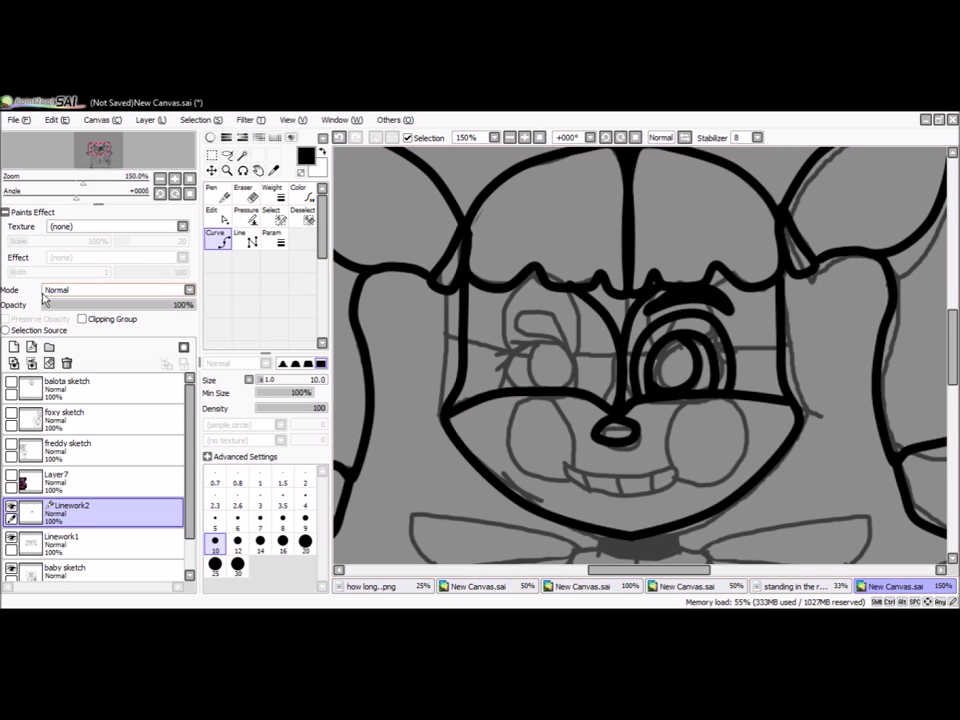
Step: Copy the right eye and eyebrow, mirror them onto the left side of the face and merge them down
key(ctrl+v)
key(ctrl+t)
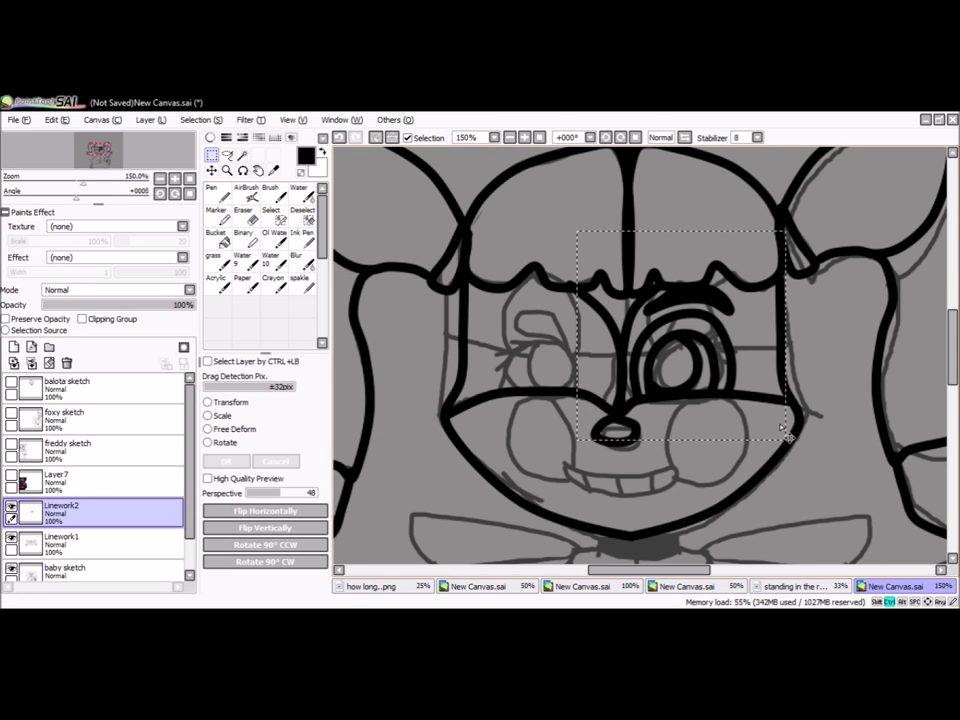
drag(680, 345, 560, 345)
click(226, 461)
click(33, 362)
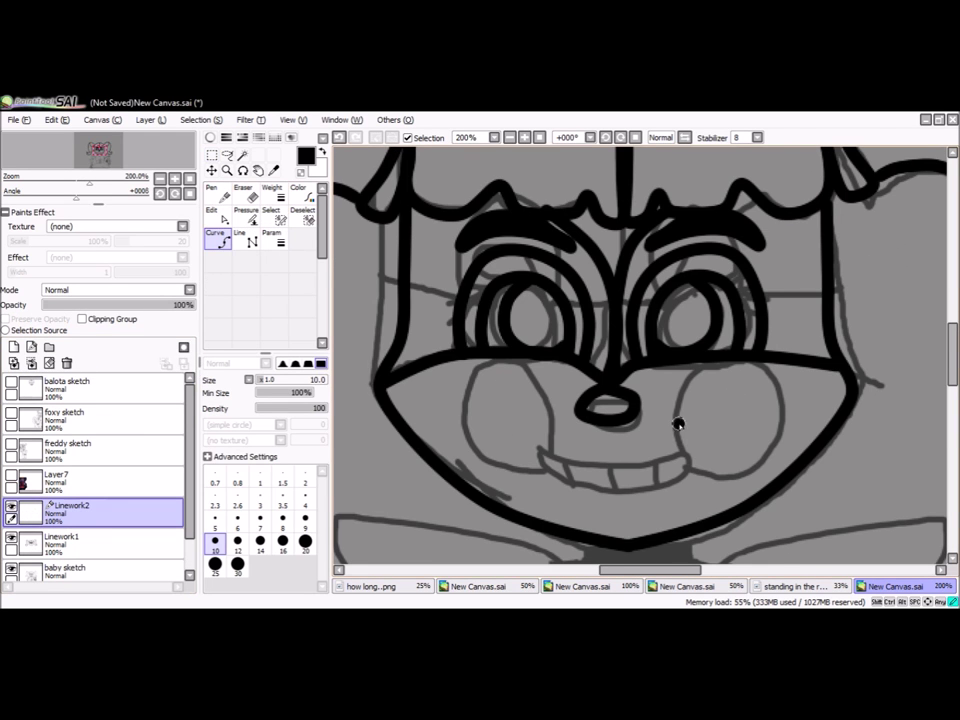
Step: Ink a circle for the right cheek on a new linework layer, then shrink and position it over the sketched cheek
key(Delete)
key(Delete)
key(Delete)
key(Delete)
key(Delete)
key(Delete)
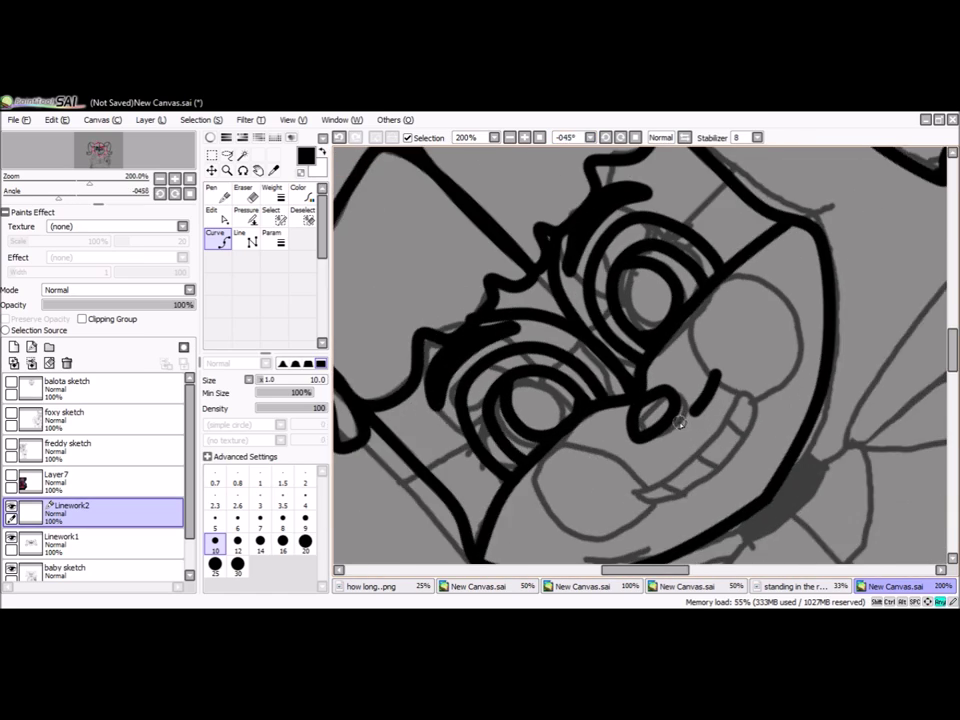
key(Delete)
key(Delete)
key(Delete)
key(Delete)
key(Delete)
key(Delete)
key(Delete)
key(Delete)
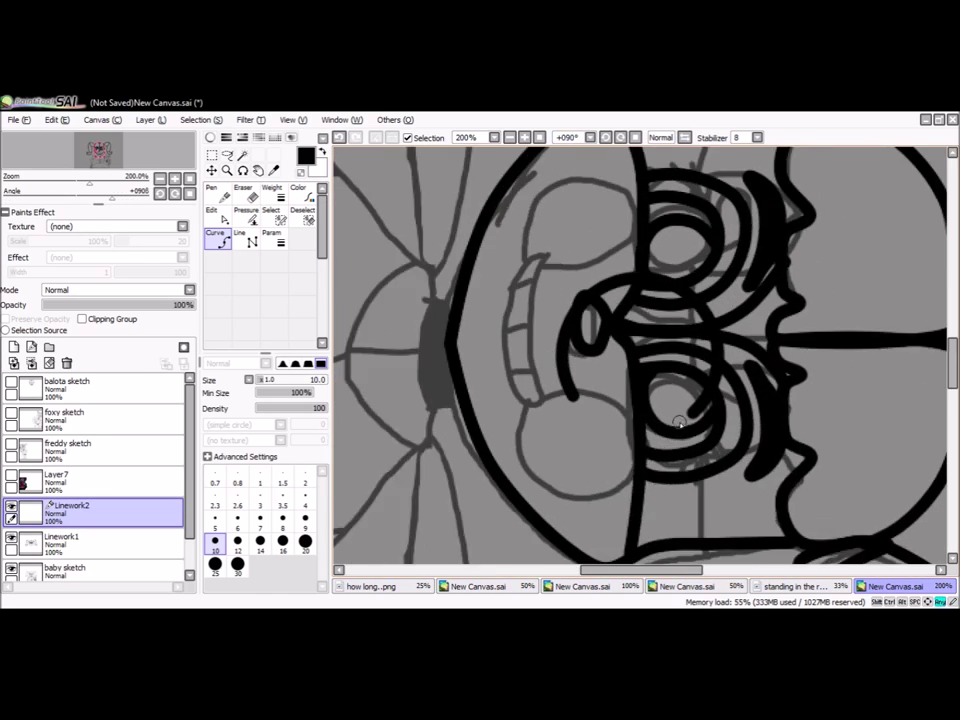
key(Home)
key(ctrl+t)
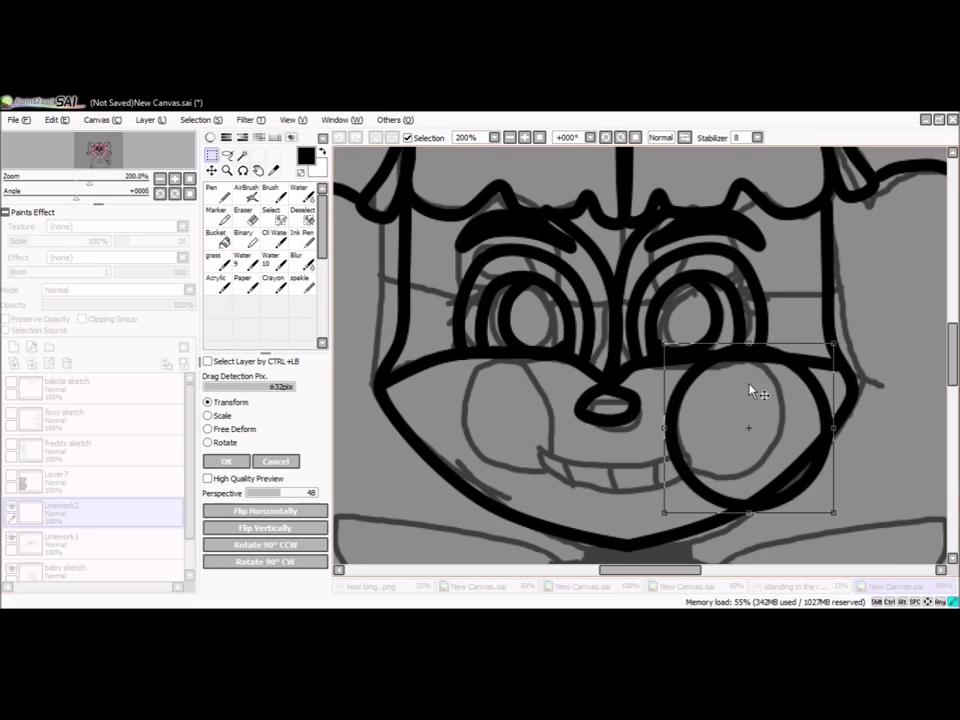
key(Return)
Step: Copy the right cheek circle, place the copy over the left cheek and merge it into the linework
key(ctrl+c)
key(ctrl+v)
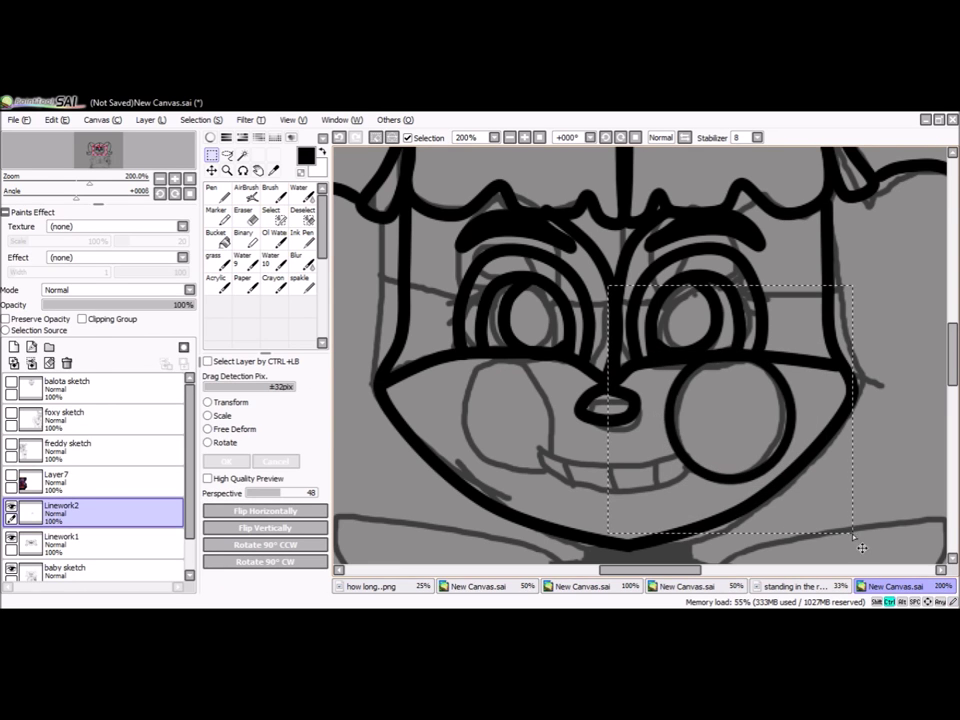
drag(730, 412, 493, 407)
key(Return)
key(ctrl+e)
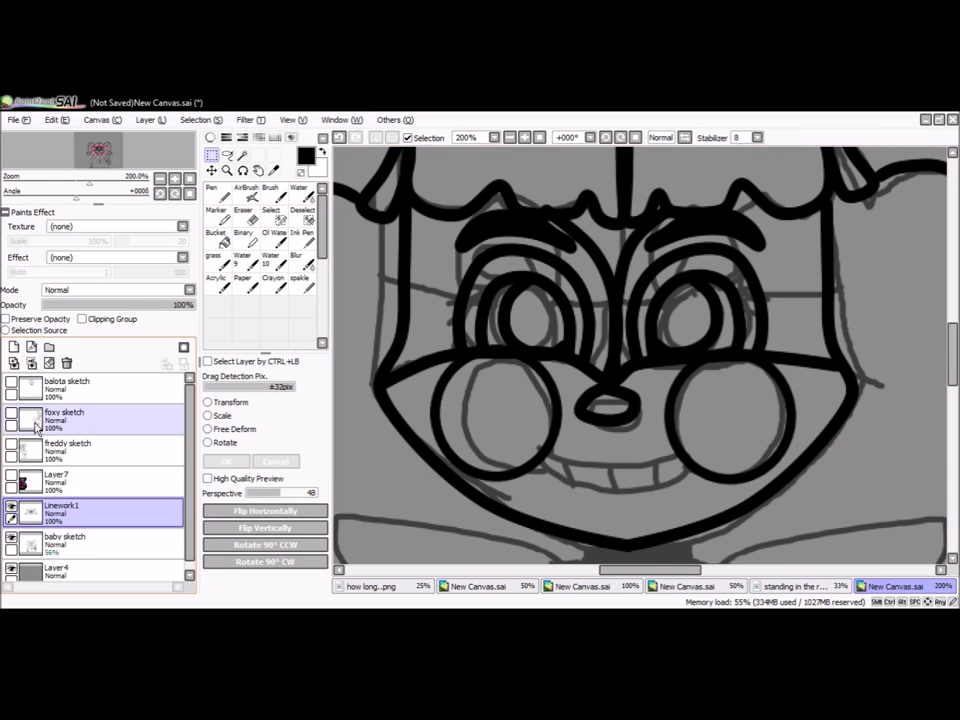
Step: Ink the smiling mouth and its teeth on a new linework layer and merge it down
scroll(634, 483, up, 1)
scroll(634, 483, up, 1)
click(32, 347)
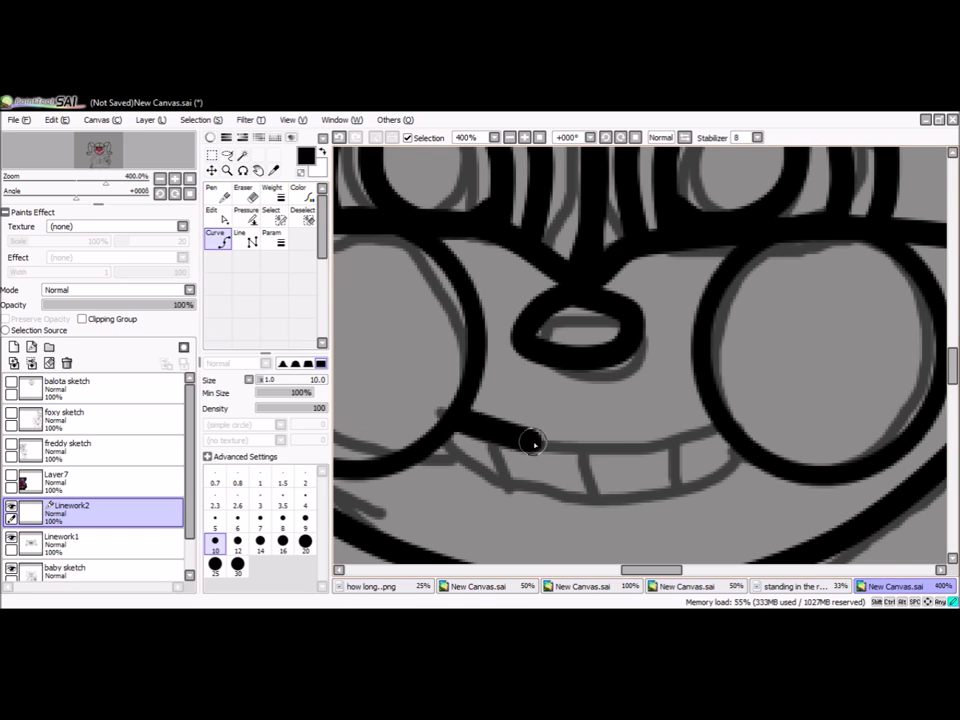
click(611, 503)
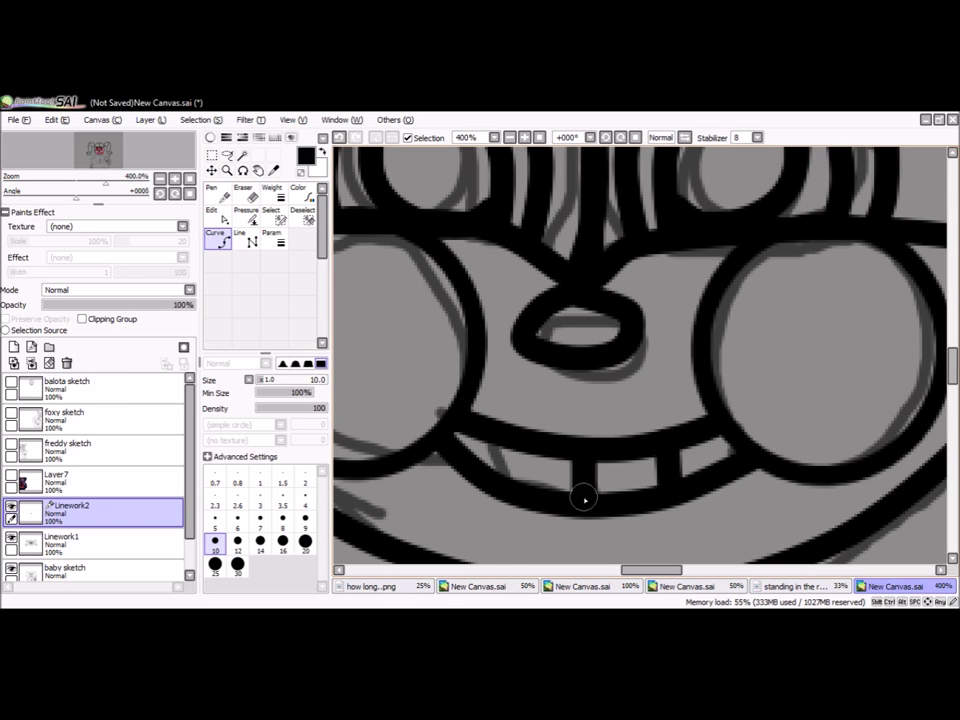
scroll(584, 499, down, 5)
key(ctrl+e)
Step: Ink the neck outline with its pointed lower edge beneath the chin on a new linework layer and merge it down
scroll(560, 540, up, 4)
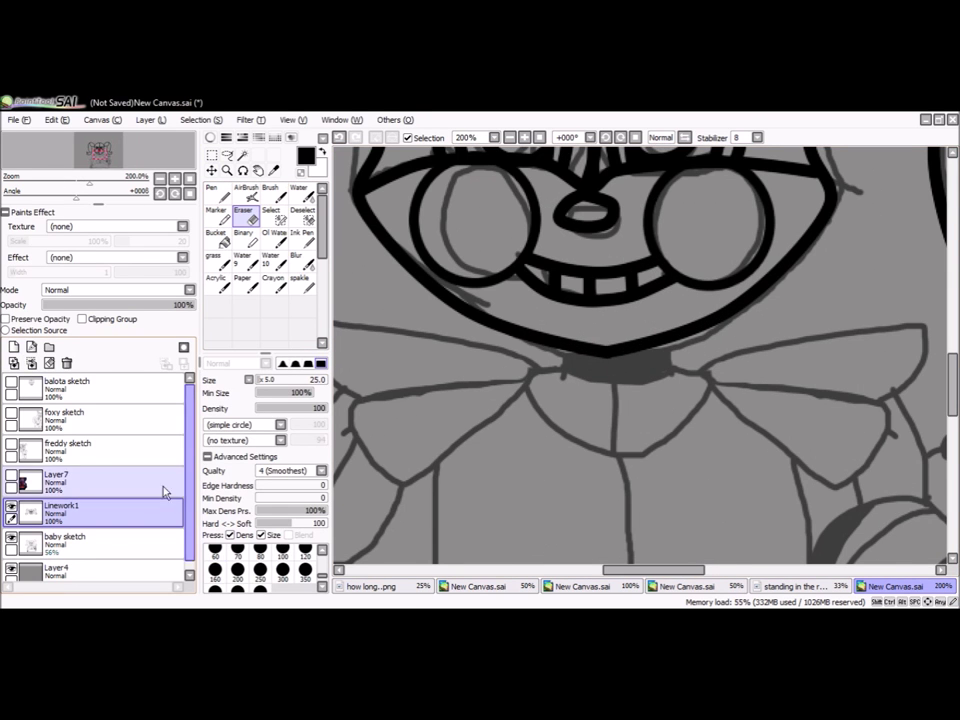
scroll(596, 364, up, 2)
click(32, 347)
click(532, 333)
click(532, 380)
click(645, 450)
click(680, 413)
click(738, 404)
click(752, 318)
key(Return)
key(ctrl+e)
click(215, 237)
Step: Ink the upper and lower loops of the bow's right half on a new linework layer
key(minus)
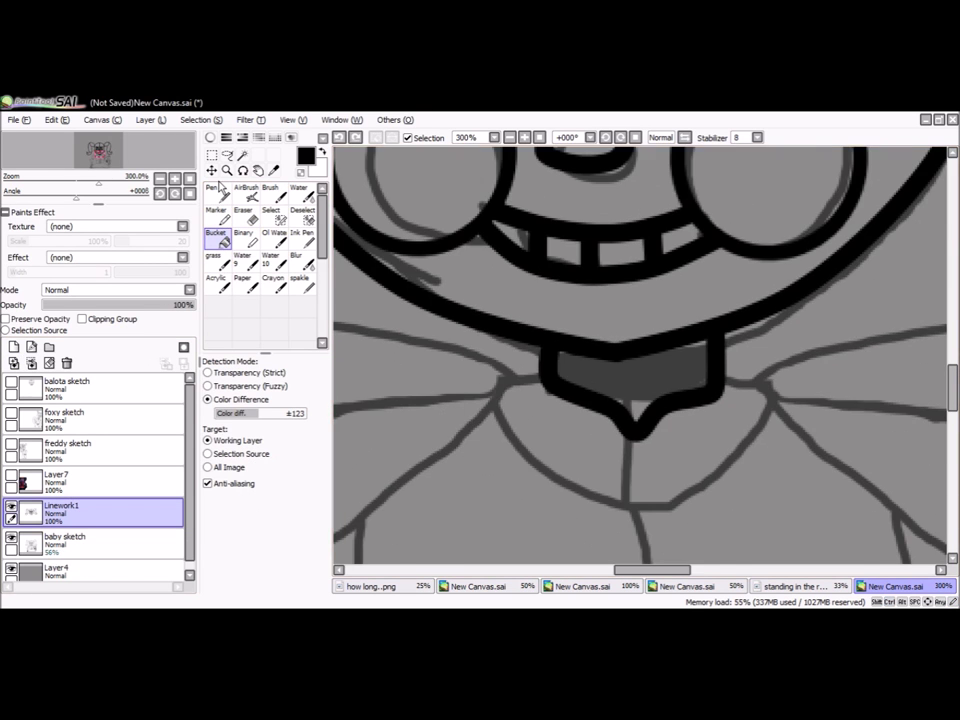
key(minus)
key(minus)
click(32, 347)
click(33, 363)
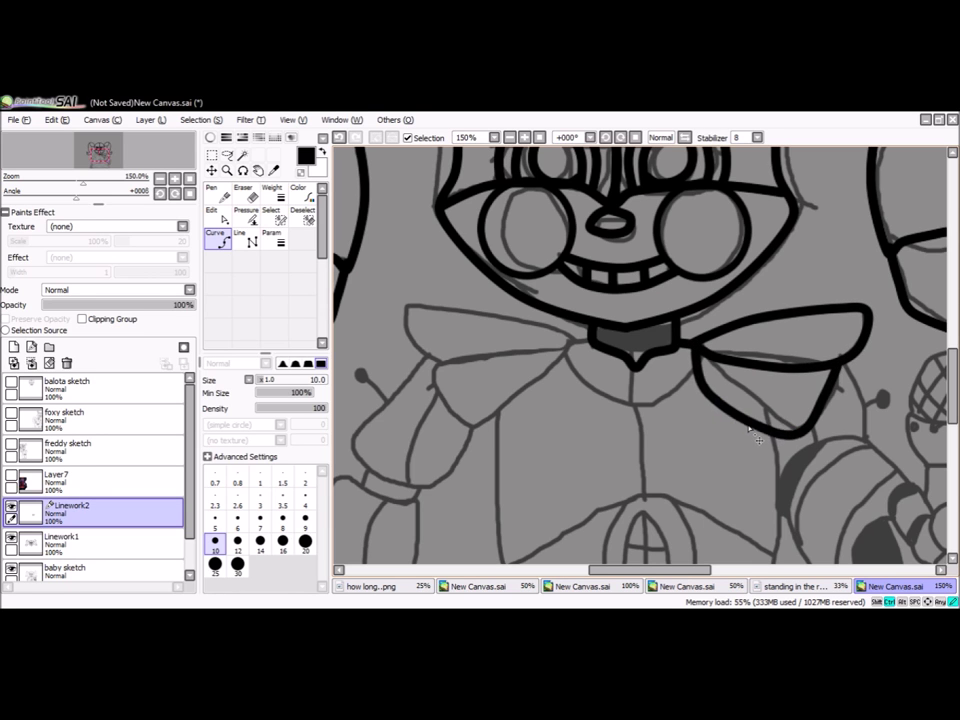
Step: Select and copy the bow's right half, flip the copy horizontally onto the left side and merge it into the linework
click(242, 155)
click(212, 170)
click(212, 155)
drag(603, 225, 948, 465)
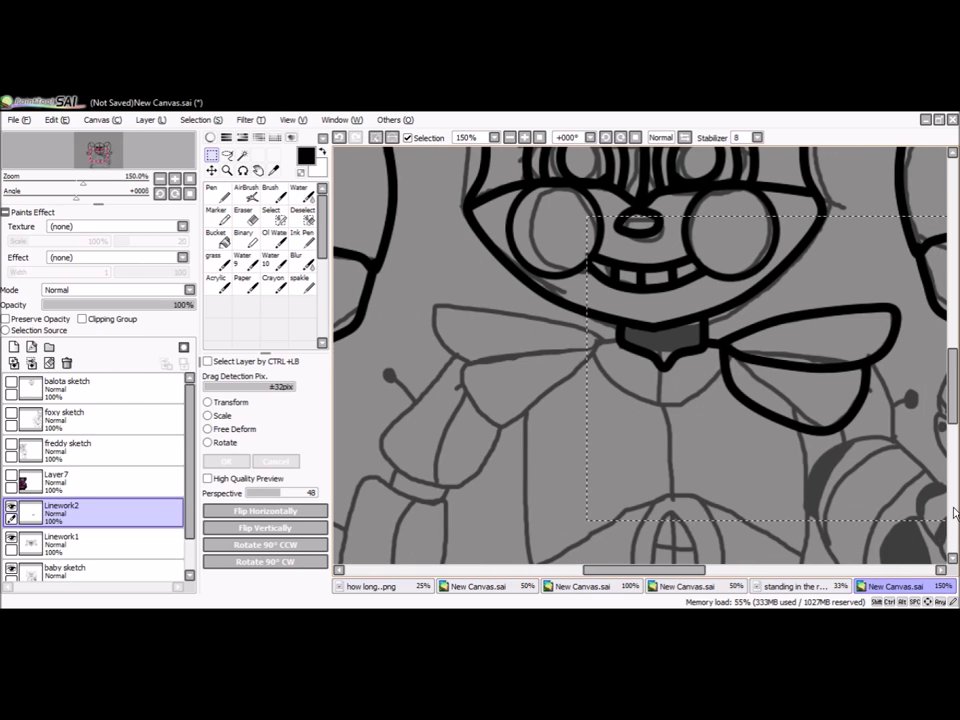
key(ctrl+c)
key(ctrl+v)
key(ctrl+t)
click(265, 511)
drag(700, 370, 536, 396)
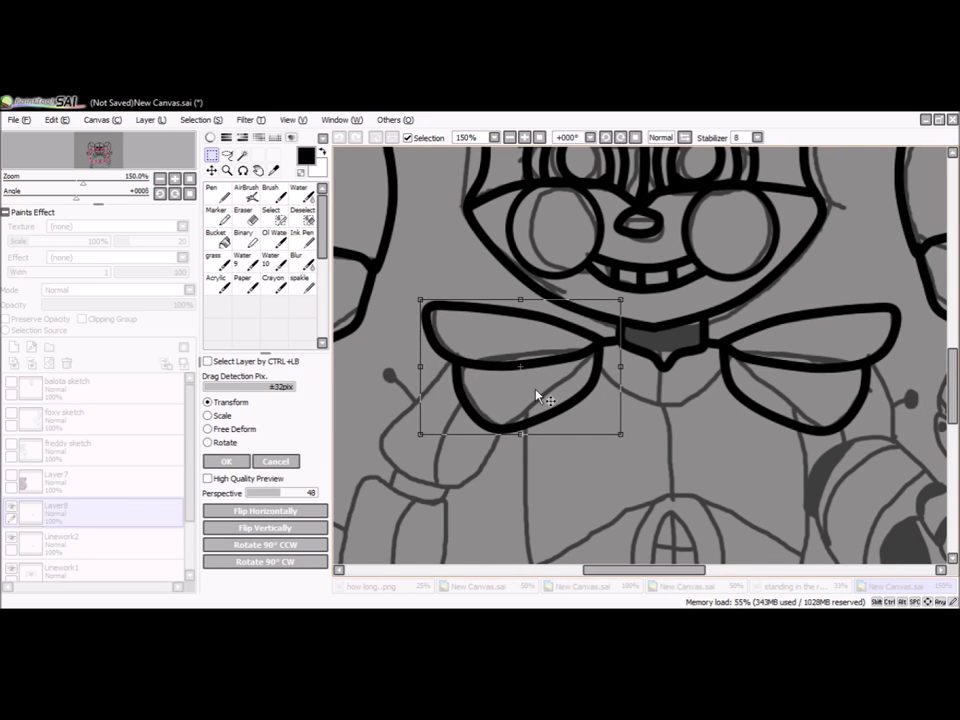
key(Return)
key(ctrl+e)
key(ctrl+e)
Step: Ink the torso's left half on a new linework layer, including collar, centre line, belly panel and ribbed oval
scroll(489, 261, down, 2)
click(31, 347)
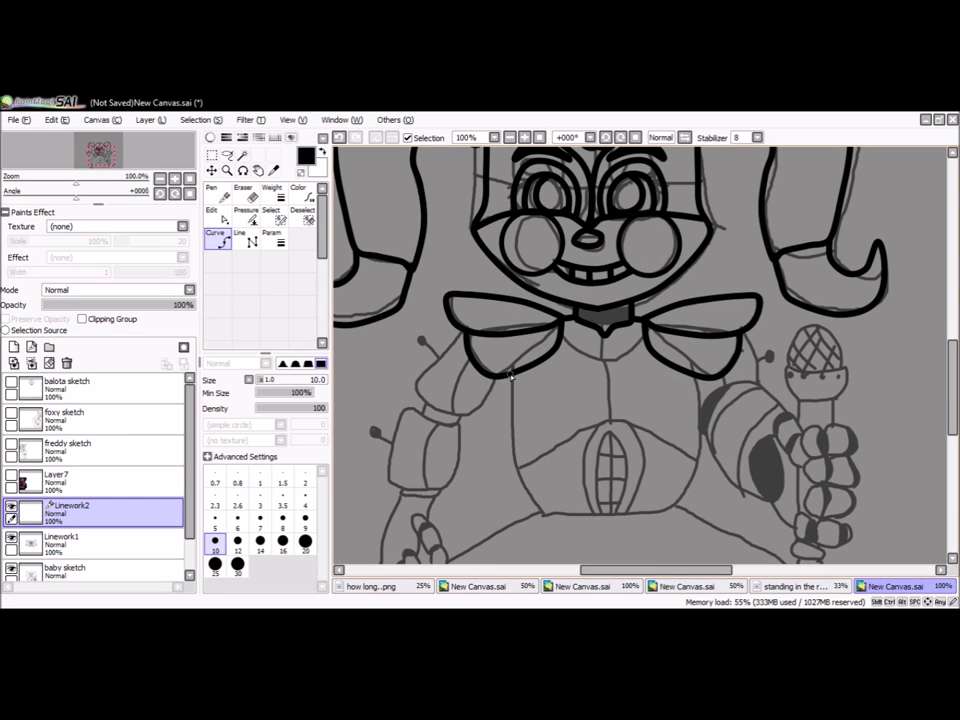
scroll(584, 355, up, 2)
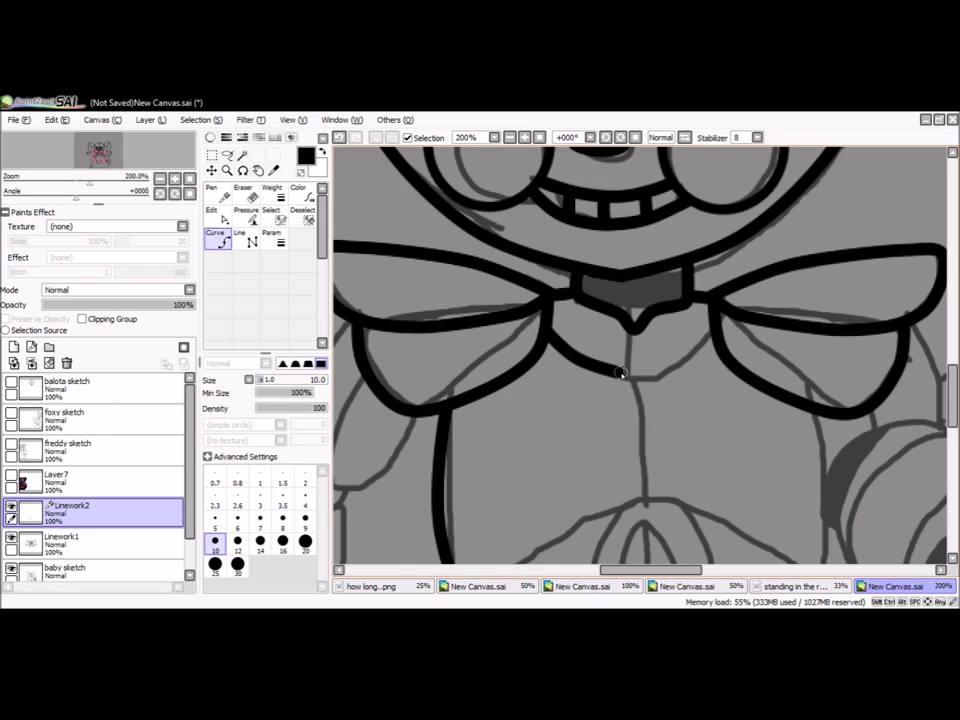
scroll(641, 497, down, 1)
scroll(628, 343, up, 2)
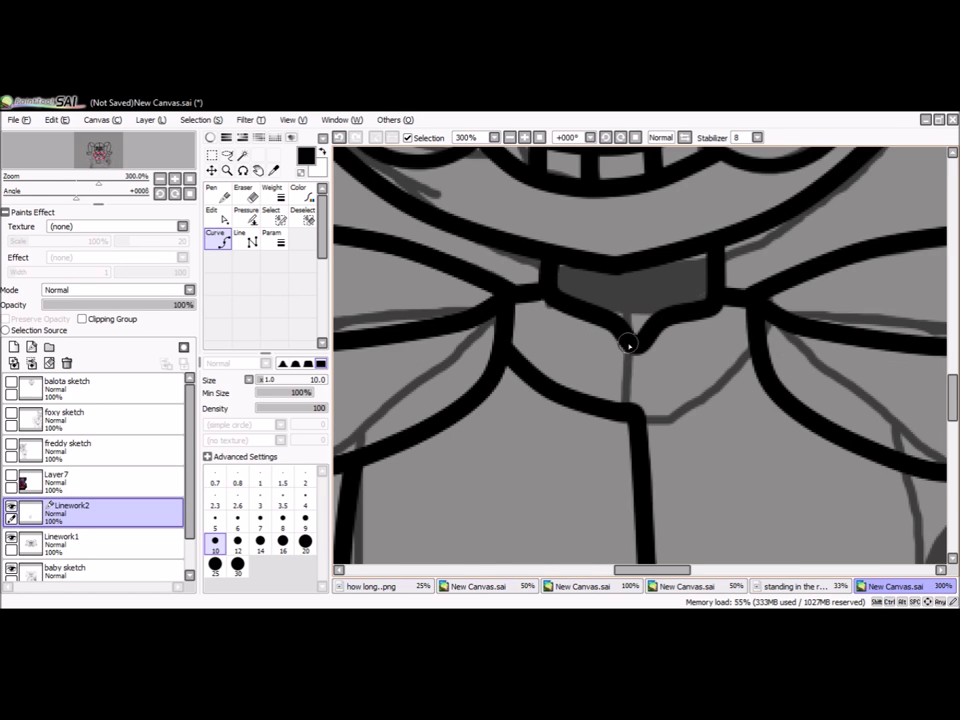
scroll(640, 340, down, 5)
scroll(663, 333, up, 4)
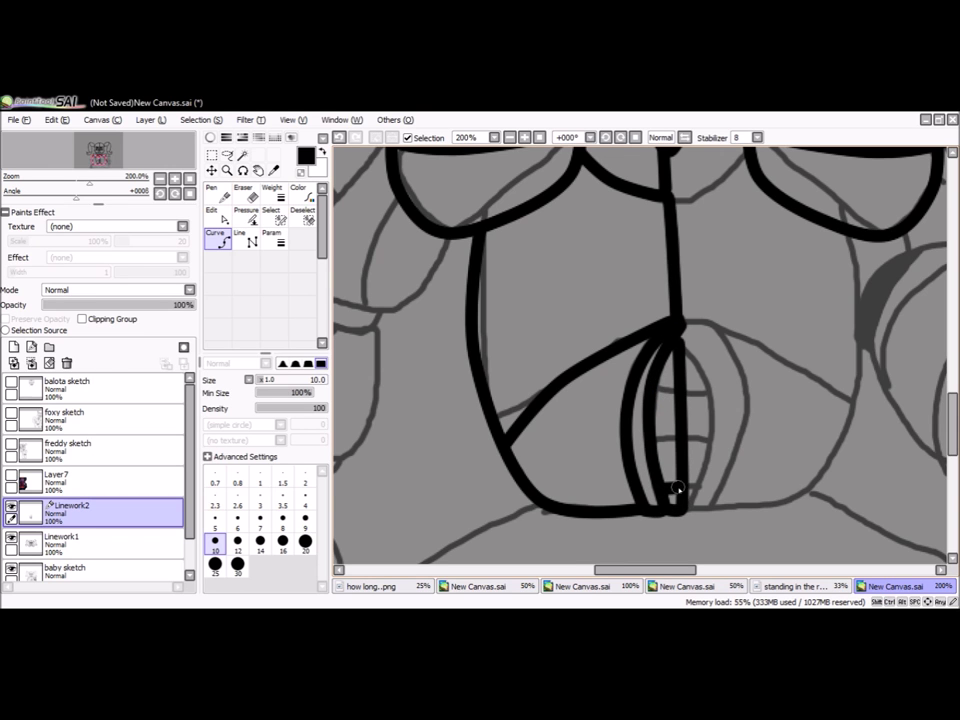
Step: Select and copy the torso's left half, flip the copy horizontally and place it on the right side
key(ctrl+t)
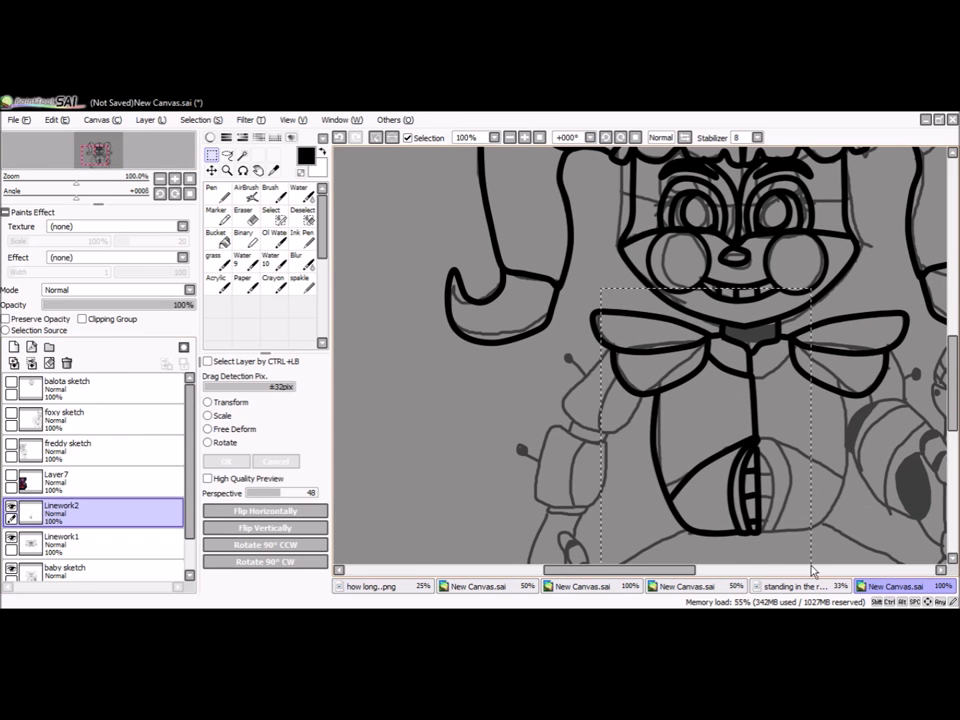
click(291, 513)
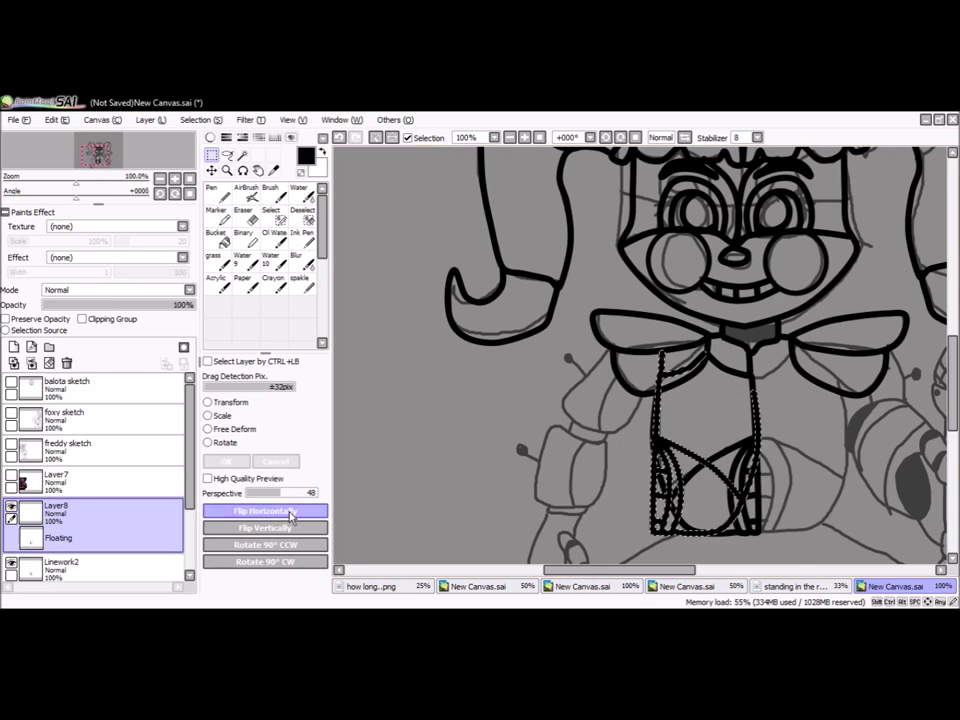
drag(708, 468, 812, 468)
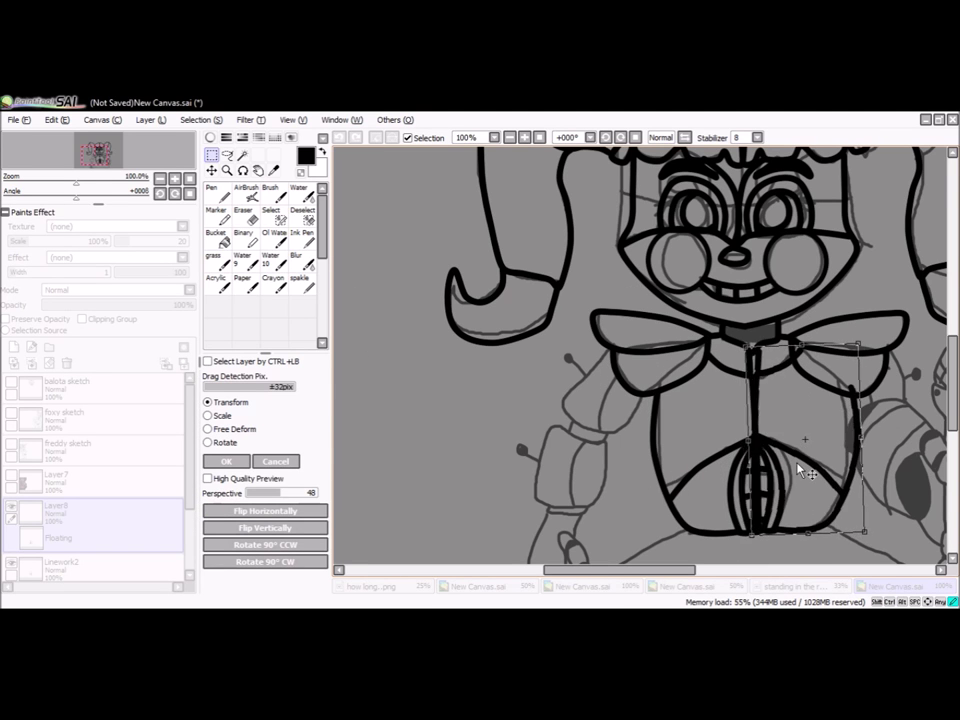
key(Return)
Step: Erase the stray overlapping lines along the mirrored torso's centre and merge the torso into the linework
scroll(804, 467, up, 2)
click(245, 238)
click(245, 214)
scroll(825, 300, down, 2)
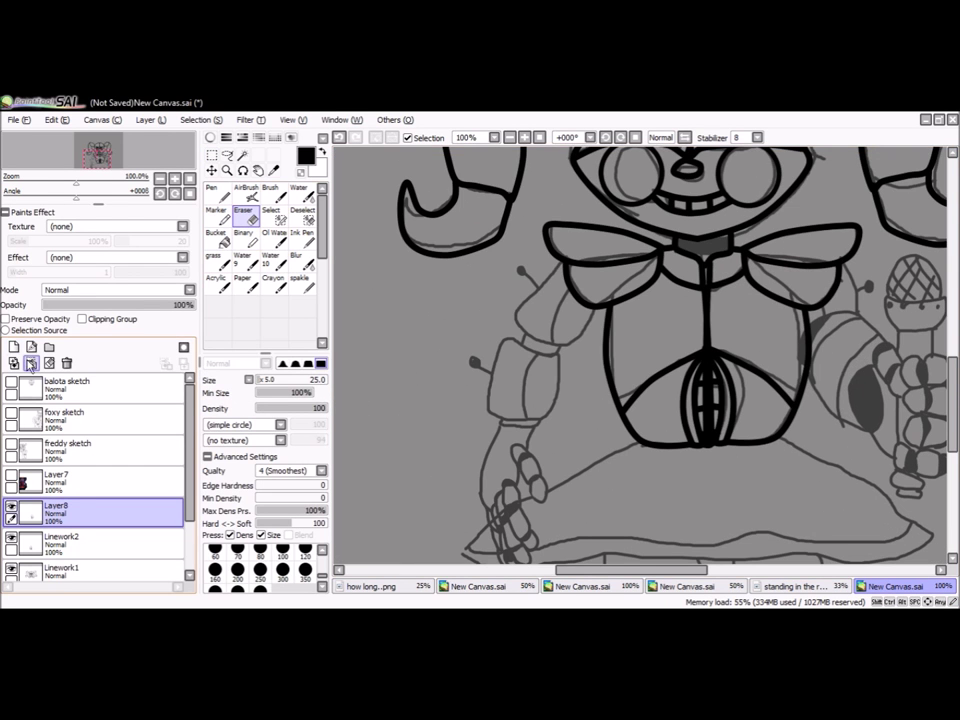
key(ctrl+e)
key(ctrl+e)
Step: Ink the skirt's left half with its double wavy hem on a new linework layer
scroll(735, 252, up, 2)
scroll(643, 360, down, 1)
click(31, 347)
scroll(533, 302, down, 1)
drag(347, 385, 435, 415)
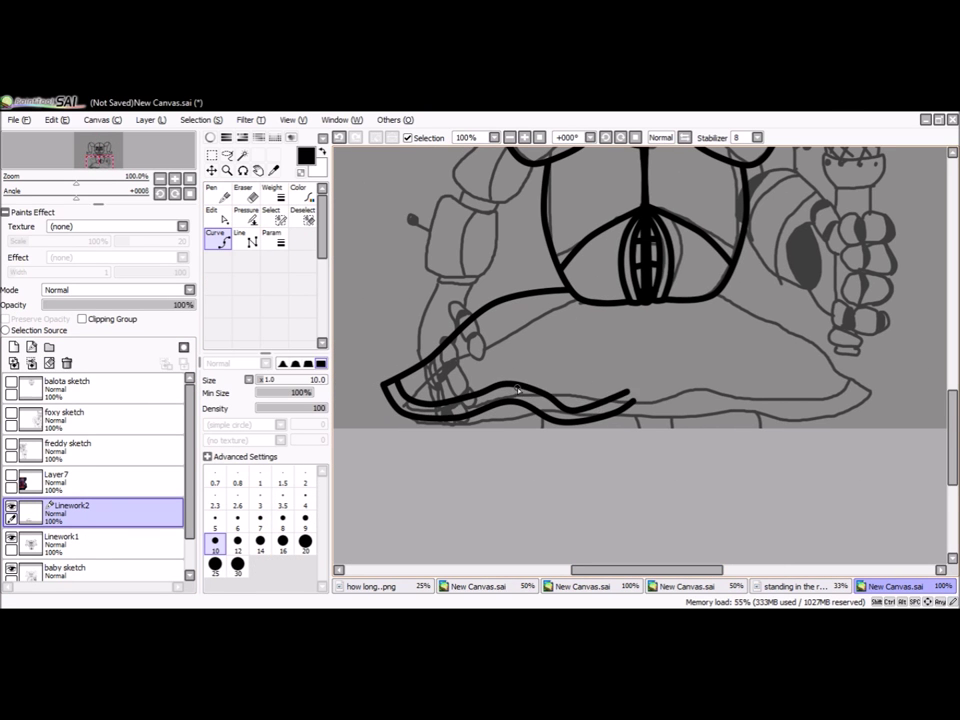
Step: Copy the skirt half, flip it horizontally onto the right side and join the two hems at the centre
key(ctrl+c)
key(ctrl+v)
key(ctrl+t)
click(265, 510)
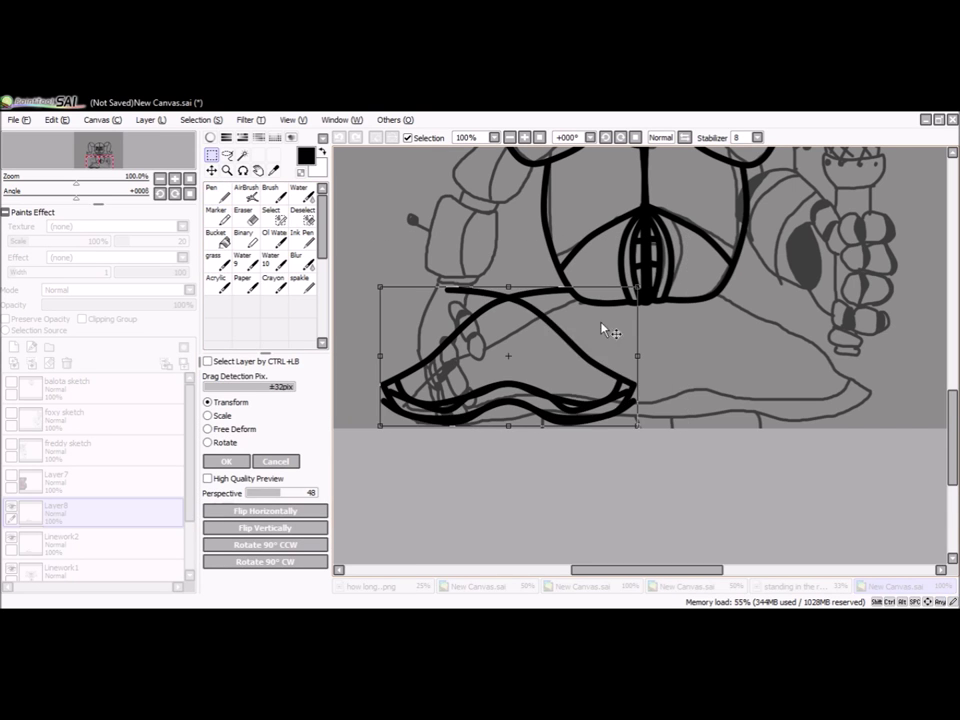
drag(498, 369, 761, 369)
key(Return)
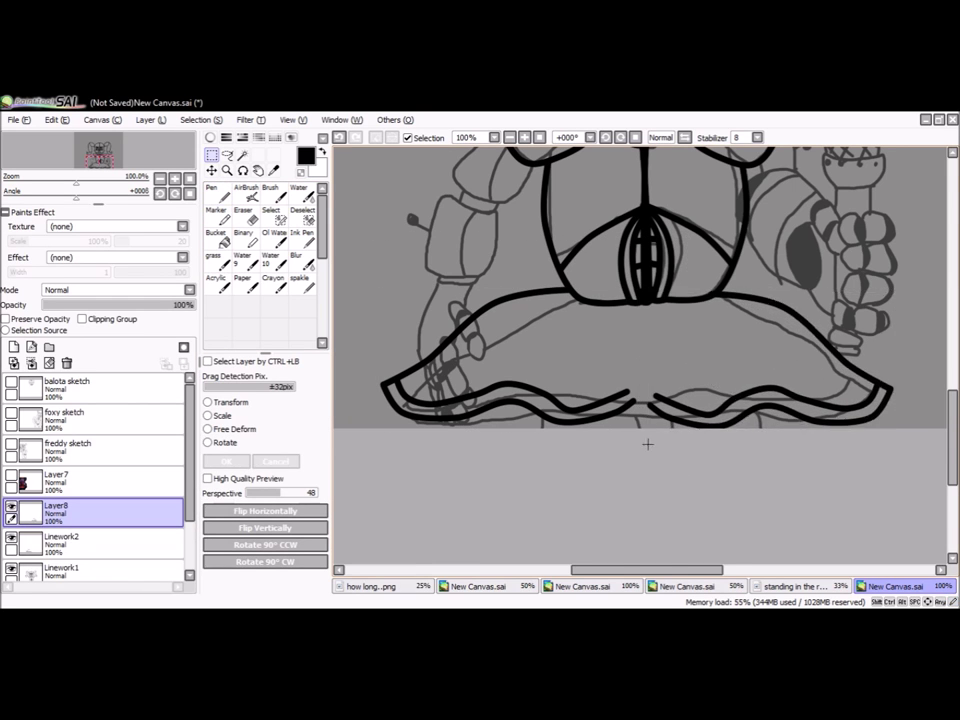
scroll(655, 450, up, 4)
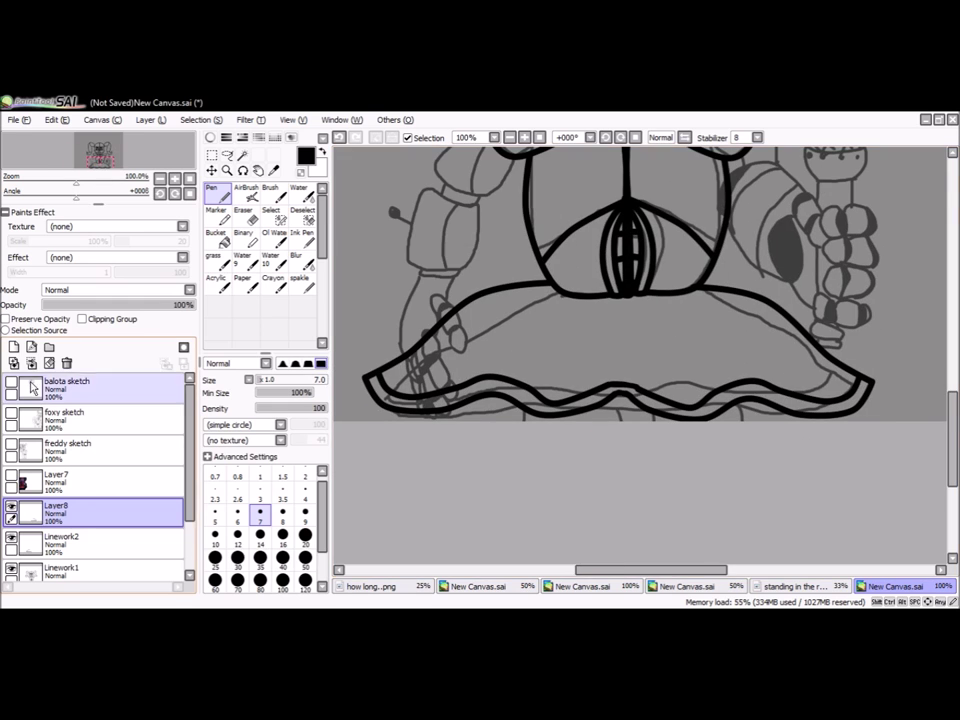
scroll(743, 445, down, 1)
Step: Lower the baby sketch layer's opacity to 34%
click(90, 545)
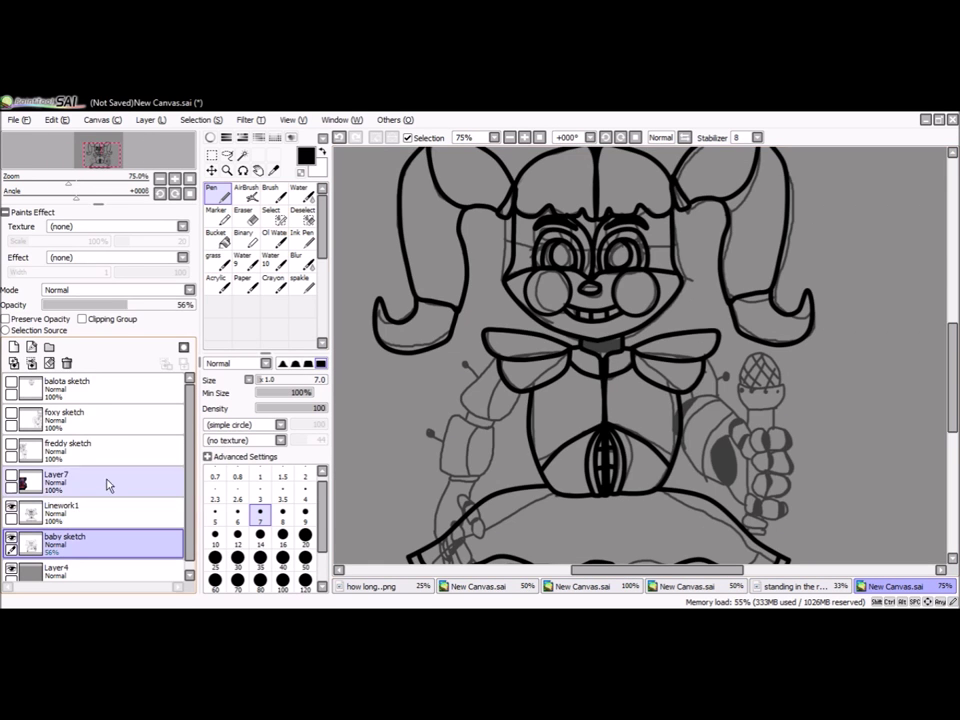
scroll(583, 352, down, 1)
scroll(582, 354, up, 3)
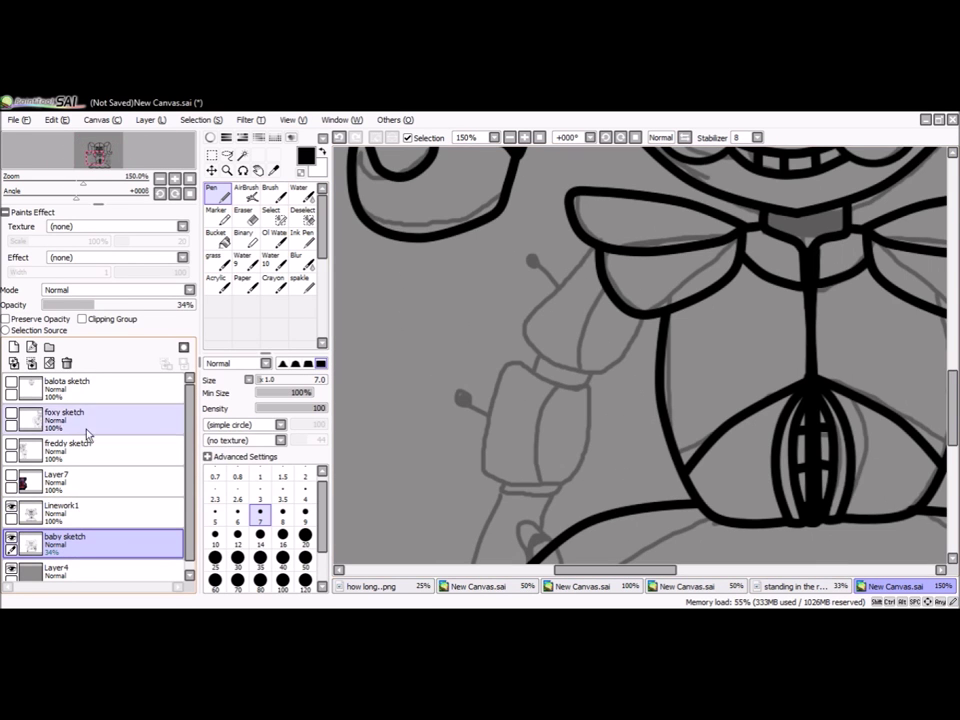
Step: Ink the left-side upper arm with its inner dividing line and pin on a new linework layer
click(32, 347)
scroll(497, 326, up, 1)
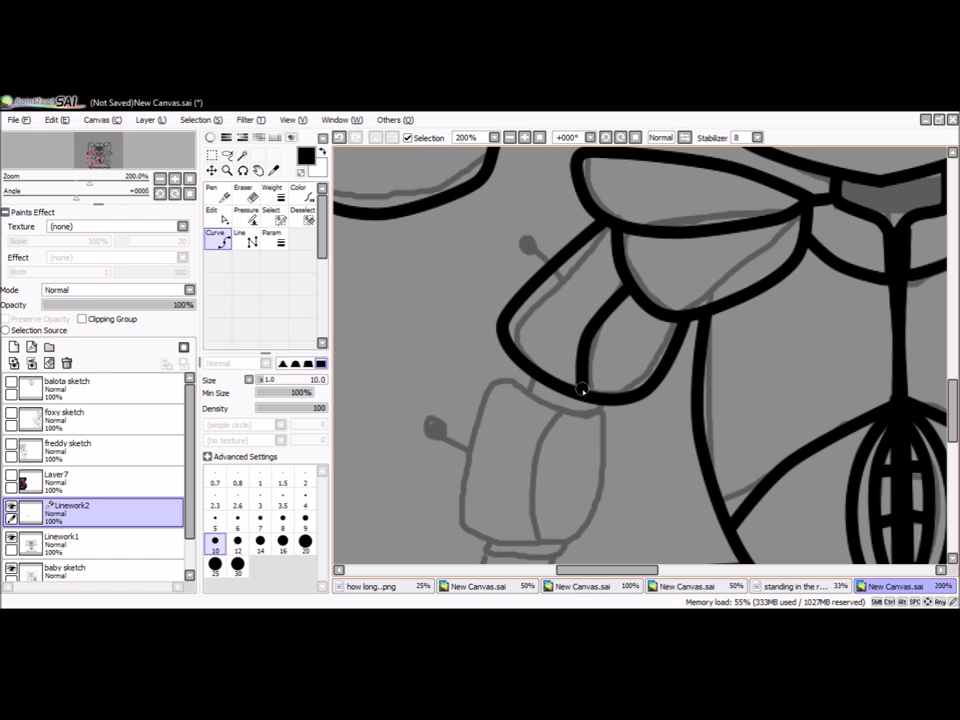
click(611, 396)
scroll(611, 396, down, 1)
Step: Ink the left-side forearm segment with its dividing line, side pin and wrist cuff
click(605, 435)
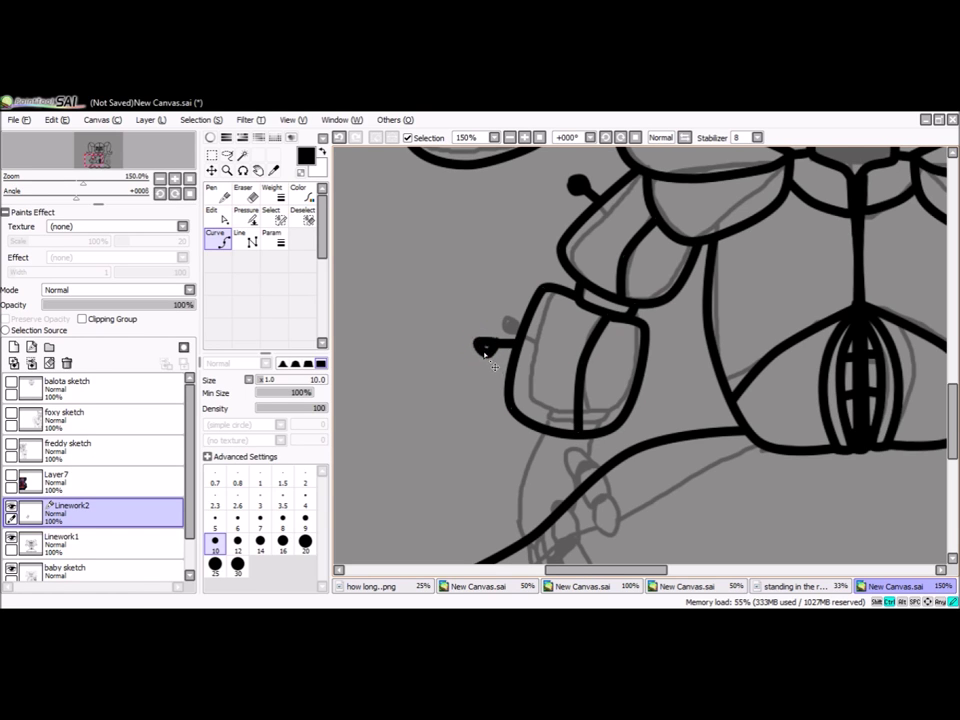
key(Return)
drag(490, 346, 455, 246)
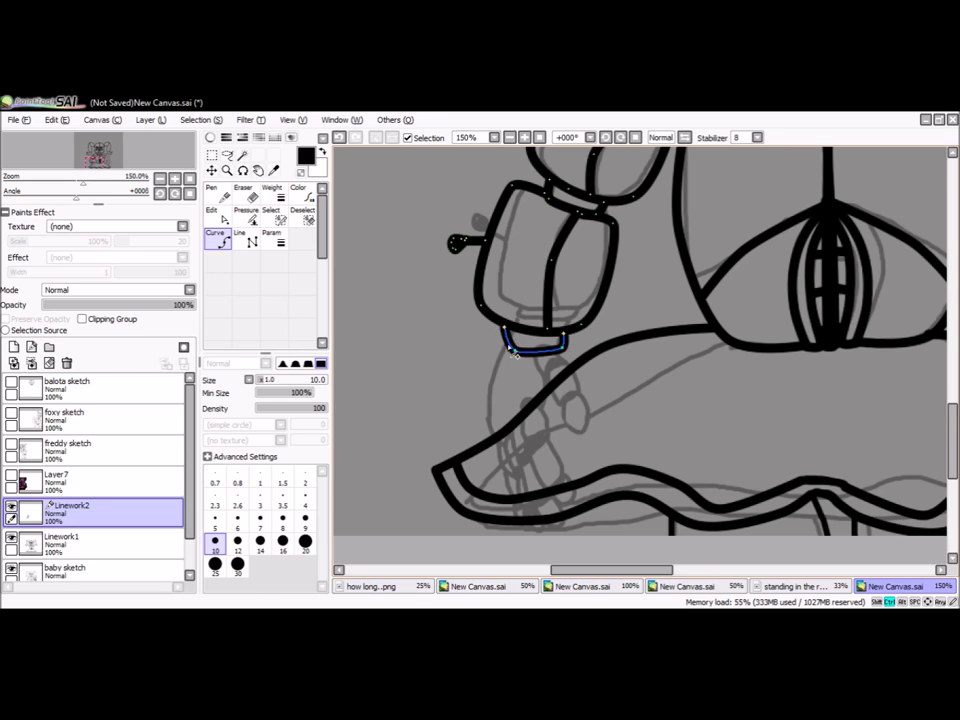
key(Return)
Step: Ink the back of the left-side hand and its jointed fingers over the skirt's edge
scroll(404, 367, up, 2)
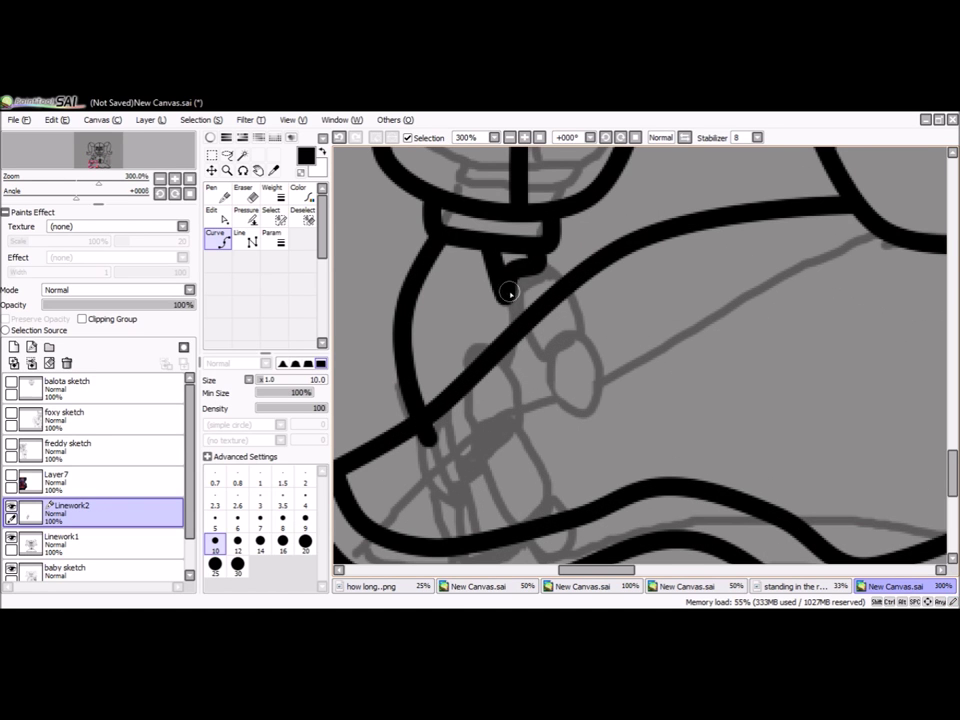
scroll(563, 404, down, 1)
scroll(513, 331, up, 1)
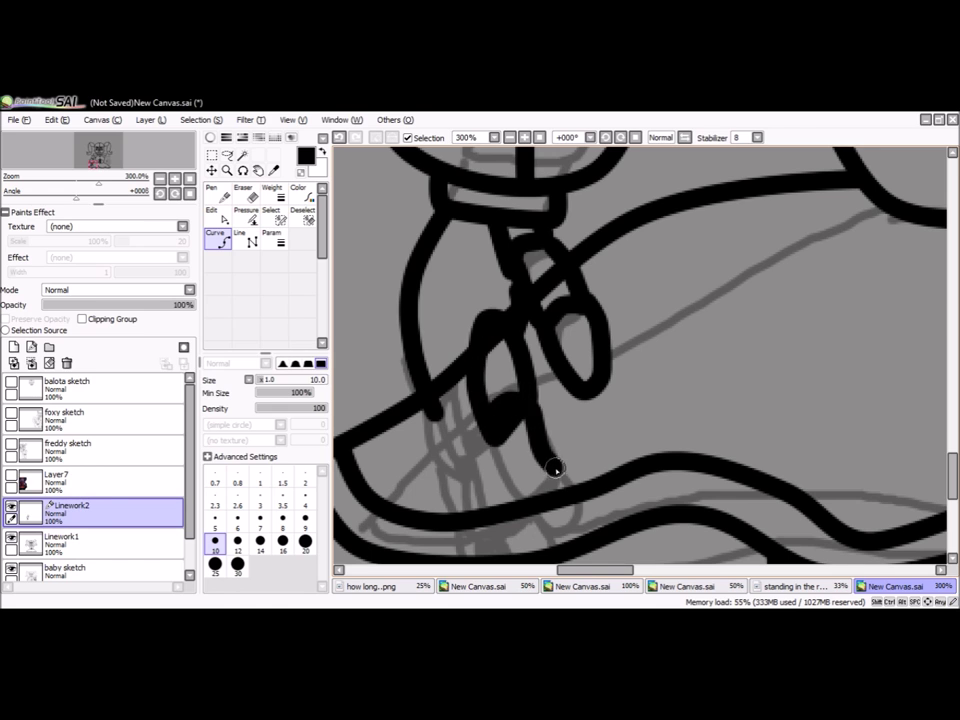
scroll(549, 462, down, 1)
scroll(553, 454, up, 1)
scroll(553, 454, down, 2)
scroll(455, 365, up, 1)
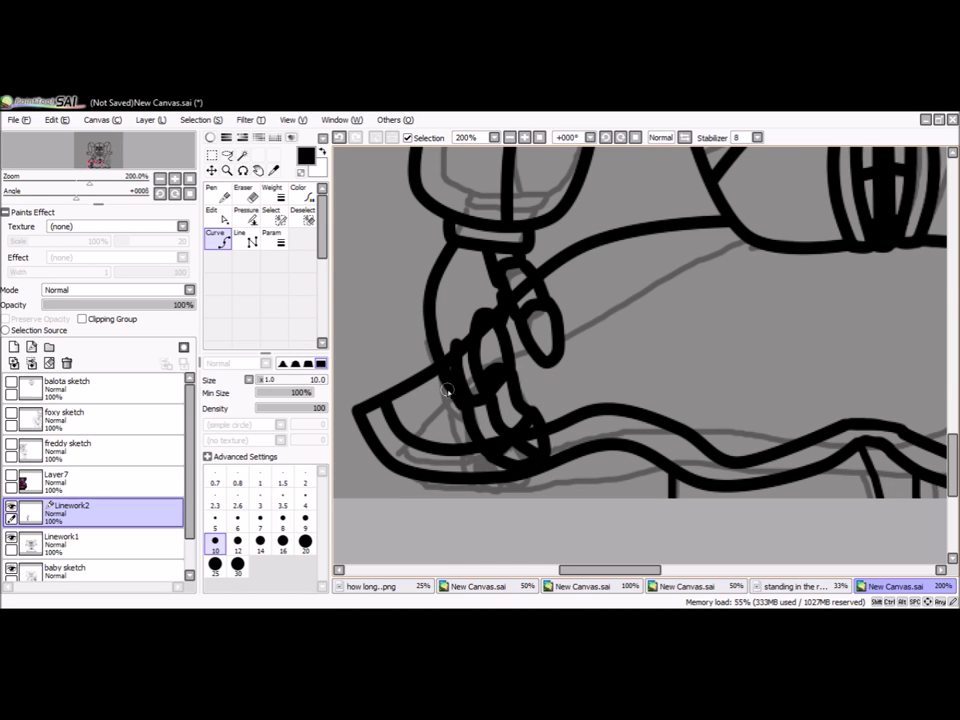
Step: Erase the skirt lines crossing the left-side hand on the Linework1 layer and merge the arm linework down
click(60, 537)
scroll(480, 365, up, 1)
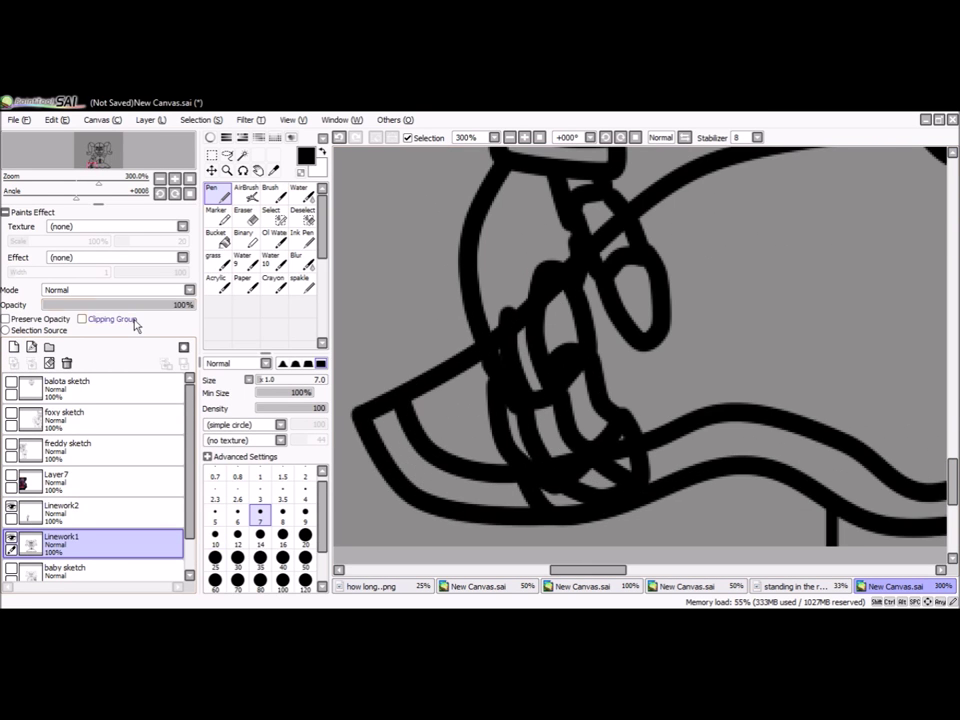
scroll(524, 388, down, 4)
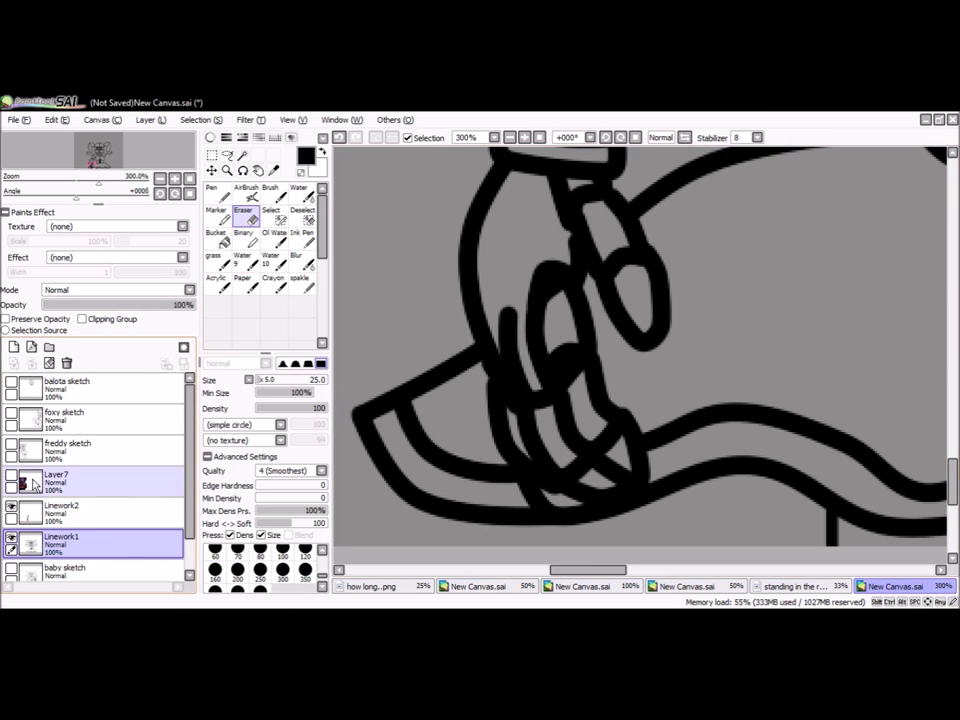
scroll(754, 397, up, 1)
scroll(754, 397, down, 1)
Step: Ink the right-side upper arm with its thick black lower edge and pin on a new linework layer
scroll(754, 397, up, 5)
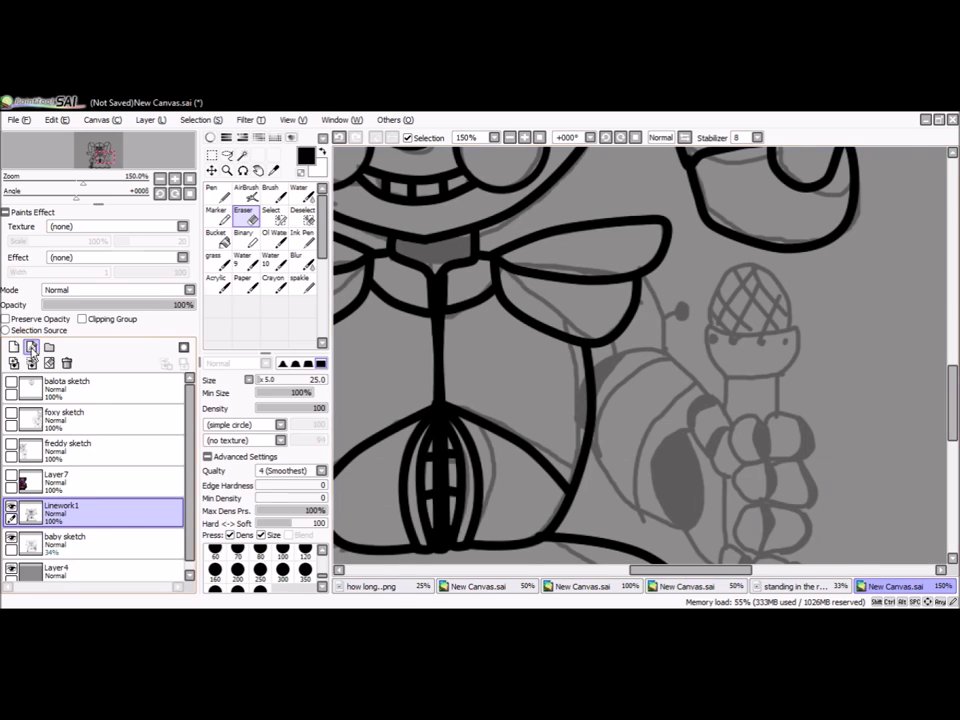
key(ctrl+z)
click(611, 236)
click(514, 439)
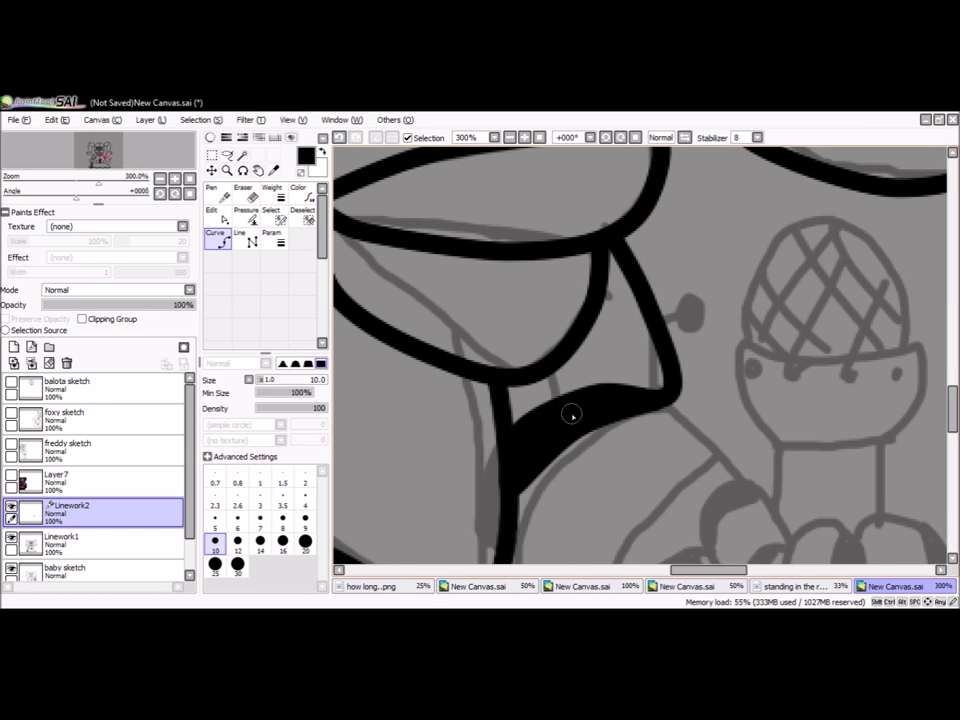
scroll(715, 336, down, 3)
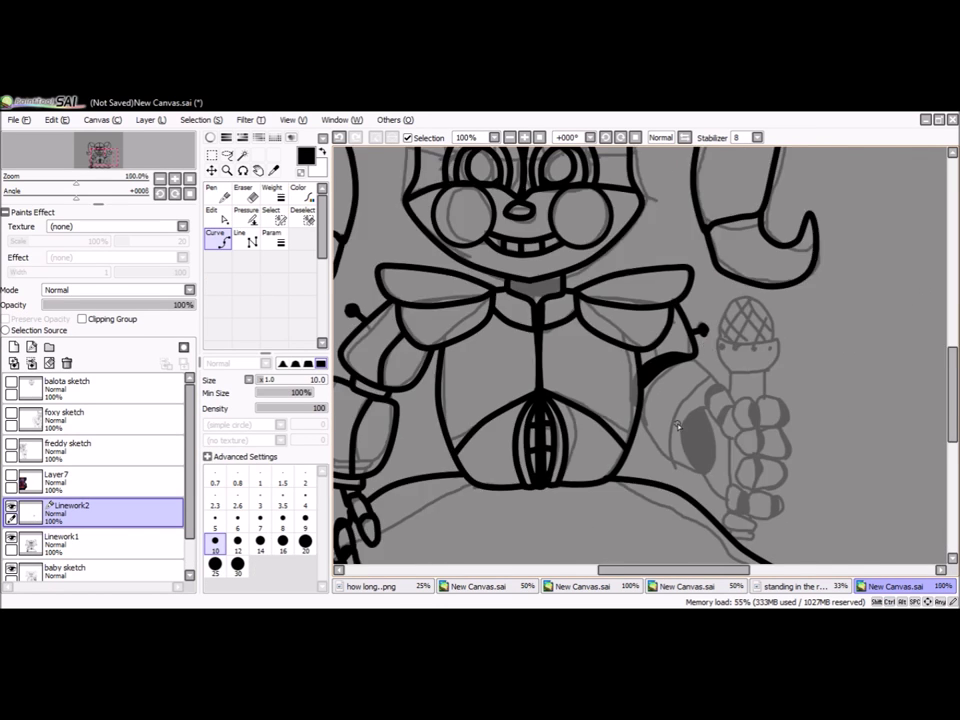
Step: Ink the right-side forearm with its curved stripes, the thumb and the uppermost finger with black joints
scroll(621, 413, up, 1)
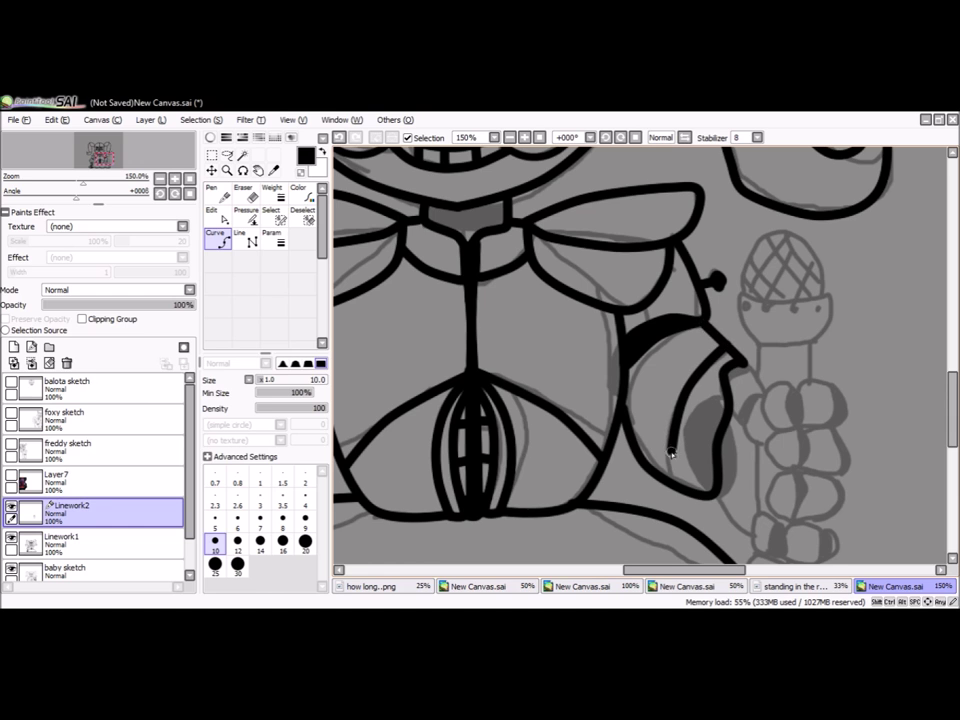
scroll(700, 325, up, 2)
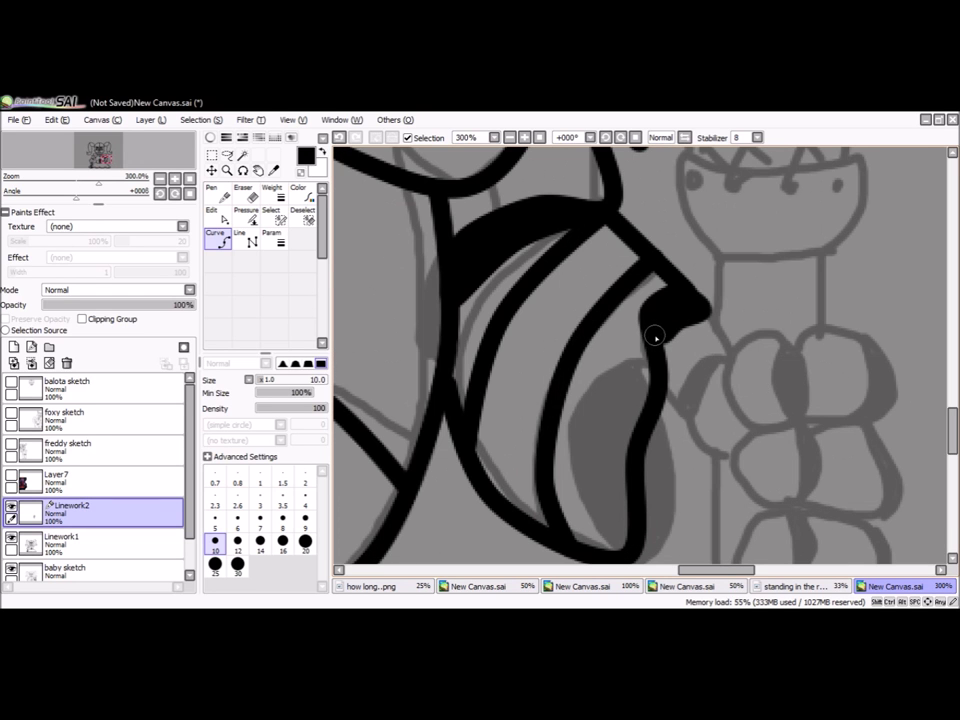
click(733, 352)
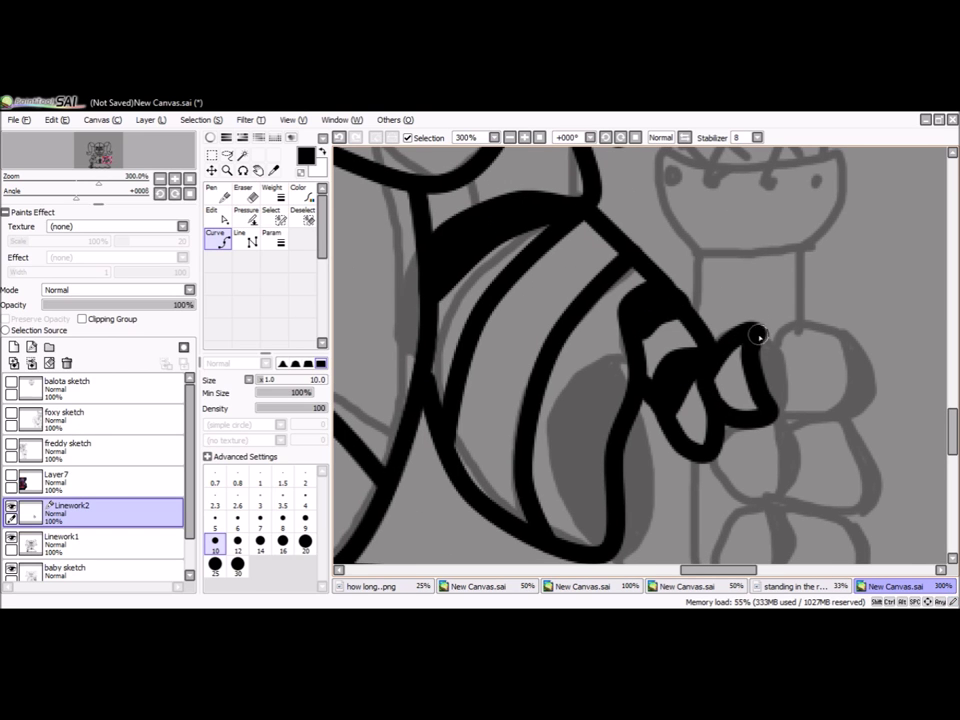
click(845, 352)
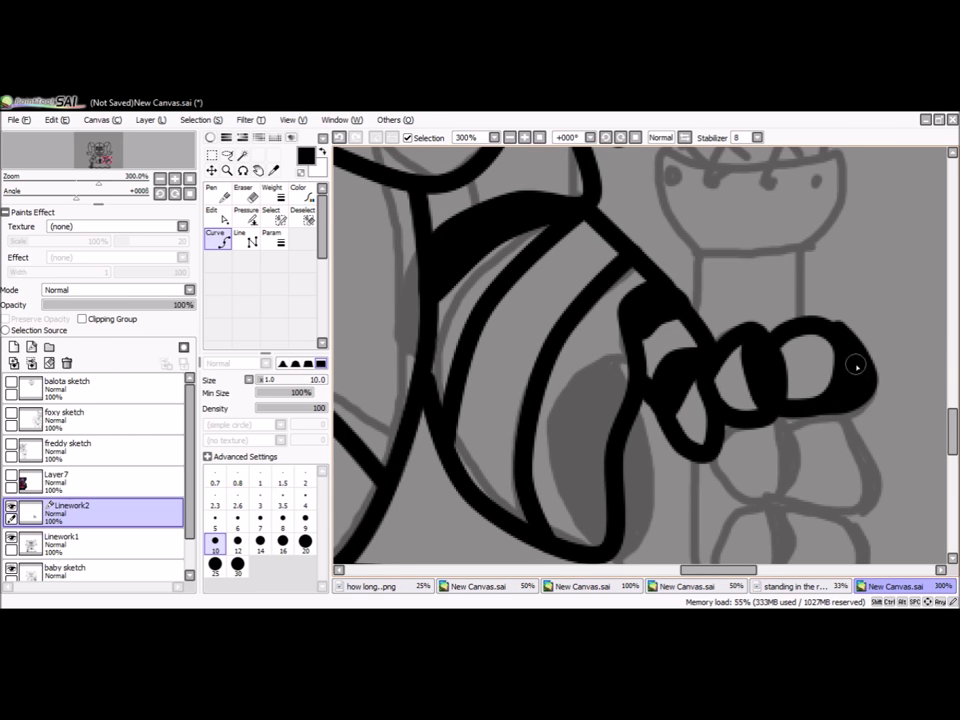
Step: Ink the remaining curled fingers of the right-side hand and the lower palm edge
scroll(857, 367, down, 3)
click(720, 403)
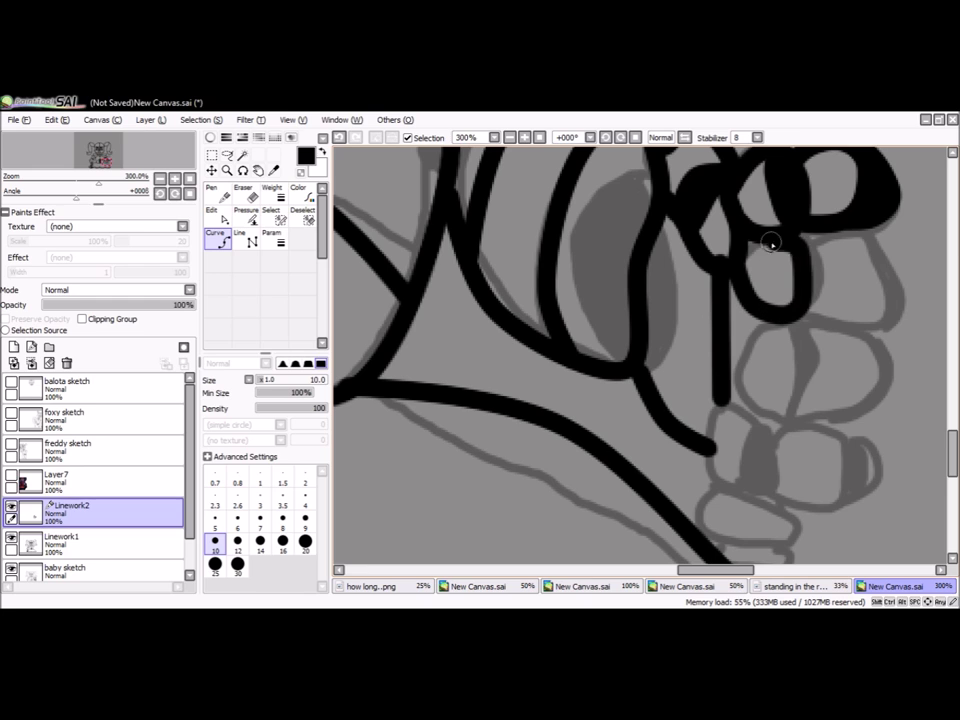
click(873, 247)
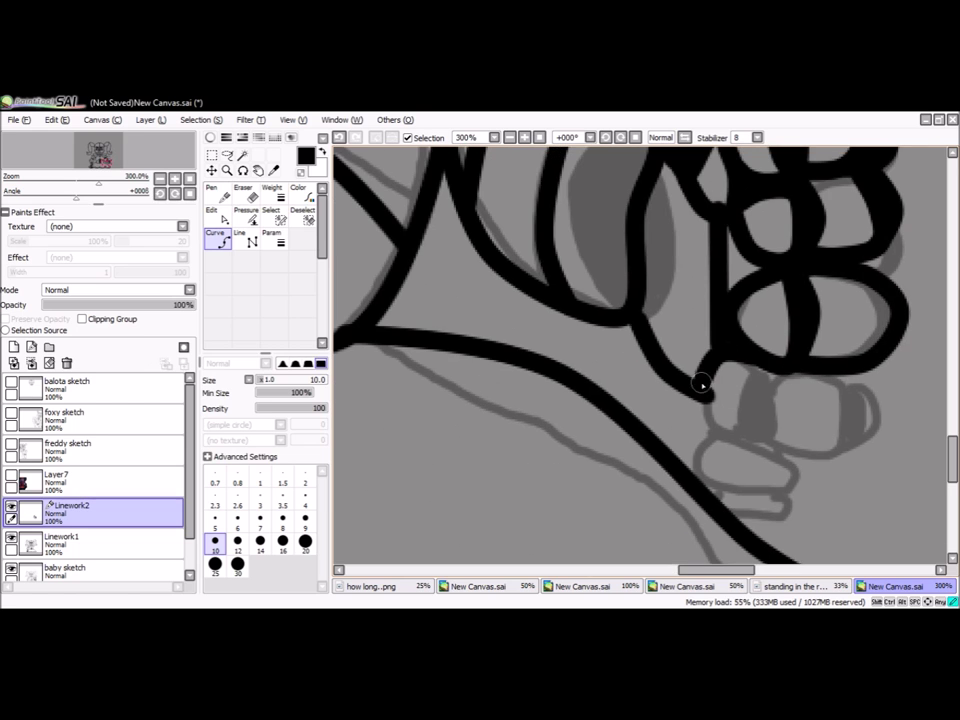
scroll(886, 360, down, 2)
scroll(886, 358, up, 2)
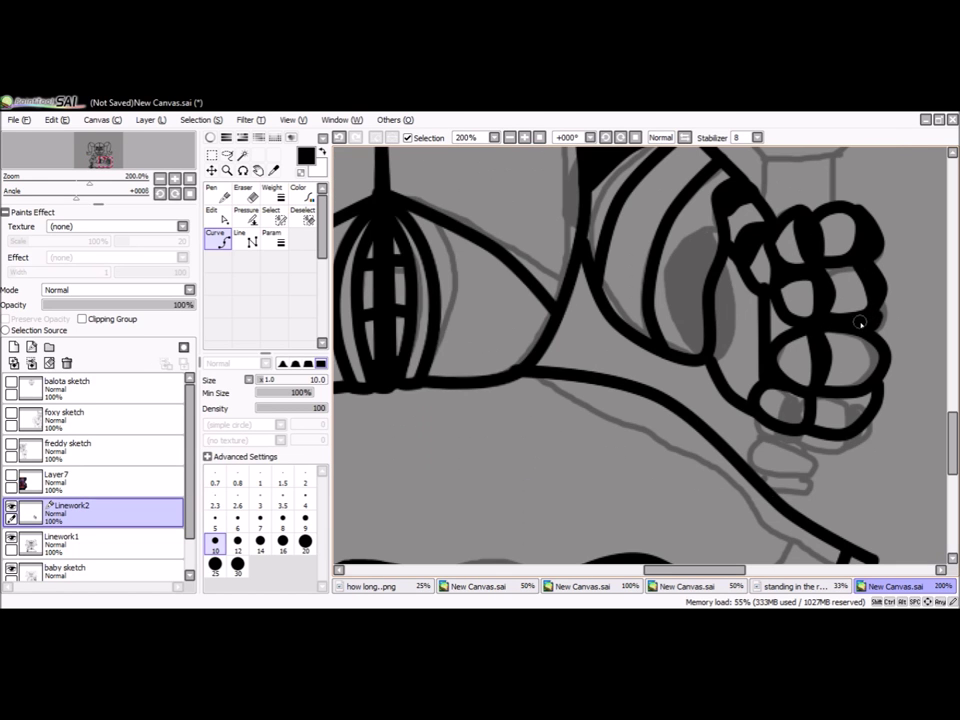
Step: Ink the microphone's handle, collar and rounded head with its criss-cross mesh above the right-side fist on Linework2
scroll(846, 328, down, 1)
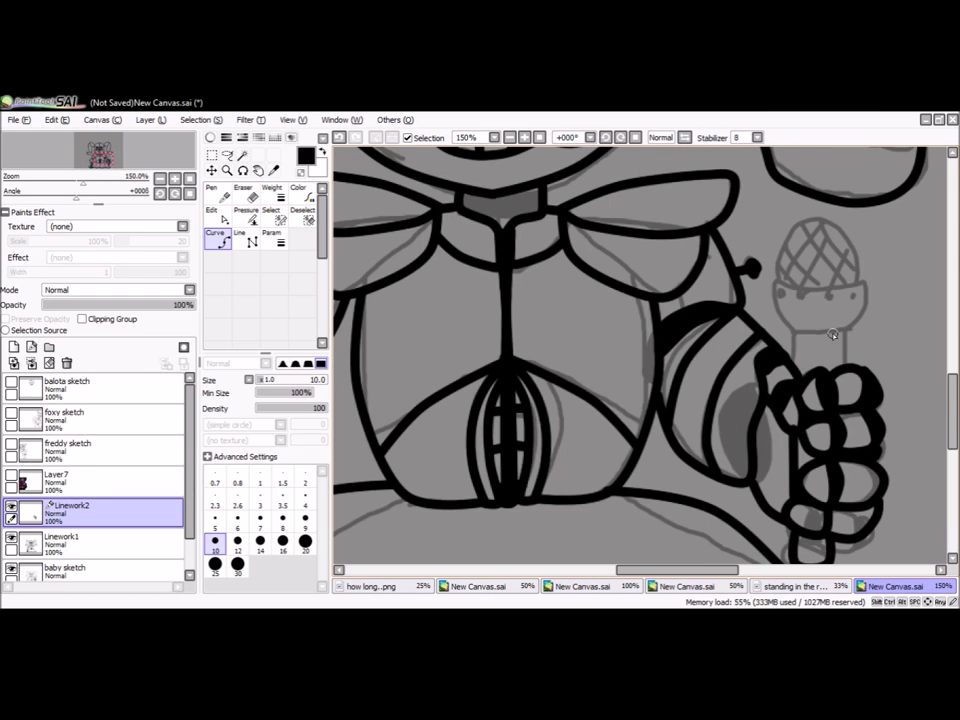
scroll(824, 331, up, 1)
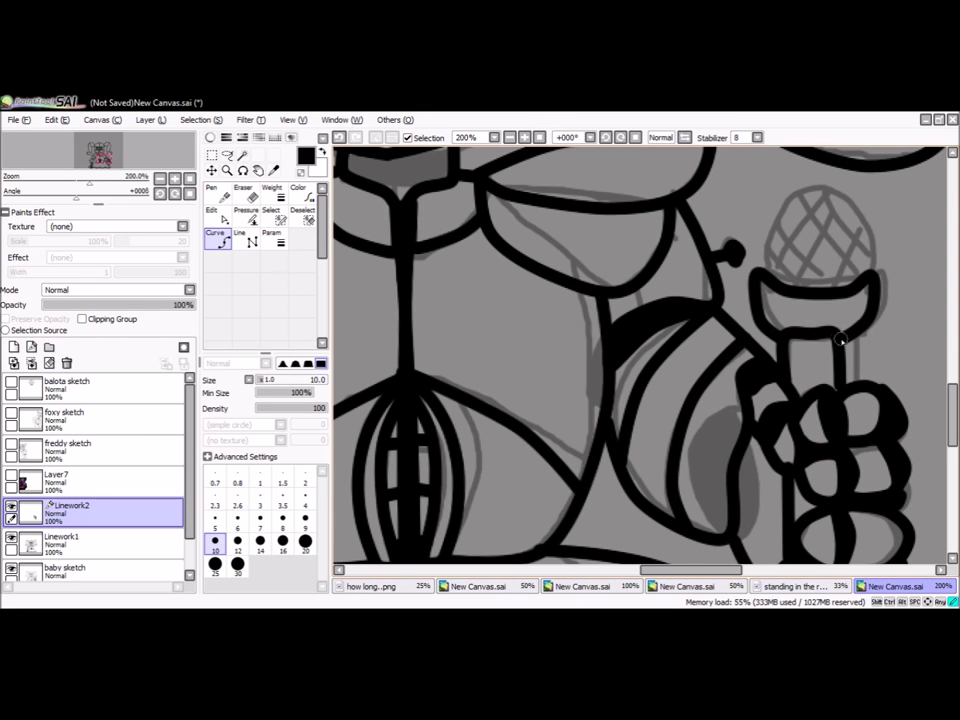
double_click(766, 288)
scroll(862, 250, up, 1)
scroll(842, 306, down, 1)
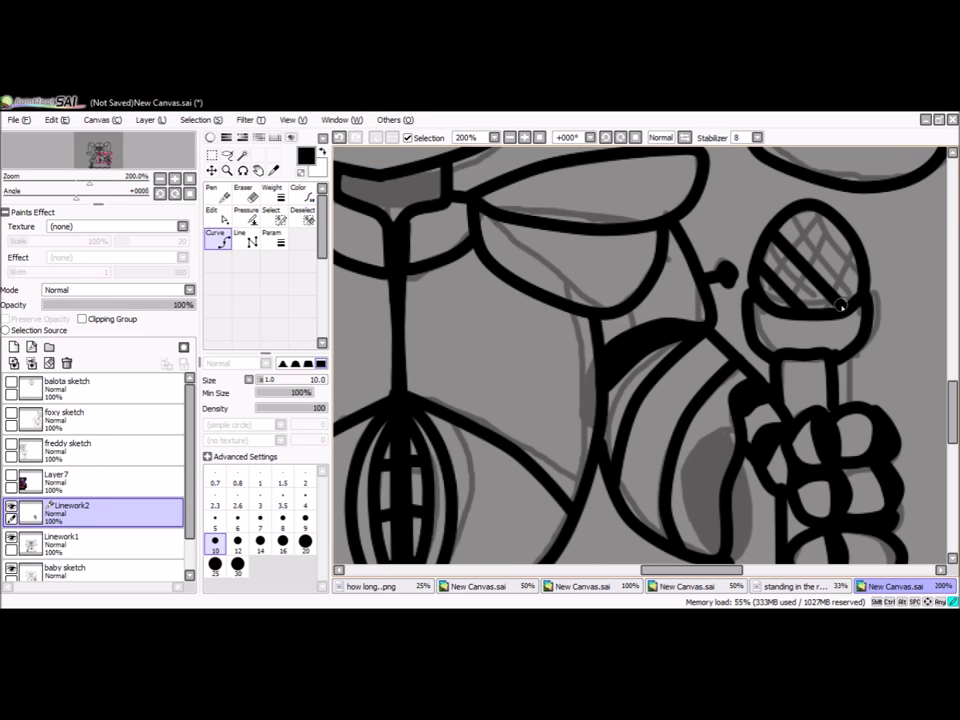
scroll(858, 246, down, 3)
Step: Merge the linework layers into one named bBY OUTLINE and delete the baby sketch layer
key(ctrl+e)
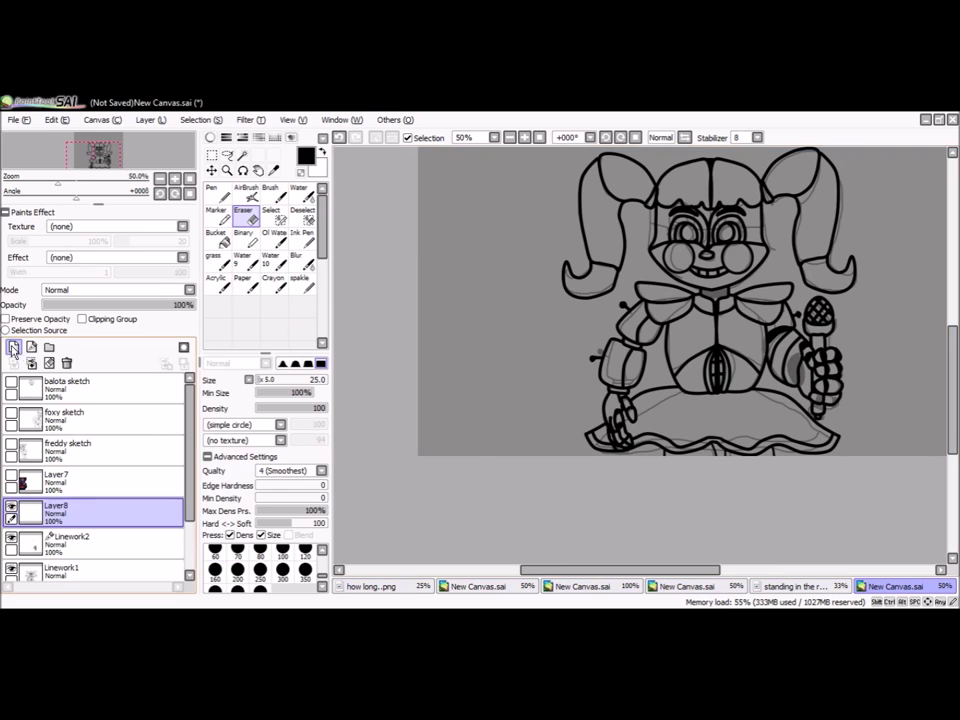
scroll(640, 355, down, 1)
scroll(640, 355, up, 1)
click(94, 545)
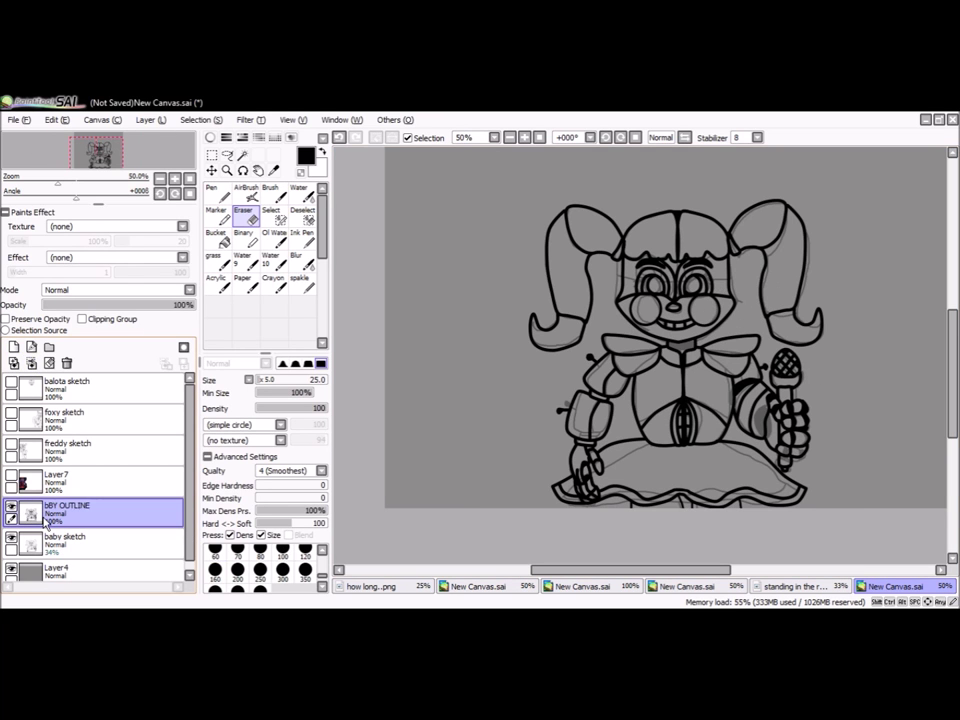
click(66, 363)
click(216, 193)
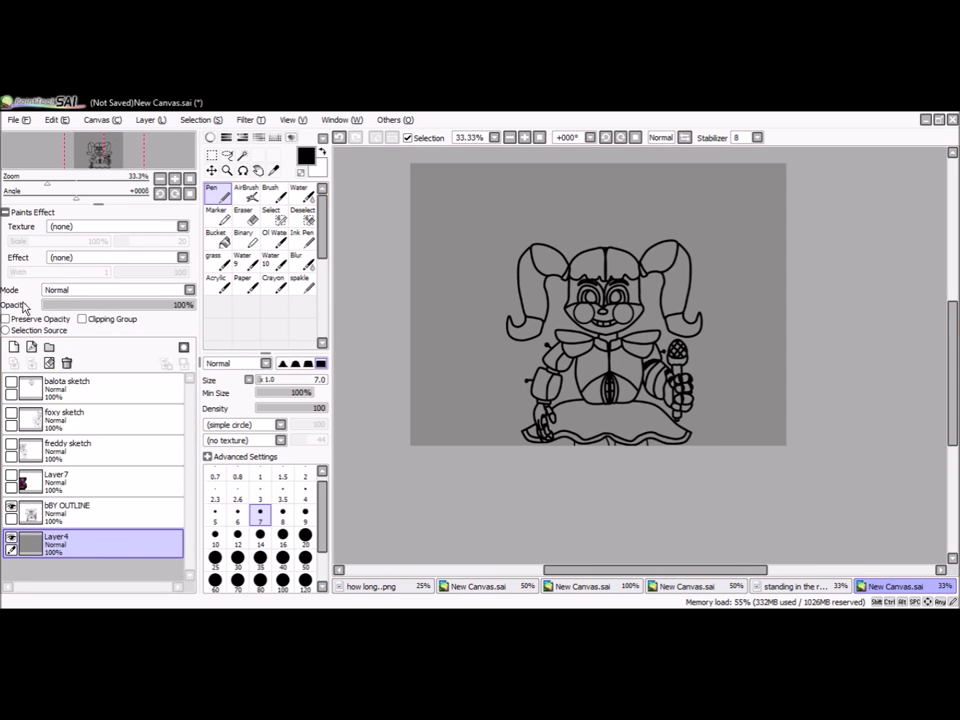
click(14, 347)
click(210, 137)
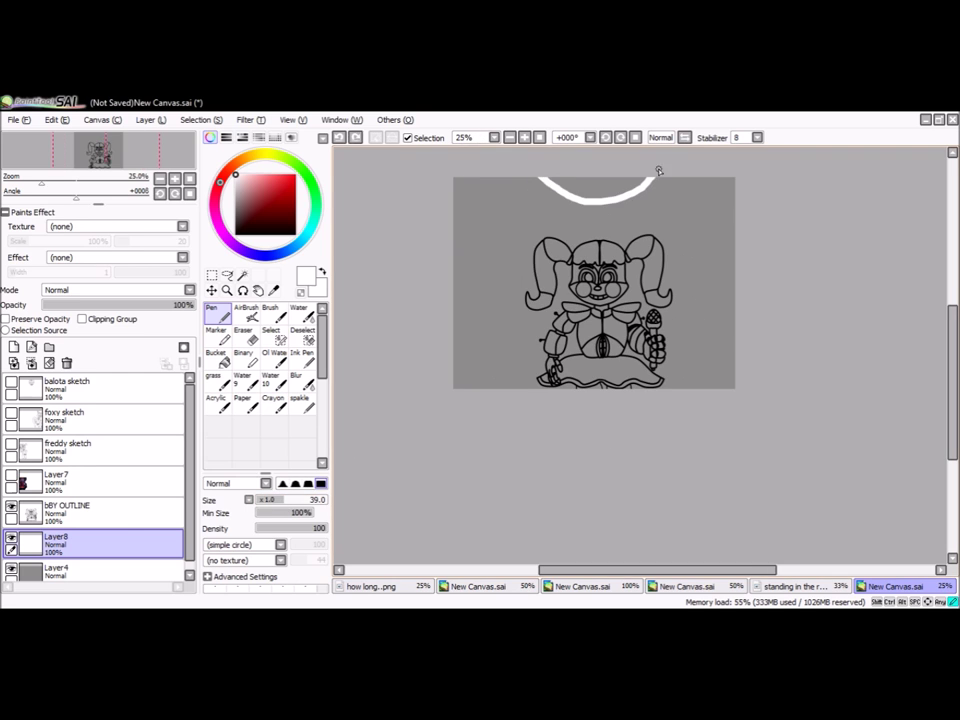
click(245, 313)
drag(557, 208, 596, 412)
drag(180, 304, 82, 306)
click(216, 313)
key(ctrl+plus)
key(ctrl+plus)
click(66, 363)
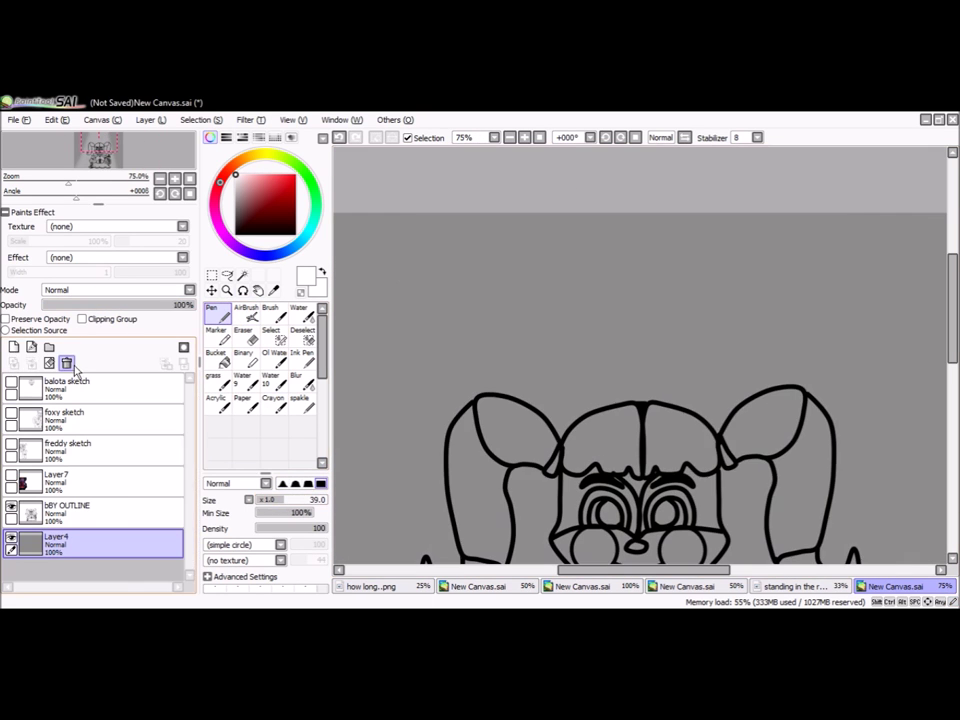
Step: Draw two white downward arrows above the hair, flanked by two slanted lines, on Layer4 with the size 39 Pen
drag(536, 257, 547, 343)
drag(514, 311, 578, 309)
drag(696, 253, 703, 343)
drag(675, 317, 733, 317)
key(ctrl+minus)
drag(587, 179, 546, 286)
drag(786, 179, 857, 305)
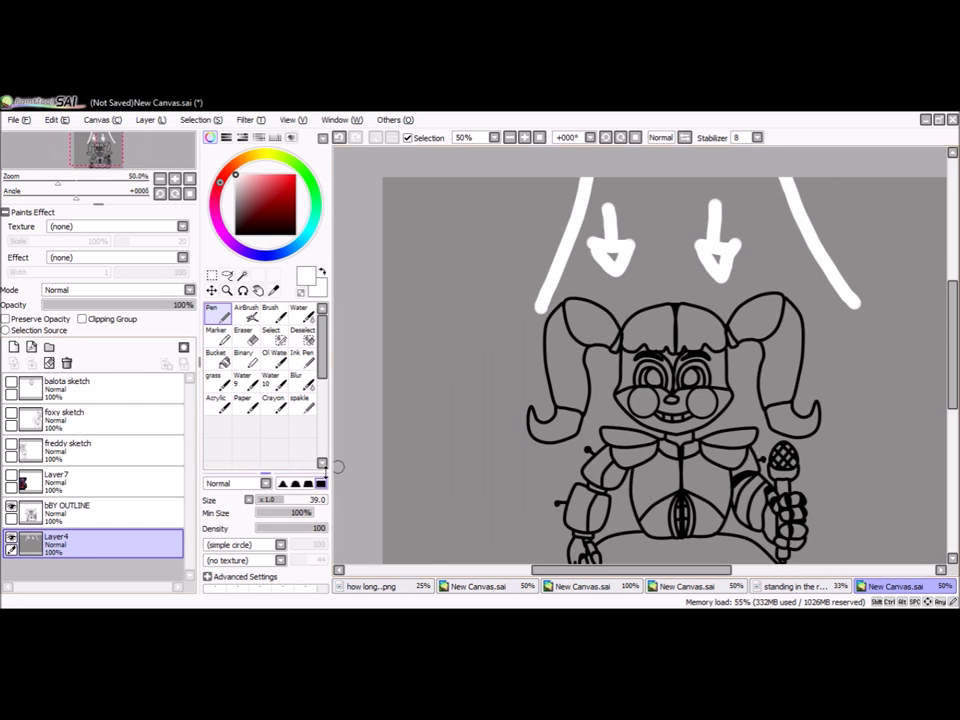
Step: Pick the orange-red hair colour from the Layer7 reference and select the hair sections on bBY OUTLINE with the Magic Wand
click(10, 478)
click(90, 484)
click(65, 510)
click(242, 275)
key(ctrl+plus)
click(587, 330)
click(795, 345)
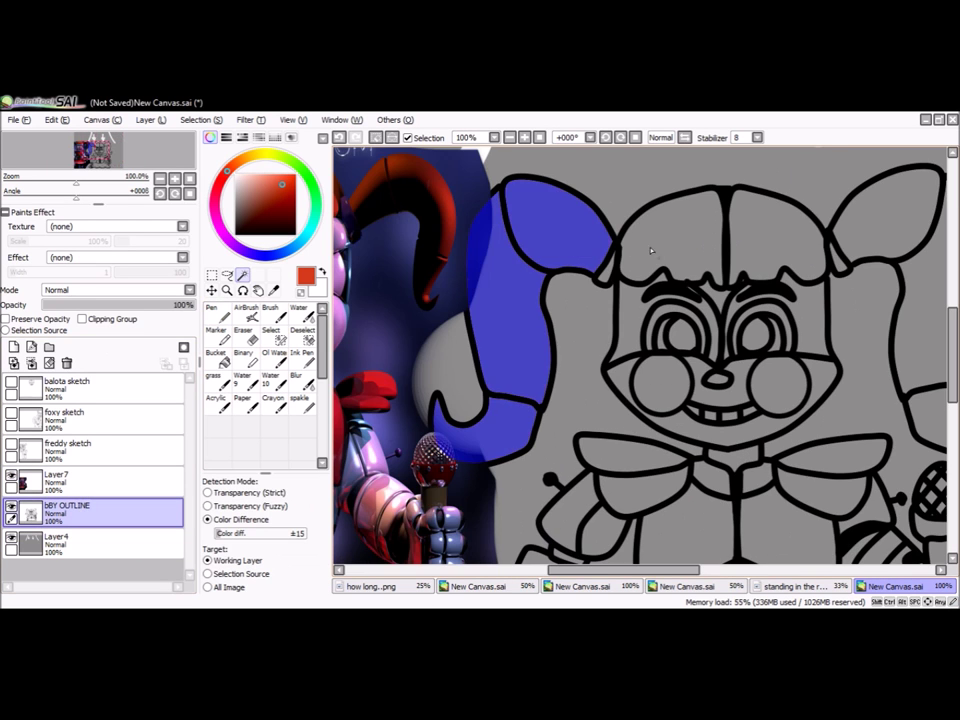
key(ctrl+minus)
key(ctrl+minus)
key(ctrl+plus)
key(ctrl+plus)
Step: Fill the selected pigtails and fringe with orange-red on a new layer using the Bucket
click(14, 347)
click(216, 357)
click(590, 319)
click(572, 348)
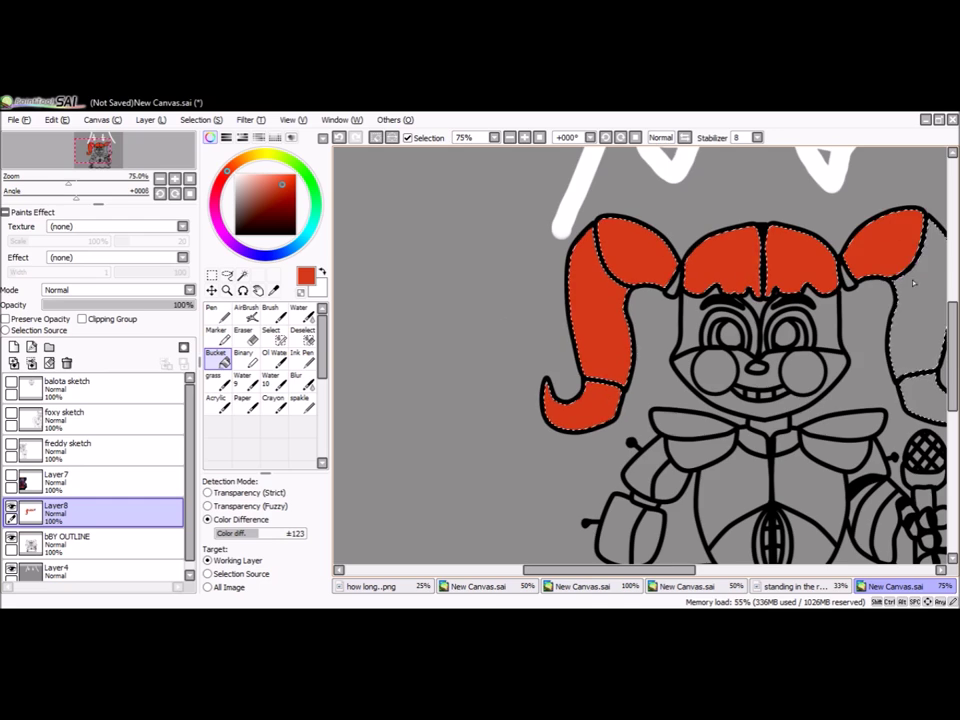
Step: Airbrush red shading along the inner edges of the left-side pigtail on a new Shade-mode layer at size 70
key(ctrl+plus)
click(14, 347)
click(246, 311)
click(115, 290)
click(100, 367)
key(ctrl+plus)
mouse_move(600, 171)
mouse_down()
mouse_move(497, 298)
mouse_move(477, 232)
mouse_move(530, 322)
mouse_move(532, 476)
mouse_up()
key(ctrl+minus)
key(ctrl+minus)
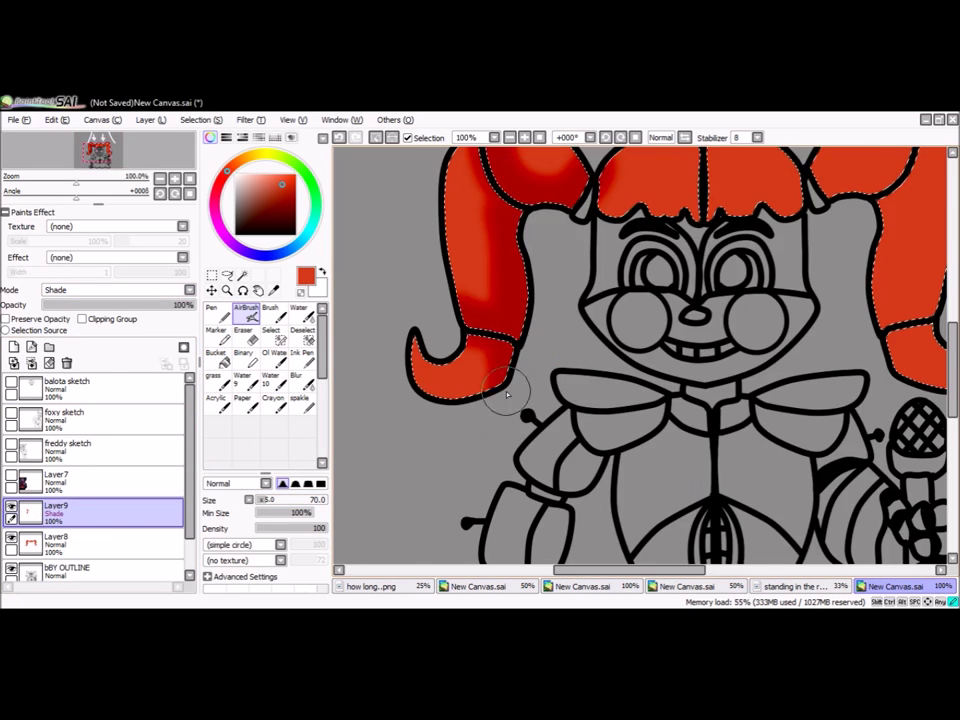
Step: Extend the red shading over the fringe and right-side pigtail, soften it with Blur and merge it down into Layer8
scroll(460, 378, up, 3)
drag(572, 400, 500, 385)
key(ctrl+minus)
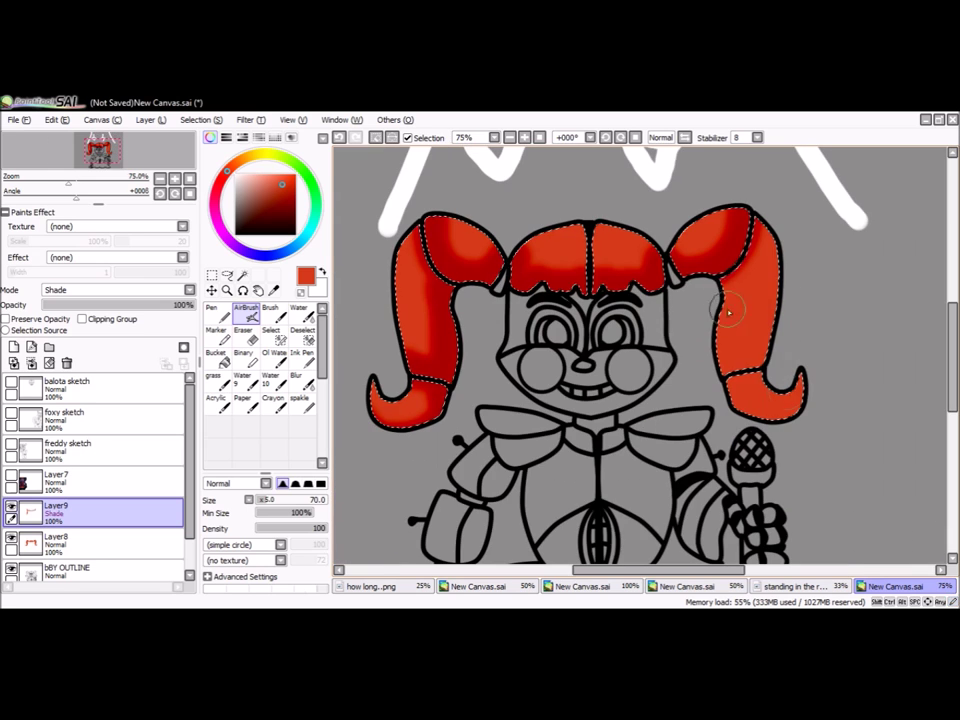
key(ctrl+plus)
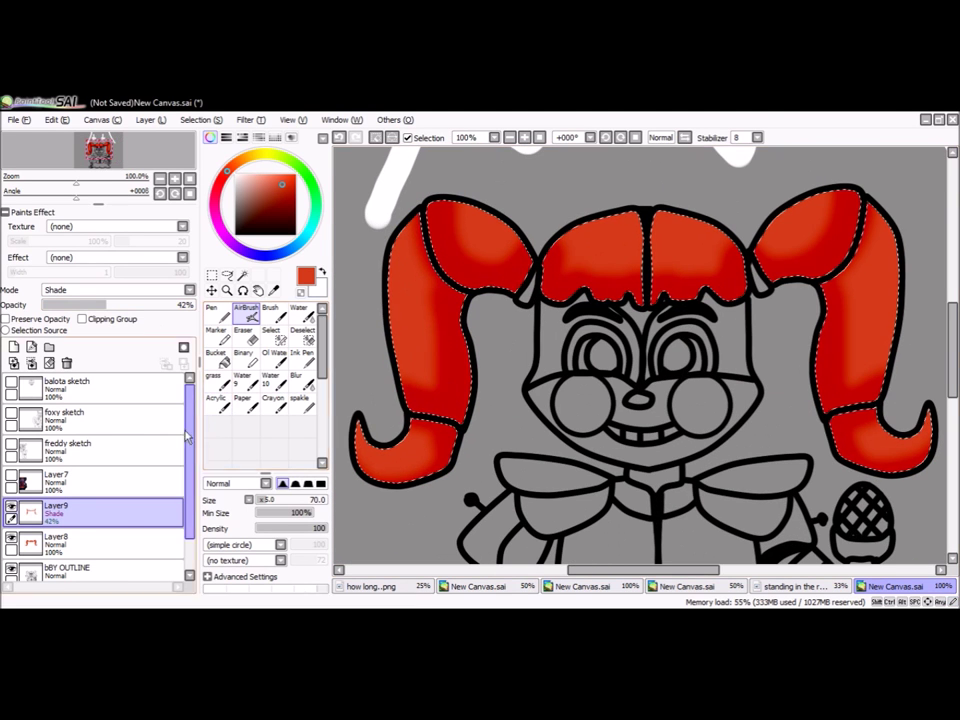
click(299, 378)
drag(110, 305, 128, 316)
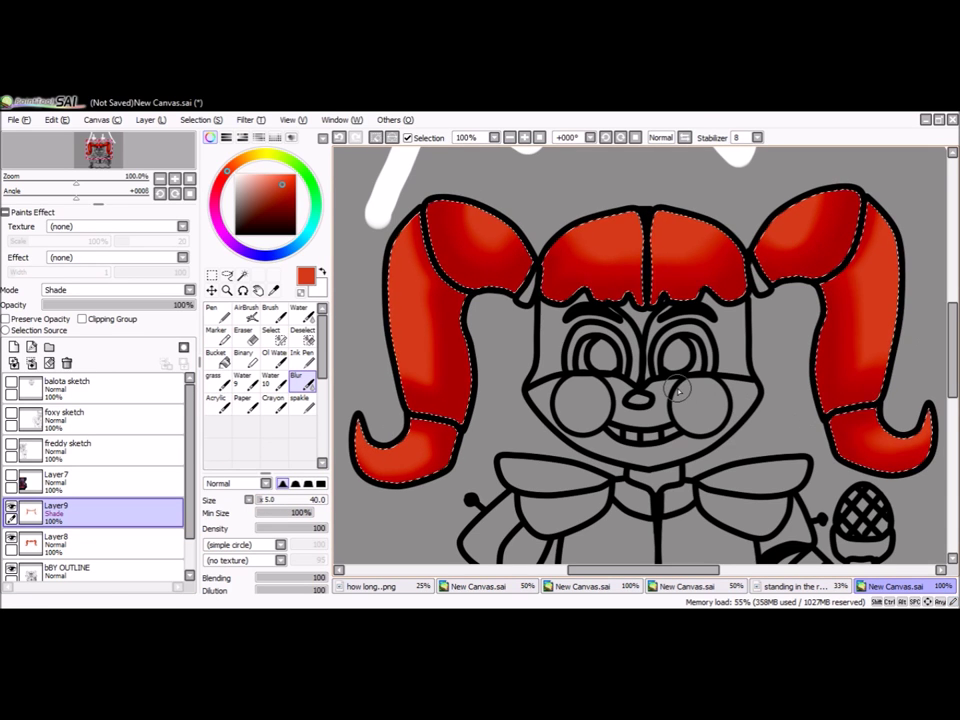
click(31, 364)
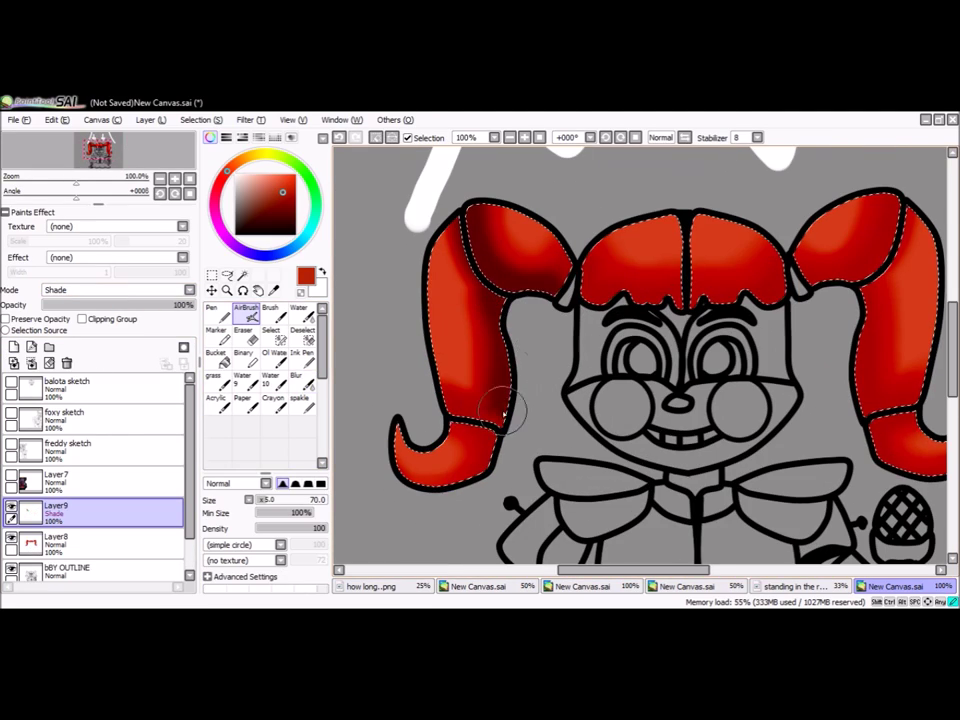
Step: Airbrush a darker red shadow along the hair edges on a new Shade-mode layer and merge it down
scroll(782, 289, up, 2)
scroll(752, 255, down, 3)
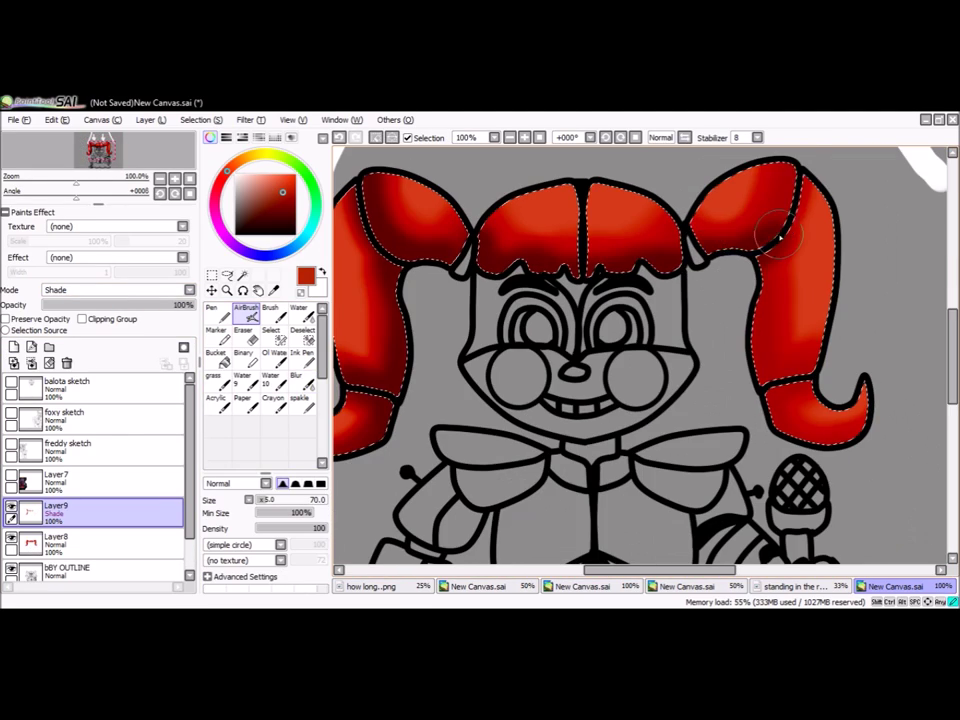
scroll(815, 372, down, 1)
click(31, 364)
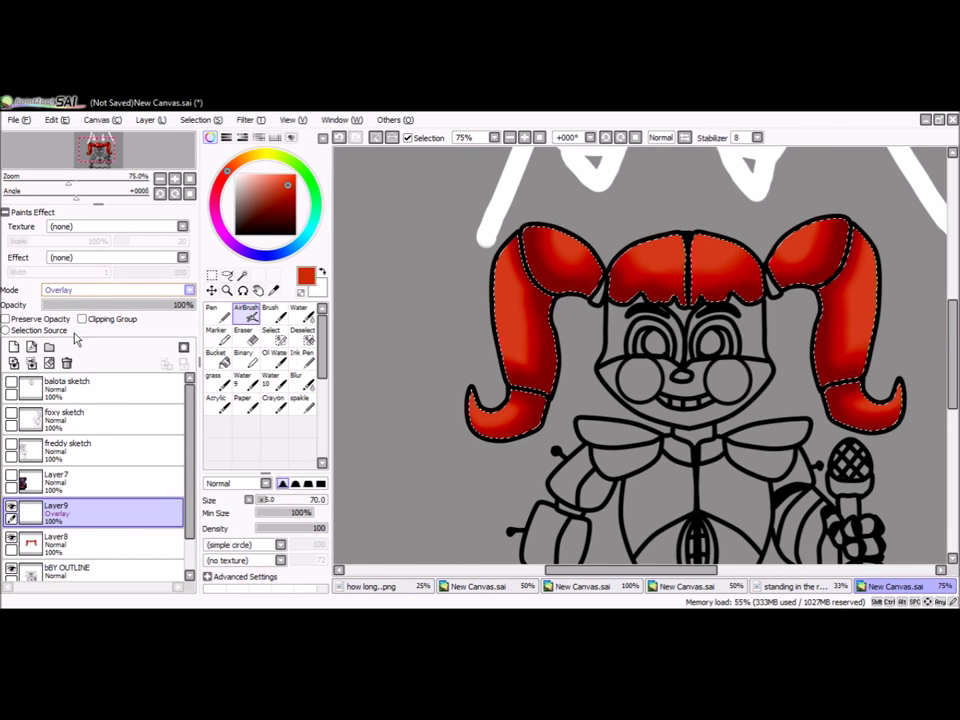
Step: Airbrush bright orange highlights on the pigtails and fringe on a new Screen-mode layer and merge it into Layer8
key(Page_Up)
key(Page_Up)
scroll(556, 245, down, 2)
scroll(621, 306, up, 2)
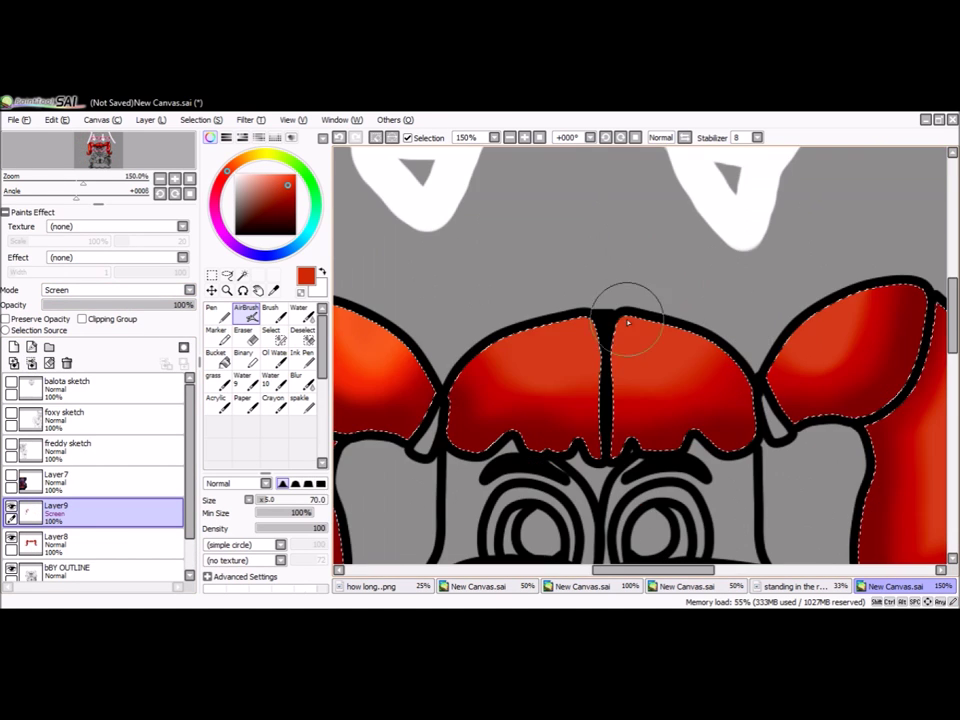
scroll(673, 321, down, 1)
scroll(718, 418, down, 2)
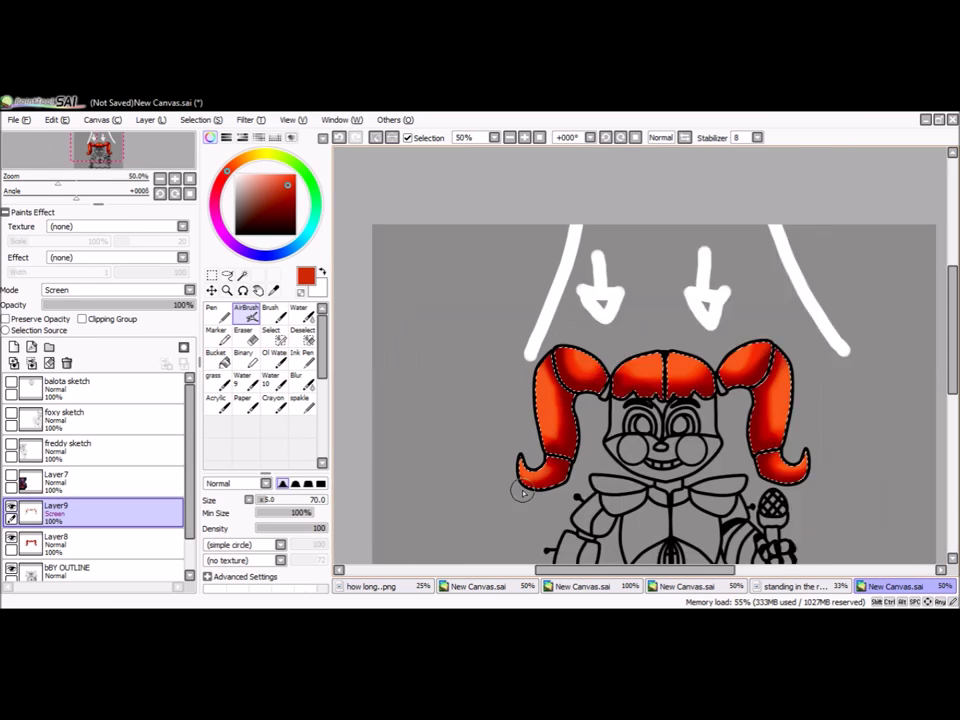
scroll(610, 323, up, 1)
key(b)
key(Page_Down)
Step: Airbrush black shadows along the left-side pigtail's inner edges at size 45 on a new Shade-mode layer
click(245, 313)
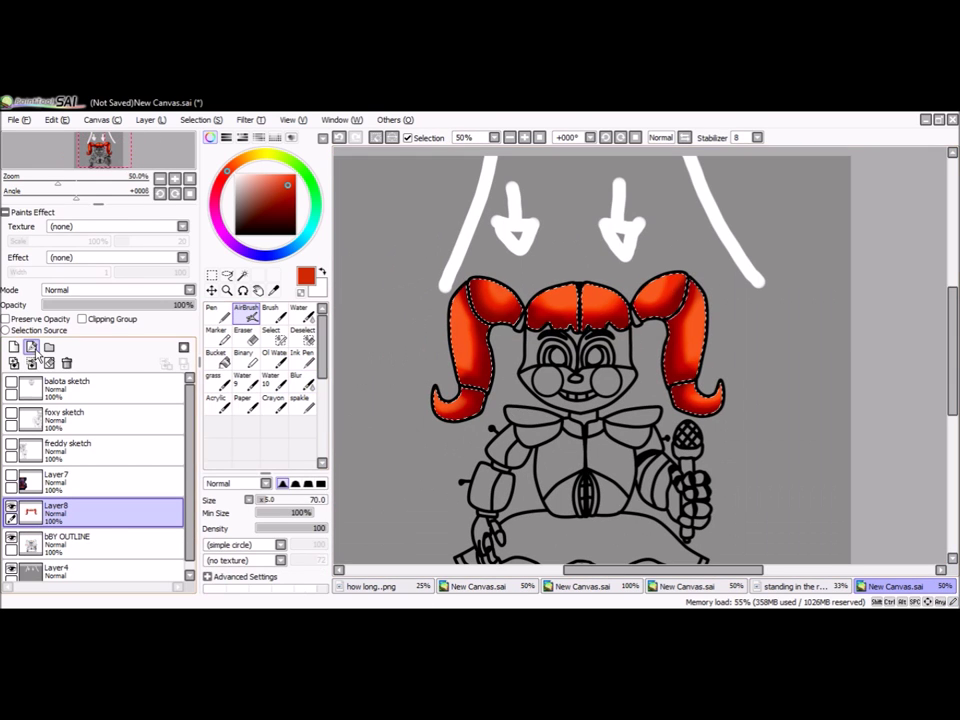
scroll(430, 380, up, 3)
drag(560, 365, 611, 339)
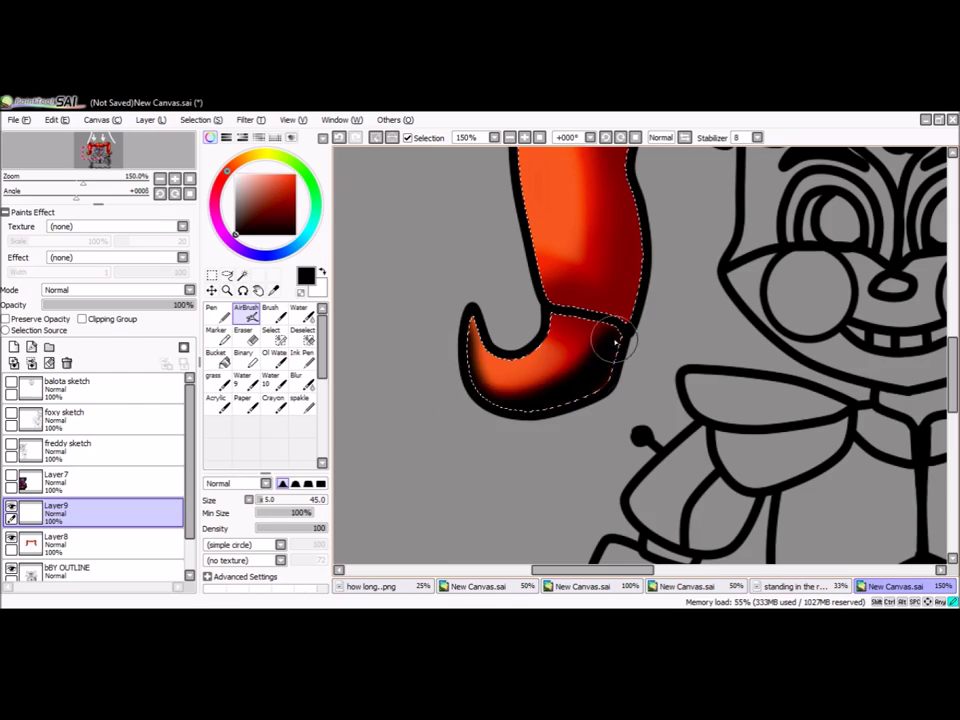
scroll(593, 186, down, 1)
key(Down)
key(Down)
key(Down)
key(Down)
key(Down)
scroll(500, 240, up, 1)
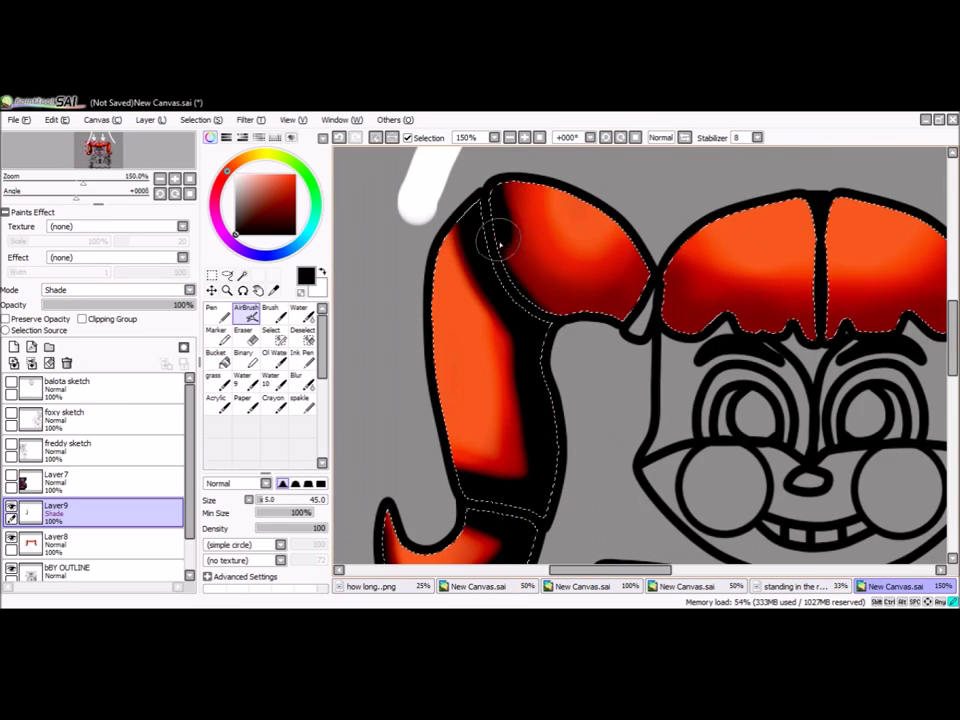
Step: Airbrush black shadows on the fringe and right-side pigtail, lower the Shade layer's opacity to about 32%, and merge it down
scroll(700, 318, right, 10)
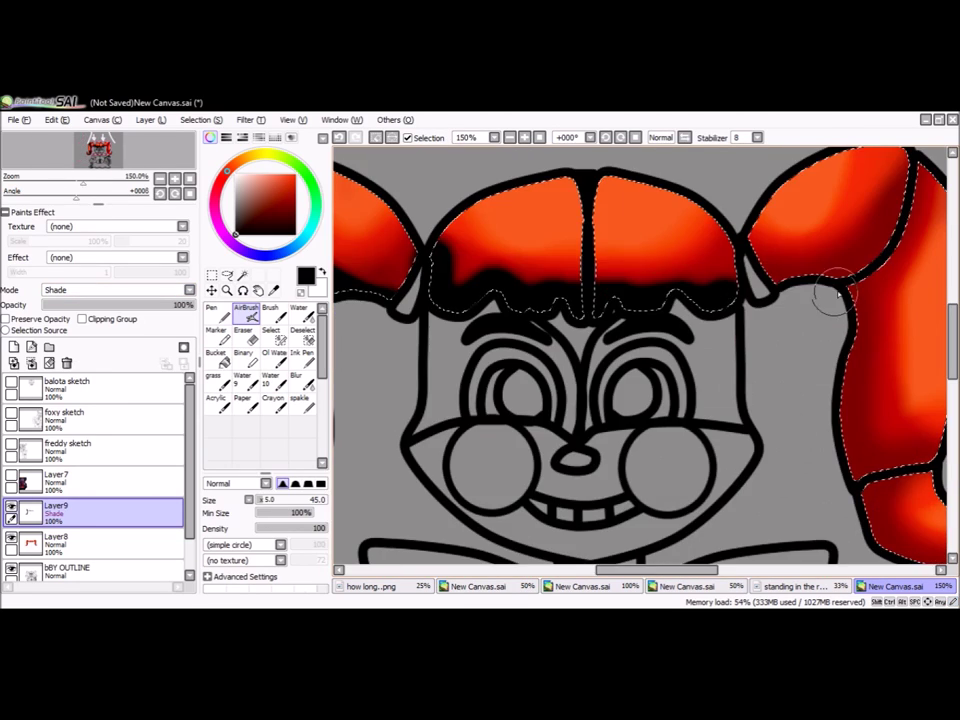
scroll(920, 305, down, 4)
scroll(940, 314, up, 3)
scroll(868, 368, left, 5)
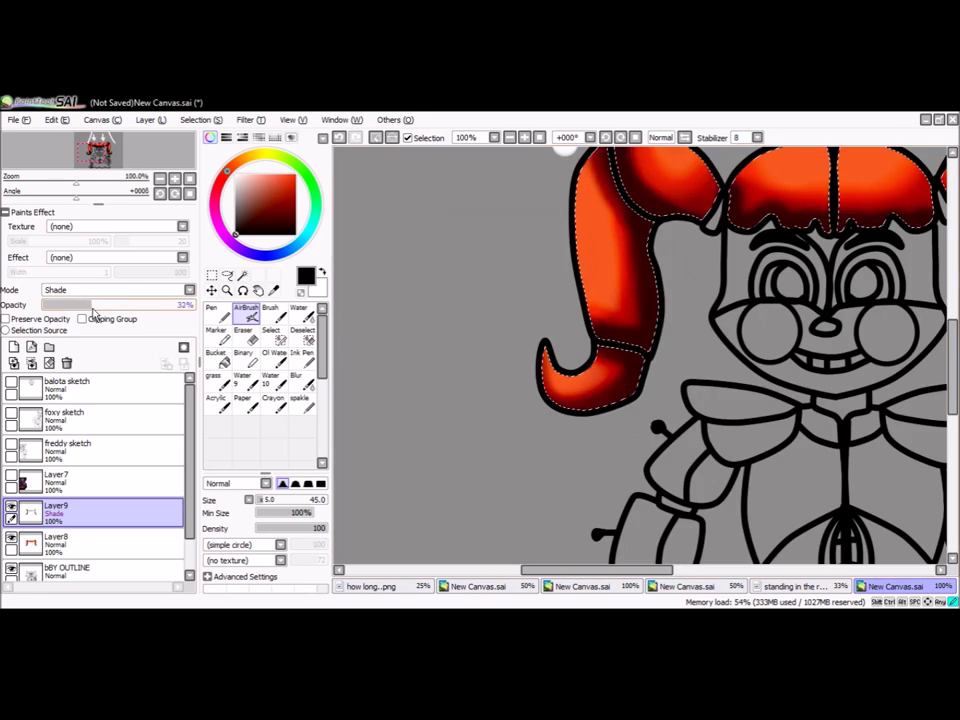
scroll(700, 368, down, 1)
drag(185, 304, 70, 304)
key(ctrl+d)
scroll(640, 360, up, 1)
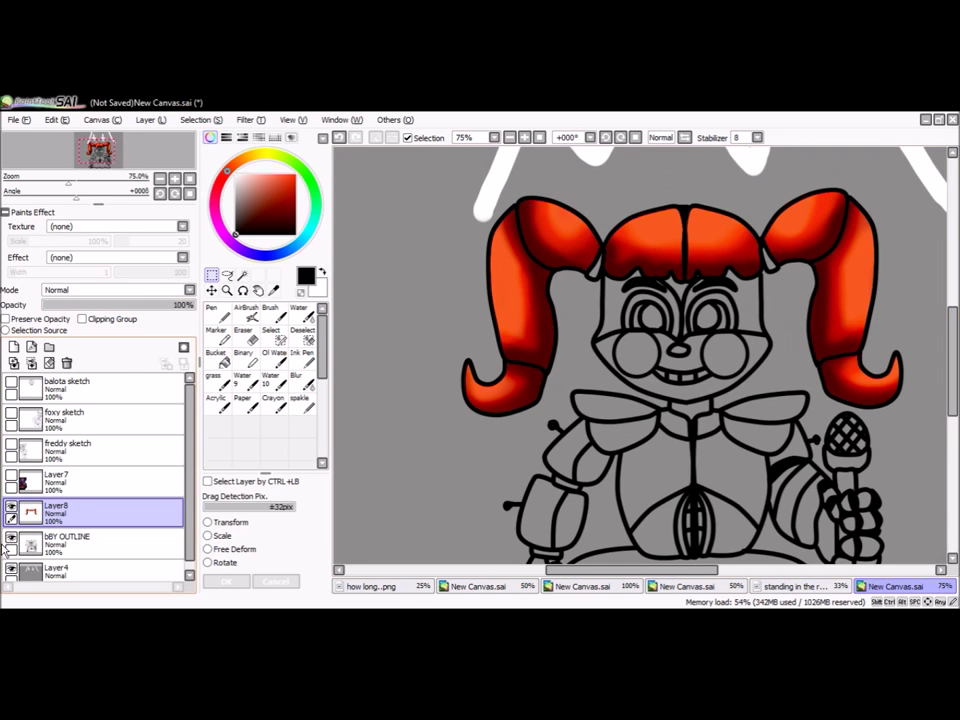
key(Delete)
click(242, 274)
click(610, 310)
scroll(640, 360, up, 3)
key(ctrl+d)
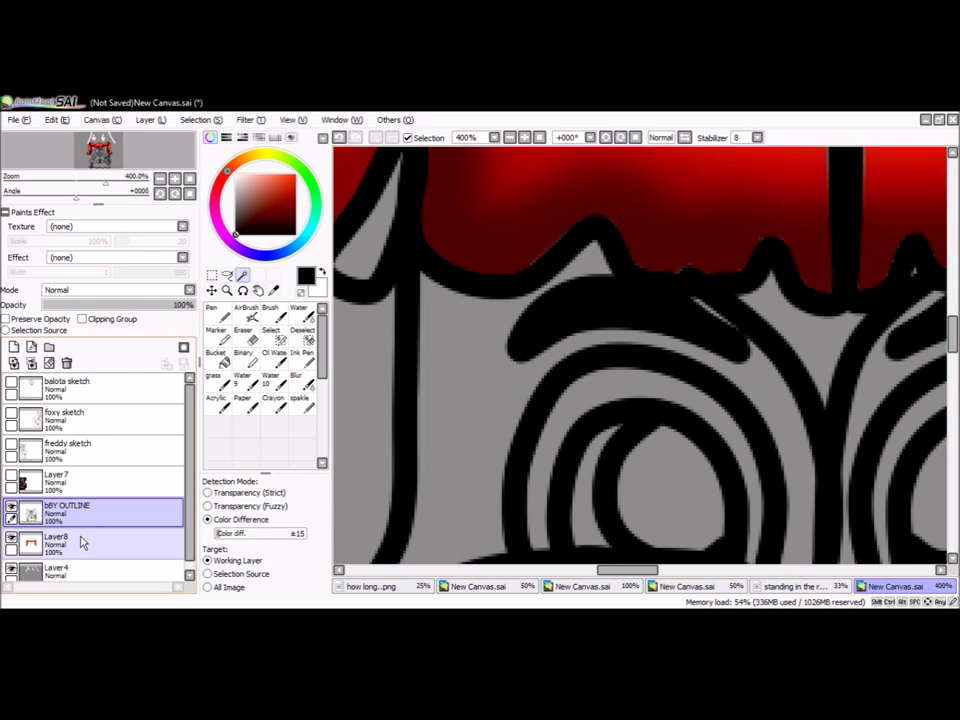
Step: Select the face and neck areas on bBY OUTLINE with the Magic Wand at a colour difference of 103
click(500, 300)
scroll(640, 360, down, 2)
click(580, 400)
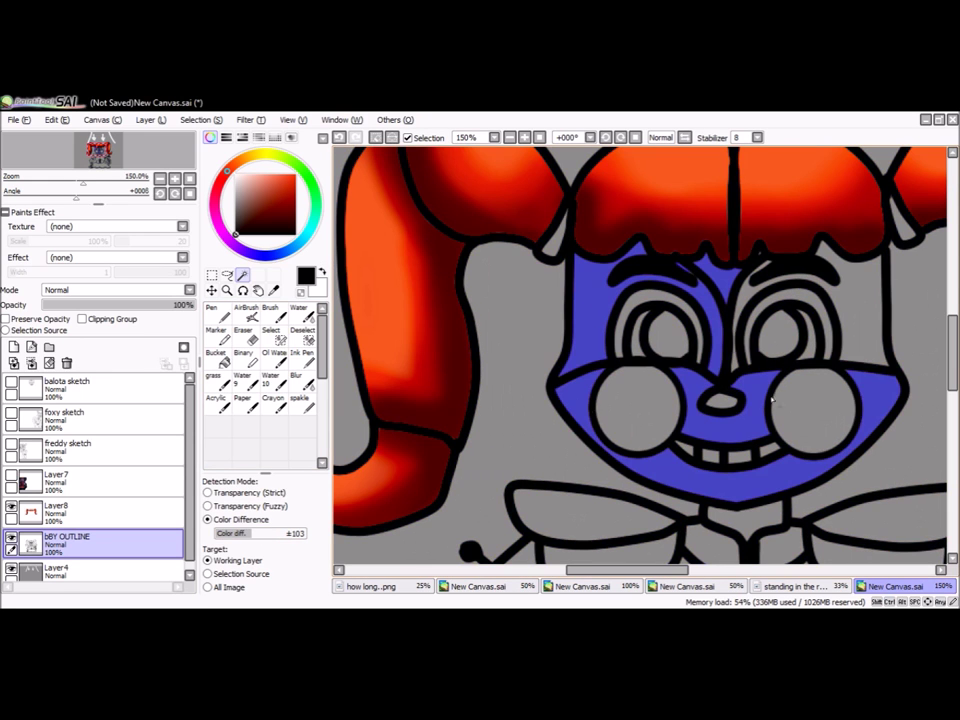
scroll(740, 355, up, 1)
scroll(740, 355, down, 2)
Step: Add the left-side arm and hand sections to the selection on bBY OUTLINE
drag(754, 443, 473, 314)
scroll(621, 399, up, 1)
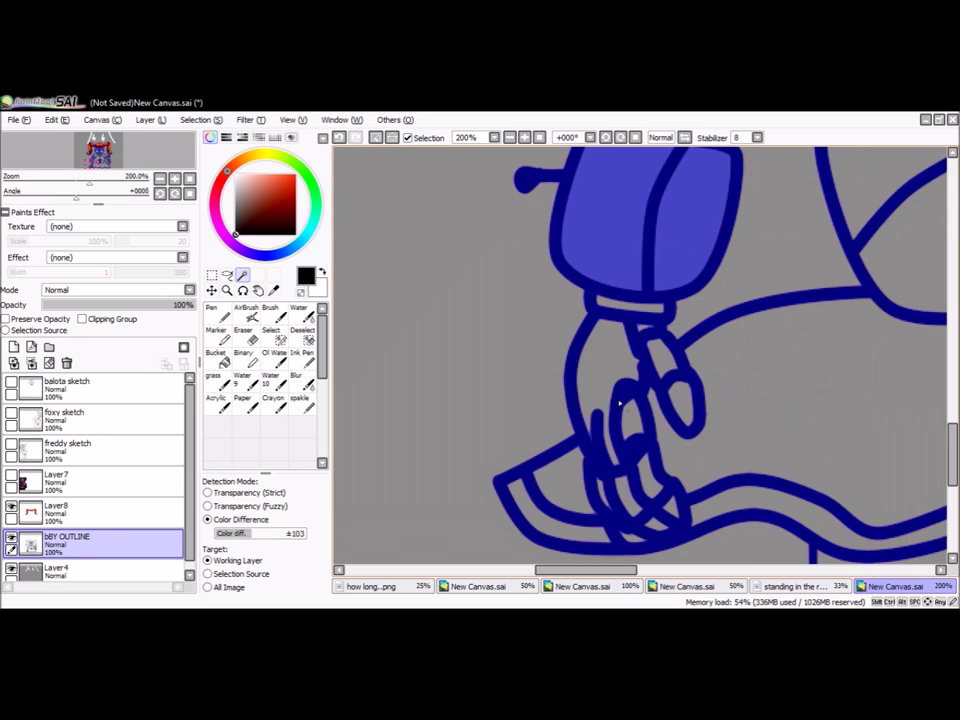
scroll(877, 408, down, 1)
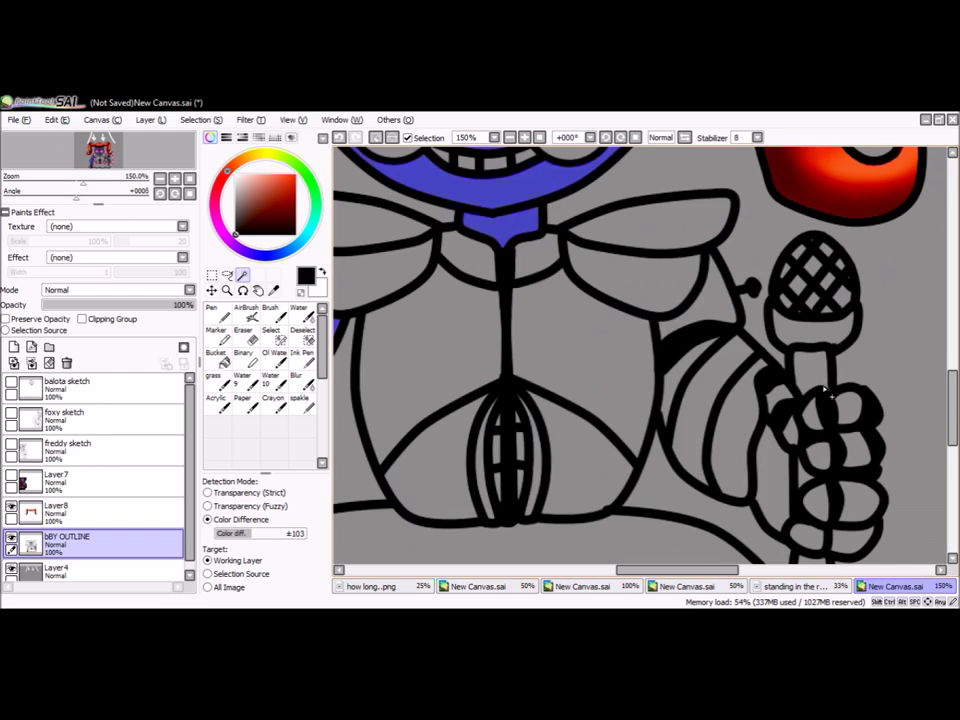
Step: Add the right-side arm, the fingers around the microphone and the legs to the selection
click(777, 405)
scroll(806, 475, up, 1)
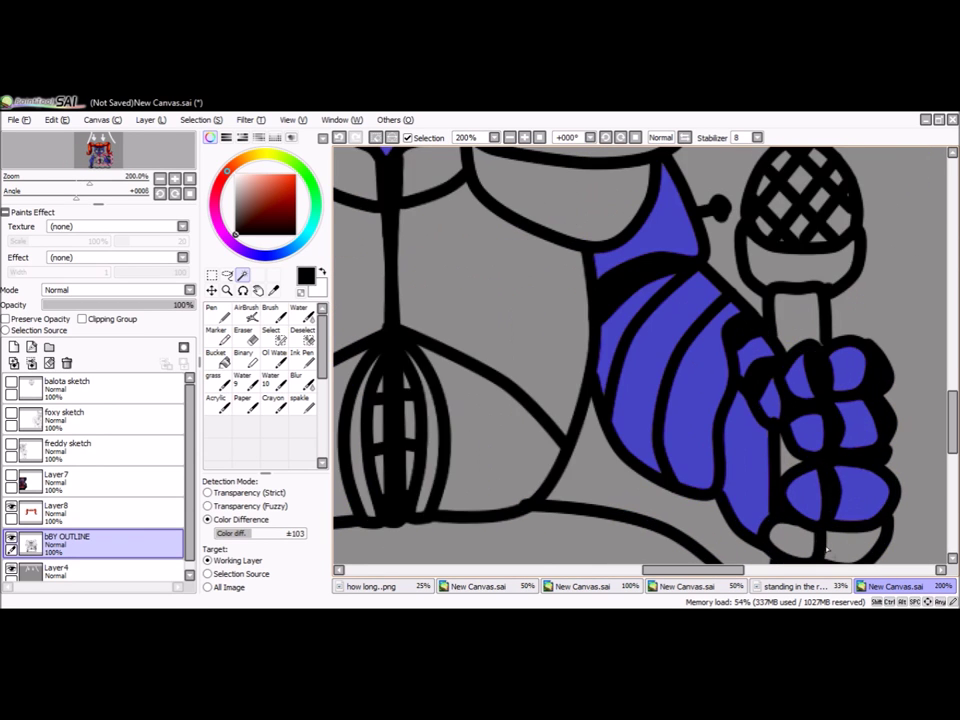
scroll(806, 475, down, 4)
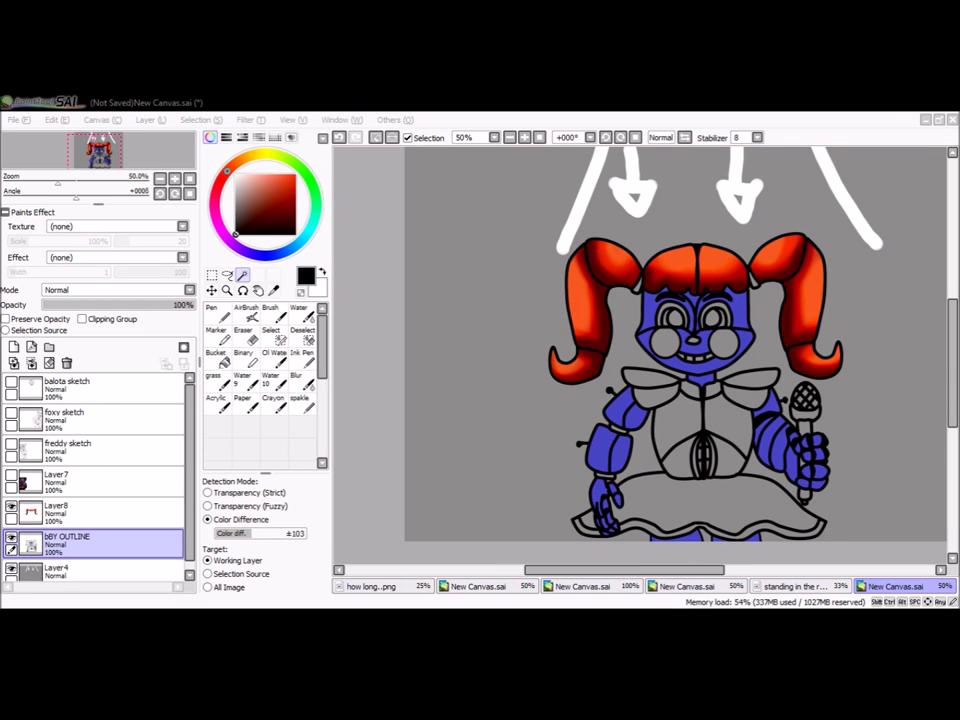
Step: Paint the selected face and body areas light grey on Layer8 with the Pen and add a Shade-mode layer above it
scroll(740, 310, up, 1)
click(211, 312)
click(11, 476)
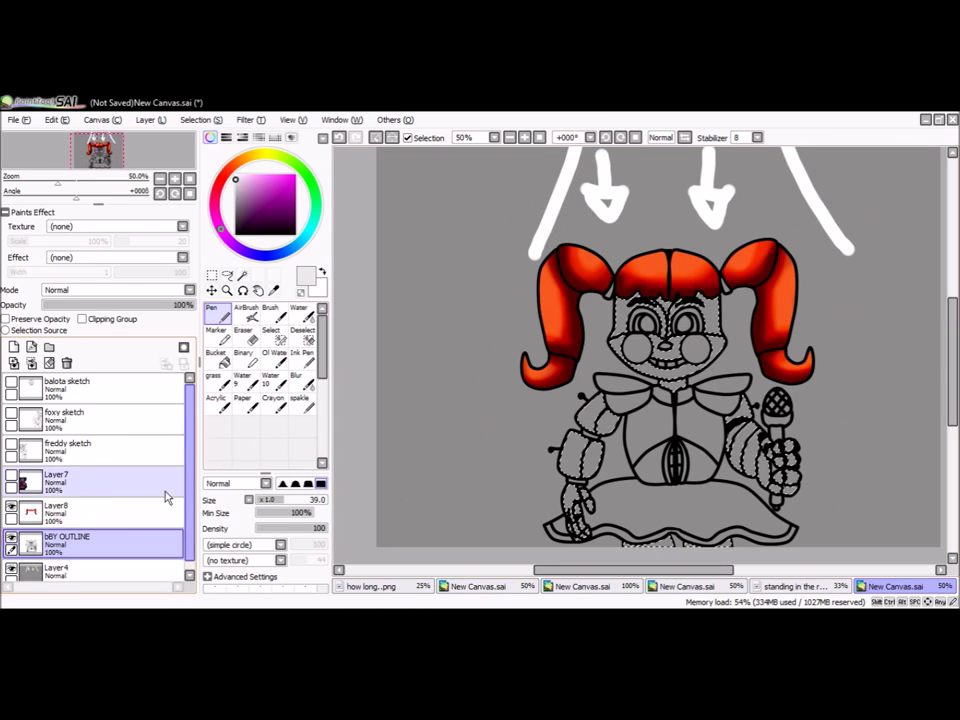
click(160, 506)
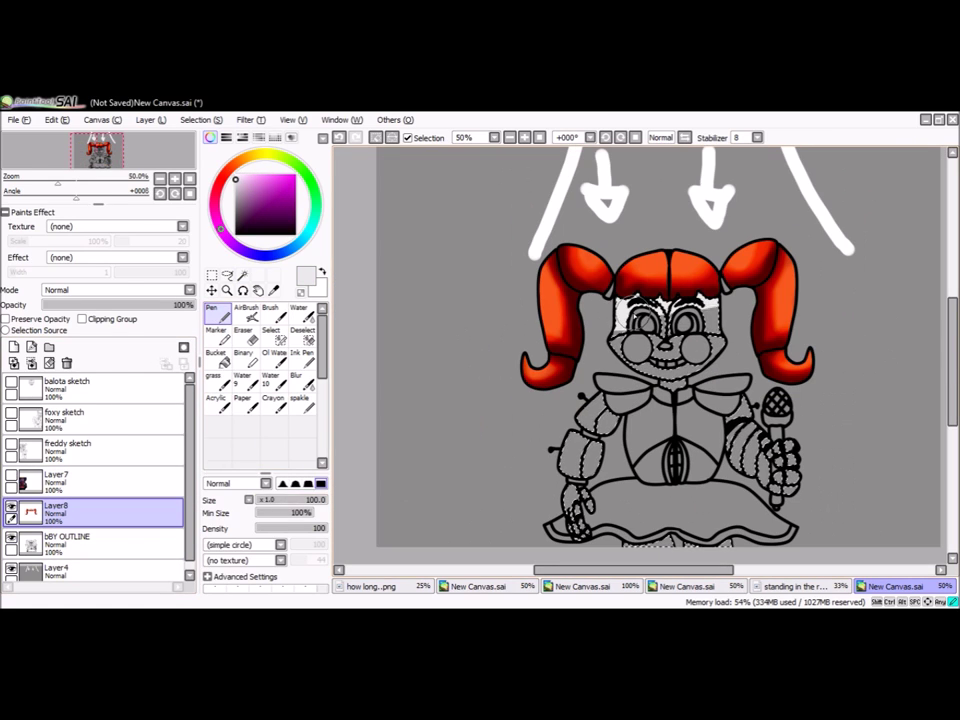
scroll(753, 510, up, 3)
click(14, 346)
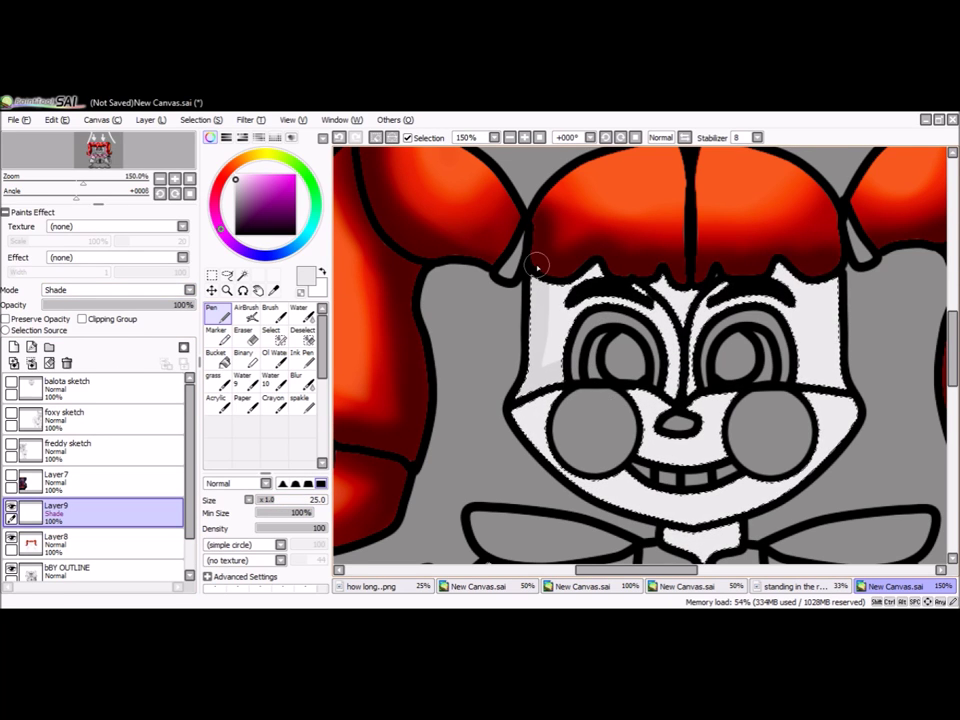
Step: Shade the edges of the face and the arms light grey on the Shade-mode Layer9 with the Pen
scroll(537, 265, down, 2)
scroll(825, 396, up, 2)
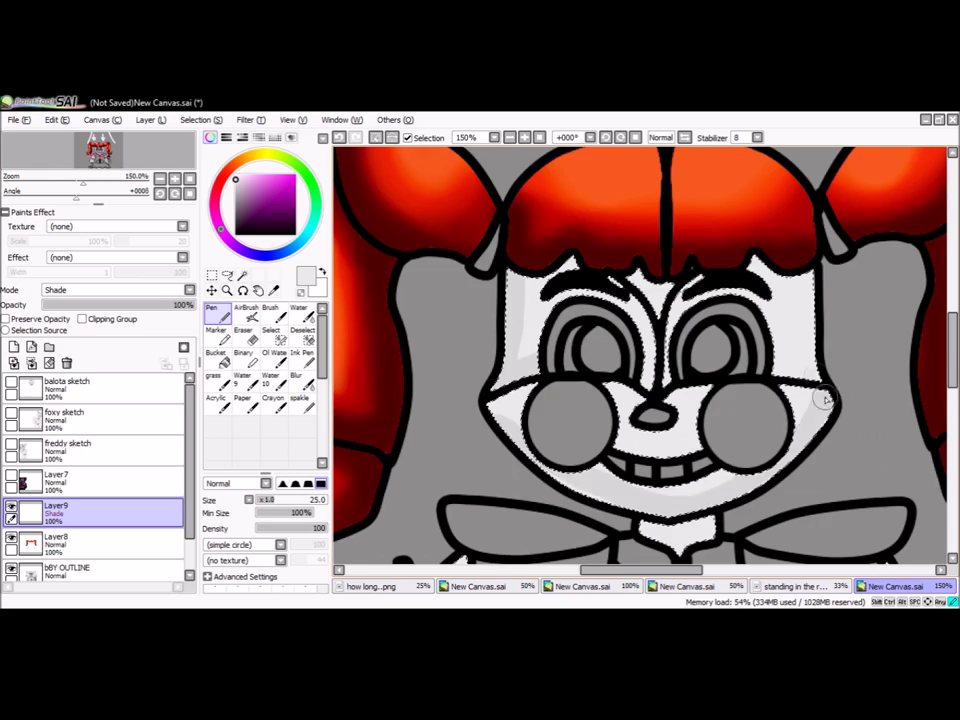
scroll(707, 214, down, 4)
scroll(640, 360, down, 4)
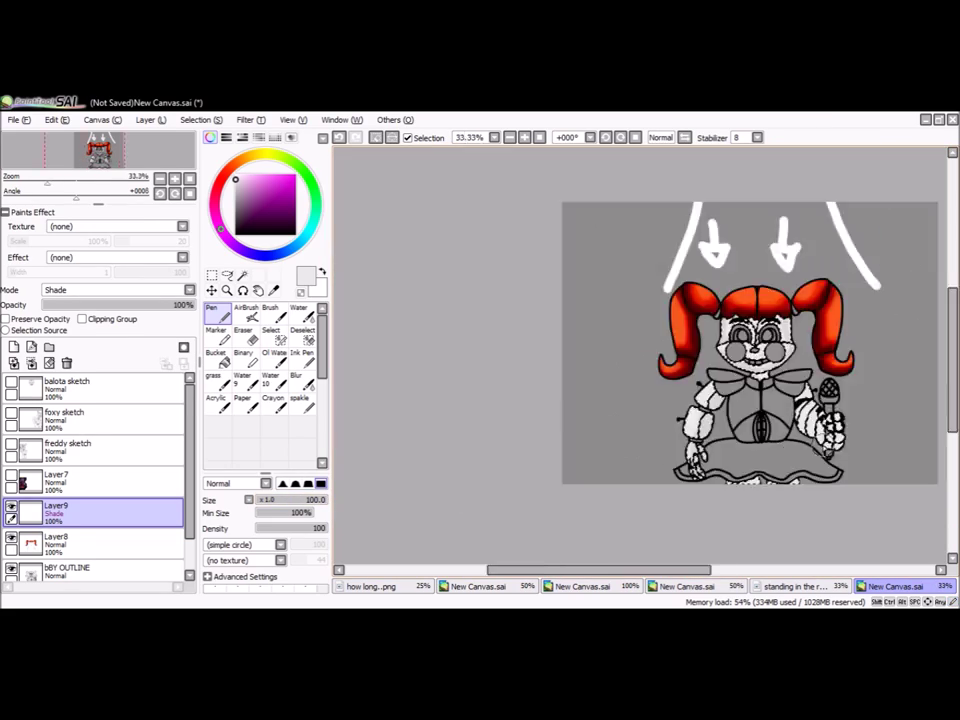
scroll(640, 360, up, 3)
click(110, 289)
click(63, 312)
scroll(553, 326, down, 5)
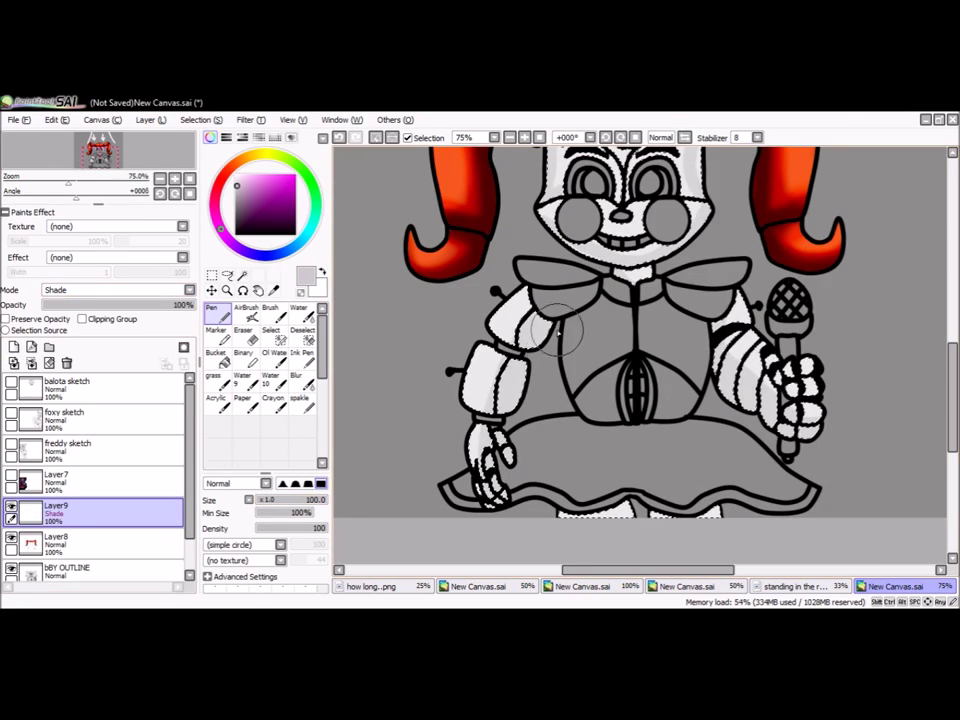
Step: Deepen the shadows under the fringe, around the eyes and on the neck with a darker mauve grey
scroll(728, 429, up, 1)
scroll(681, 289, up, 3)
scroll(375, 336, up, 2)
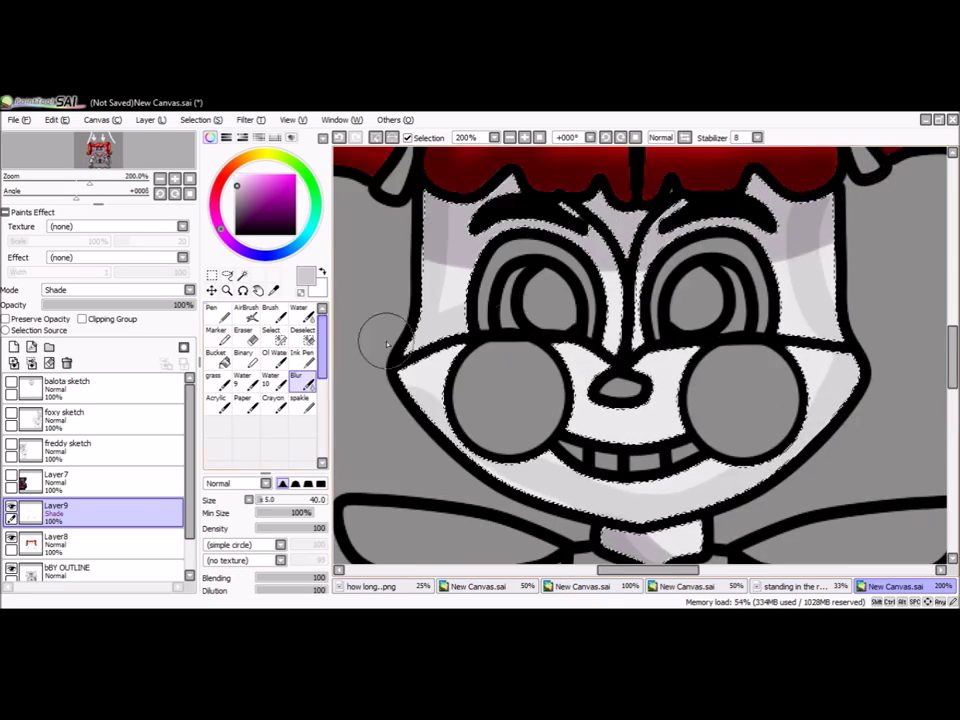
Step: Soften the shading on the face, neck and arms with Blur, enlarging the brush to 70, and merge Layer9 into Layer8
scroll(454, 349, down, 1)
click(305, 379)
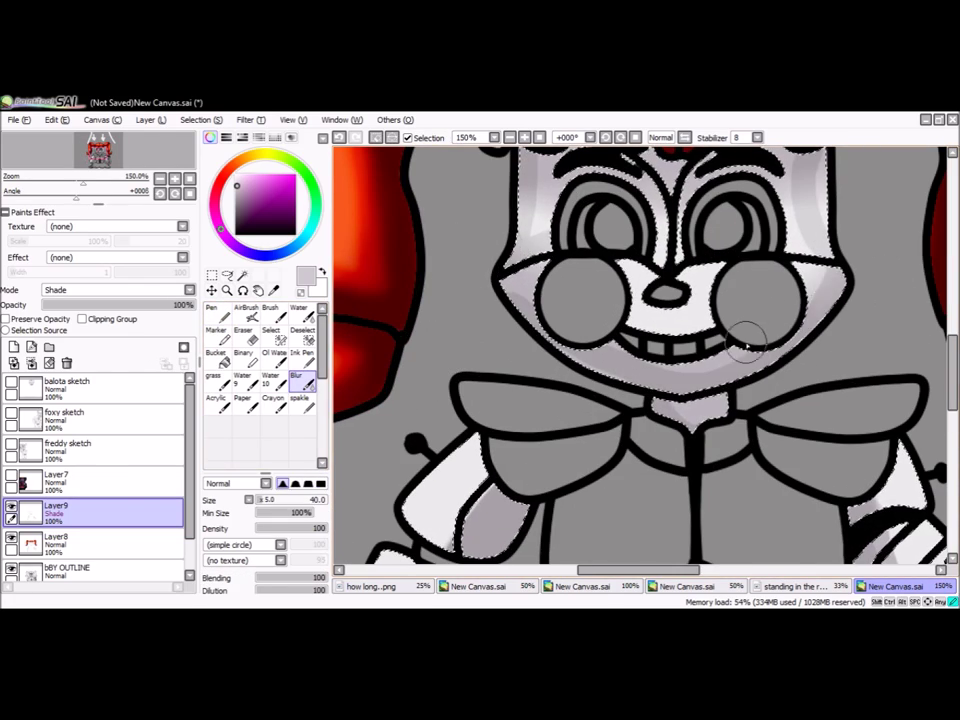
scroll(746, 332, down, 2)
key(bracketright)
key(bracketright)
key(bracketright)
key(bracketright)
scroll(925, 468, up, 3)
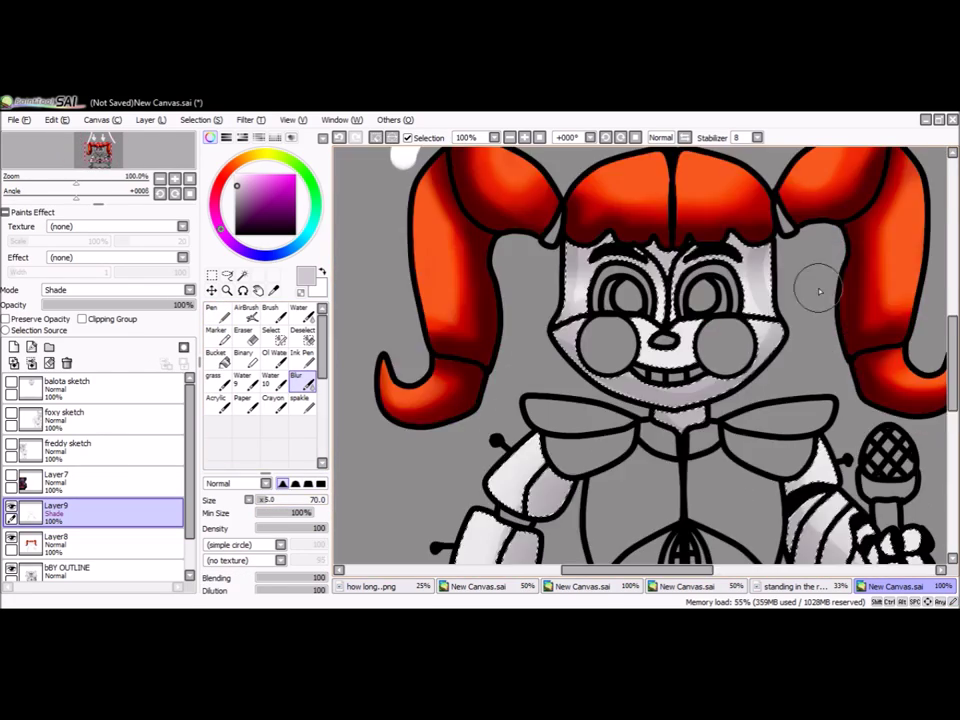
scroll(606, 339, down, 4)
click(110, 540)
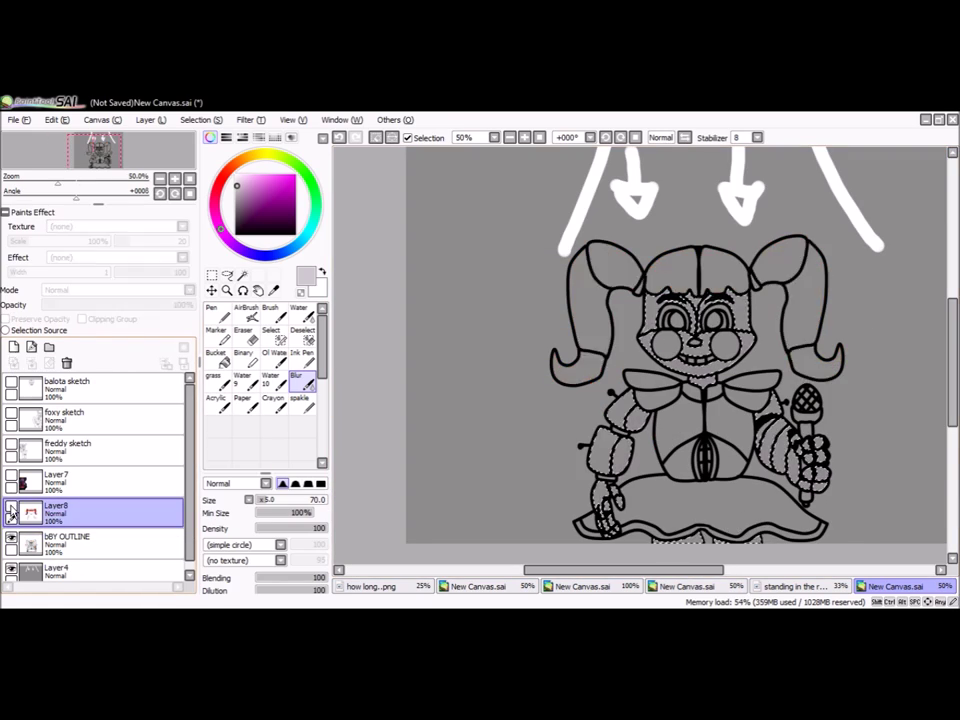
Step: Select the cheeks, nose, collar, bodice and skirt on bBY OUTLINE with the Magic Wand at a colour difference of 103
scroll(600, 340, up, 3)
click(242, 274)
click(110, 538)
scroll(520, 331, up, 1)
scroll(523, 330, down, 2)
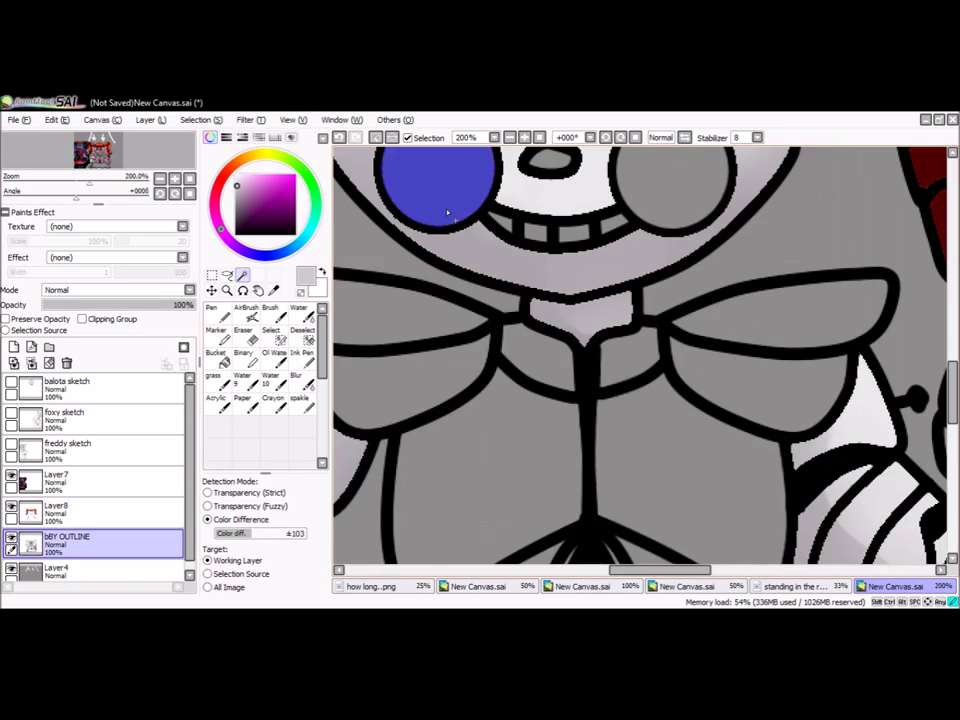
scroll(913, 370, down, 2)
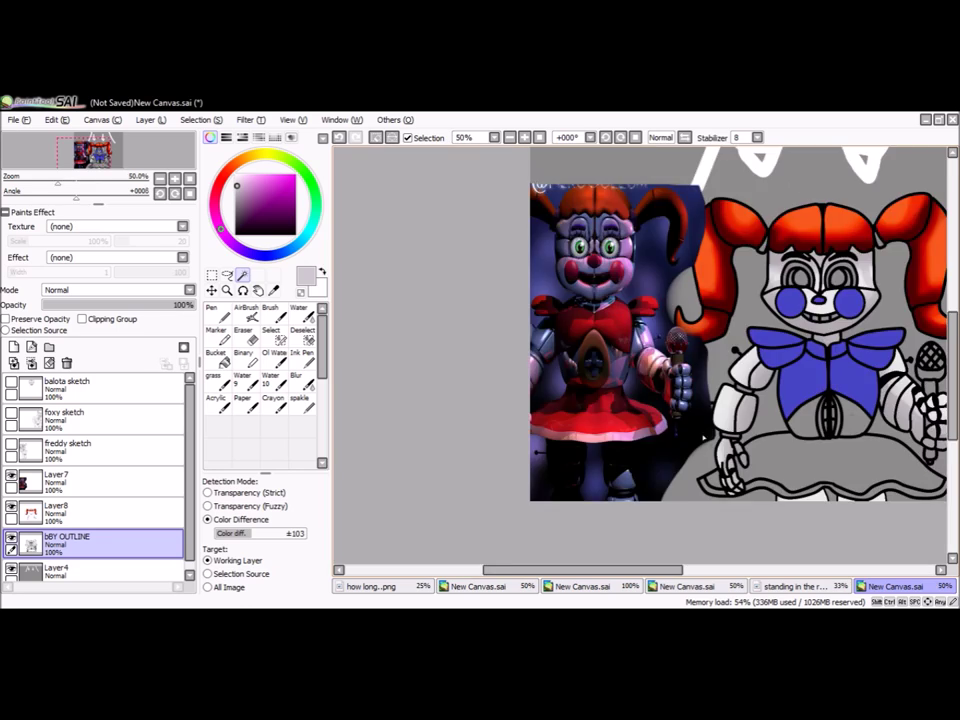
scroll(600, 350, up, 3)
scroll(600, 350, down, 3)
Step: Paint the selected cheeks, nose, collar, bodice and skirt bright red on Layer8 with the Pen at size 100
click(100, 507)
click(213, 312)
scroll(561, 332, down, 2)
scroll(462, 297, up, 2)
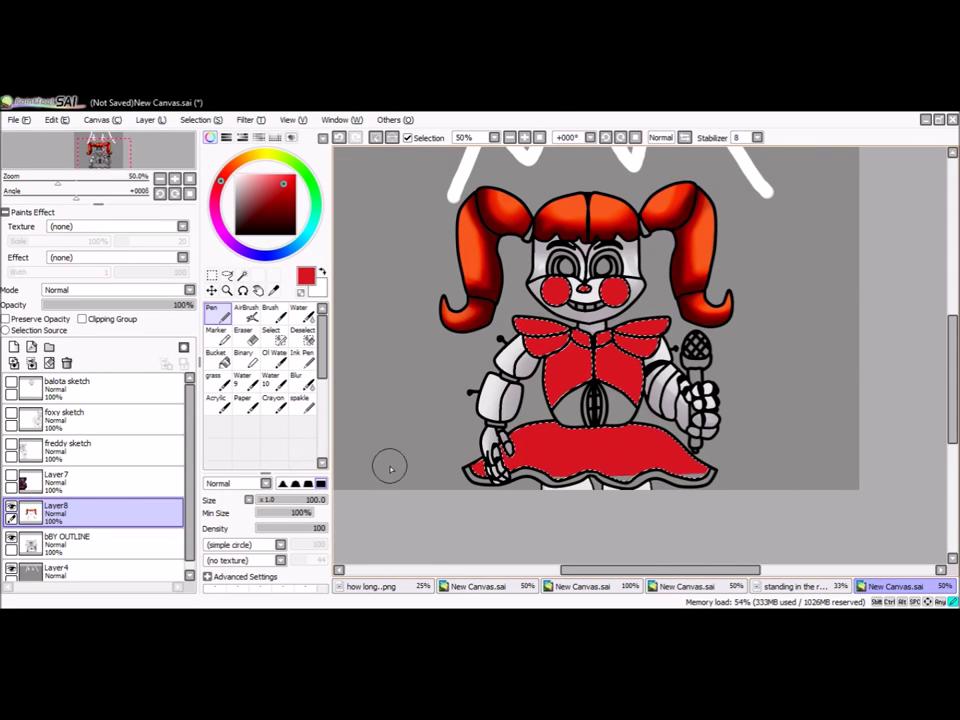
Step: Add a Shade-mode layer above Layer8 and shade the edges of both cheeks red with the Pen at size 45
scroll(790, 452, up, 3)
click(14, 347)
click(115, 289)
click(290, 507)
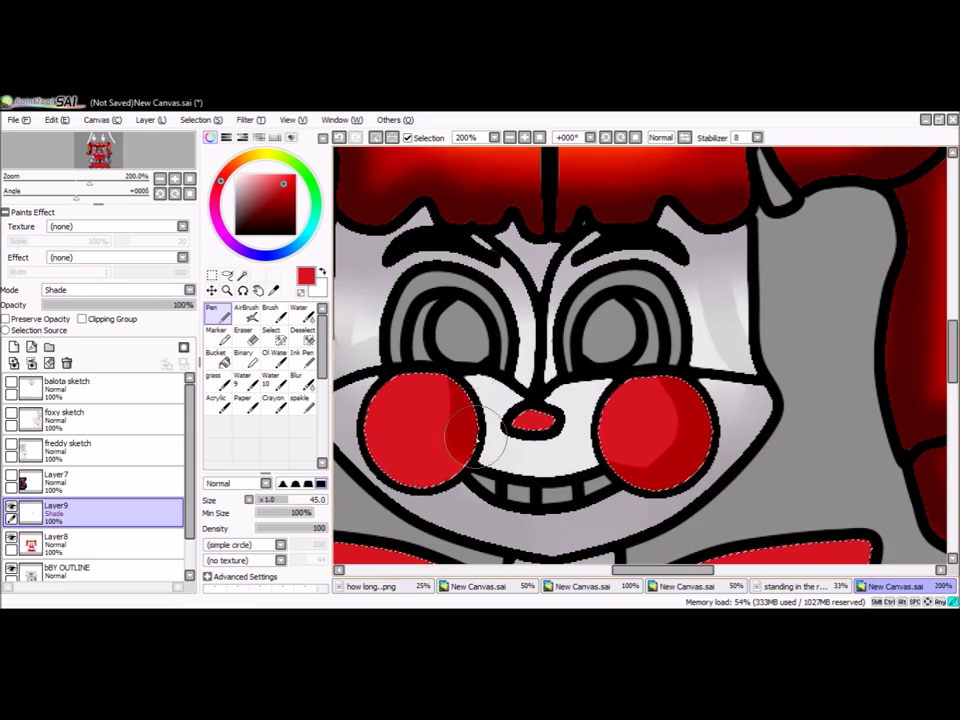
mouse_move(480, 378)
mouse_down()
mouse_move(370, 392)
mouse_move(400, 440)
mouse_up()
Step: Soften the red shading on both cheeks with Blur
click(297, 380)
scroll(455, 350, down, 3)
scroll(560, 330, up, 3)
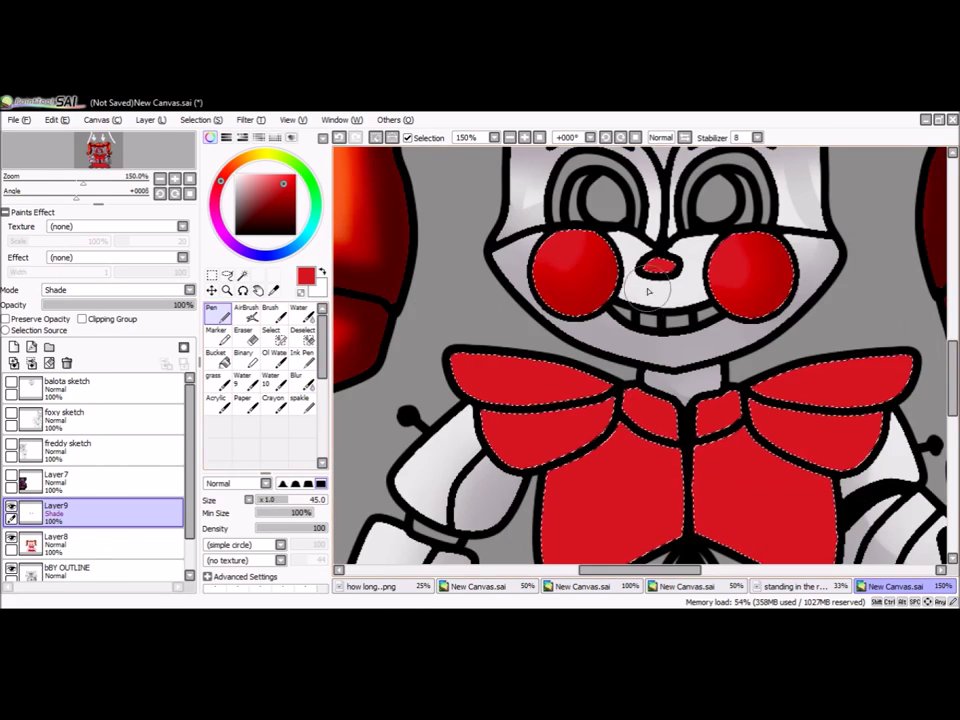
Step: Shade the edges of the collar and bodice red with the AirBrush at size 45 and merge Layer9 into Layer8
click(246, 311)
scroll(600, 320, down, 3)
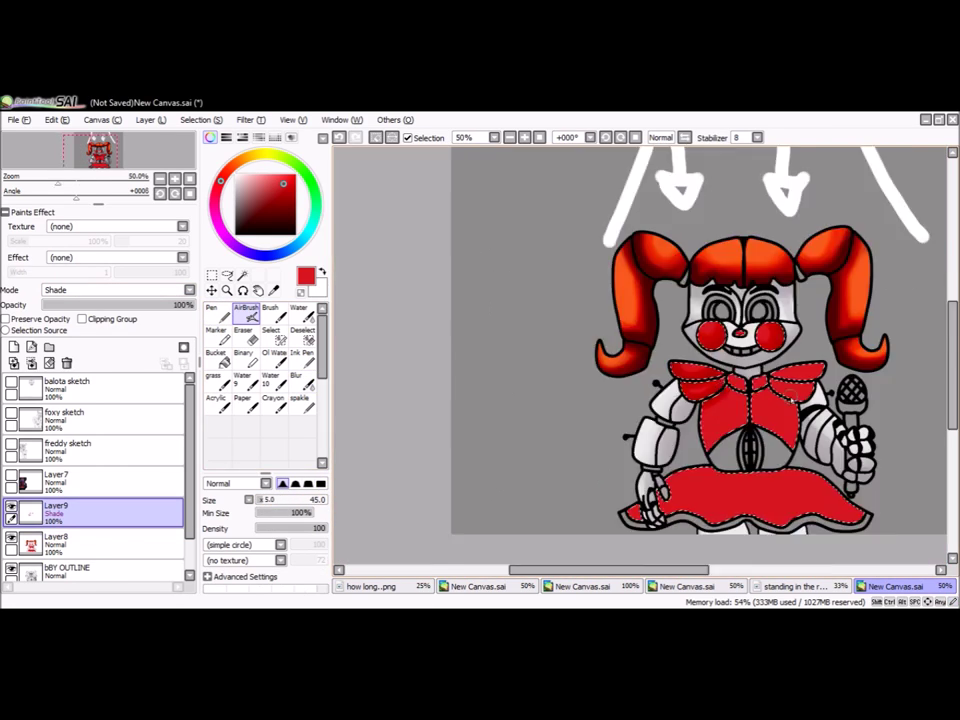
scroll(690, 342, up, 2)
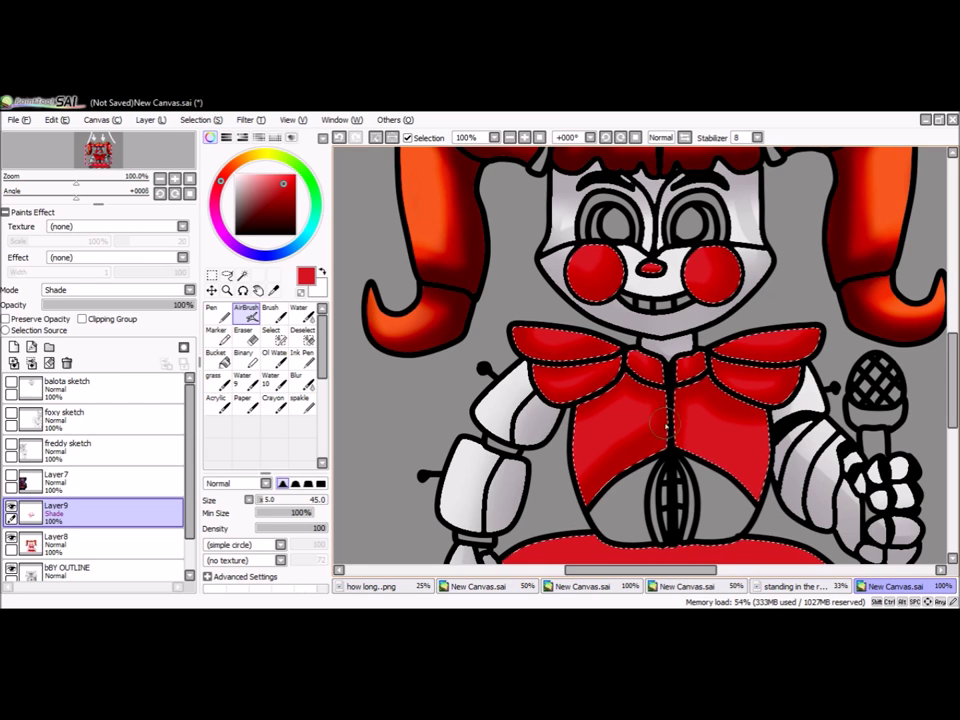
scroll(575, 440, down, 2)
click(31, 364)
Step: Shade the skirt, collar, bodice and cheeks dark red on a new Shade-mode layer with the AirBrush at size 45
click(14, 347)
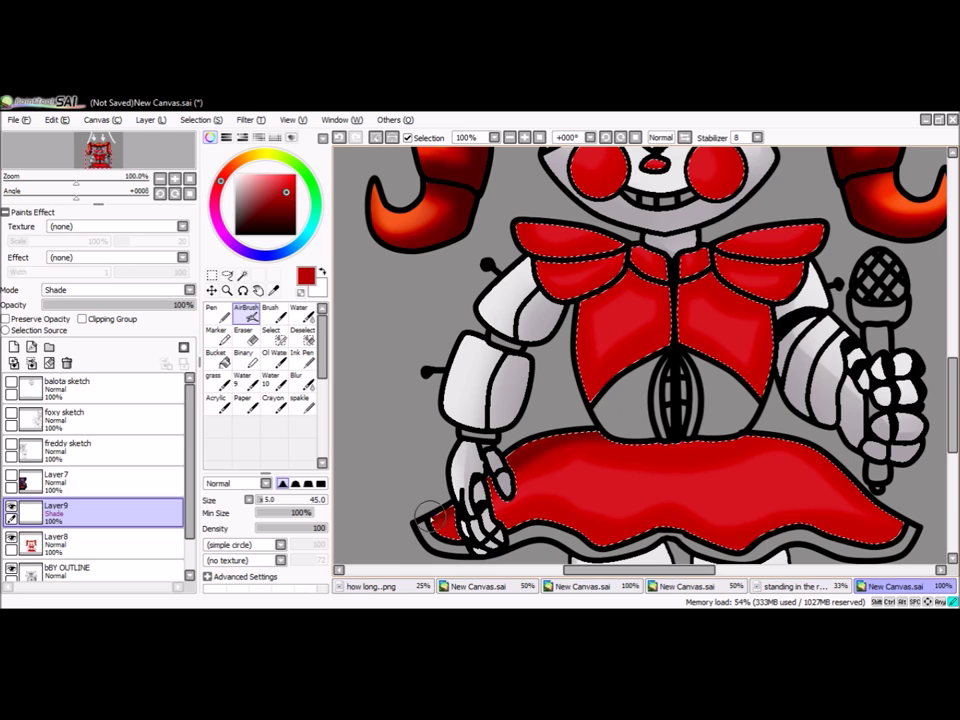
drag(428, 515, 880, 530)
drag(629, 262, 751, 245)
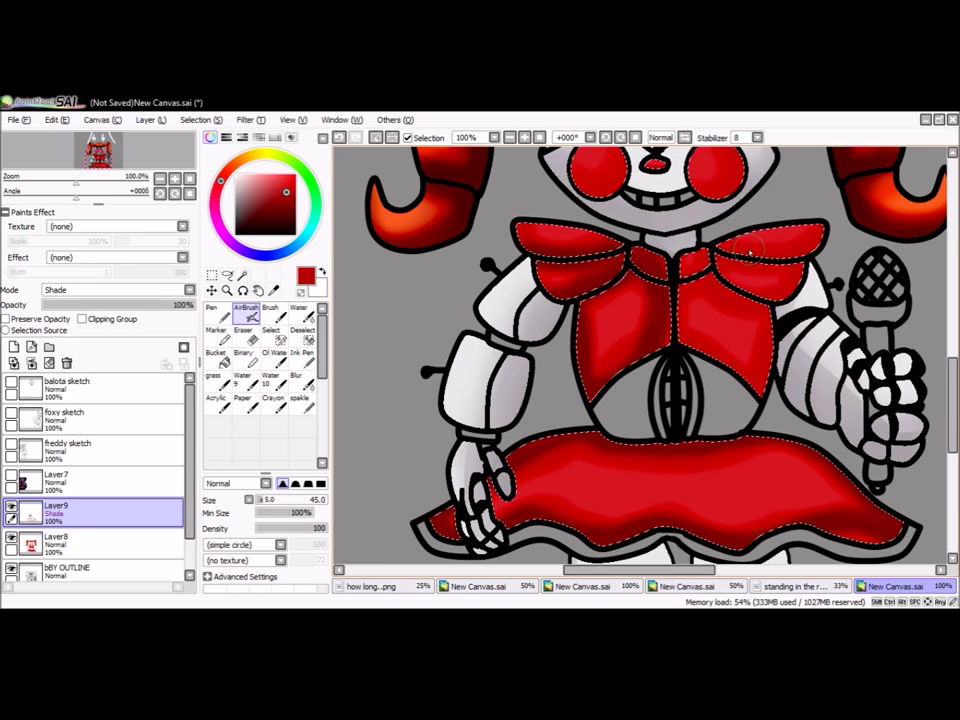
scroll(648, 340, up, 3)
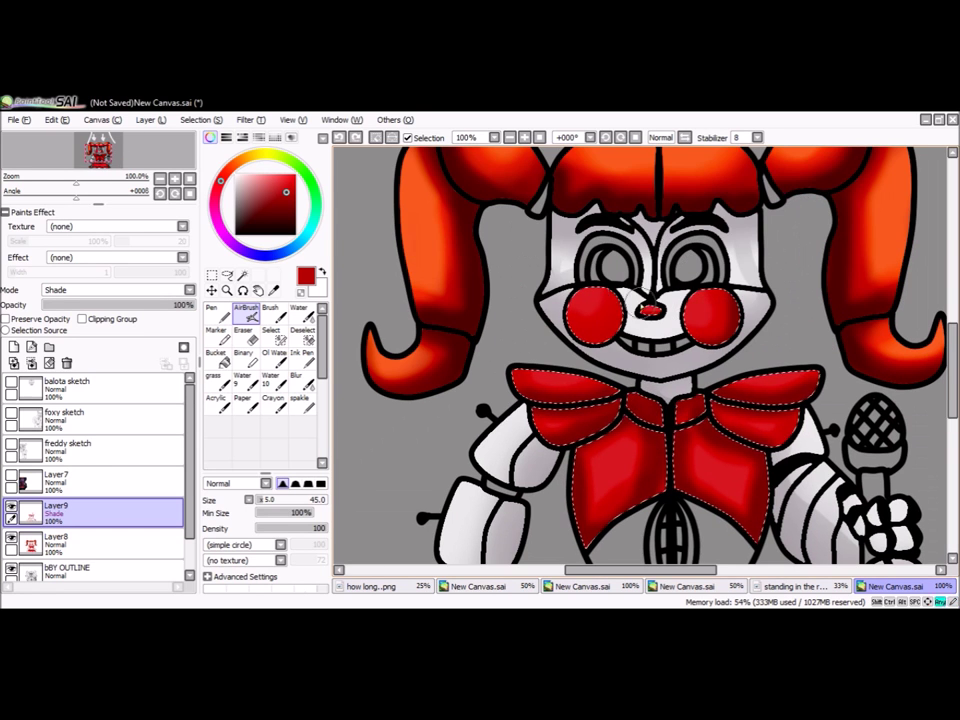
Step: Merge the dark red shading into Layer8 and soften it with Blur at size 35
click(31, 362)
click(297, 379)
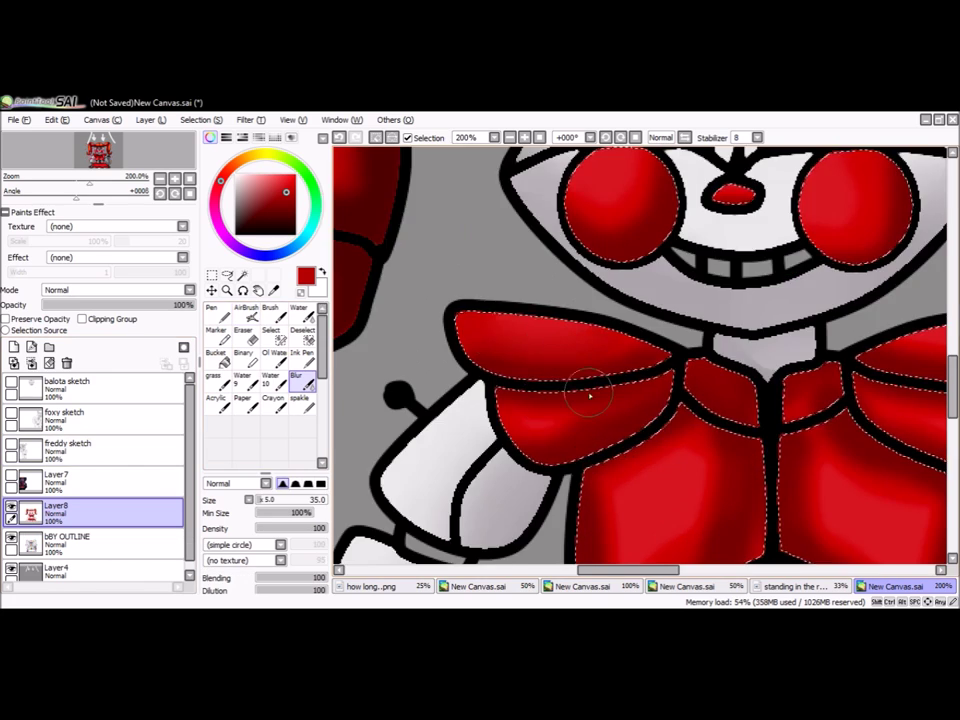
scroll(660, 400, down, 1)
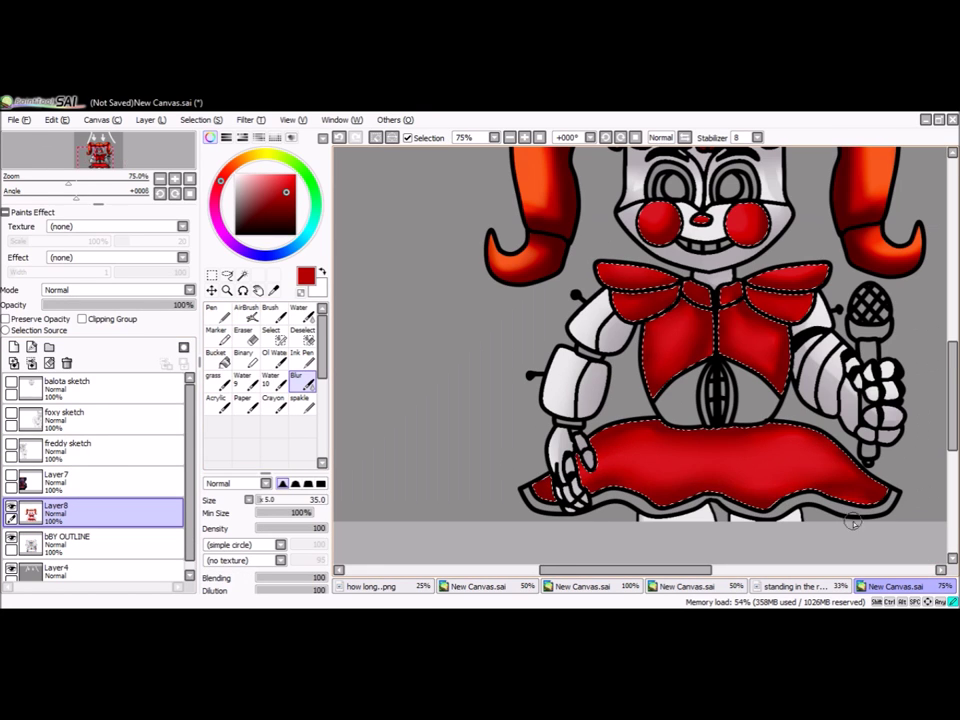
Step: Airbrush black along the skirt's edges at size 60 on a new layer and set that layer to Shade mode
key(ctrl+z)
click(249, 311)
click(238, 235)
scroll(800, 527, up, 1)
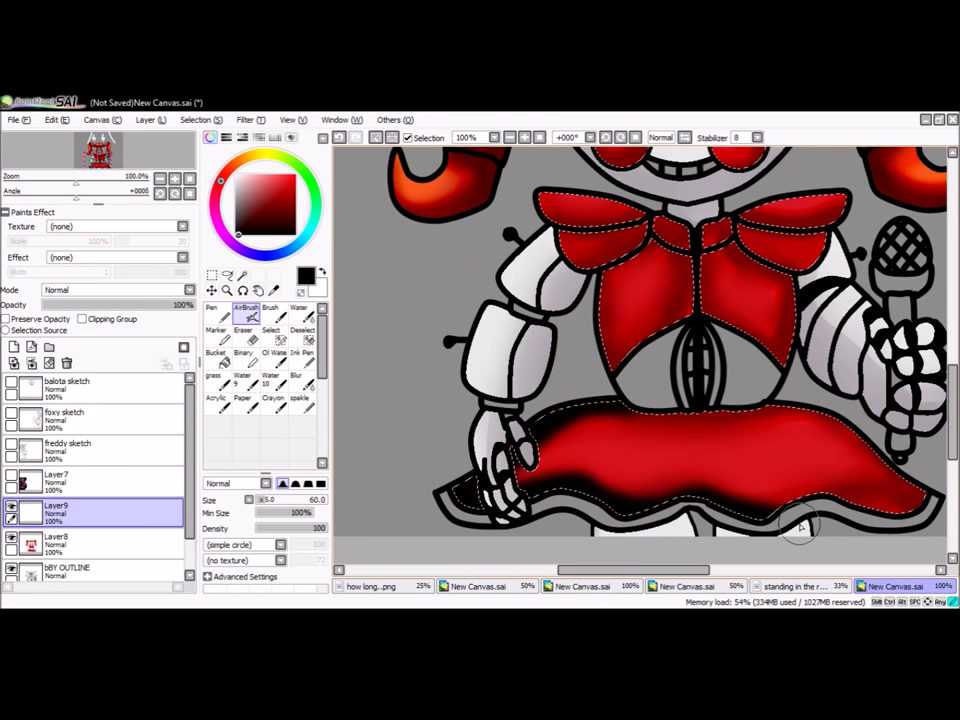
click(115, 289)
click(115, 354)
Step: Blend the skirt's black shading with Blur at size 125 and set Layer9's opacity to 40%
click(297, 379)
drag(300, 499, 321, 499)
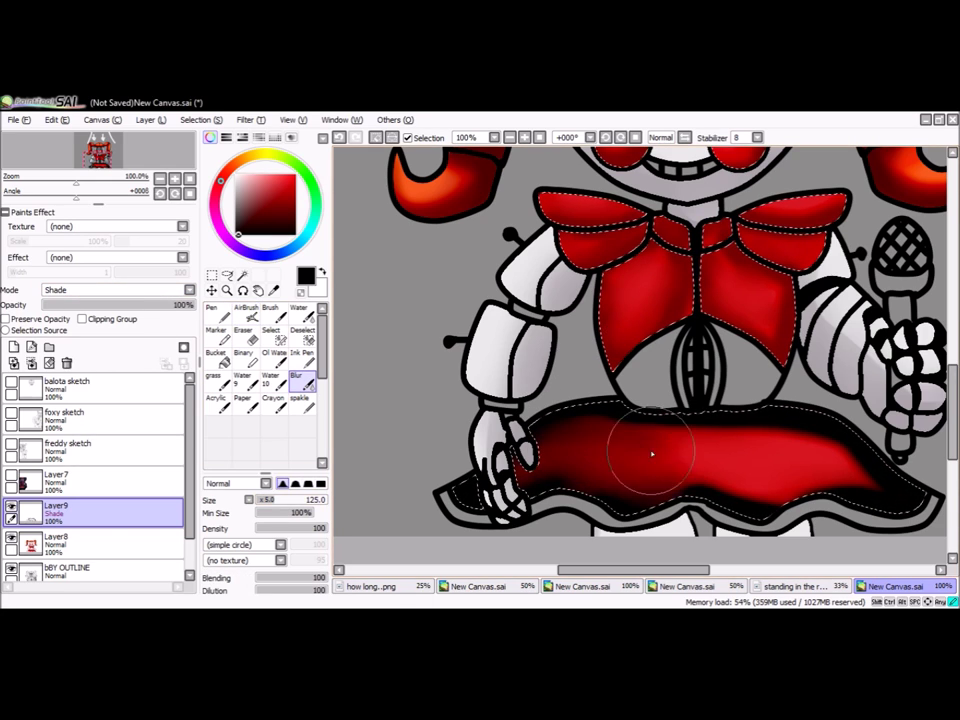
drag(160, 304, 103, 304)
Step: Add black shading to the bodice, collar and cheeks on Layer9 with the AirBrush at size 60
click(249, 307)
scroll(722, 335, up, 1)
scroll(722, 335, up, 1)
scroll(675, 321, down, 1)
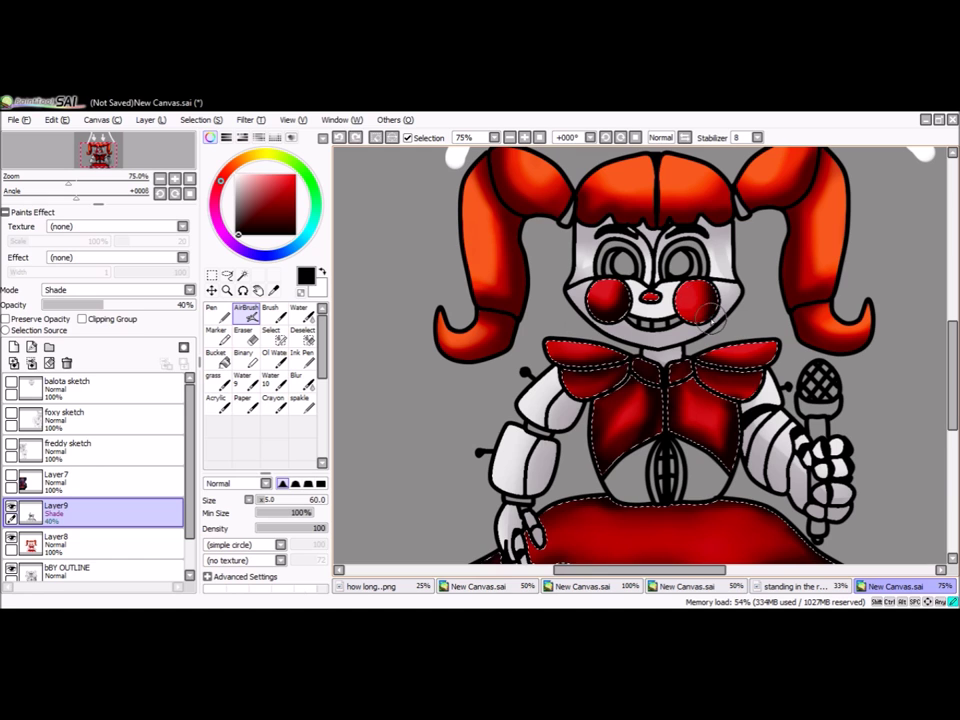
Step: Paint white highlights on both red cheeks on a new layer with the Pen at size 13
key(n)
scroll(407, 364, up, 4)
drag(290, 500, 262, 500)
drag(385, 367, 360, 400)
click(405, 416)
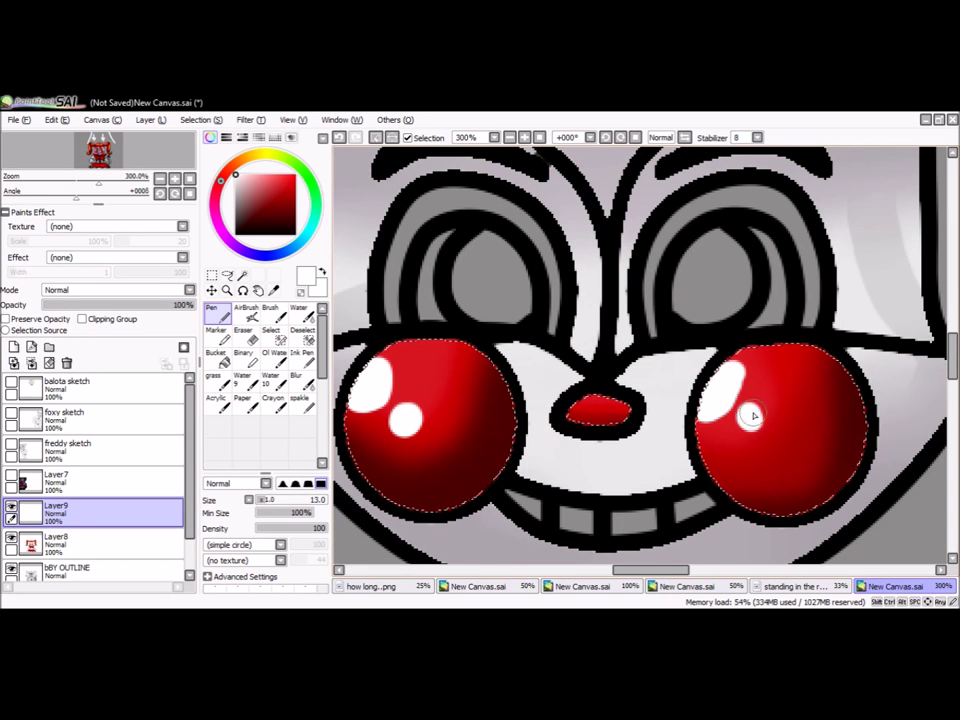
key(ctrl+z)
key(ctrl+z)
key(ctrl+z)
scroll(559, 349, down, 3)
scroll(559, 349, up, 2)
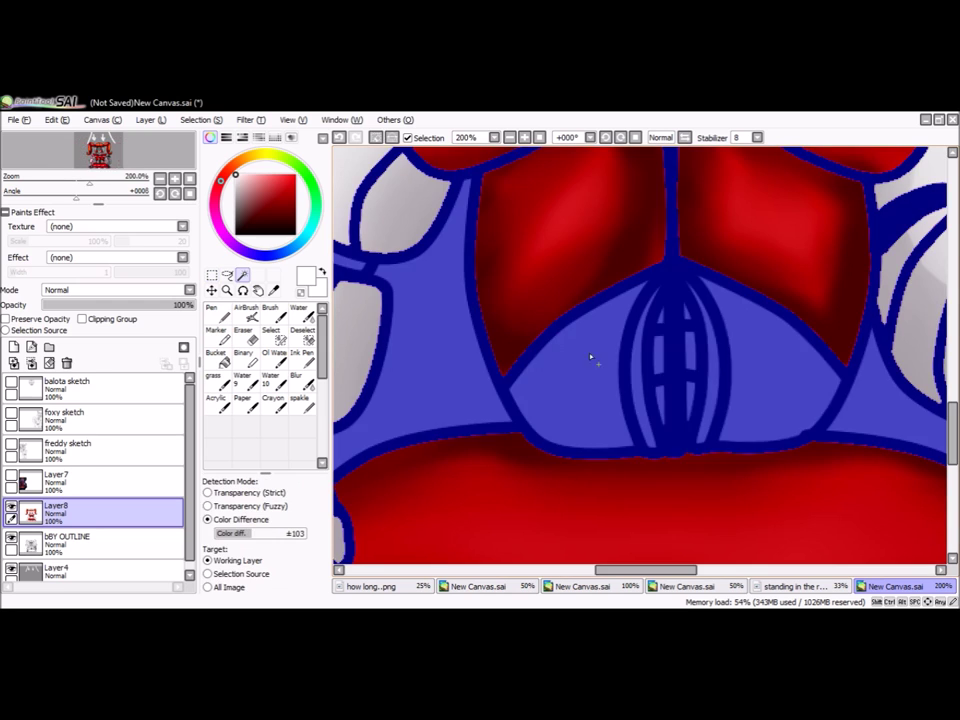
Step: Select the two midriff panels beside the central grille and paint them light grey on bBY OUTLINE
click(559, 349)
key(ctrl+d)
scroll(536, 333, down, 1)
key(a)
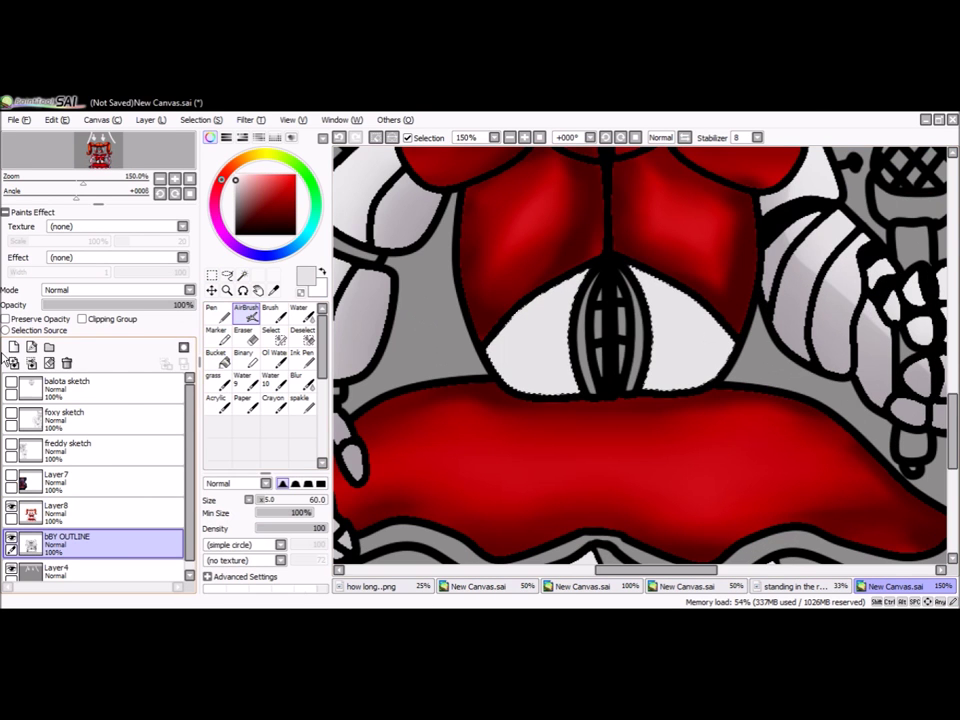
Step: Try to airbrush shading onto the midriff panels on a new Shade-mode layer above bBY OUTLINE, and delete that layer
click(12, 347)
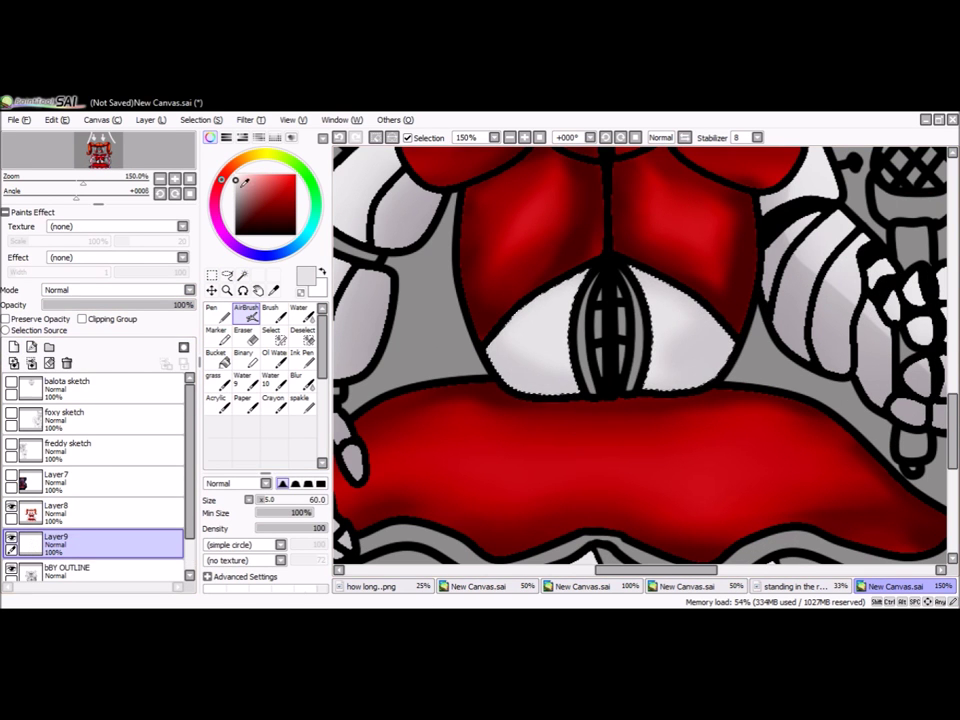
drag(500, 350, 560, 380)
click(115, 289)
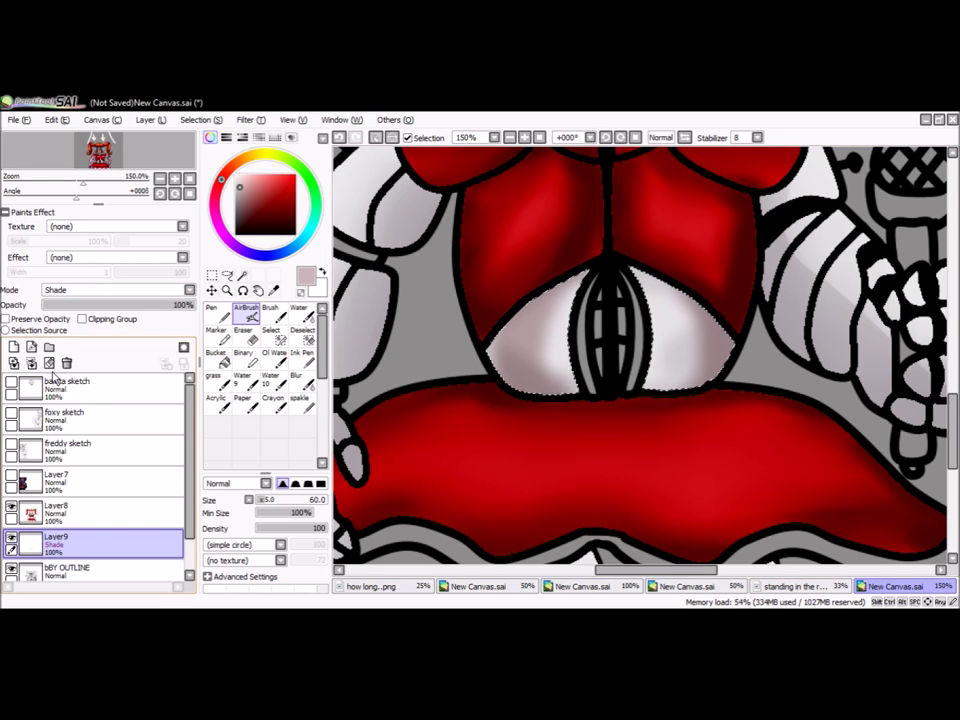
click(67, 362)
scroll(604, 408, down, 1)
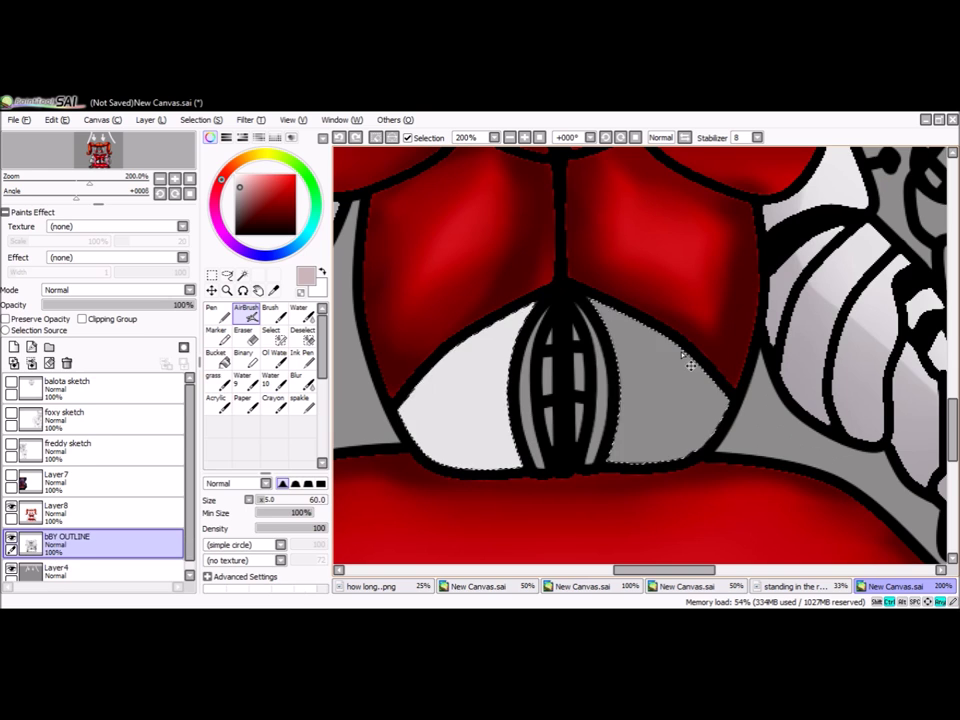
Step: Colour and shade the midriff panels light grey on Layer8, and select the curved strips beside the central grille
click(55, 507)
click(215, 355)
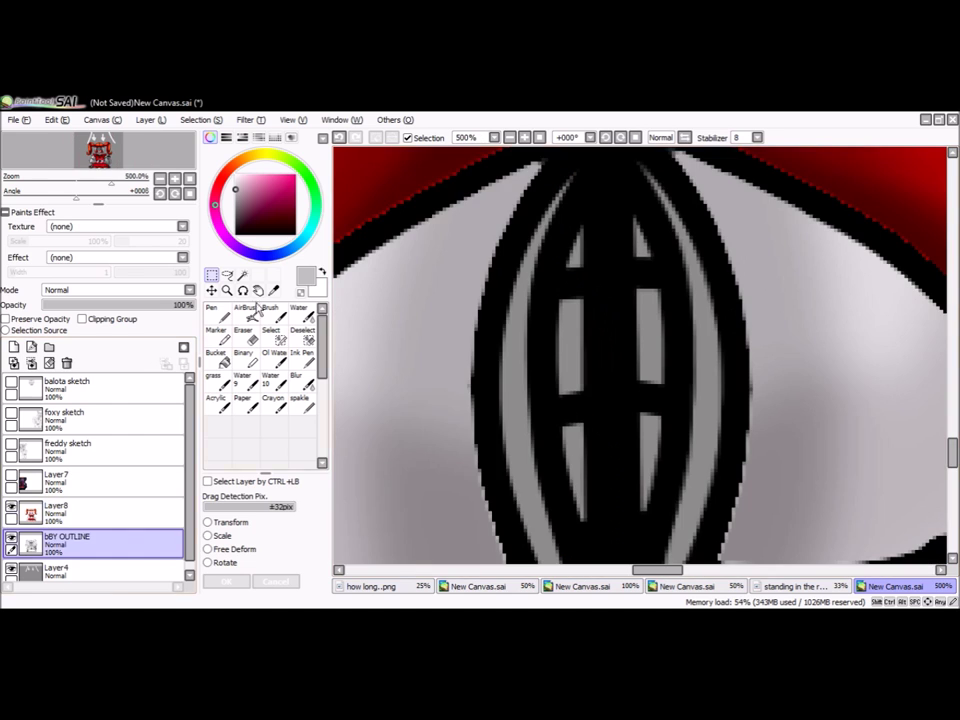
click(690, 379)
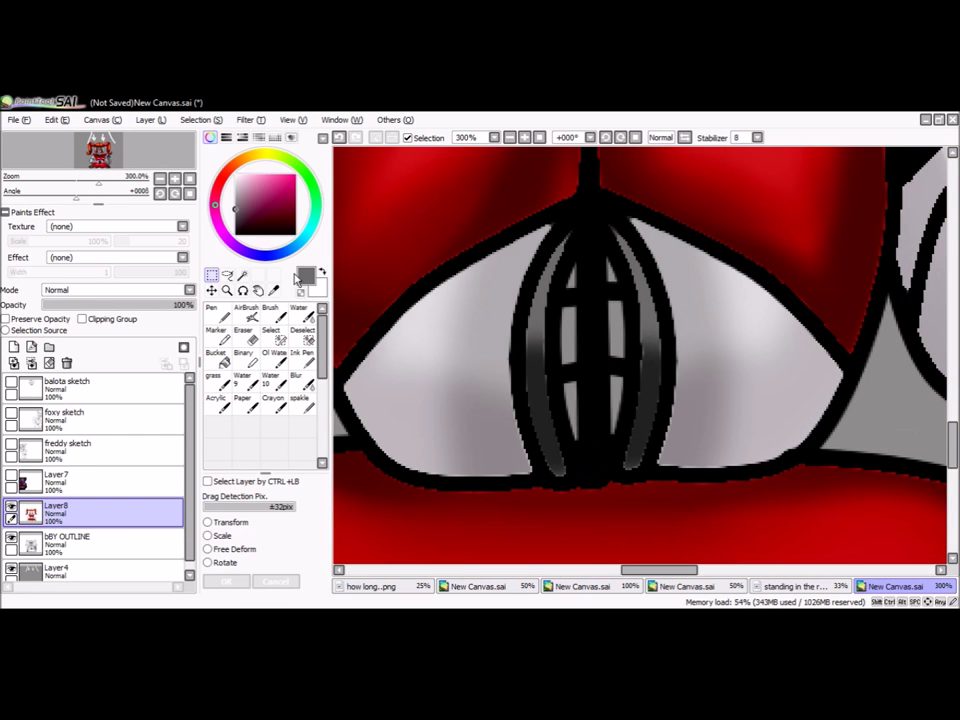
Step: Select the six slots of the midriff grille on bBY OUTLINE with the Magic Wand and paint them dark grey on Layer8
click(242, 275)
click(120, 540)
click(620, 398)
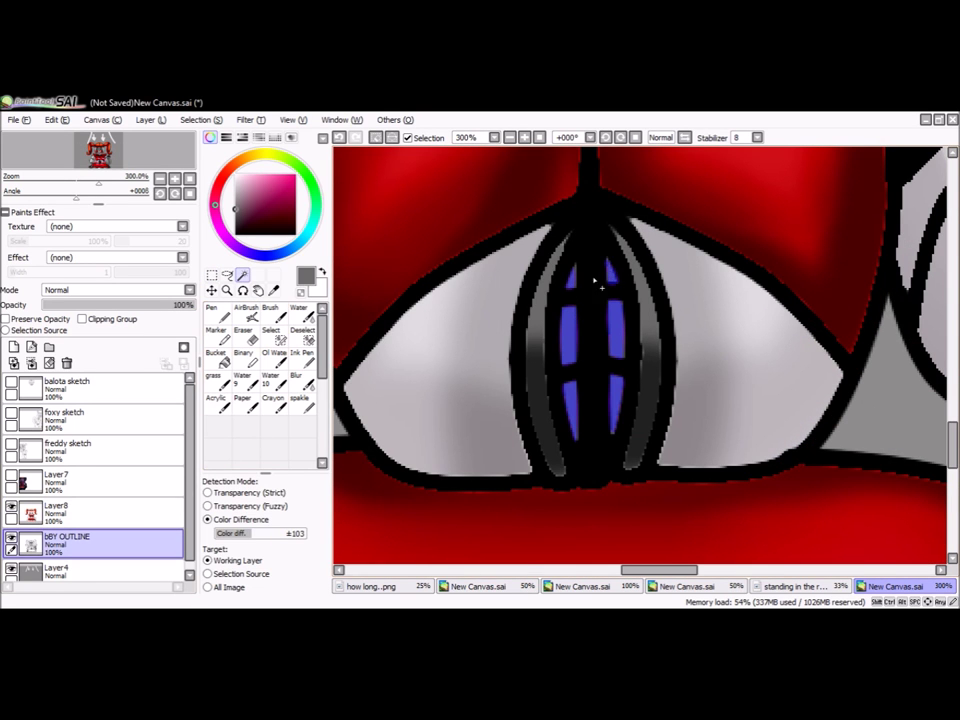
click(112, 512)
key(n)
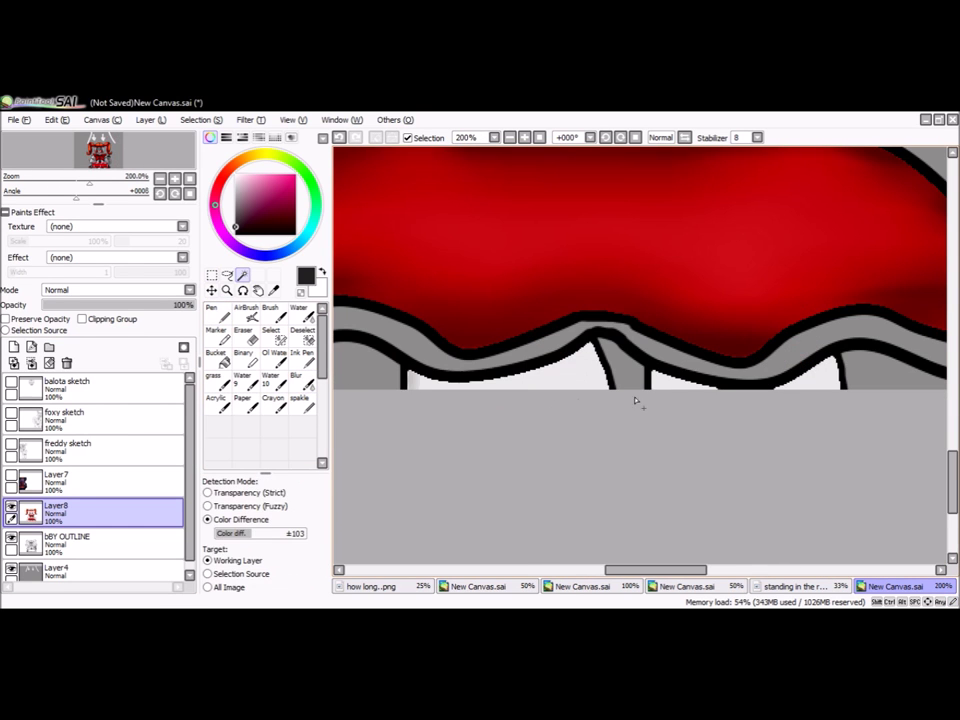
Step: Select the legs below the skirt, airbrush near-black shading on them in a new Shade-mode layer and merge it into Layer8
click(560, 378)
click(243, 312)
click(14, 347)
click(115, 289)
click(70, 296)
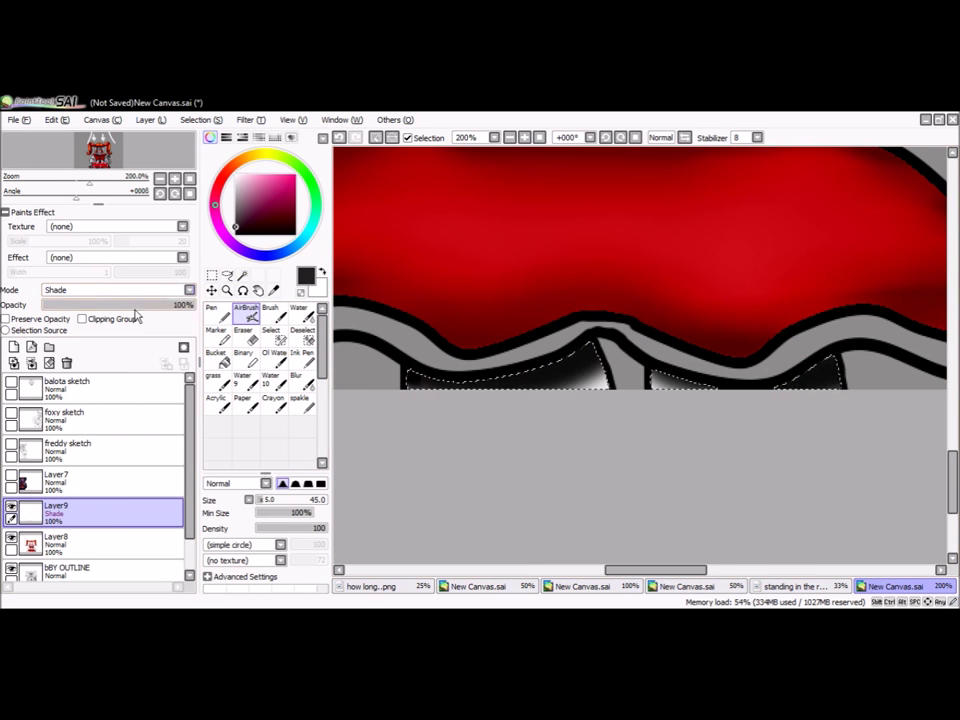
key(ctrl+e)
Step: Select the eyelid areas of both eyes on bBY OUTLINE
click(211, 290)
key(minus)
key(minus)
key(minus)
key(minus)
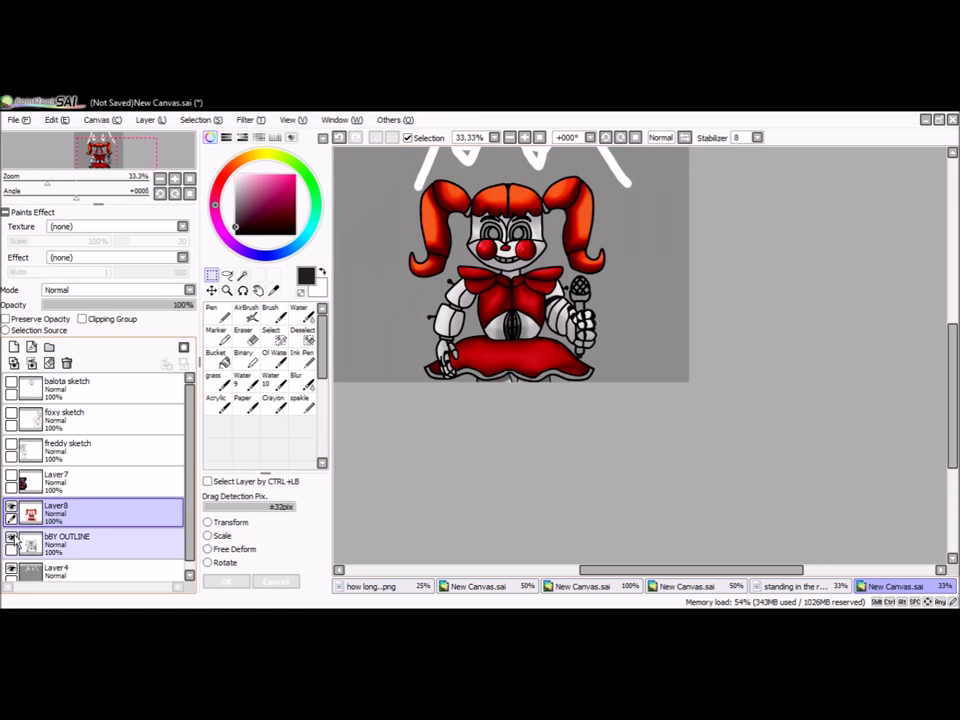
key(plus)
click(216, 357)
key(plus)
key(plus)
key(plus)
click(60, 540)
Step: Paint both selected eyelids light purple on Layer8 with the Pen at size 13
key(minus)
click(60, 510)
key(plus)
click(229, 238)
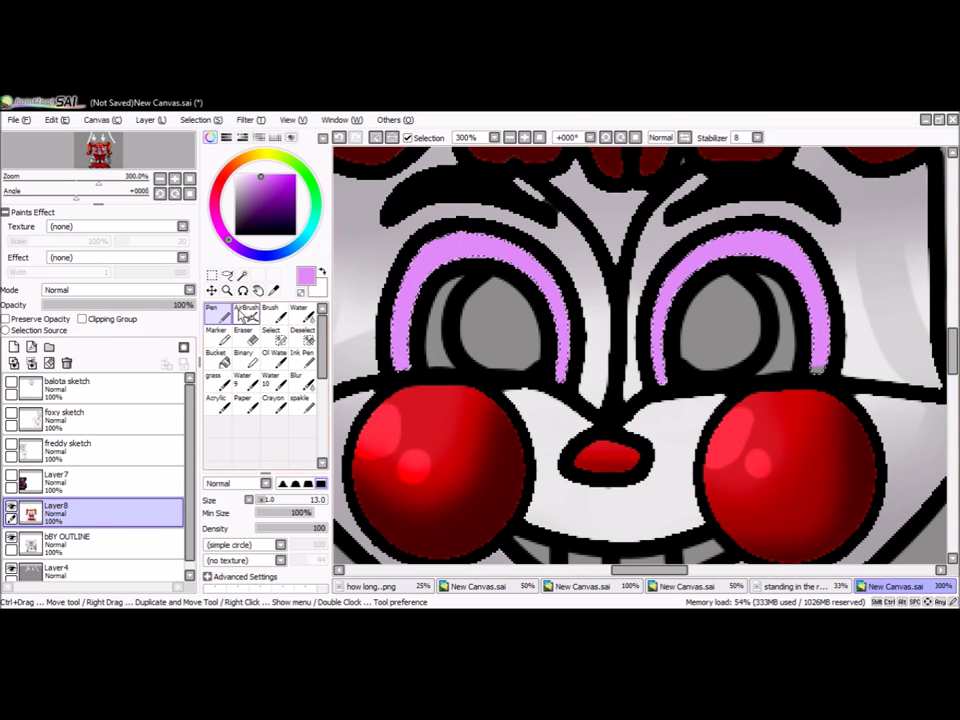
Step: Shade the lower ends of both eyelids with a deeper purple and merge the shading into Layer8
scroll(110, 289, down, 5)
click(216, 357)
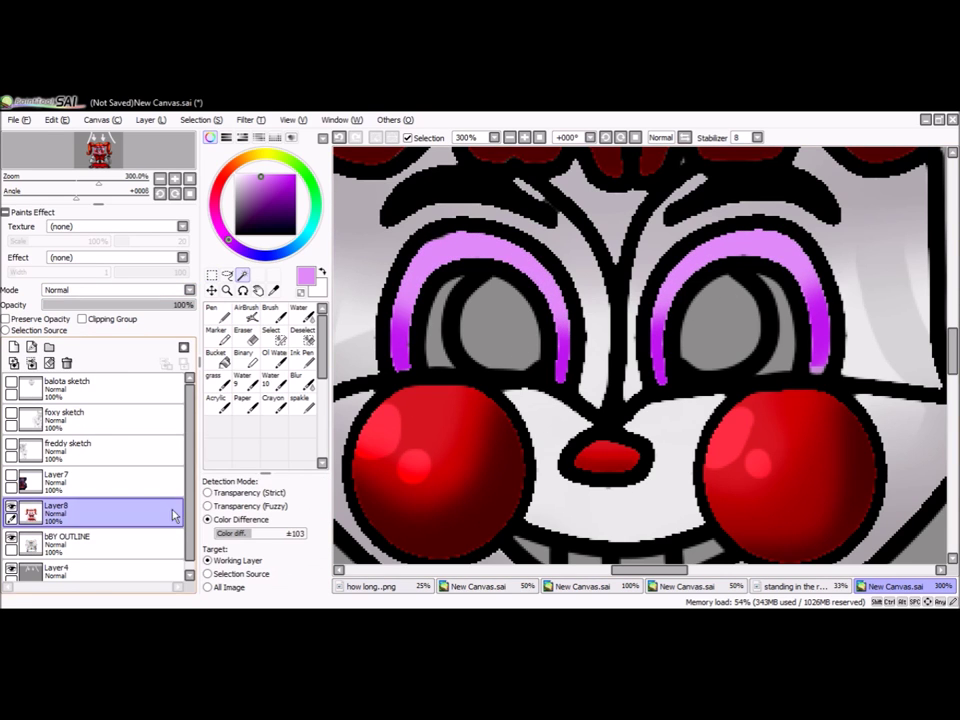
key(ctrl+e)
Step: Select and shade the whites of both eyes, and paint the irises green with airbrushed shading on Layer9 in Shade mode
click(445, 330)
click(780, 320)
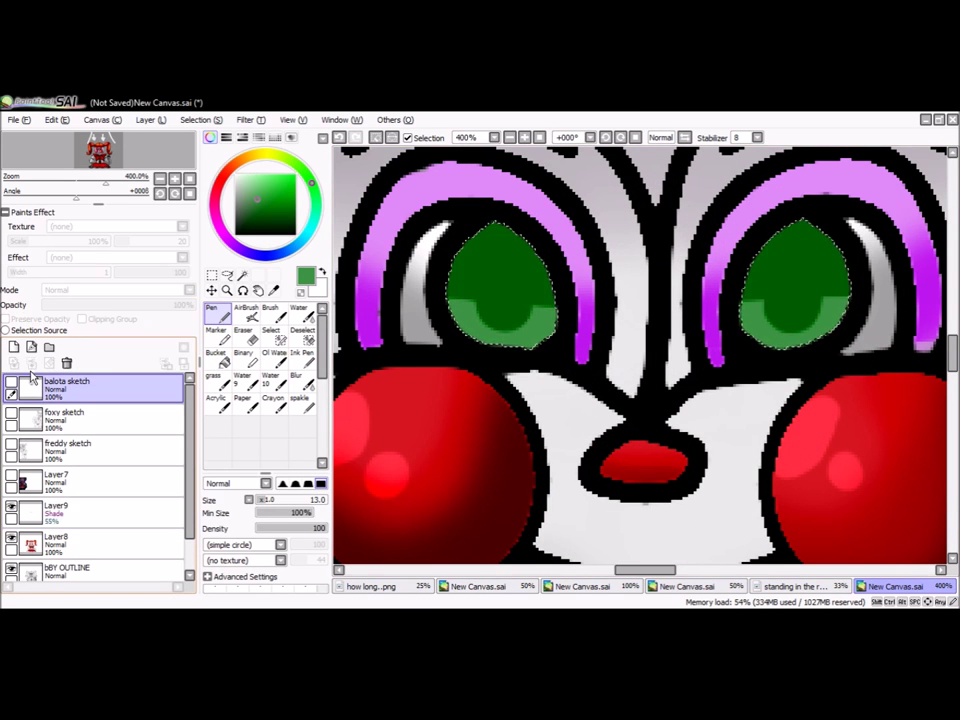
click(55, 510)
click(246, 311)
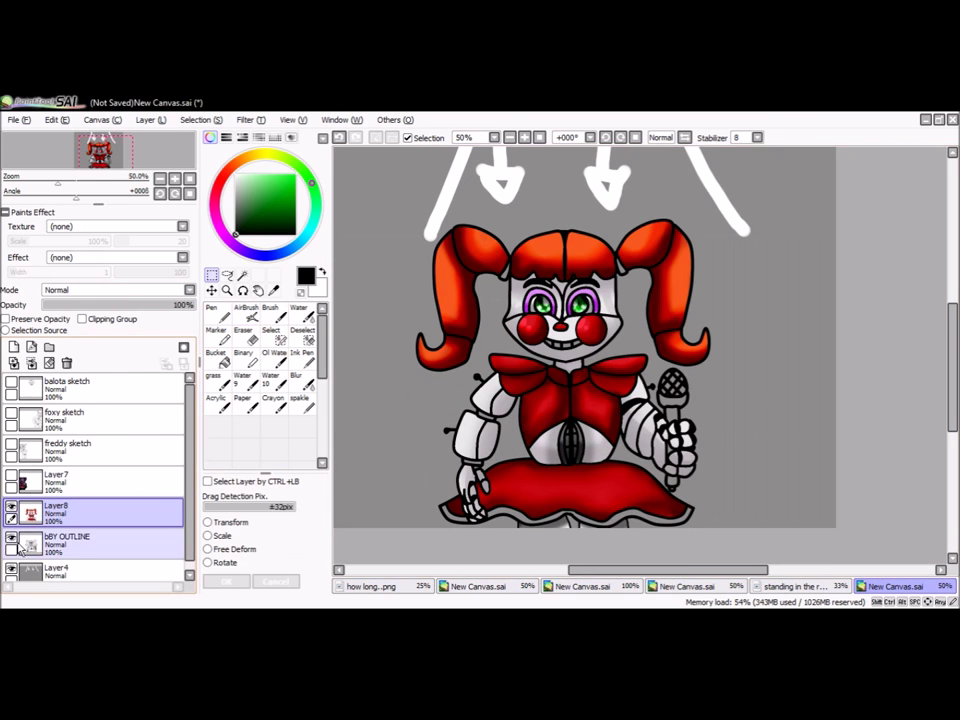
Step: Turn on Preserve Opacity for bBY OUTLINE and recolour the left pigtail's outline dark red with the Pen
drag(92, 512, 92, 548)
click(6, 319)
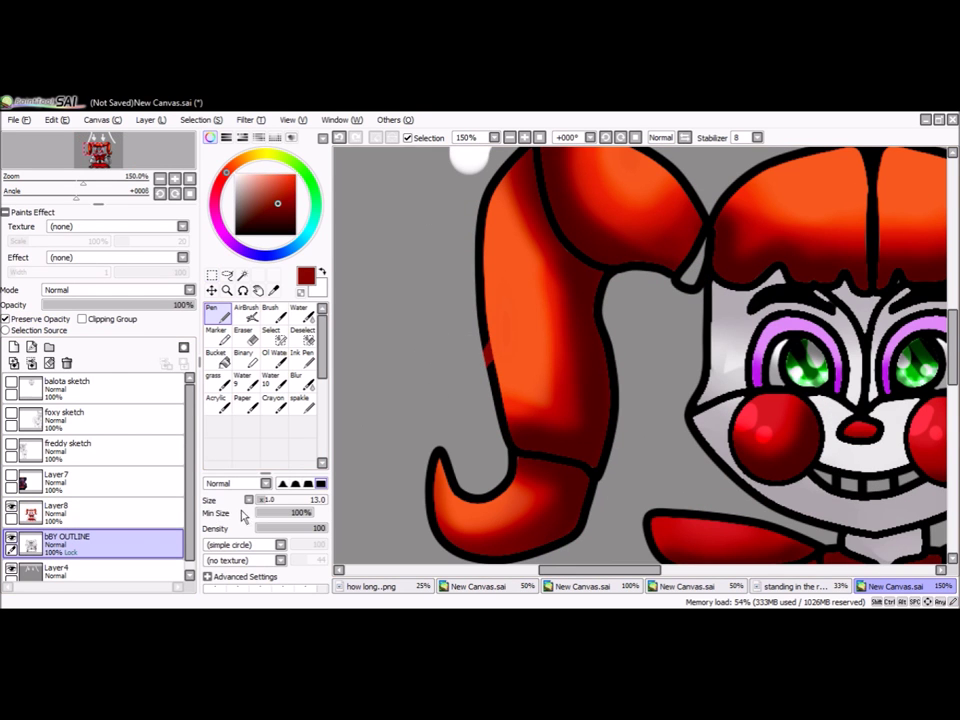
scroll(505, 560, down, 2)
scroll(671, 343, up, 3)
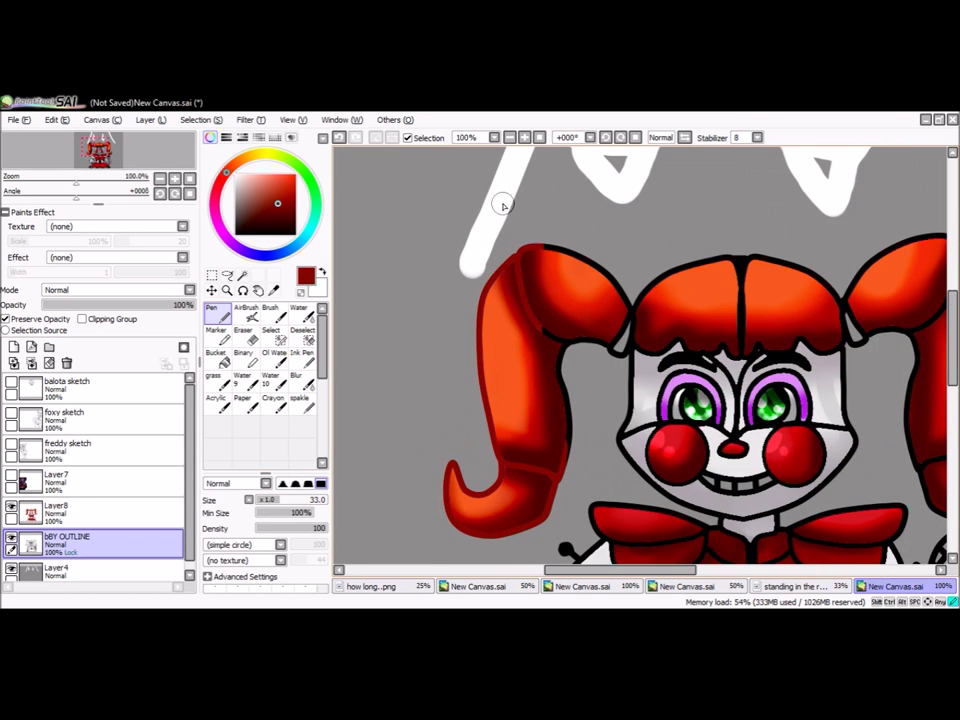
key(ctrl+z)
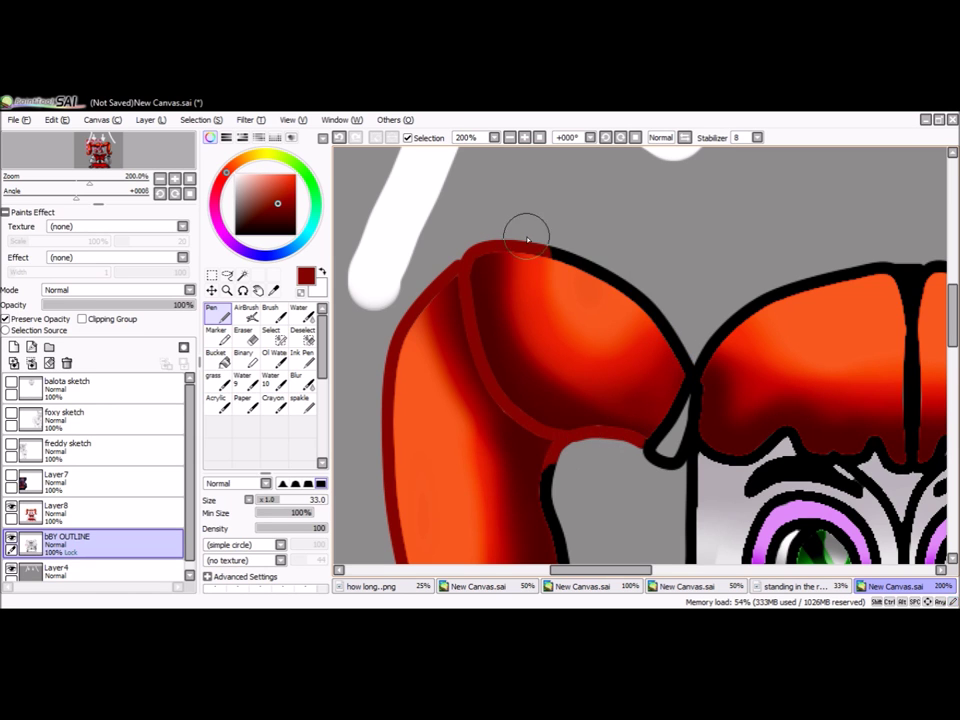
Step: Recolour the outlines of the fringe and the right pigtail dark red with the Pen at size 33
scroll(597, 421, down, 4)
scroll(497, 354, up, 4)
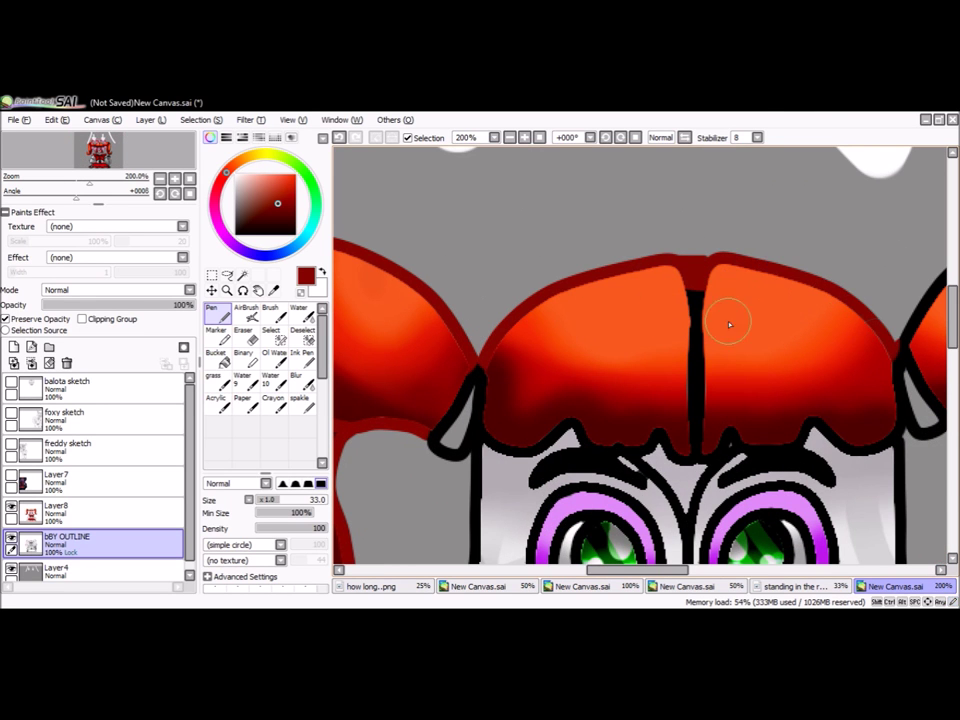
scroll(636, 392, up, 1)
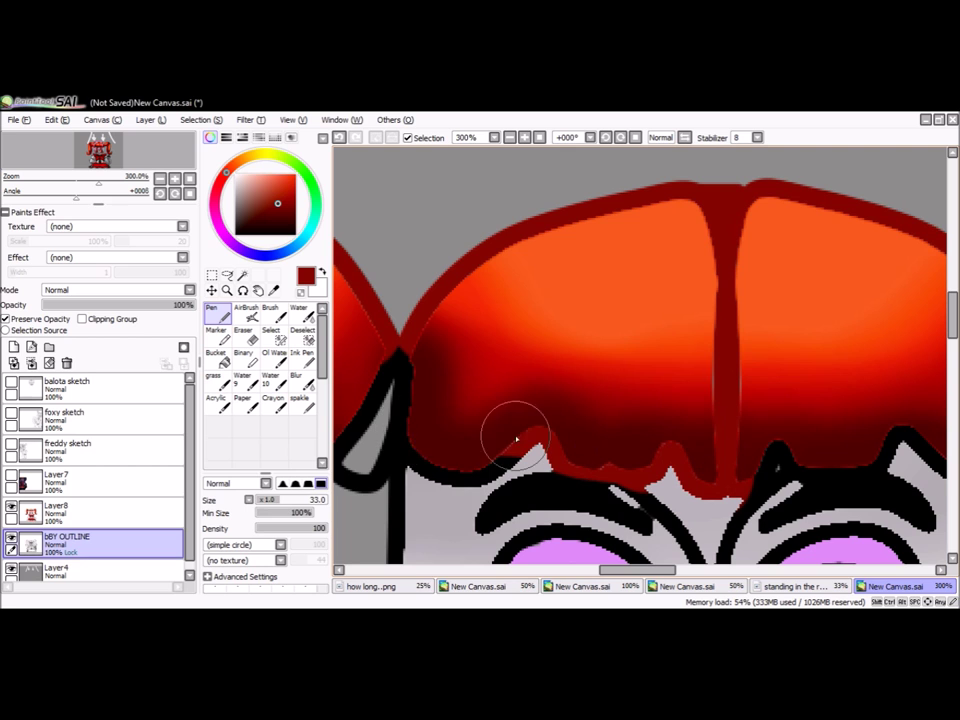
scroll(429, 349, down, 3)
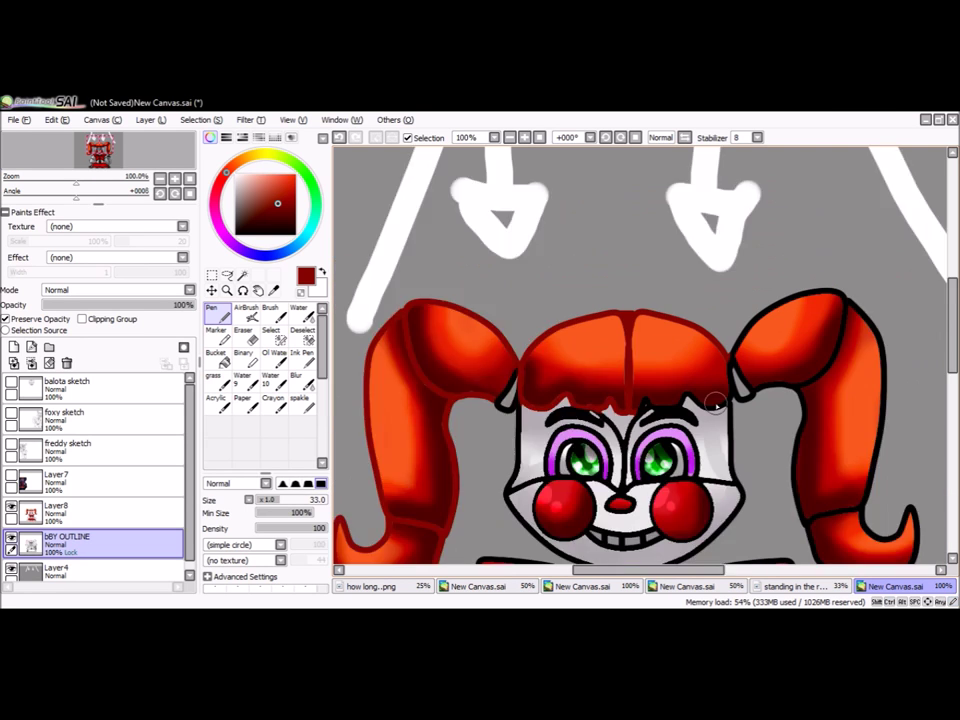
scroll(586, 393, up, 2)
scroll(720, 300, down, 2)
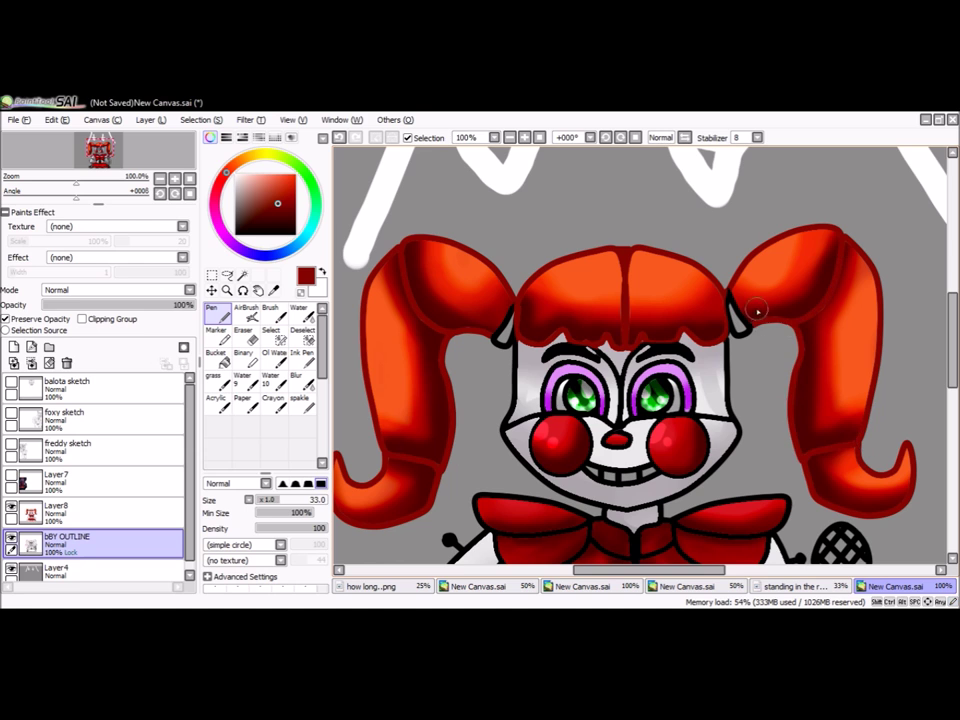
Step: Recolour the face contour and the line across the cheeks and above the nose greyish purple, using Pen sizes 18 and 9
scroll(552, 438, up, 2)
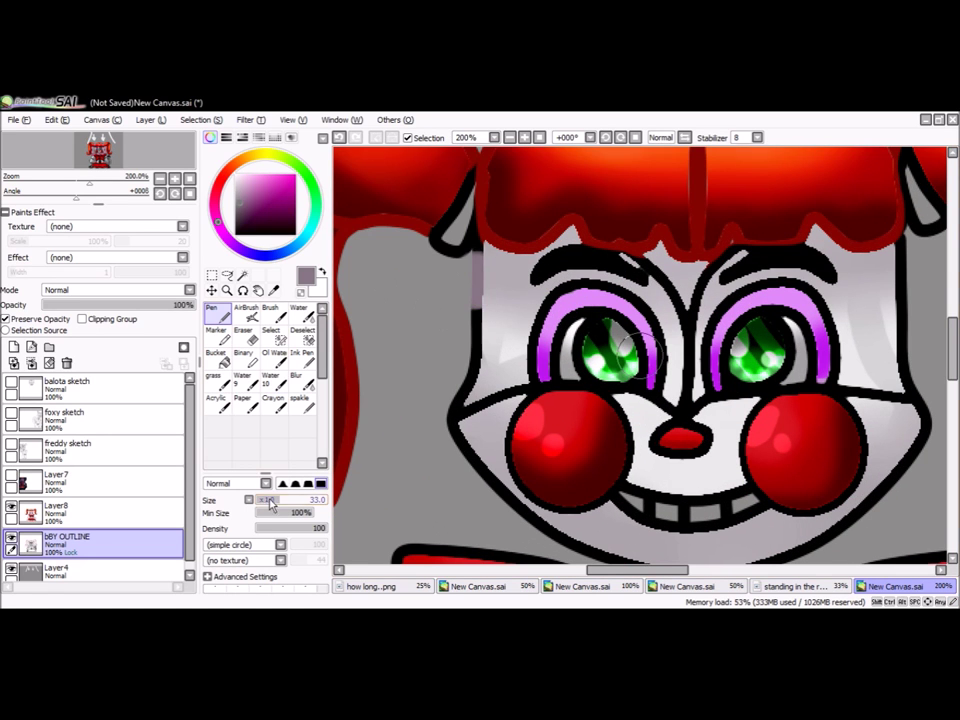
scroll(459, 430, down, 1)
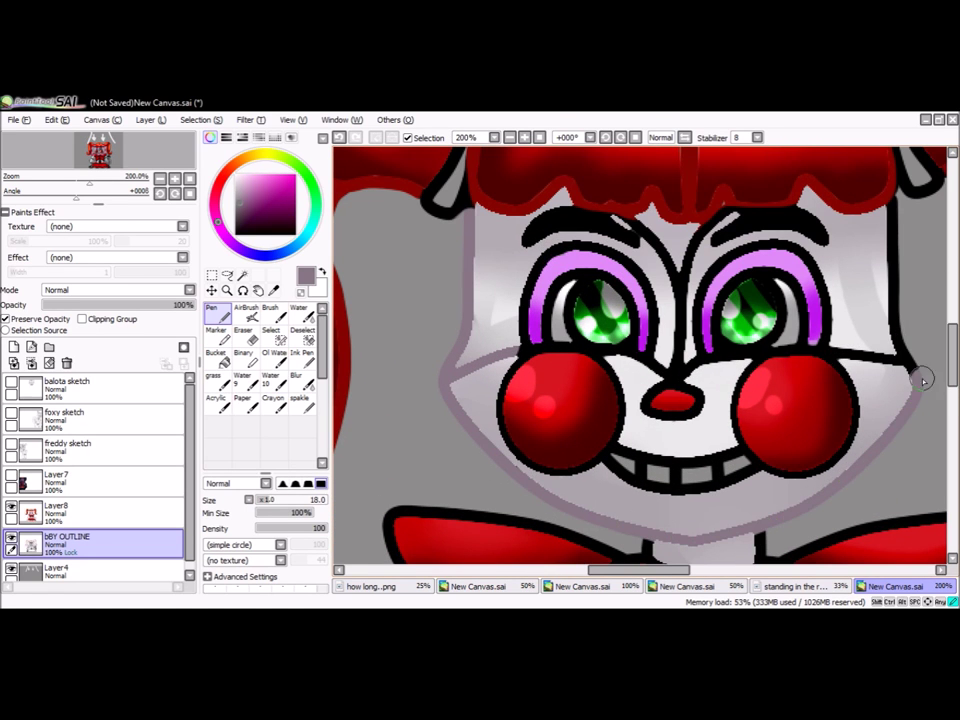
scroll(645, 240, up, 1)
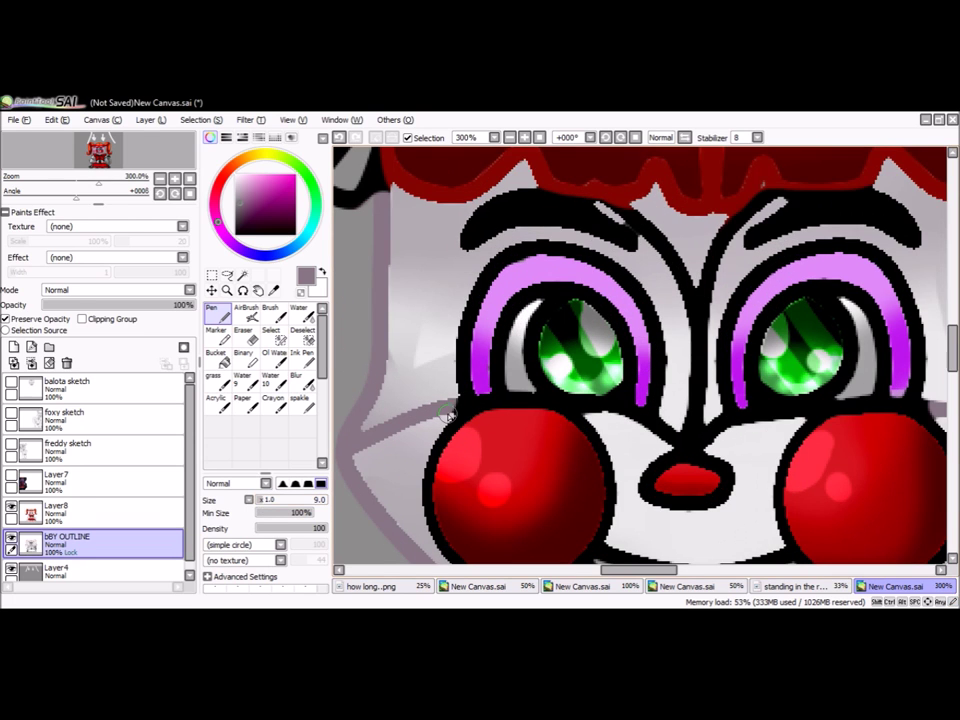
scroll(481, 405, up, 1)
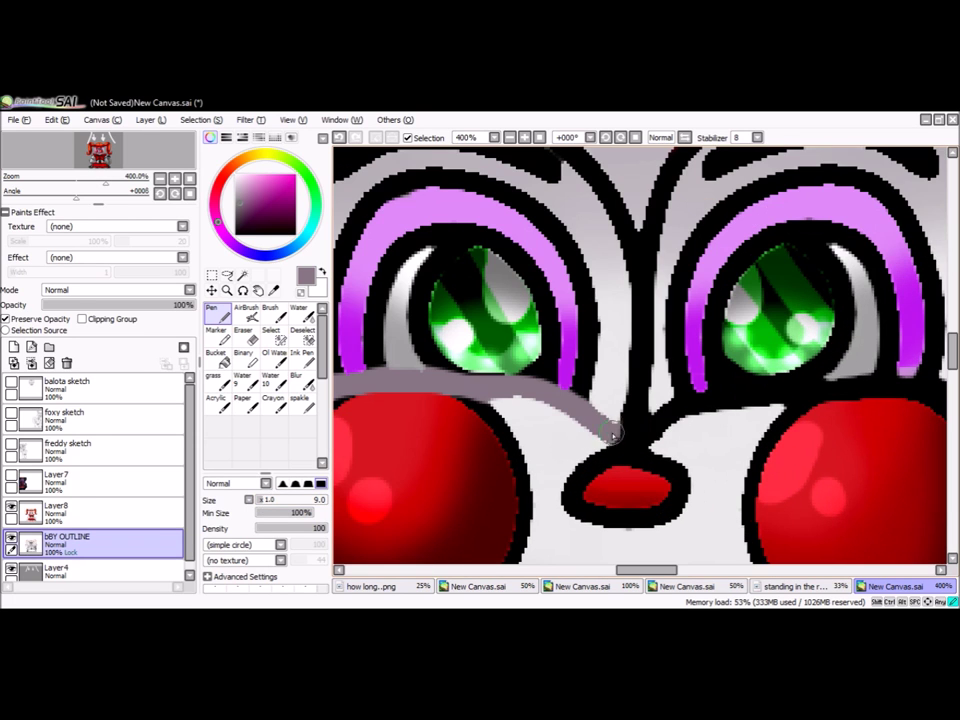
drag(615, 435, 868, 381)
scroll(733, 422, down, 3)
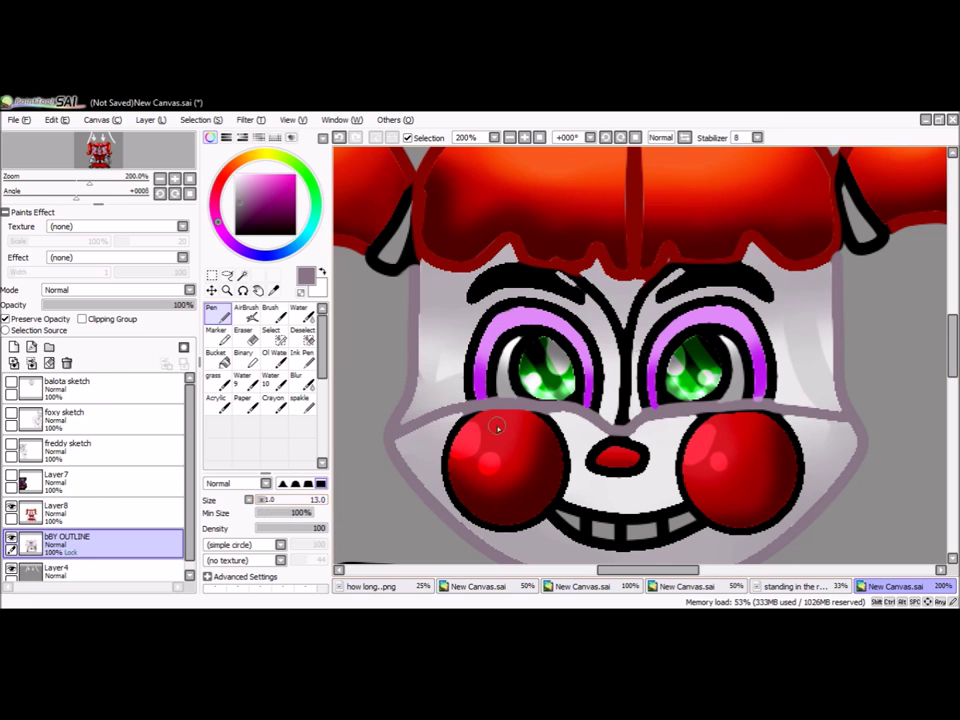
Step: Recolour the forked line from the nose up between the eyebrows greyish purple, using Pen sizes 13 and 10
drag(617, 428, 630, 311)
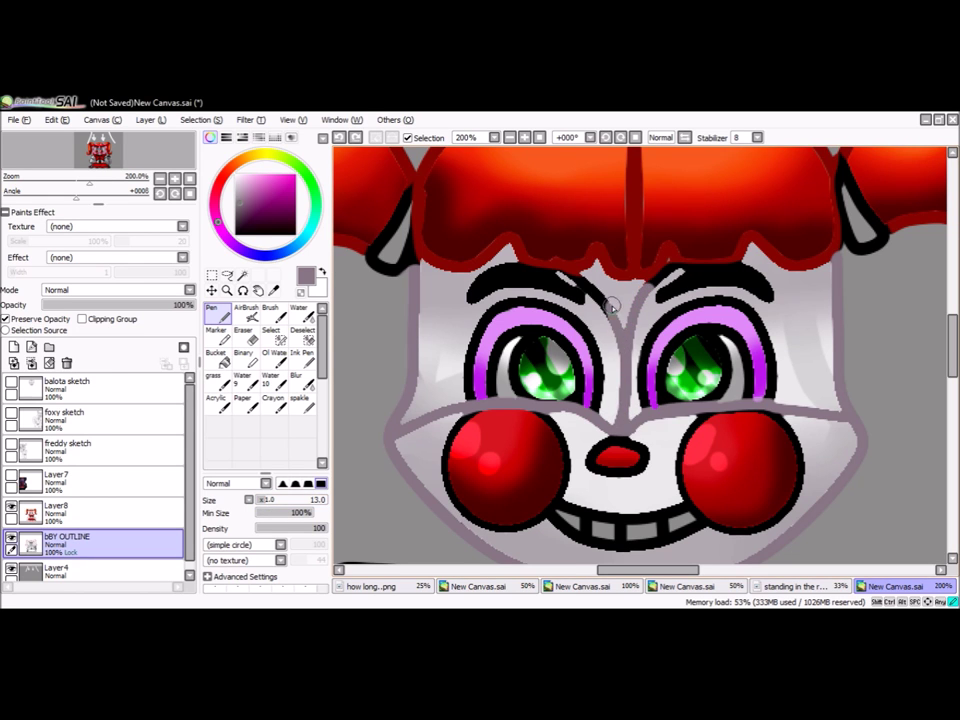
scroll(619, 332, up, 3)
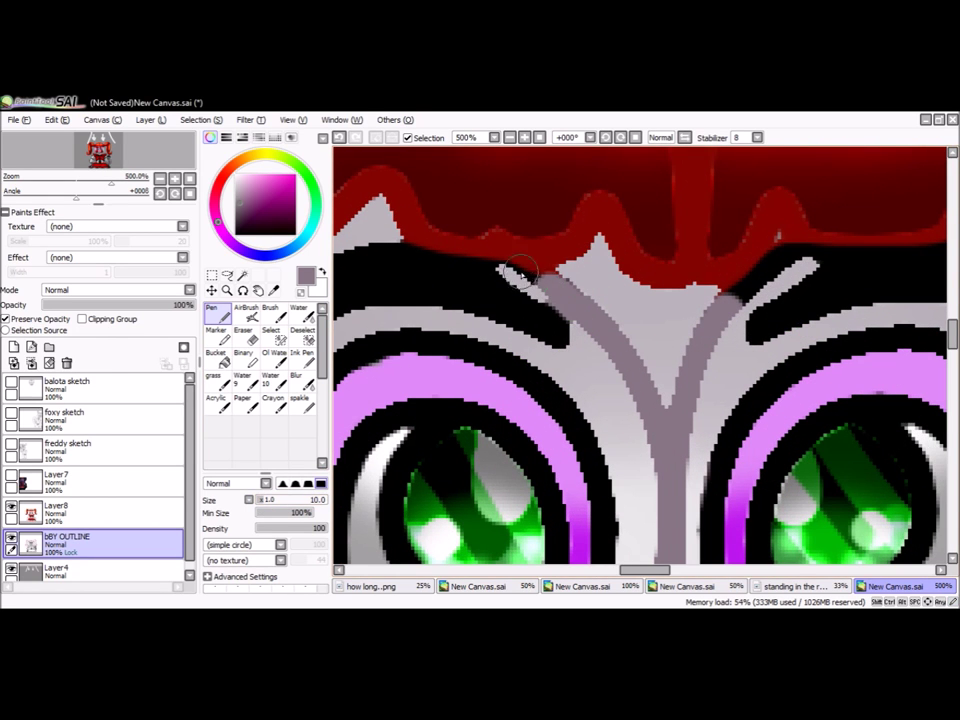
scroll(765, 490, down, 5)
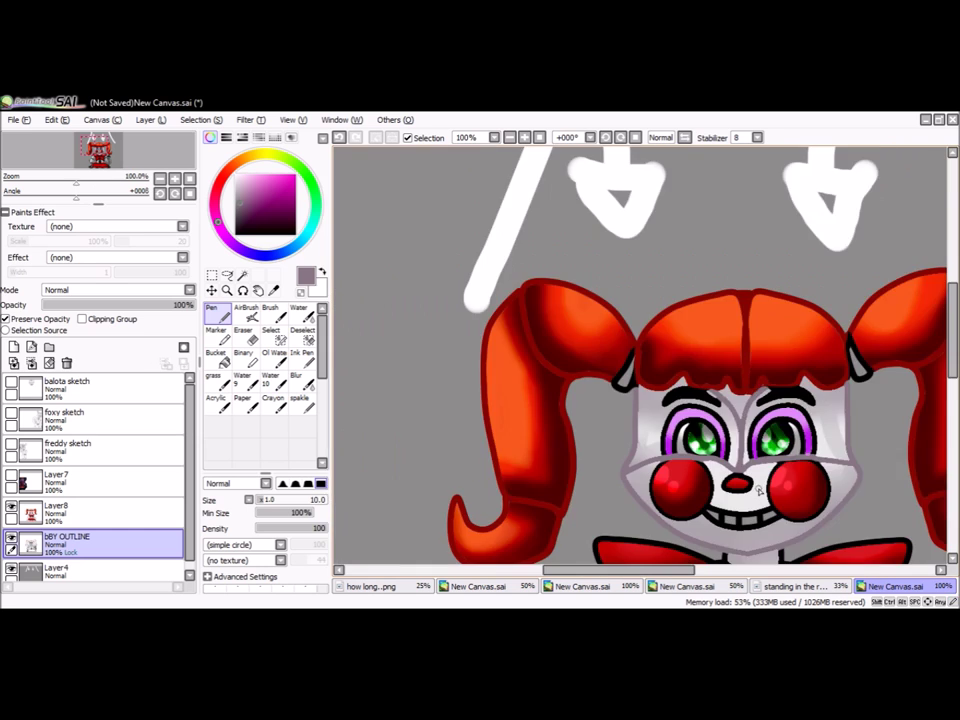
Step: Recolour the outlines of both cheeks and the nose very dark red with the Pen at size 10
scroll(765, 490, up, 4)
alt+click(506, 298)
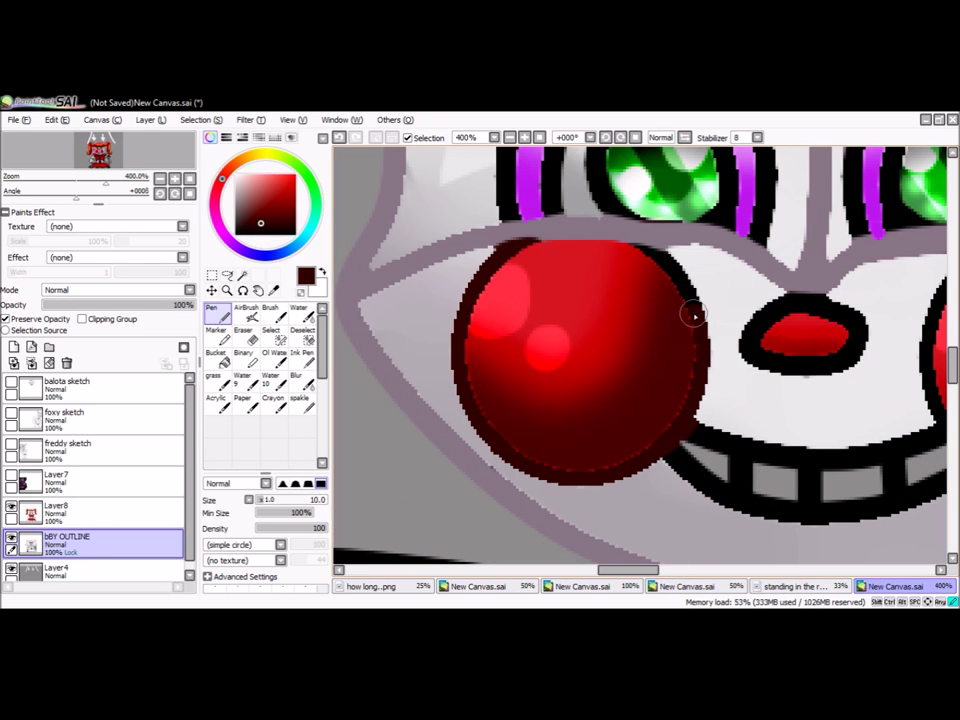
scroll(742, 340, down, 1)
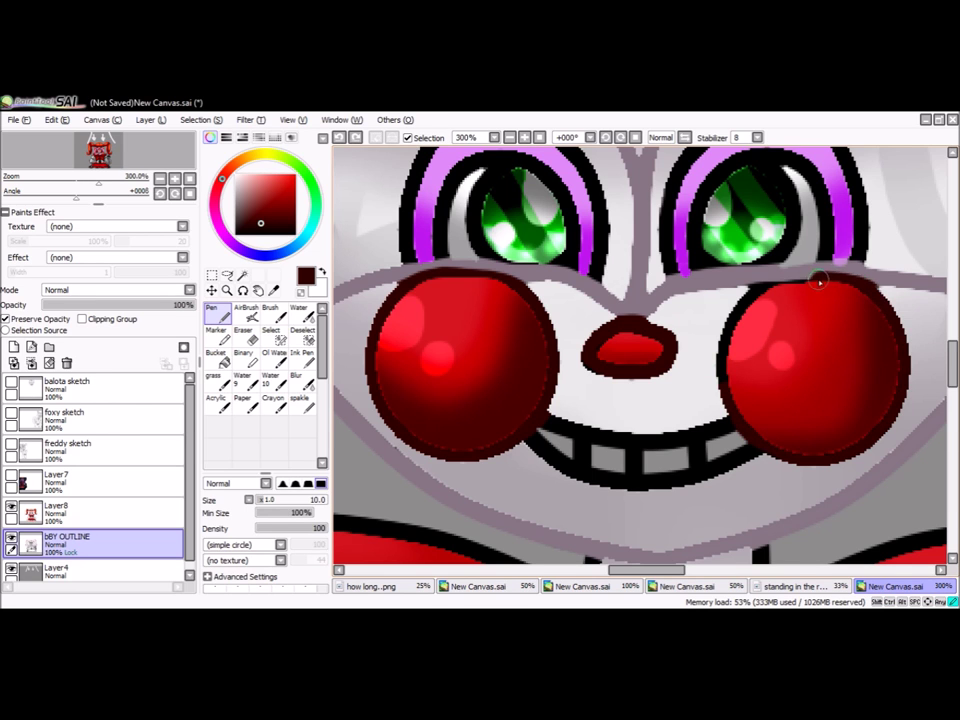
scroll(350, 303, up, 2)
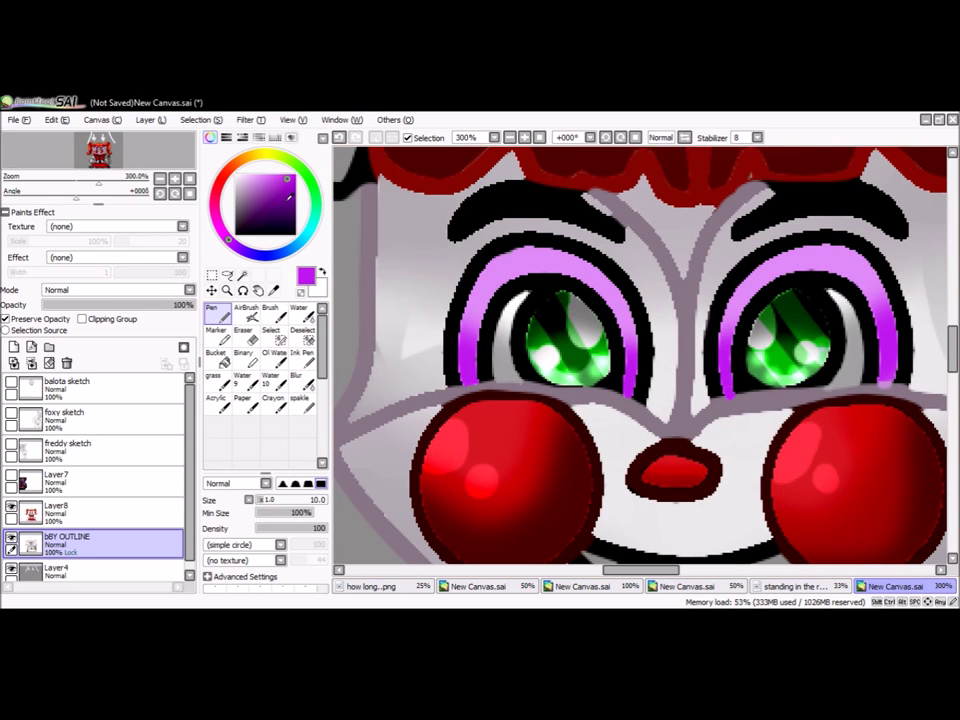
Step: Recolour the outer eyelid outlines dark purple and the outlines around the eye whites grey with the Pen at size 10
mouse_move(444, 378)
mouse_down()
mouse_move(500, 250)
mouse_move(640, 335)
mouse_up()
mouse_move(715, 390)
mouse_down()
mouse_move(725, 290)
mouse_move(827, 240)
mouse_move(903, 375)
mouse_up()
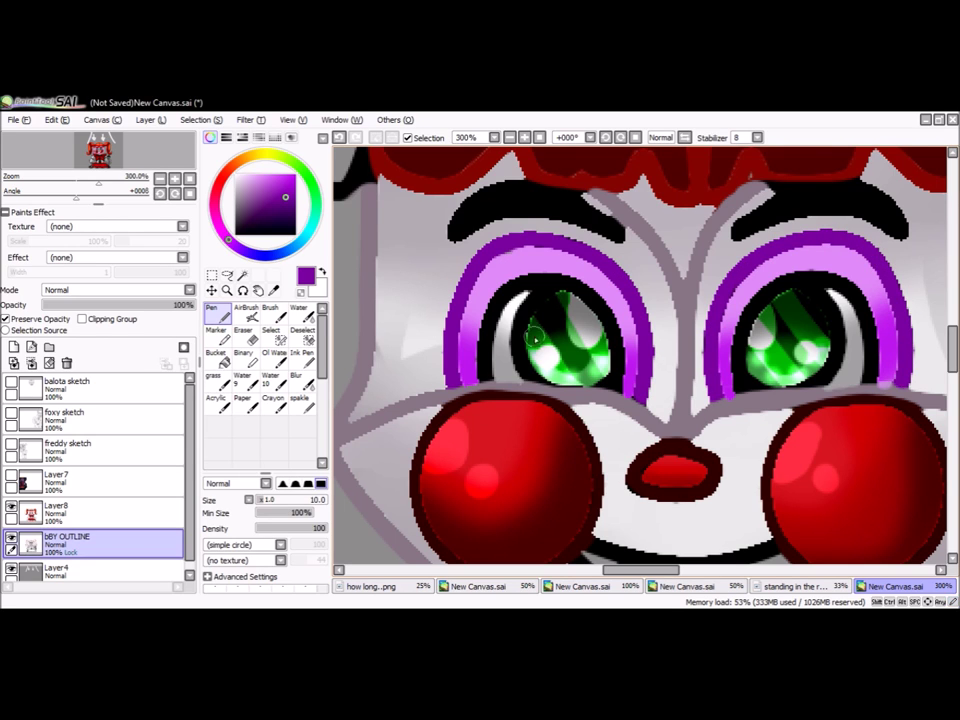
drag(478, 371, 494, 324)
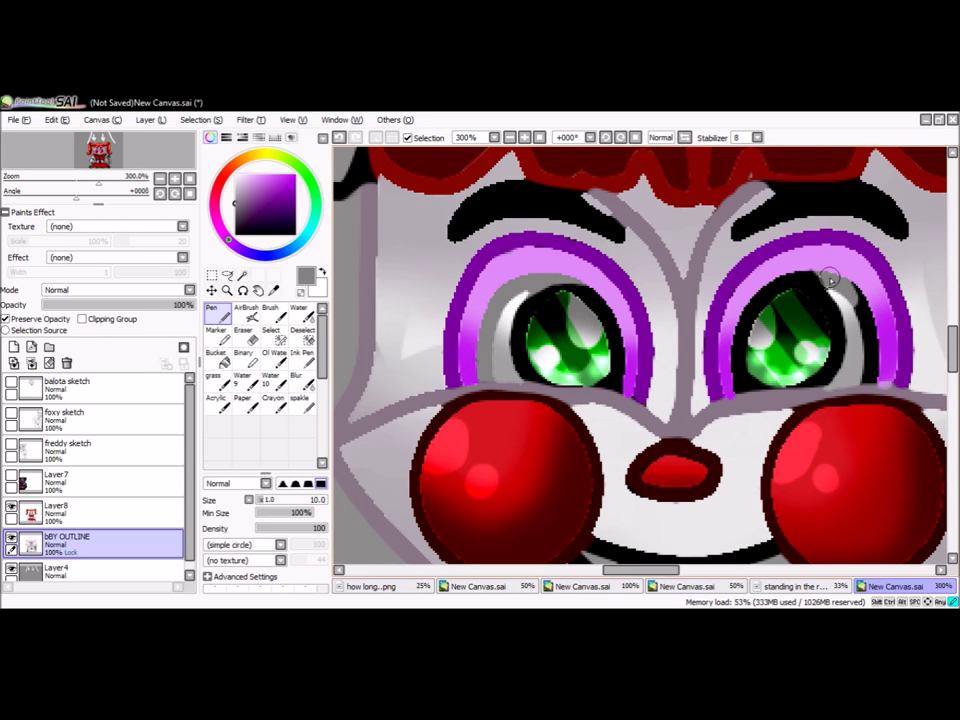
Step: Pick a dark green from the eye and recolour the outlines around both irises with it
alt+click(555, 316)
mouse_move(518, 345)
mouse_down()
mouse_move(589, 292)
mouse_move(557, 375)
mouse_move(516, 342)
mouse_move(538, 304)
mouse_move(529, 303)
mouse_move(610, 330)
mouse_move(600, 377)
mouse_up()
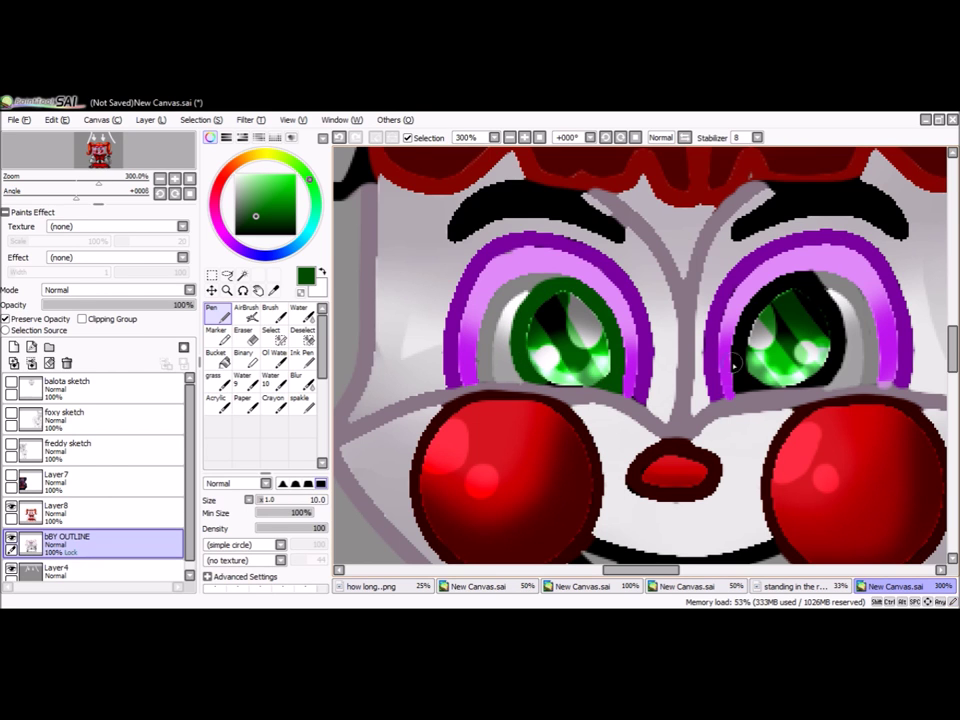
drag(735, 364, 776, 283)
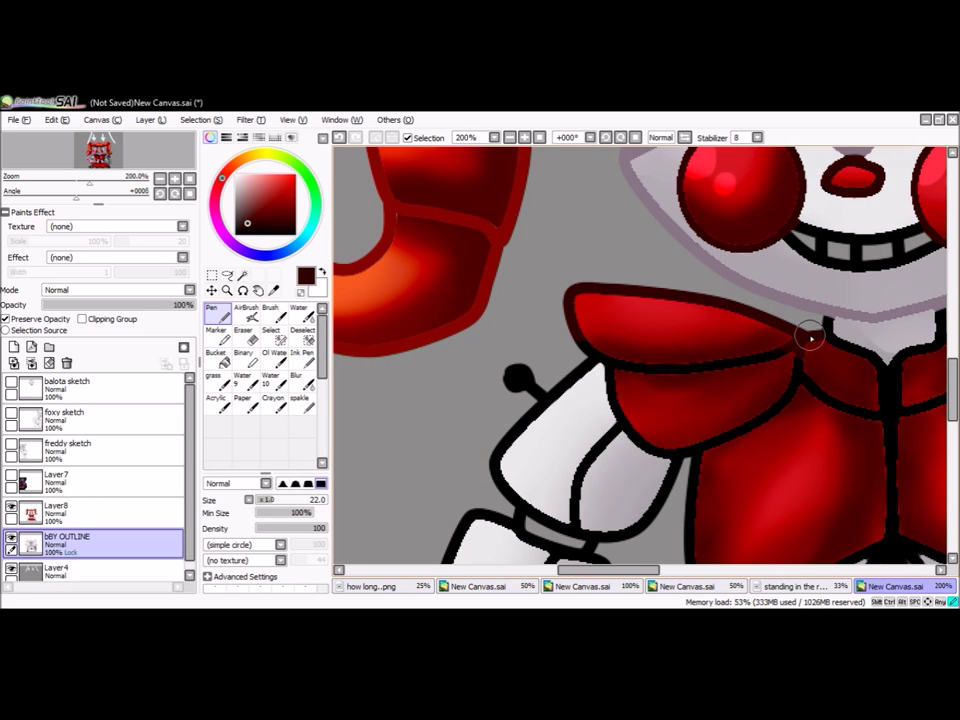
Step: Recolour the outlines of the collar, shoulder ruffles and bodice very dark red with the Pen at size 22
mouse_move(810, 338)
mouse_down()
mouse_move(776, 358)
mouse_move(627, 363)
mouse_up()
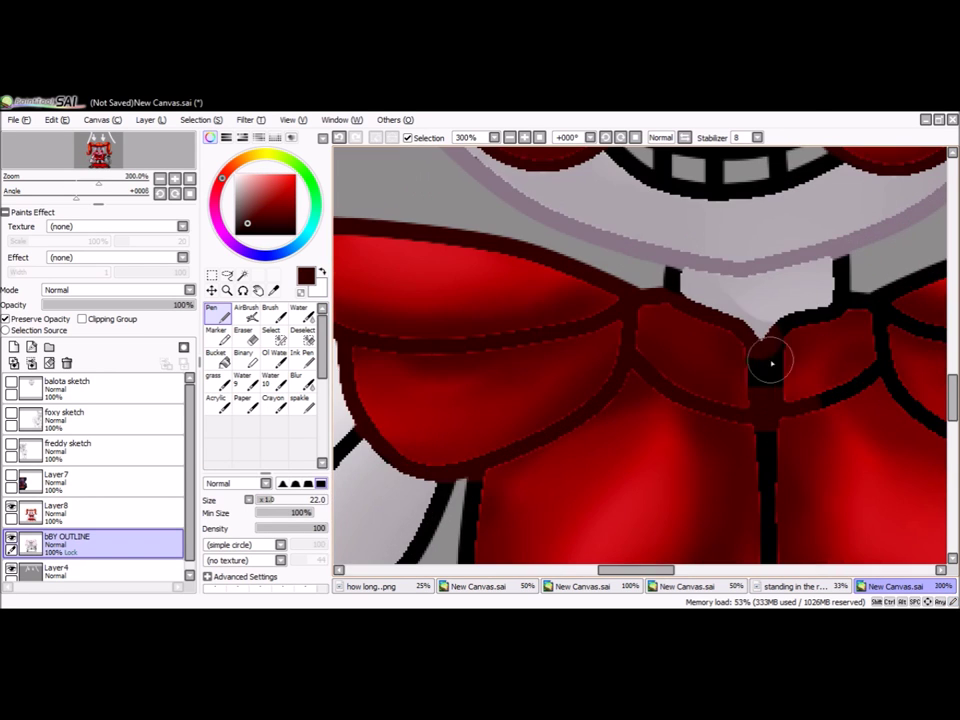
scroll(814, 396, down, 2)
scroll(652, 447, up, 1)
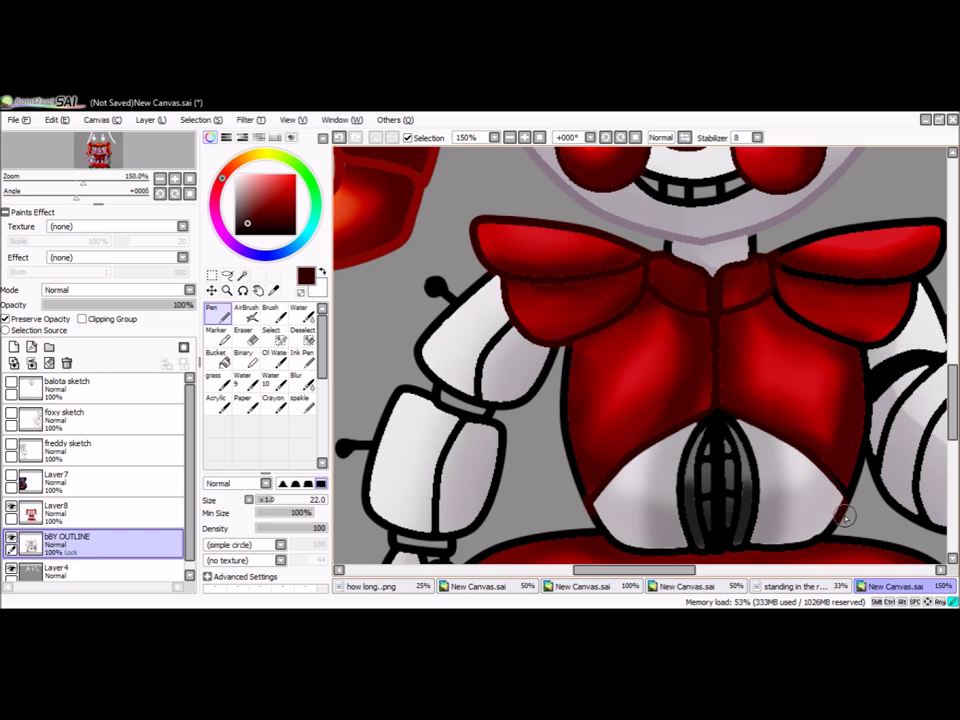
drag(566, 360, 569, 480)
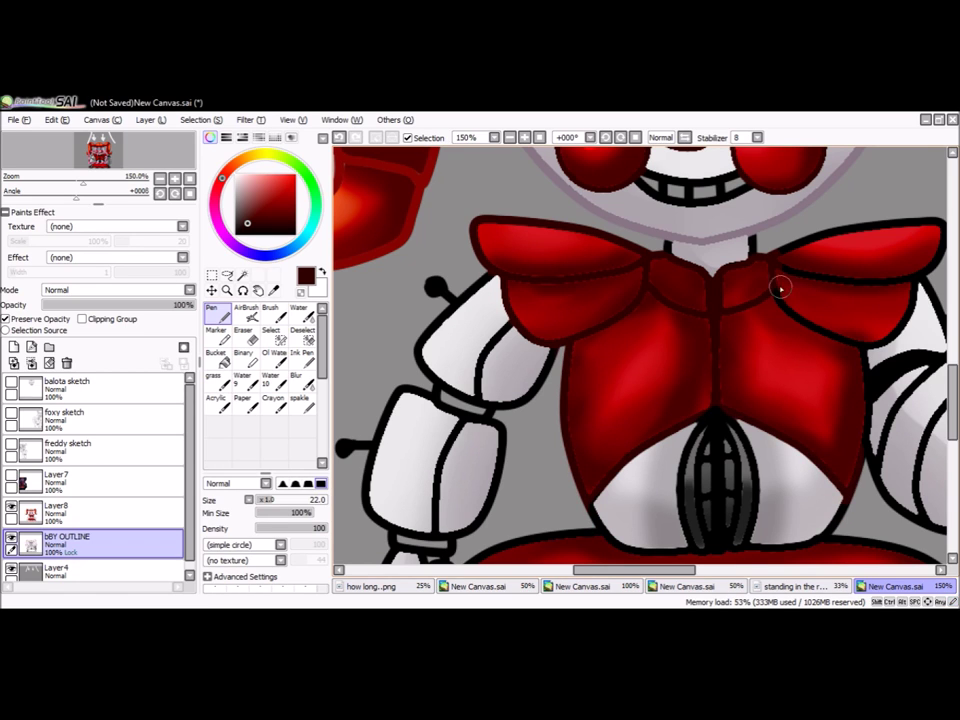
drag(771, 258, 827, 274)
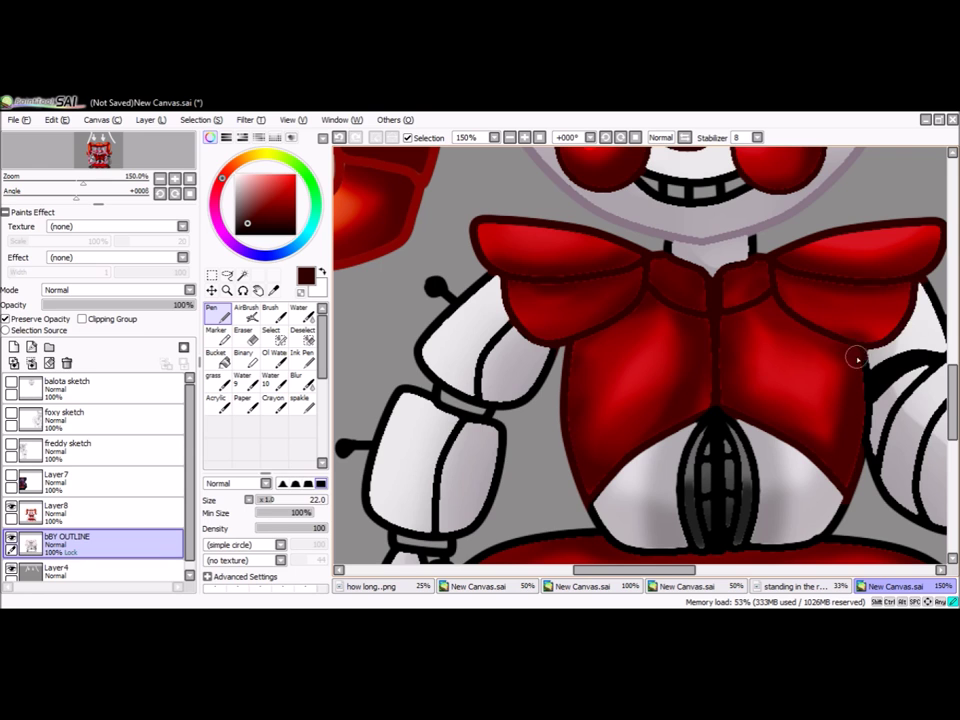
Step: Recolour the outline of the red skirt very dark red with the Pen at size 22
scroll(851, 349, down, 3)
scroll(556, 490, up, 3)
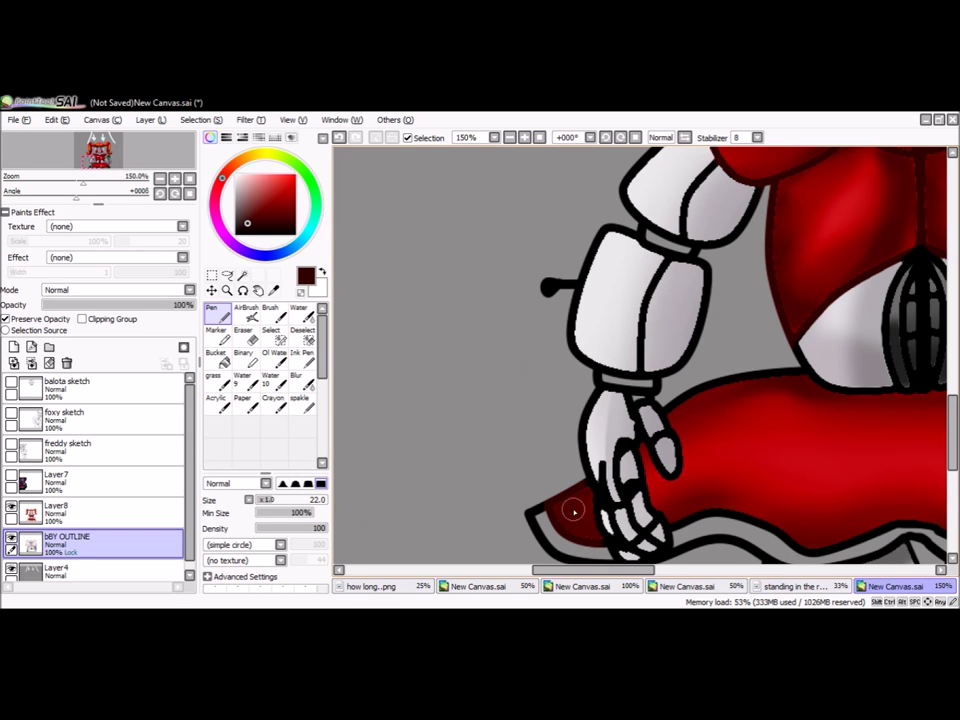
scroll(670, 400, down, 2)
scroll(733, 398, up, 2)
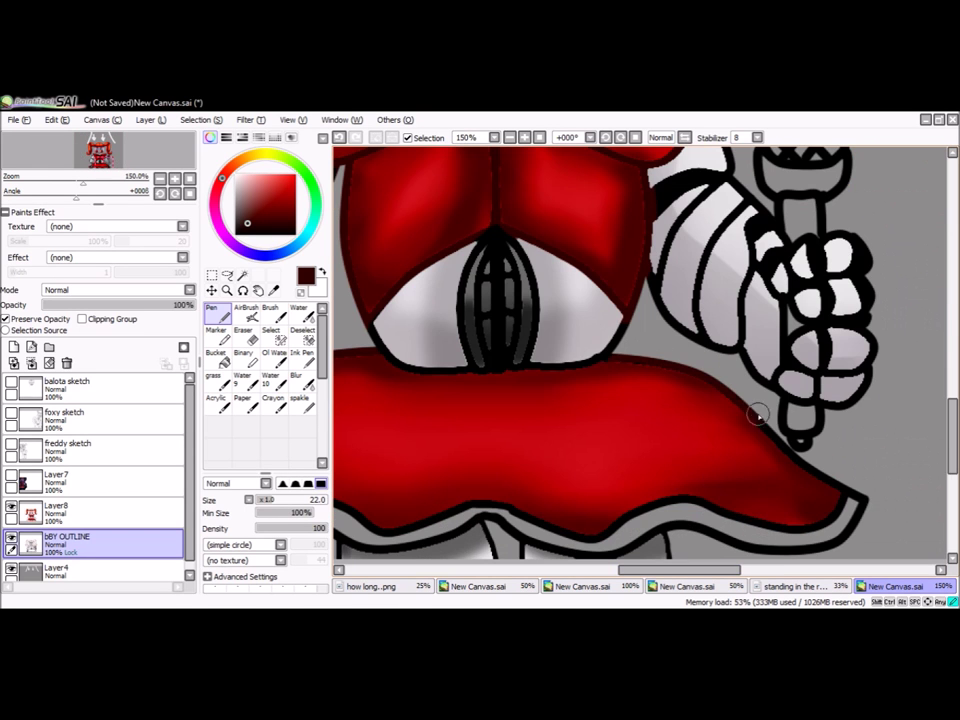
Step: Pick the greyish purple from the face contour and recolour the outlines of the mouth and teeth with it
scroll(845, 489, down, 2)
scroll(672, 335, up, 3)
alt+click(672, 335)
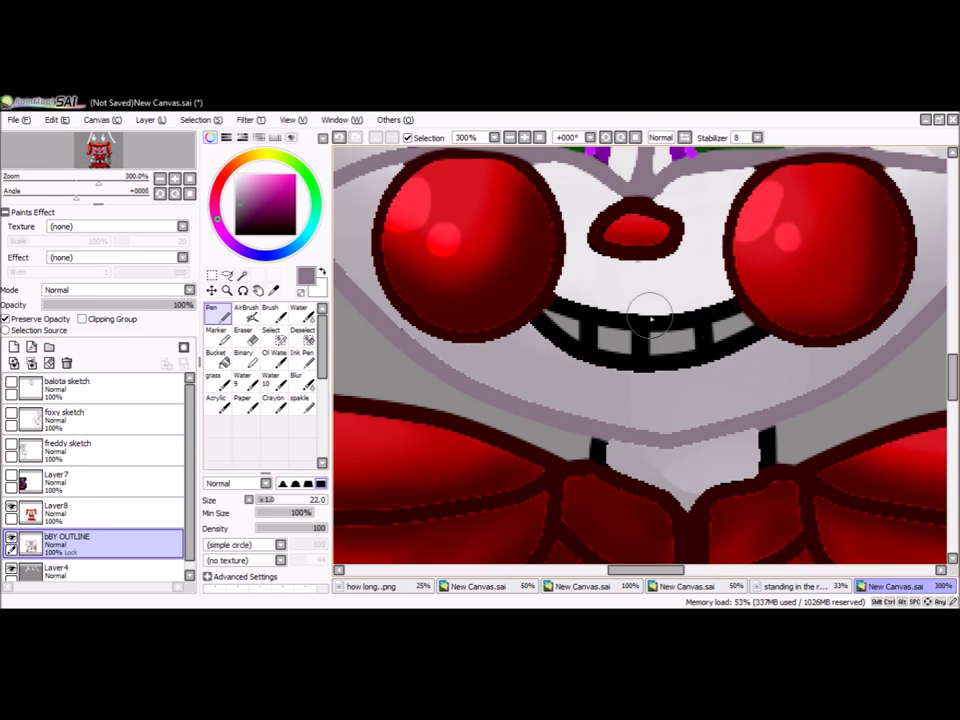
Step: Recolour the outlines of the lowered arm's upper arm, forearm and joint pins greyish purple
scroll(553, 339, down, 4)
scroll(594, 250, up, 4)
mouse_move(594, 250)
mouse_down()
mouse_move(493, 332)
mouse_move(568, 396)
mouse_move(617, 311)
mouse_move(754, 344)
mouse_up()
scroll(471, 407, down, 5)
scroll(575, 366, up, 4)
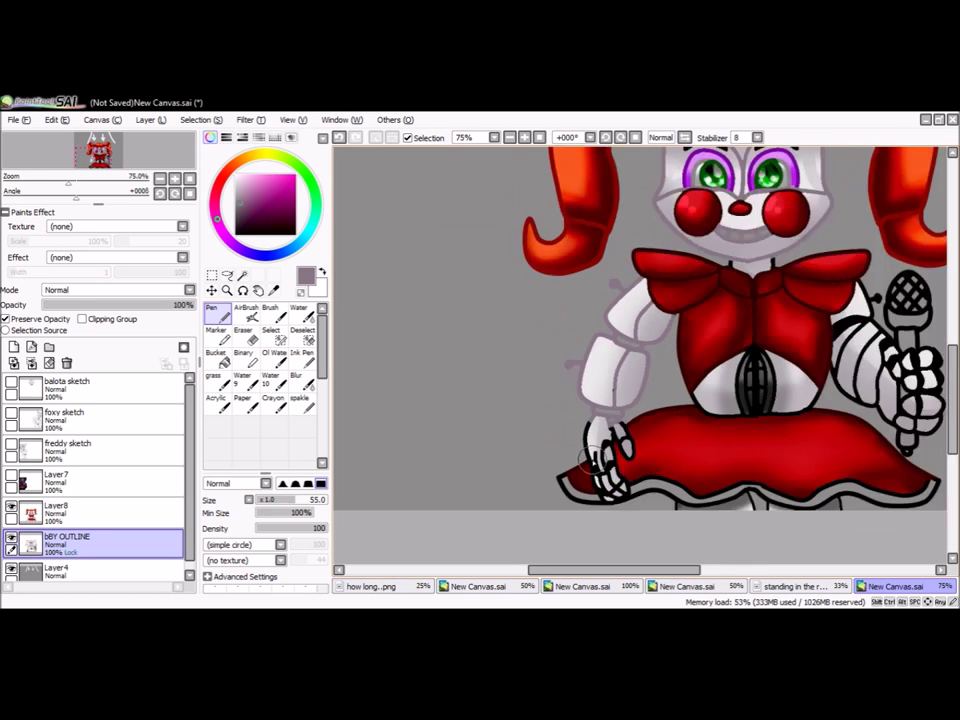
Step: Recolour the outlines of the lowered hand and its fingers greyish purple with the Pen at size 19
mouse_move(575, 366)
mouse_down()
mouse_move(578, 402)
mouse_move(630, 431)
mouse_move(649, 345)
mouse_move(697, 428)
mouse_up()
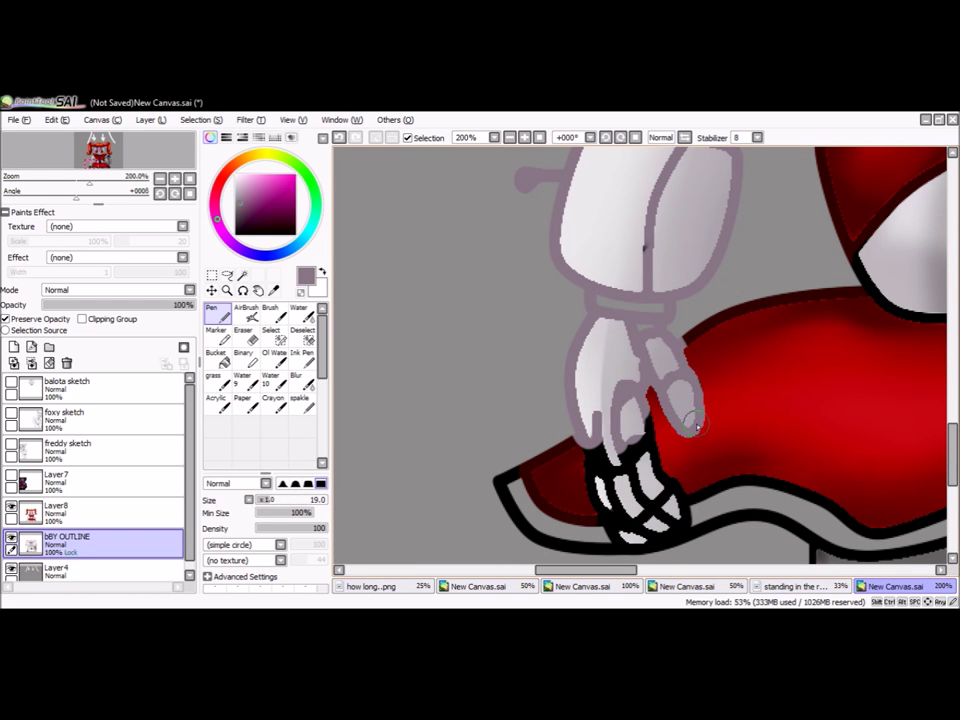
drag(602, 505, 670, 519)
scroll(670, 519, down, 3)
scroll(420, 455, up, 4)
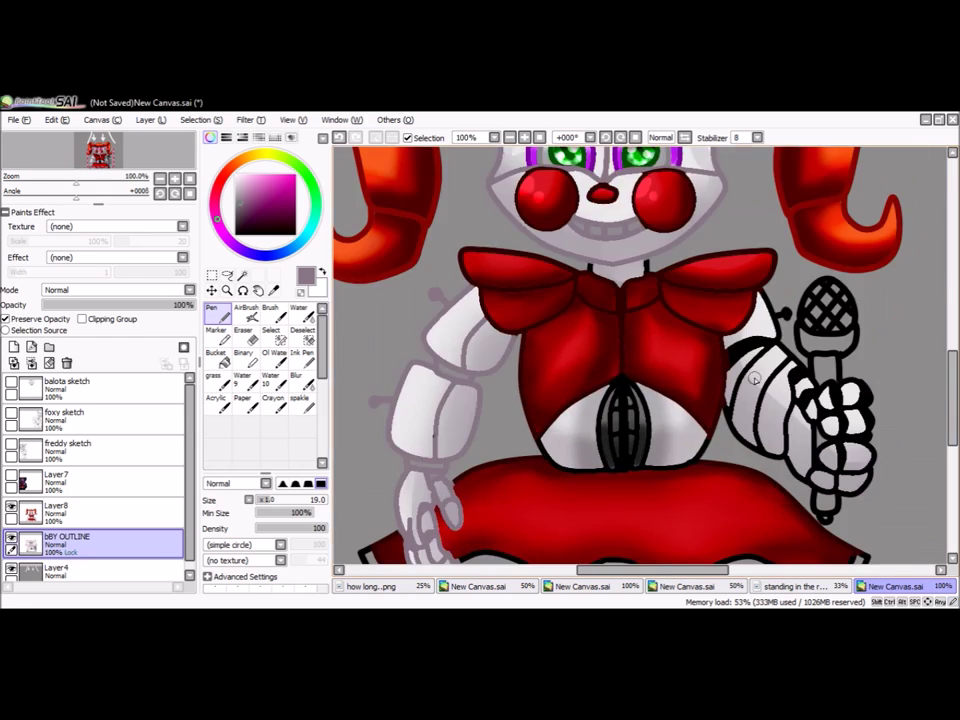
Step: Recolour the lower outline of the white belly and the raised arm's upper arm and joint pin greyish purple
drag(420, 455, 454, 476)
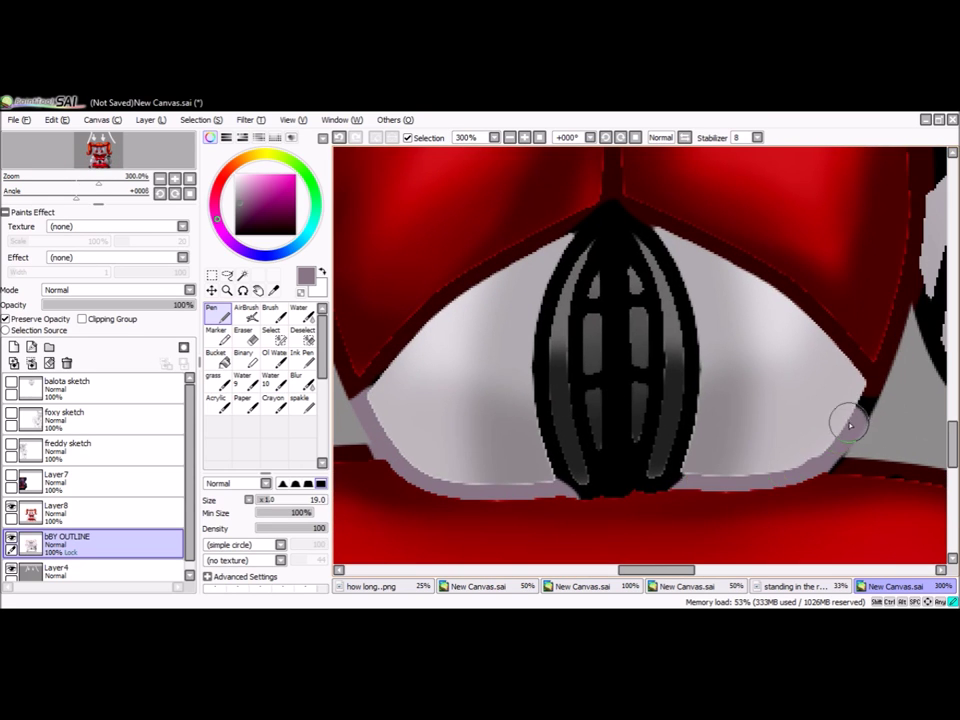
scroll(838, 340, down, 4)
scroll(836, 337, up, 5)
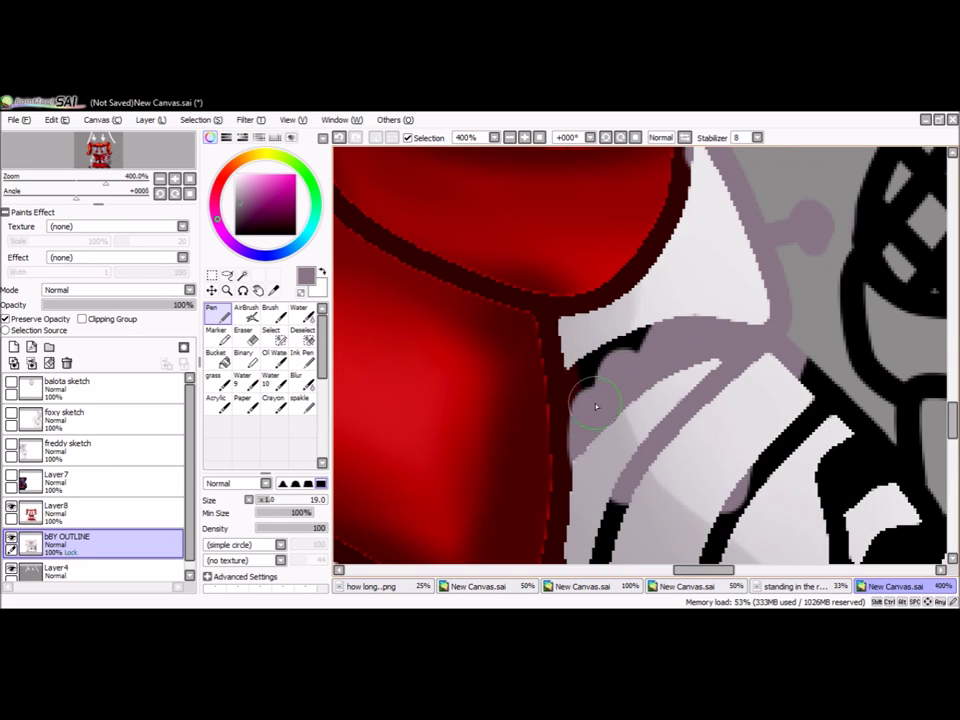
Step: Recolour the outlines of the raised forearm and the hand gripping the microphone greyish purple with the Pen at size 19
scroll(669, 329, down, 2)
scroll(596, 443, down, 2)
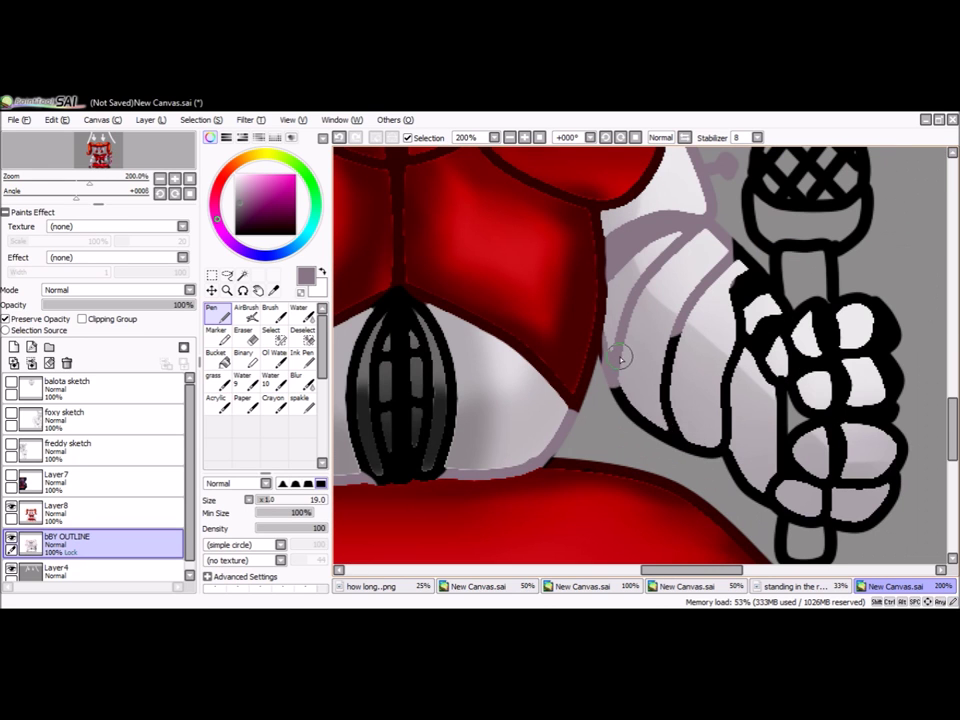
drag(697, 458, 641, 366)
key(ctrl+z)
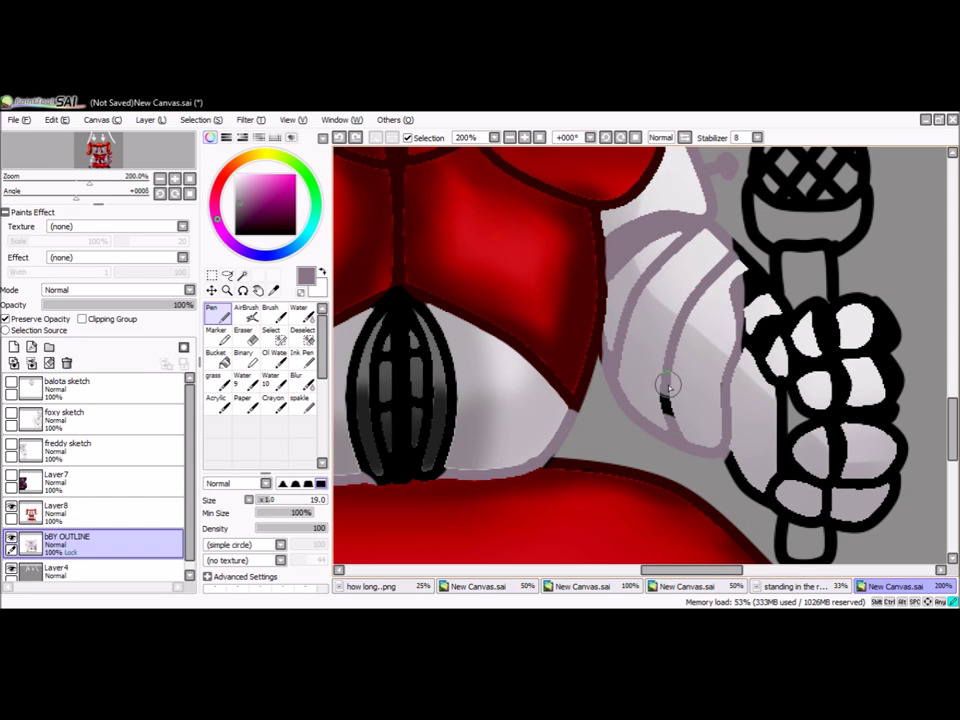
mouse_move(778, 309)
mouse_down()
mouse_move(794, 335)
mouse_move(752, 334)
mouse_move(806, 311)
mouse_move(876, 326)
mouse_up()
drag(857, 521, 727, 398)
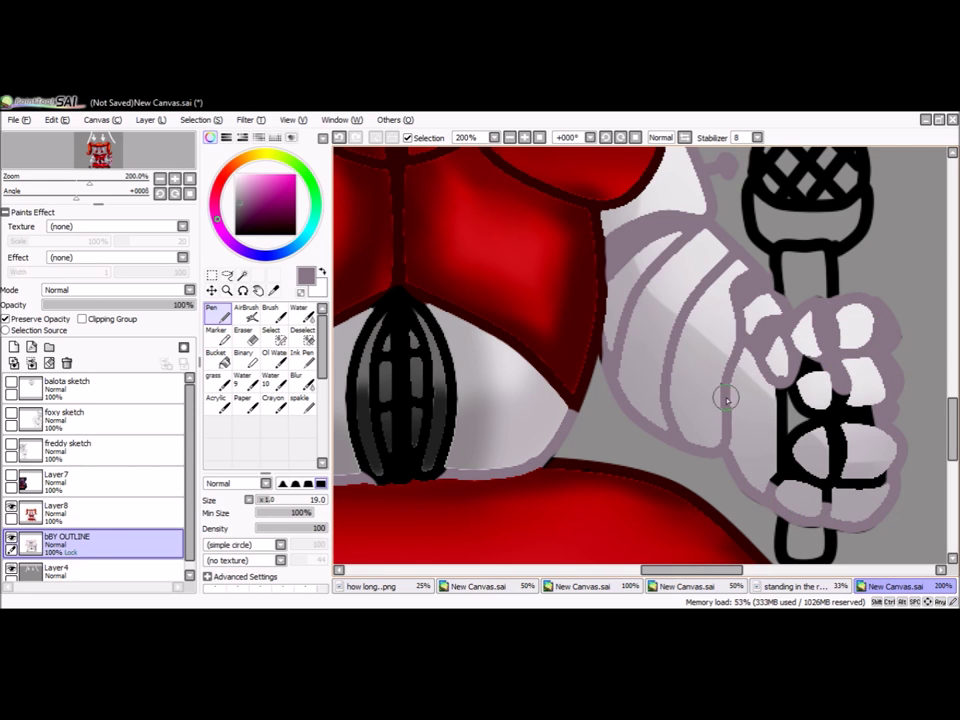
mouse_move(788, 368)
mouse_down()
mouse_move(889, 461)
mouse_move(793, 497)
mouse_move(836, 467)
mouse_move(800, 460)
mouse_up()
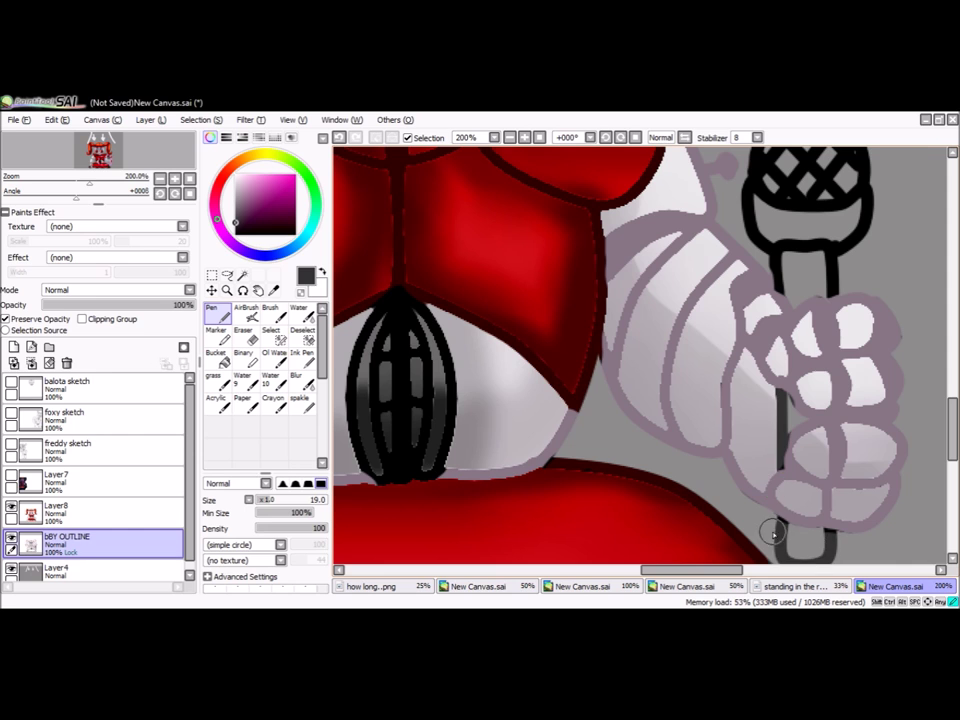
Step: Recolour the outlines of the microphone's head and handle dark grey, using the Pen at size 45 for the head
scroll(773, 533, down, 3)
scroll(640, 355, up, 3)
click(290, 503)
drag(745, 295, 754, 321)
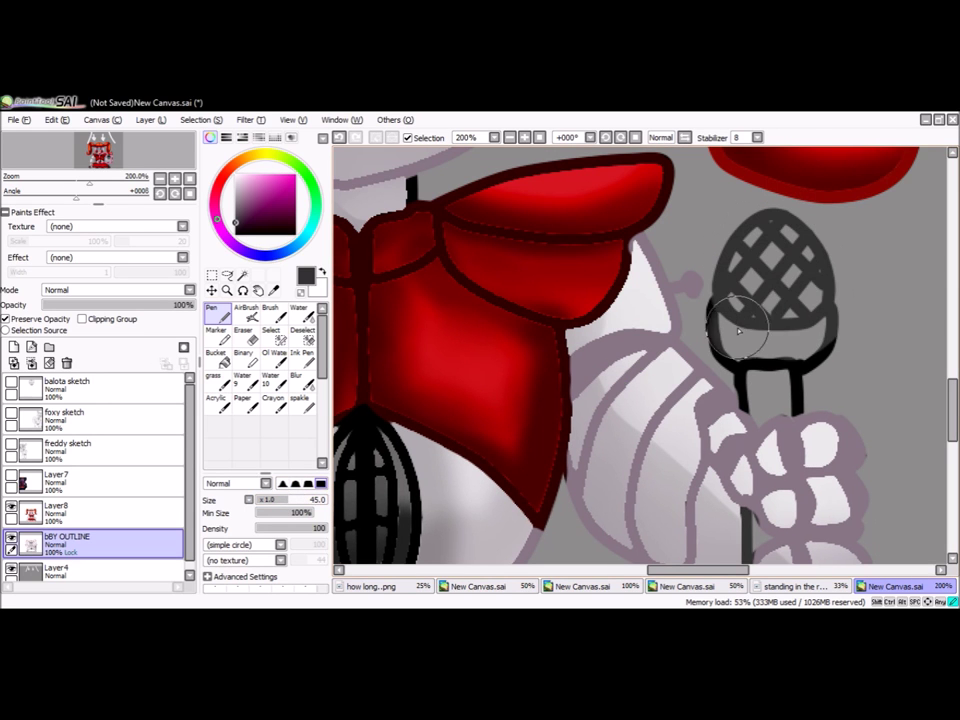
Step: Recolour the black bars of the belly grille very dark grey with the Pen at size 17
scroll(744, 390, down, 1)
scroll(617, 452, up, 1)
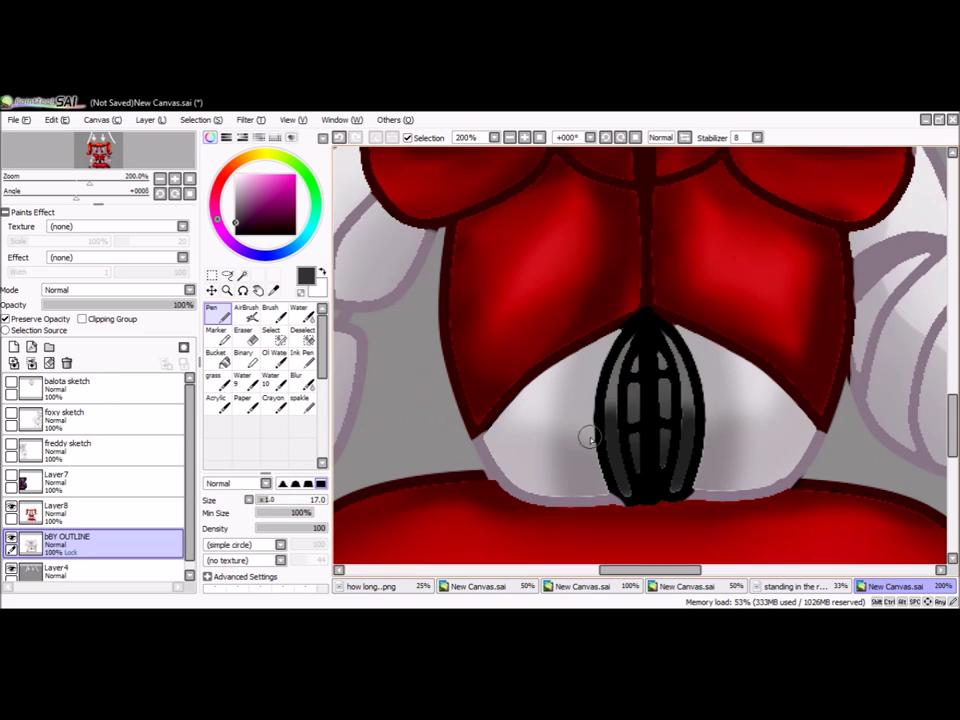
scroll(570, 413, up, 1)
mouse_move(620, 305)
mouse_down()
mouse_move(707, 531)
mouse_move(606, 435)
mouse_move(664, 349)
mouse_up()
Step: Recolour the outline of the wavy trim along the skirt's hem light grey with the Pen at size 17
alt+click(574, 339)
scroll(600, 380, down, 2)
scroll(744, 390, down, 3)
scroll(497, 420, up, 3)
alt+click(439, 386)
mouse_move(462, 378)
mouse_down()
mouse_move(488, 434)
mouse_move(635, 488)
mouse_up()
scroll(622, 369, up, 1)
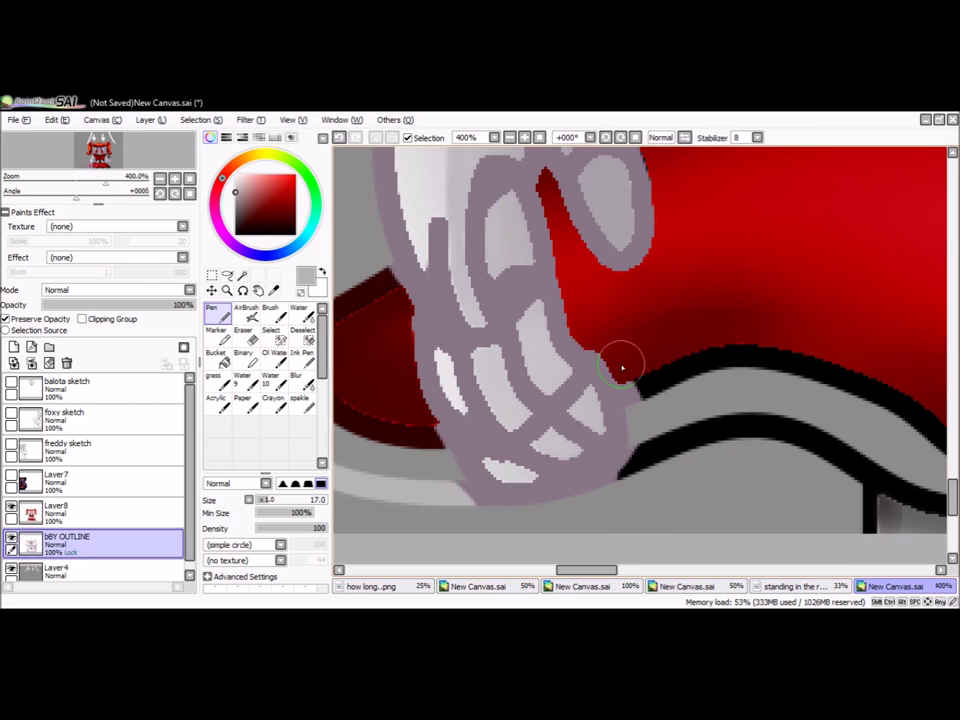
scroll(655, 437, down, 2)
mouse_move(461, 407)
mouse_down()
mouse_move(622, 418)
mouse_move(664, 439)
mouse_up()
scroll(664, 439, down, 3)
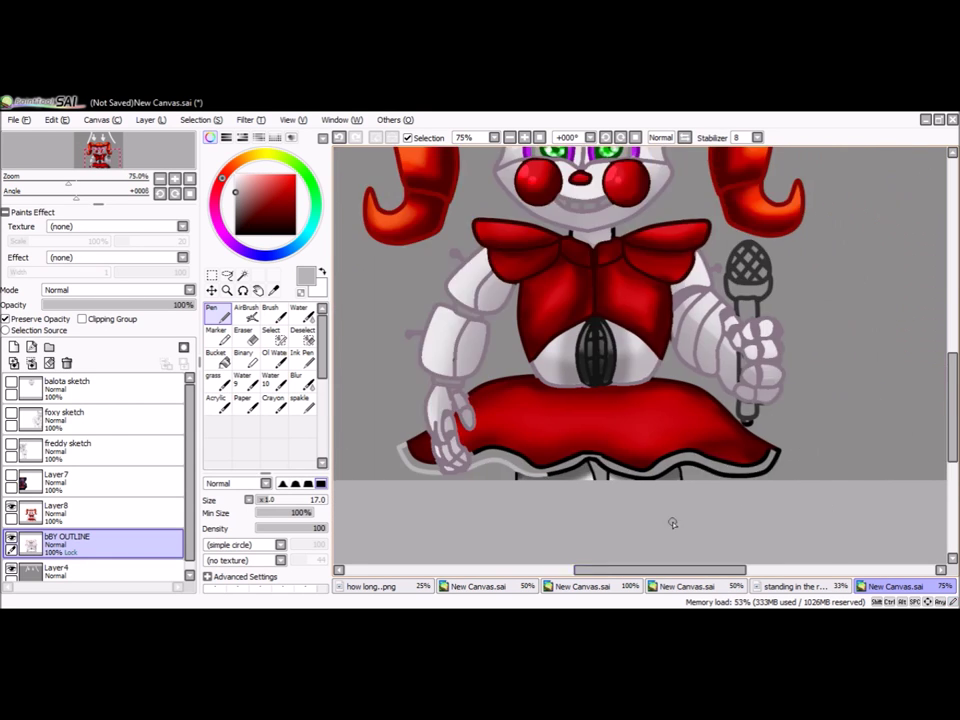
scroll(671, 521, up, 2)
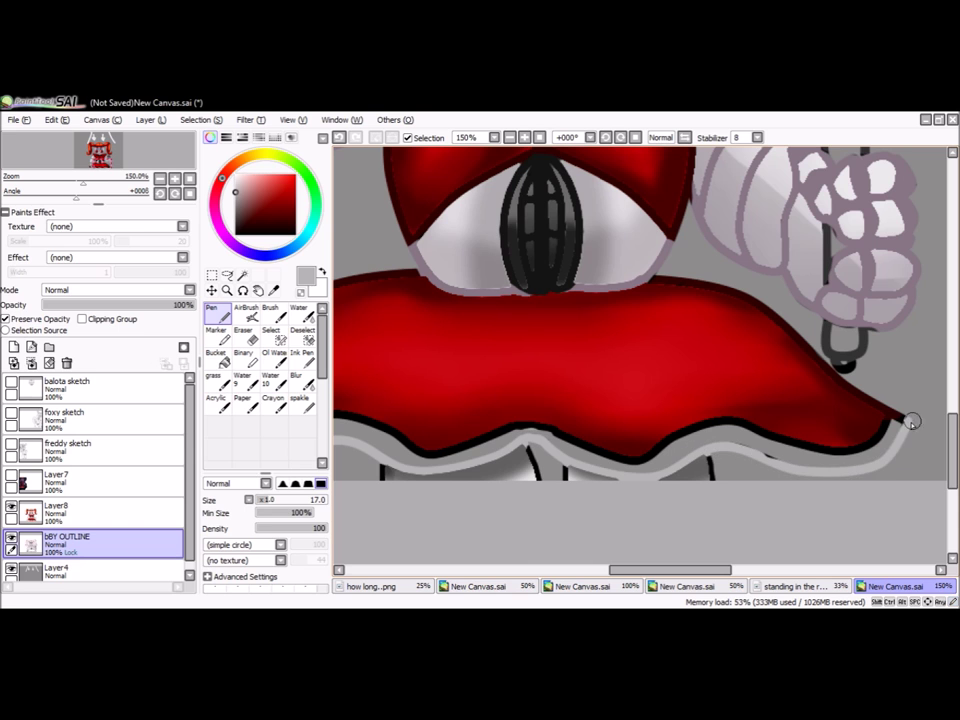
Step: Recolour the wavy line between the red skirt and its trim very dark red
scroll(905, 433, down, 2)
scroll(806, 399, up, 3)
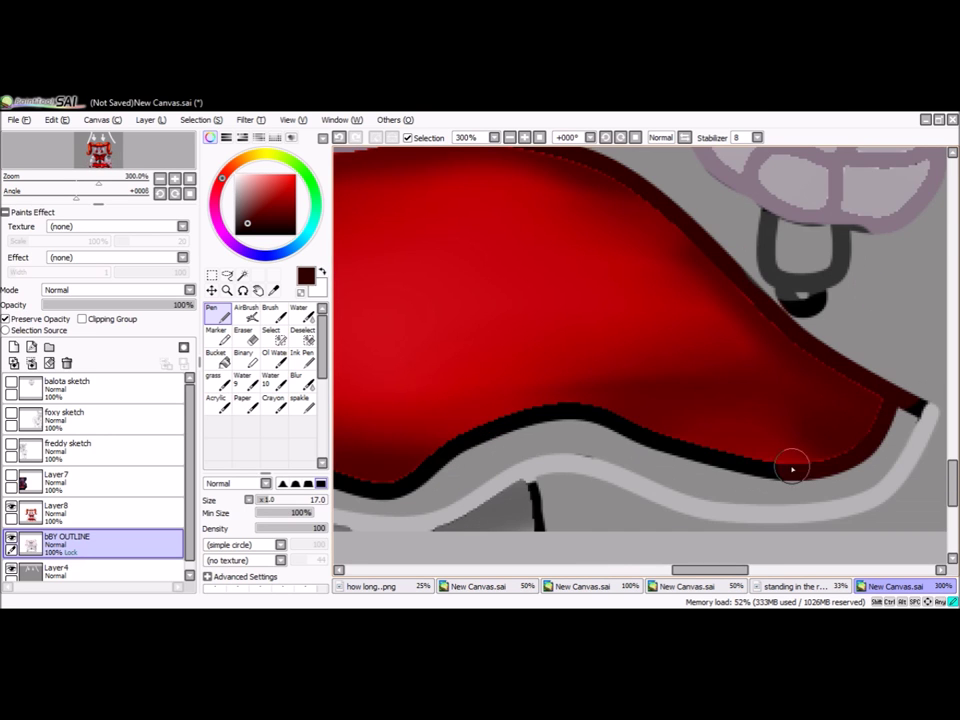
scroll(793, 463, down, 3)
scroll(355, 452, up, 1)
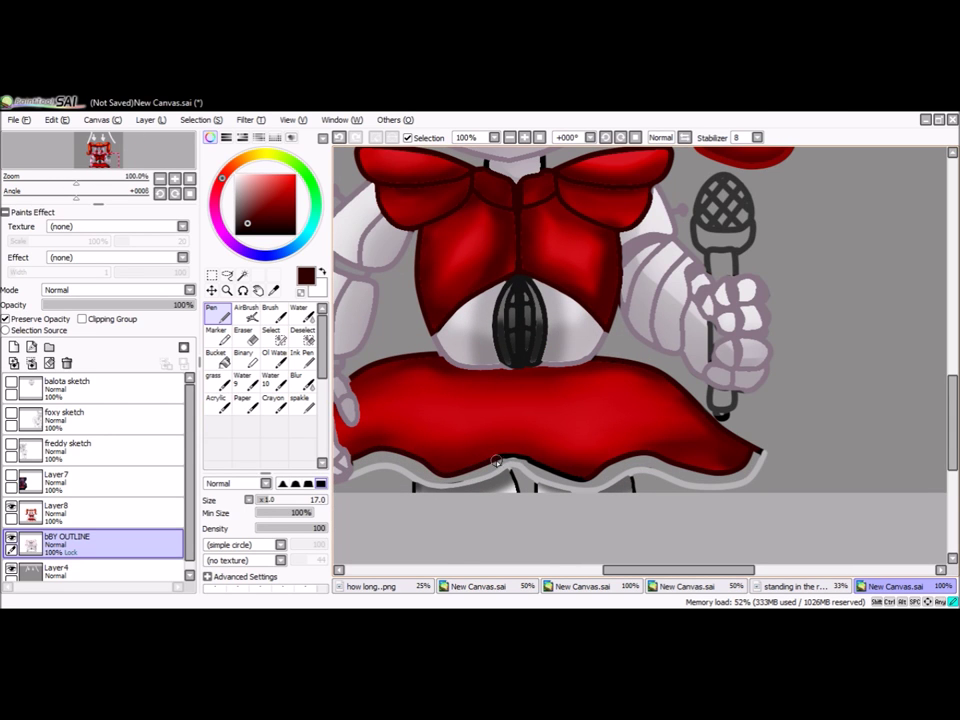
scroll(496, 461, up, 2)
scroll(834, 431, down, 1)
scroll(497, 476, up, 1)
Step: Touch up the trim outline in light grey and recolour the leg outlines below the skirt greyish purple
alt+click(675, 428)
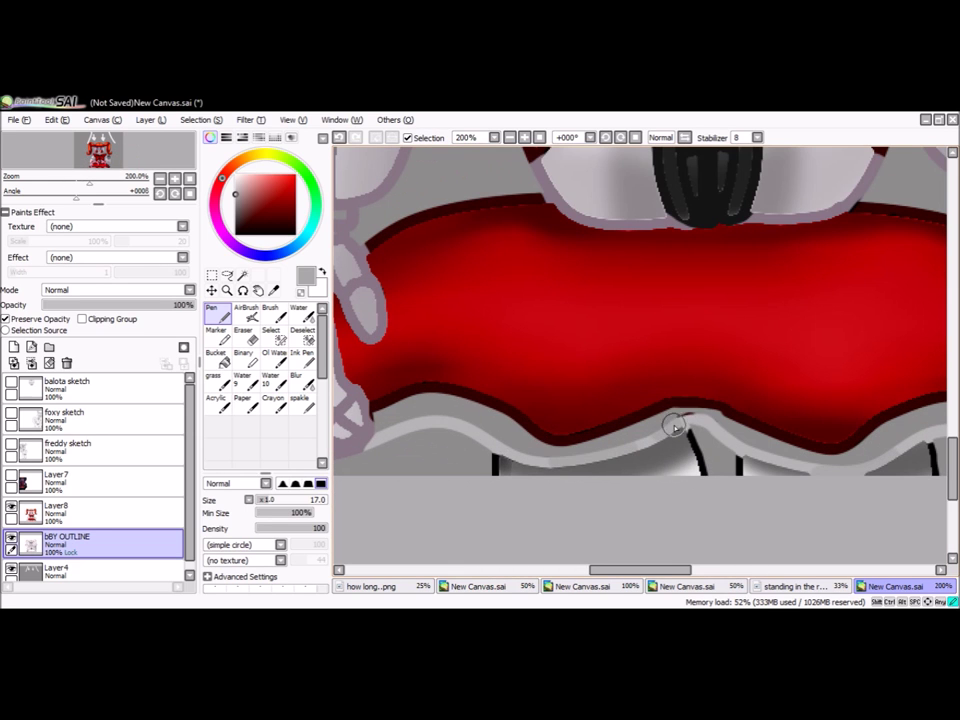
alt+click(481, 480)
scroll(589, 518, up, 1)
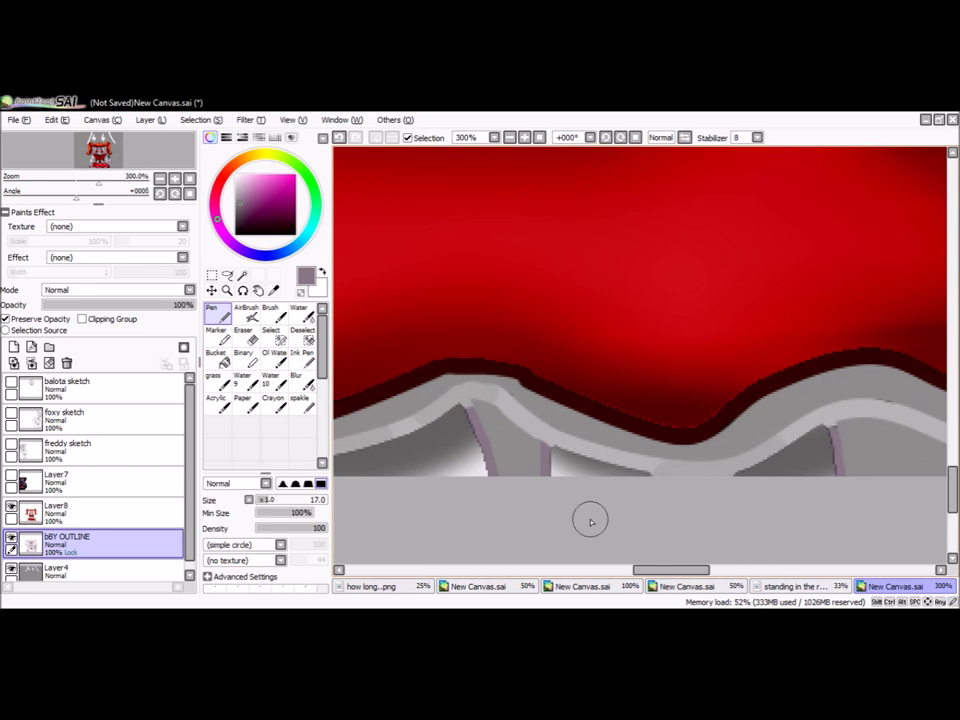
scroll(589, 518, down, 3)
scroll(639, 472, up, 2)
Step: Select the skirt trim and teeth areas with the Magic Wand and paint them very light grey on Layer8
key(w)
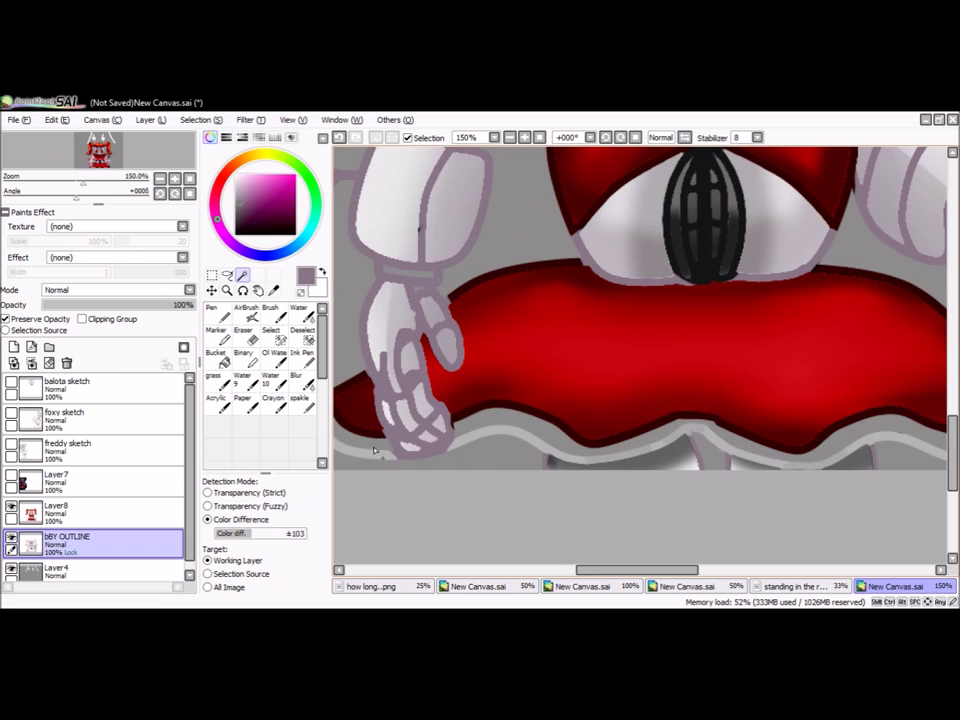
scroll(639, 472, down, 3)
scroll(810, 403, up, 4)
scroll(665, 362, down, 4)
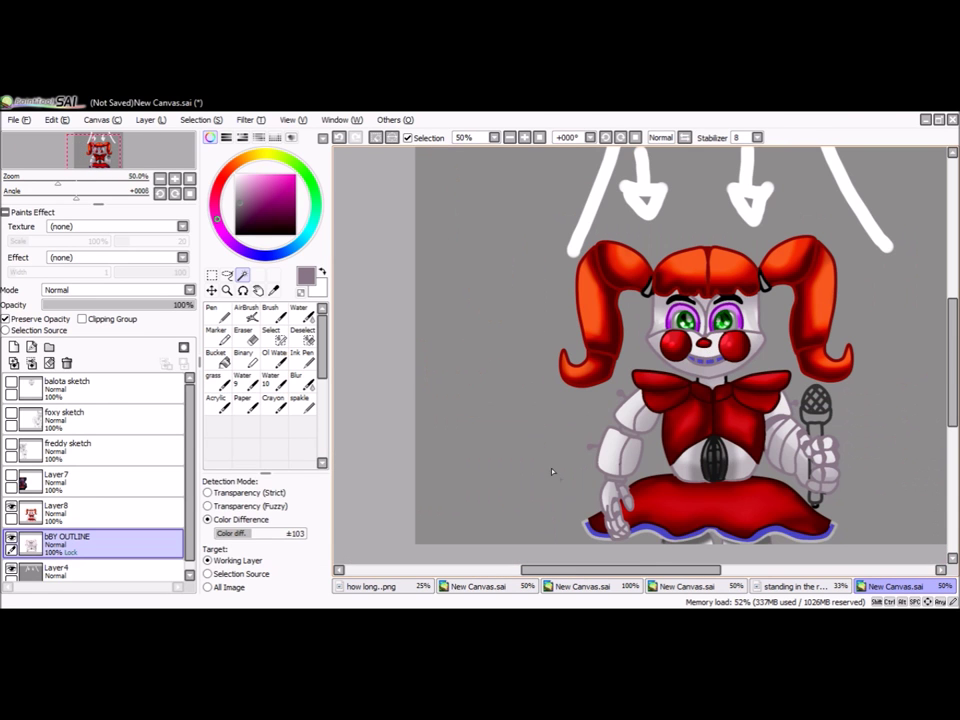
key(n)
click(96, 514)
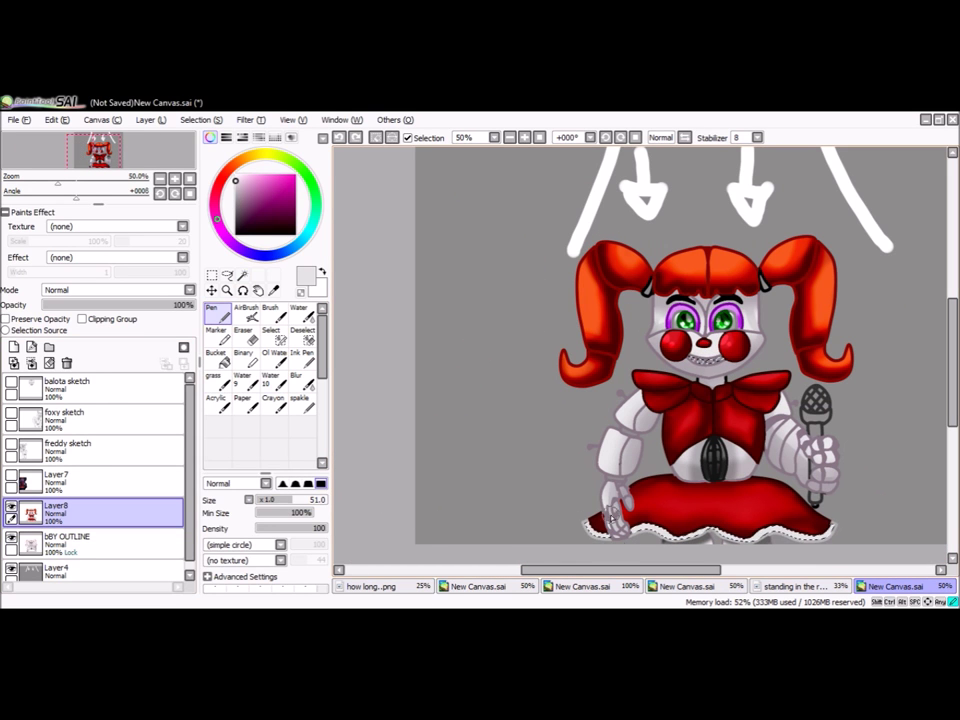
scroll(701, 275, up, 4)
Step: Fill the hair ties beside the fringe with near-black on the bBY OUTLINE layer using the Bucket
key(v)
click(100, 541)
click(216, 356)
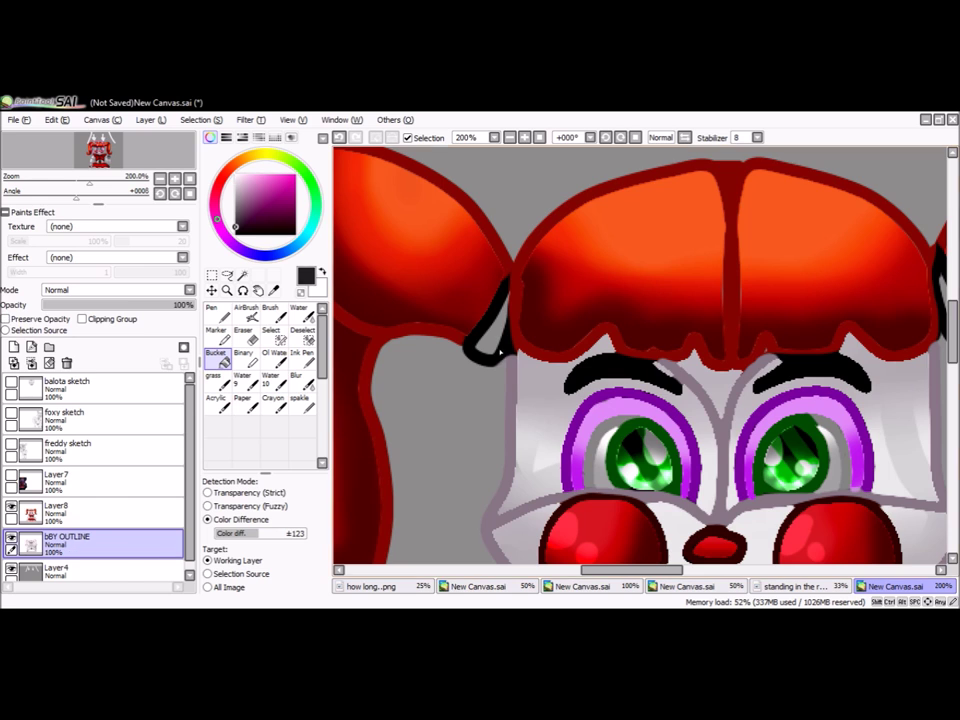
Step: Recolour the black knob at the microphone's lower end dark grey with the Pen, preserving opacity
scroll(640, 360, down, 2)
scroll(640, 400, up, 2)
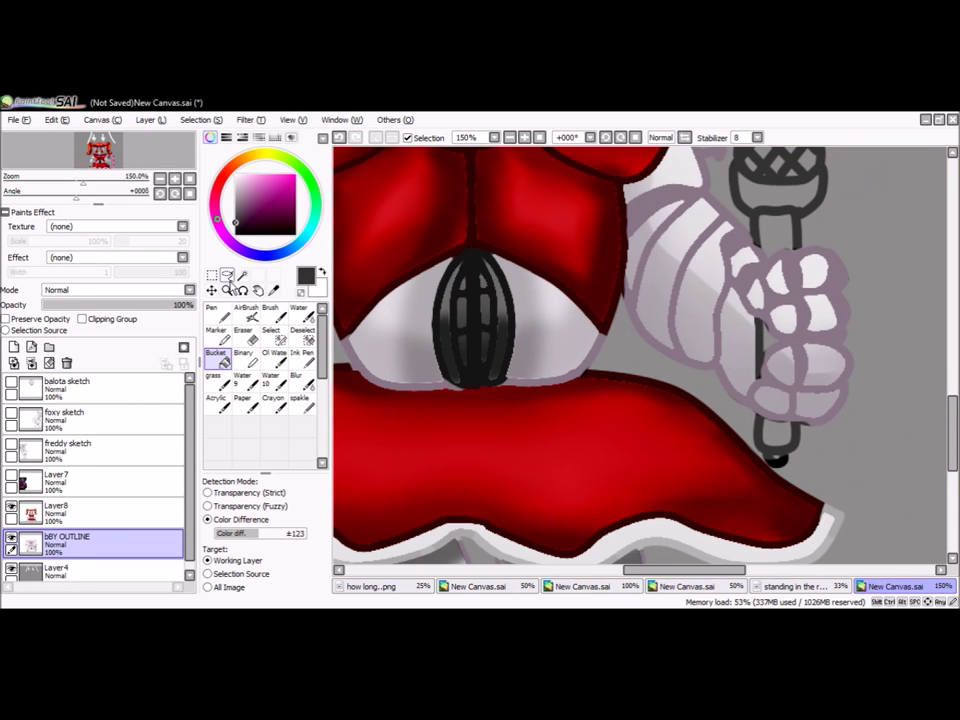
click(213, 311)
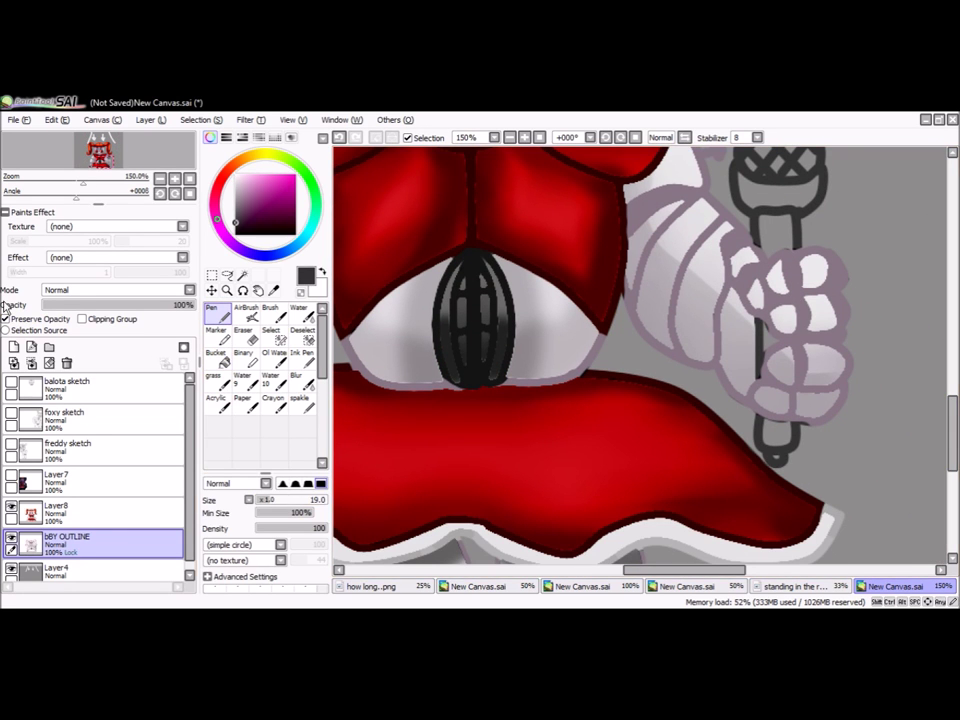
Step: Select the inner areas of the microphone's mesh, collar and handle with the Magic Wand on the bBY OUTLINE layer
click(242, 277)
scroll(776, 459, down, 1)
scroll(776, 420, up, 3)
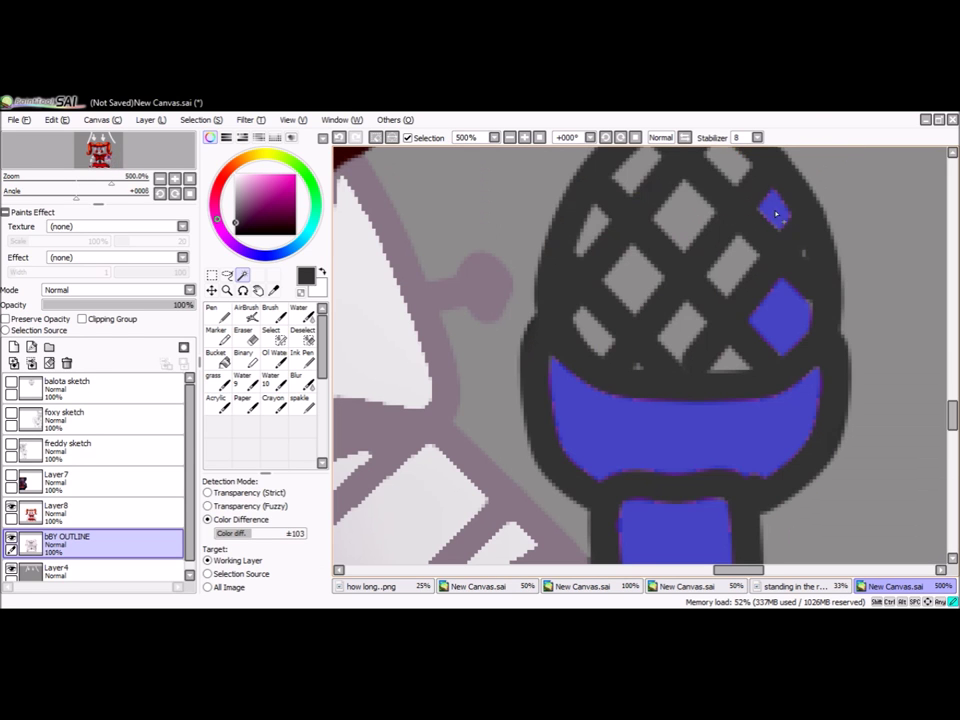
click(650, 240)
click(697, 336)
scroll(697, 336, down, 7)
scroll(697, 336, up, 1)
Step: Paint the selected microphone areas dark grey on Layer8 and shade them with the AirBrush
click(60, 507)
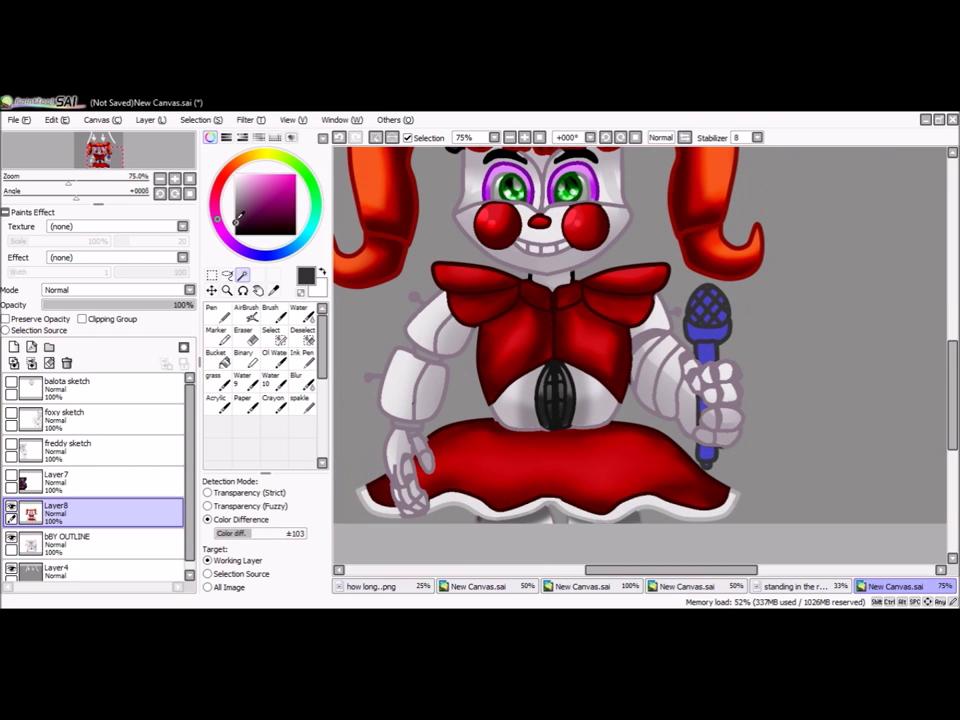
click(213, 311)
click(248, 311)
click(14, 347)
click(115, 289)
click(100, 365)
key(ctrl+z)
key(ctrl+z)
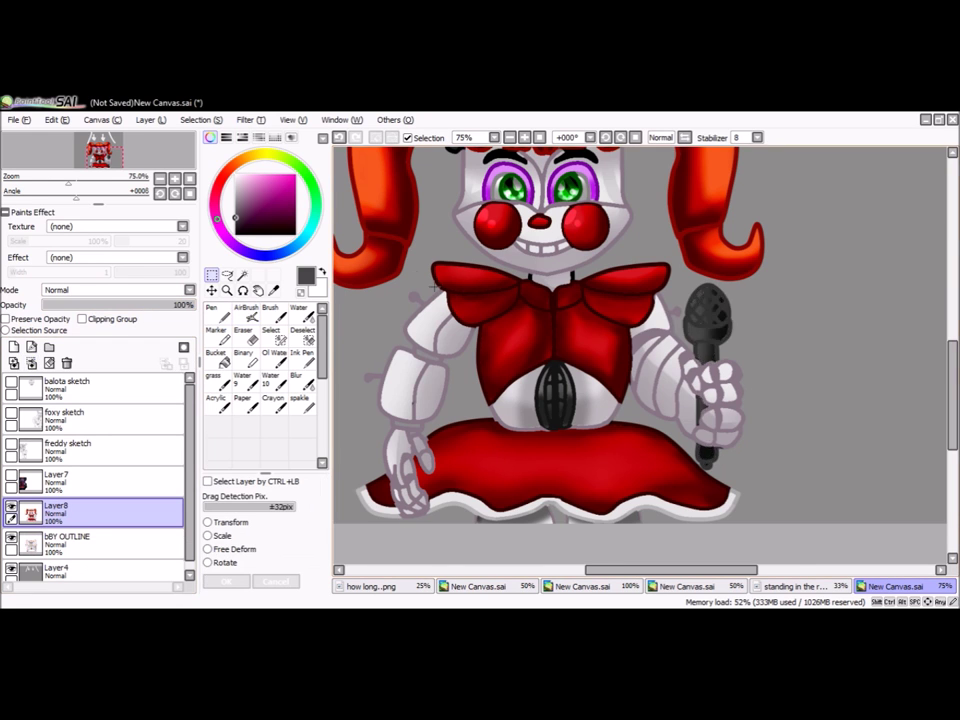
Step: Place the bBY OUTLINE layer above Layer8, merge the two and rename the merged layer Baby
scroll(555, 470, down, 1)
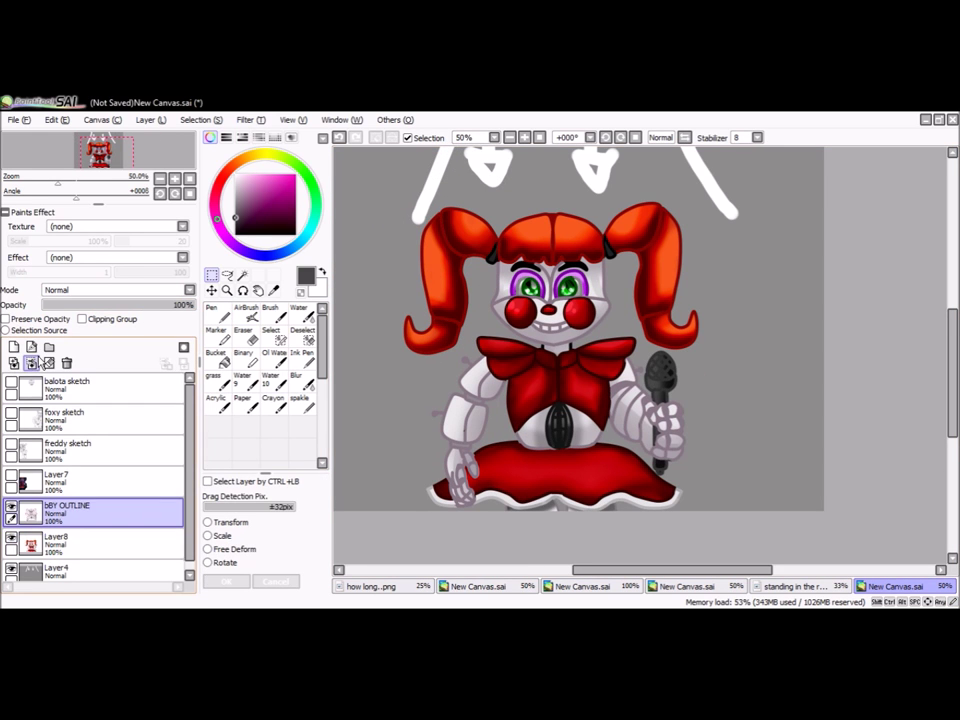
drag(86, 543, 66, 363)
scroll(580, 330, down, 1)
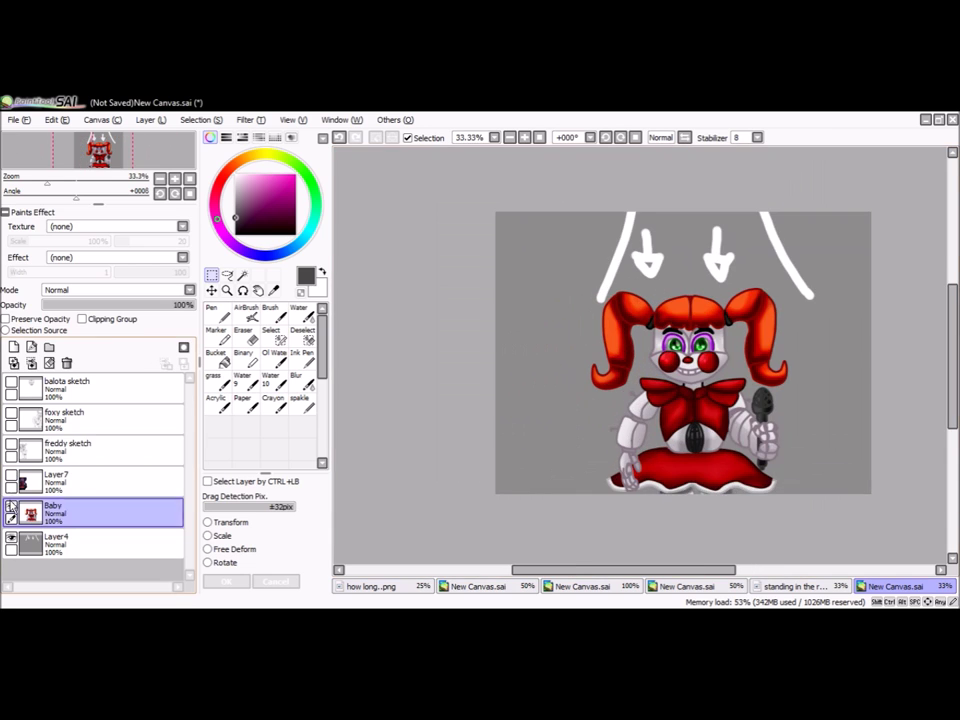
double_click(60, 506)
text(Baby)
key(Return)
Step: Show Layer7 and the freddy sketch layer
click(11, 476)
click(11, 443)
scroll(702, 398, up, 1)
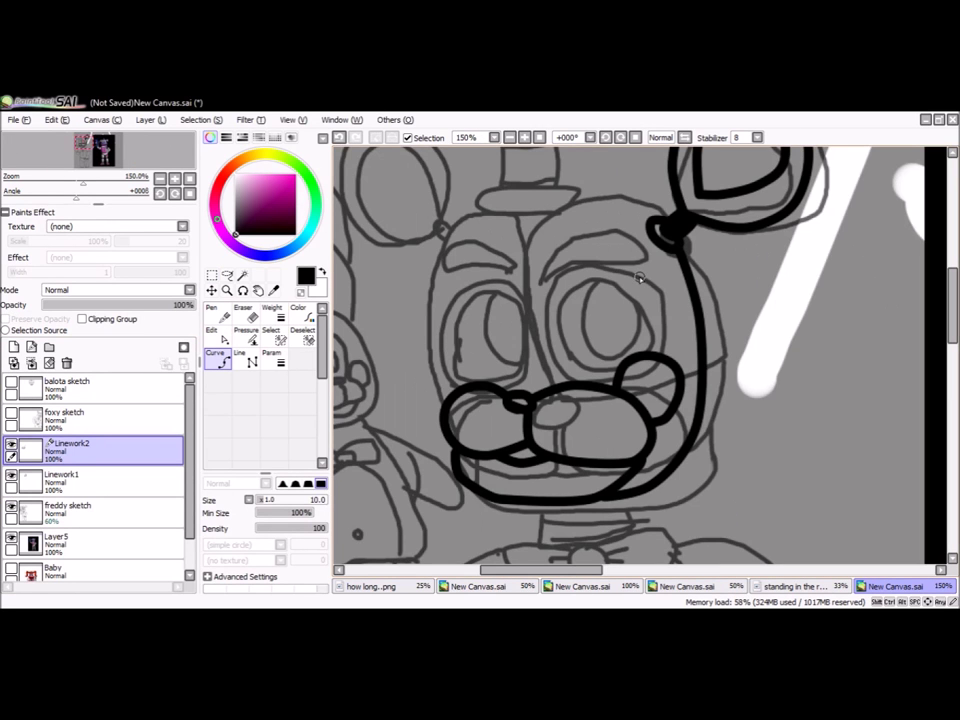
Step: Draw the curved centre and top contour of the bear's face plate with the black Curve tool at size 10 on Linework2
scroll(471, 431, up, 1)
scroll(475, 457, down, 1)
mouse_move(474, 455)
mouse_down()
mouse_move(465, 377)
mouse_move(560, 276)
mouse_up()
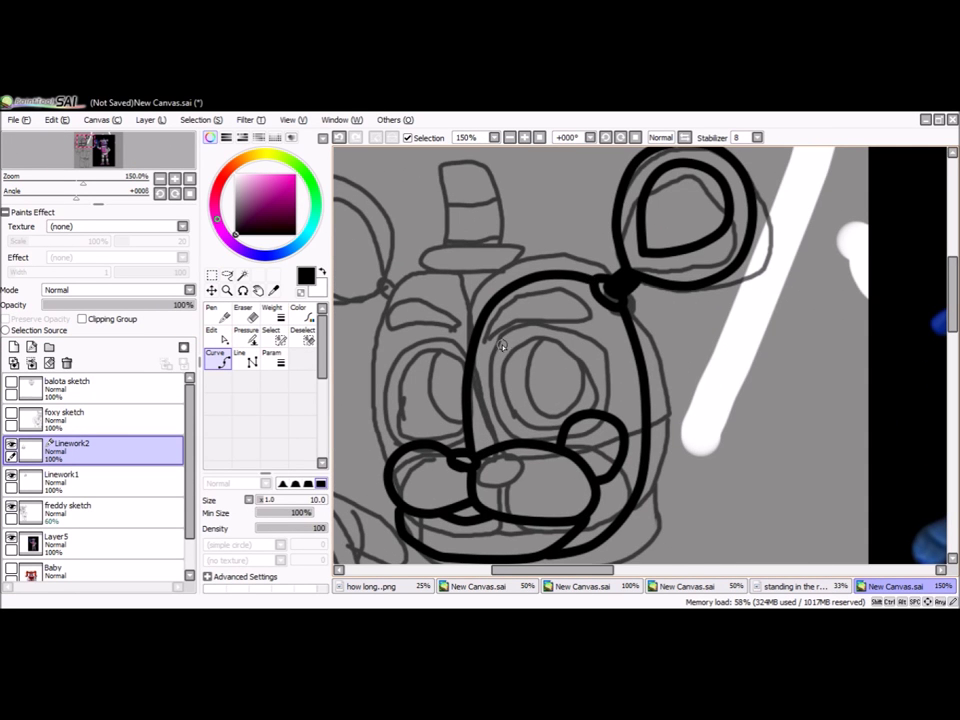
Step: Draw the nested curves of the bear's nearer eye, from socket to pupil, and the eyebrow above it
scroll(503, 346, up, 1)
mouse_move(497, 466)
mouse_down()
mouse_move(502, 385)
mouse_move(576, 455)
mouse_move(550, 369)
mouse_move(558, 377)
mouse_up()
double_click(546, 393)
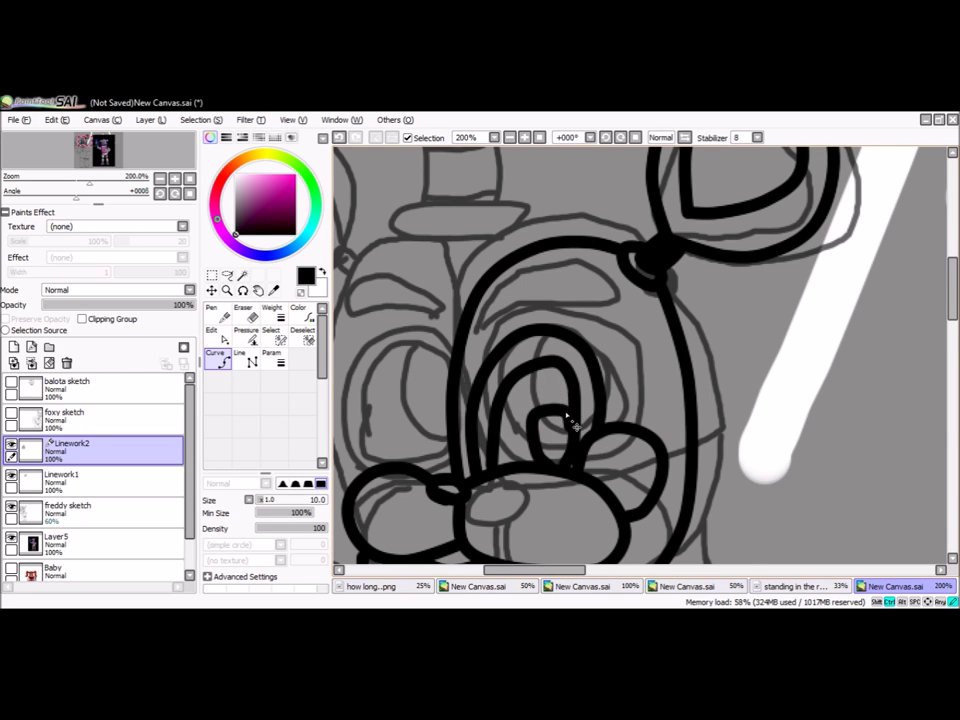
scroll(499, 321, up, 2)
drag(499, 321, 439, 300)
scroll(435, 414, down, 3)
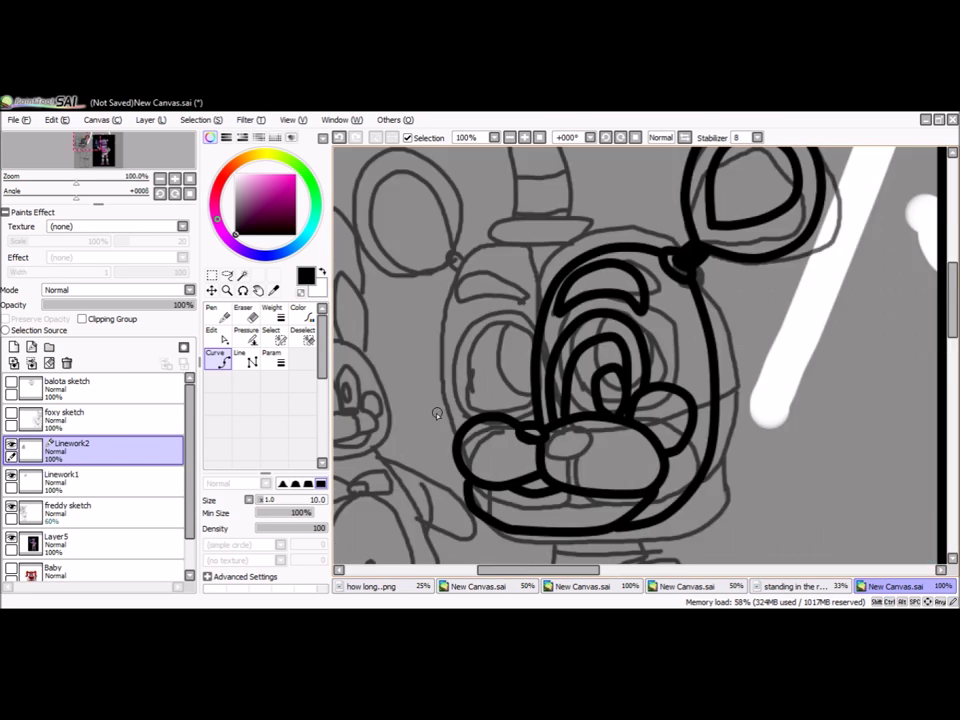
Step: Hide the freddy sketch layer and draw the far side of the bear's head with its eyebrow and eye socket
click(11, 507)
scroll(510, 341, up, 1)
mouse_move(442, 459)
mouse_down()
mouse_move(443, 349)
mouse_move(630, 215)
mouse_up()
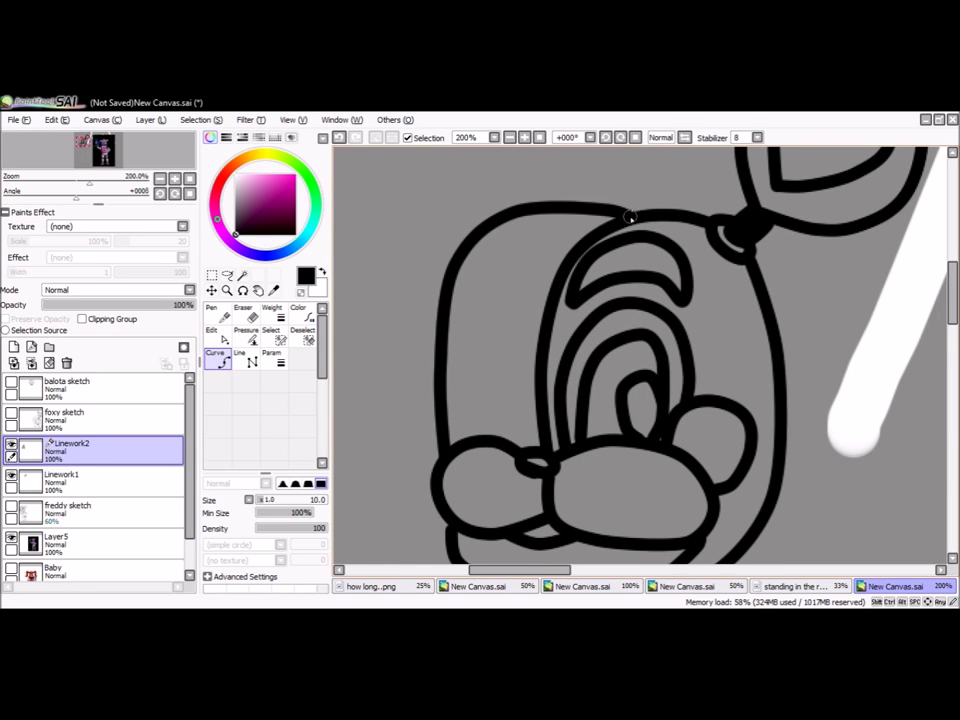
key(ctrl+z)
drag(455, 270, 535, 263)
drag(462, 401, 536, 380)
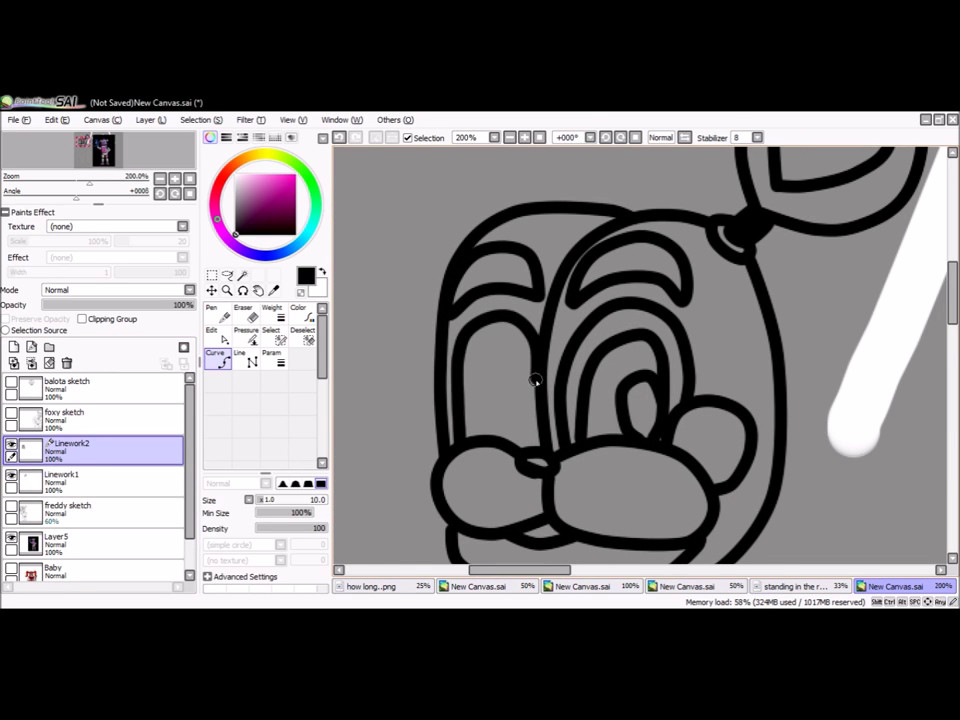
Step: Draw the inner curves of the bear's far eye and a top hat with brim and band on the head
scroll(531, 340, up, 2)
scroll(490, 370, down, 3)
scroll(475, 340, up, 2)
mouse_move(481, 357)
mouse_down()
mouse_move(713, 378)
mouse_move(562, 252)
mouse_move(666, 369)
mouse_up()
scroll(611, 323, down, 2)
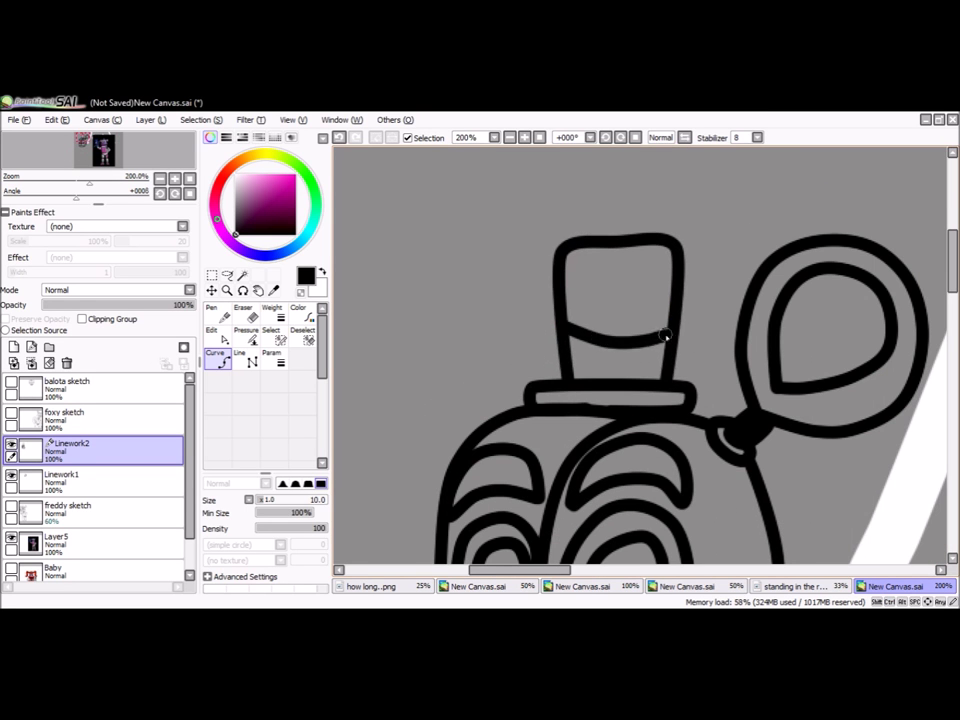
Step: Draw the joint and rounded outer contour of the bear's second ear beside the far eyebrow
scroll(657, 340, down, 4)
scroll(525, 373, up, 3)
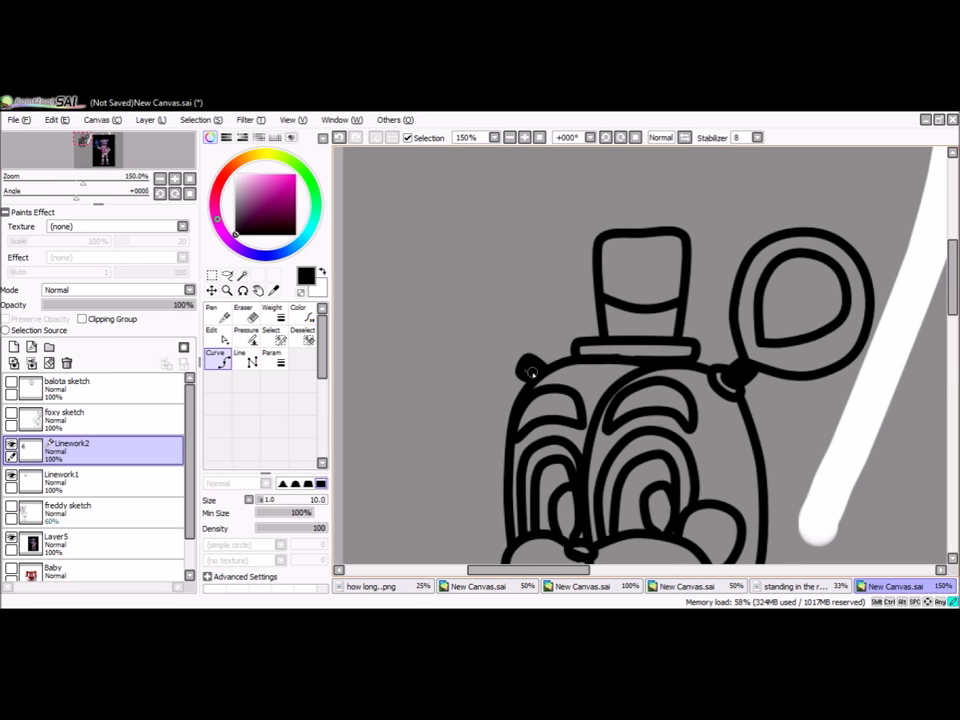
mouse_move(529, 356)
mouse_down()
mouse_move(513, 288)
mouse_move(414, 327)
mouse_move(520, 376)
mouse_move(500, 323)
mouse_up()
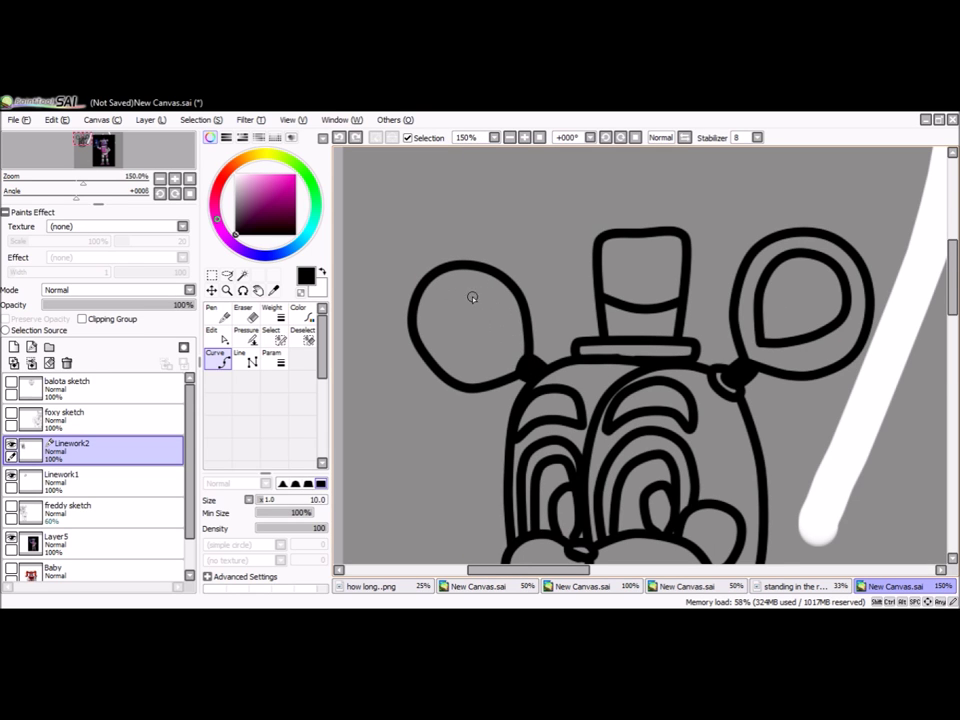
Step: Draw the far ear's inner curve and the dividing line on the bear's lower jaw, and merge Linework2 into Linework1
scroll(628, 437, down, 3)
scroll(602, 403, up, 5)
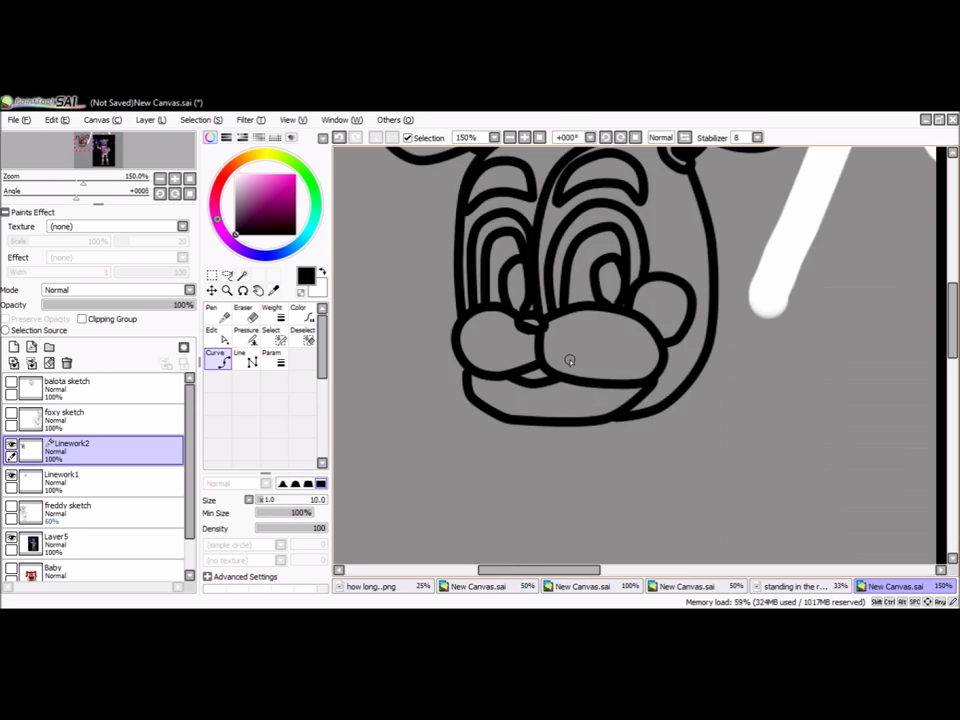
drag(493, 408, 507, 403)
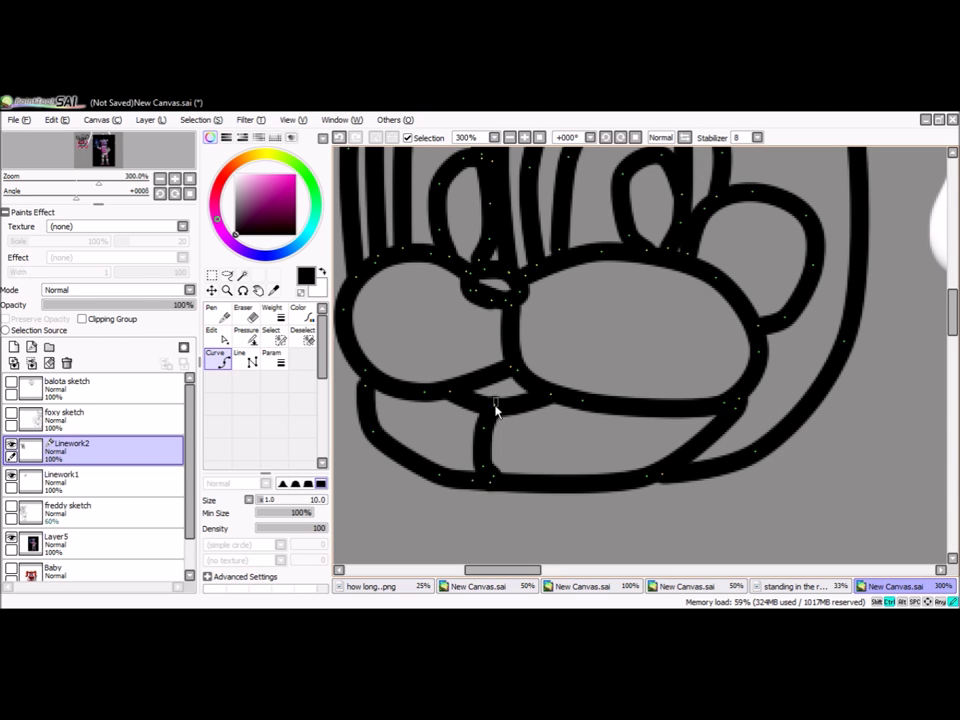
scroll(497, 405, down, 5)
click(32, 363)
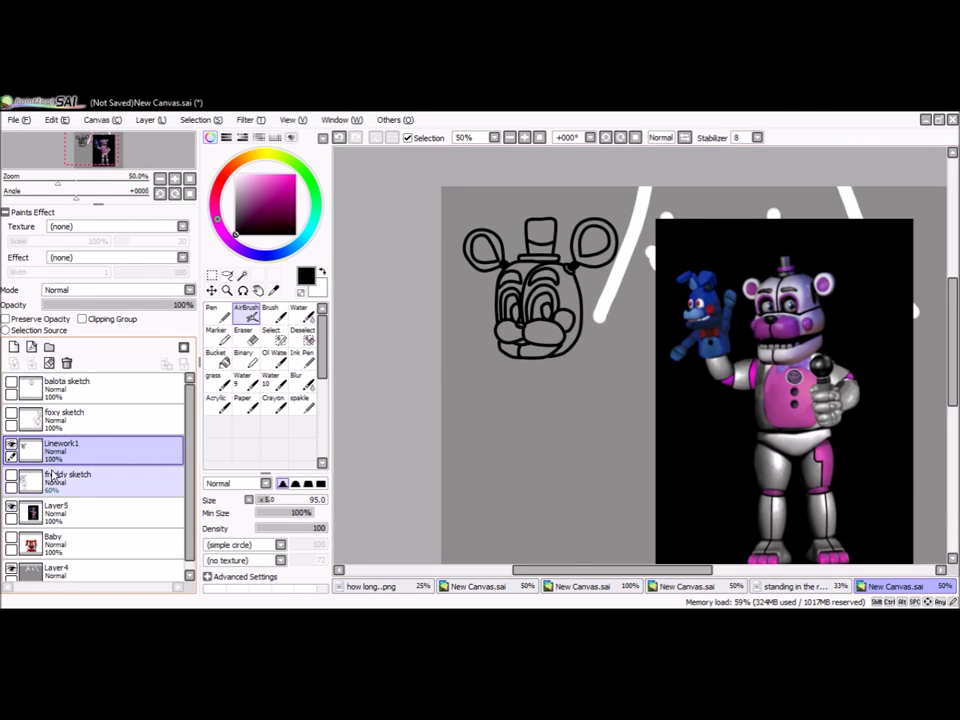
Step: Create a new linework layer and draw the bow tie with its round knot beneath the bear's chin
click(30, 347)
scroll(567, 350, up, 4)
mouse_move(575, 353)
mouse_down()
mouse_move(579, 403)
mouse_move(420, 386)
mouse_up()
scroll(579, 396, down, 5)
scroll(565, 461, up, 3)
drag(523, 281, 662, 339)
Step: Draw the bear's rounded torso outline below the bow tie and the arched belly panel inside it
scroll(662, 339, down, 3)
scroll(533, 518, up, 5)
drag(533, 518, 654, 482)
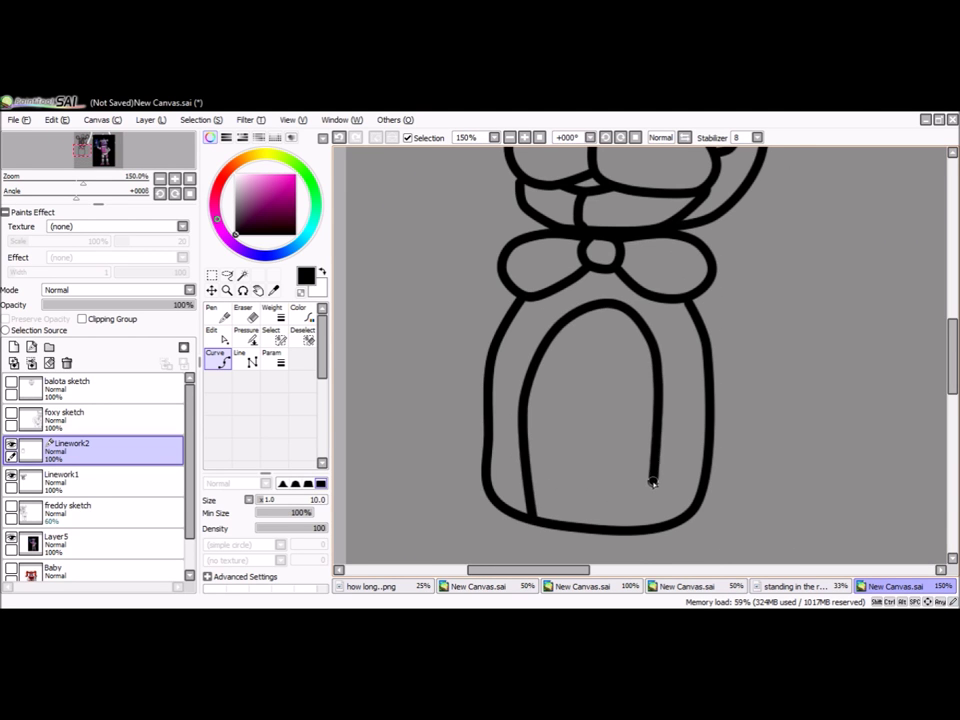
scroll(654, 482, up, 2)
scroll(551, 482, down, 2)
Step: Draw two small round buttons, one above the other, on the bear's belly panel
drag(542, 339, 565, 318)
scroll(551, 482, up, 2)
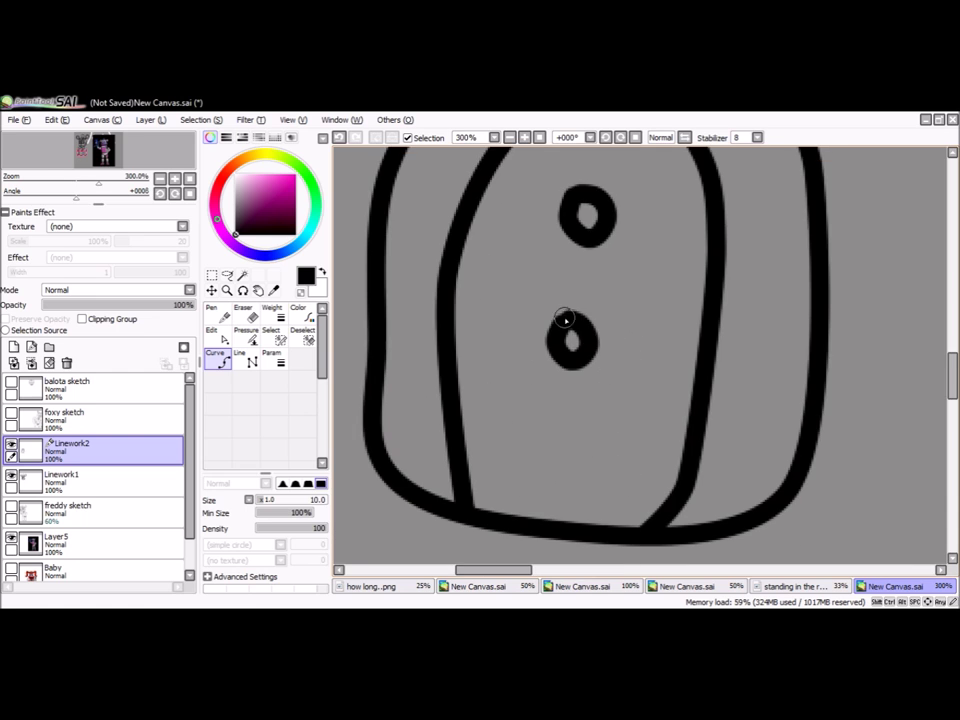
key(ctrl+minus)
key(ctrl+minus)
key(ctrl+minus)
key(ctrl+minus)
Step: Draw the narrow waist joint under the torso and the tapered pelvis piece below it
click(11, 505)
scroll(546, 375, up, 3)
drag(414, 330, 561, 343)
scroll(487, 343, down, 1)
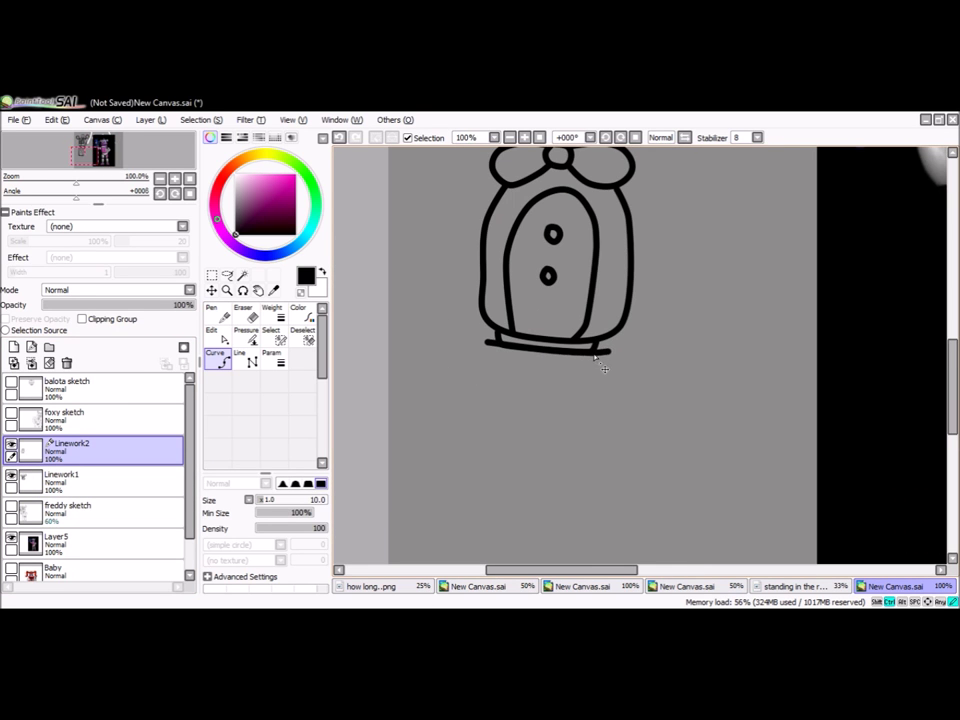
drag(614, 370, 612, 352)
scroll(647, 401, down, 1)
scroll(565, 377, up, 1)
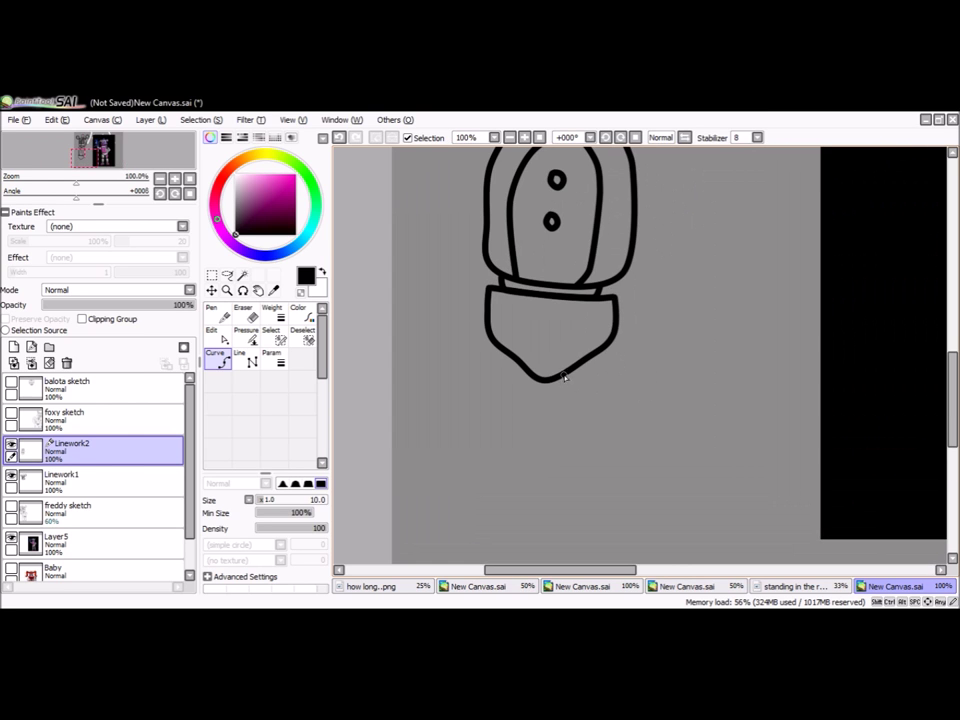
Step: Draw the bear's first leg with a thigh, its stepped panel line, the knee band and the start of the shin
scroll(605, 351, down, 1)
drag(599, 471, 604, 347)
scroll(600, 486, up, 3)
mouse_move(688, 385)
mouse_down()
mouse_move(553, 429)
mouse_move(535, 500)
mouse_up()
drag(690, 420, 729, 500)
Step: Undo the last shin stroke and draw the inner shin contour as a curve running past the canvas's lower edge
key(ctrl+z)
click(553, 428)
click(485, 497)
click(481, 532)
click(535, 516)
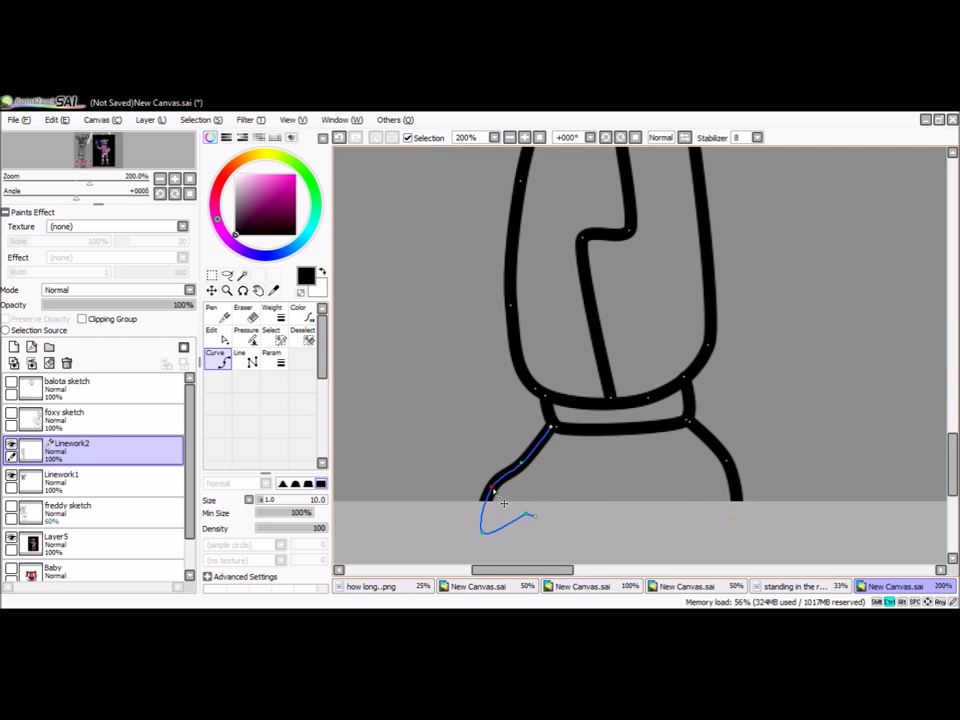
Step: Draw the bear's second leg with its thigh, knee joint, shin outline and vertical shin line
scroll(491, 511, down, 4)
scroll(560, 263, up, 3)
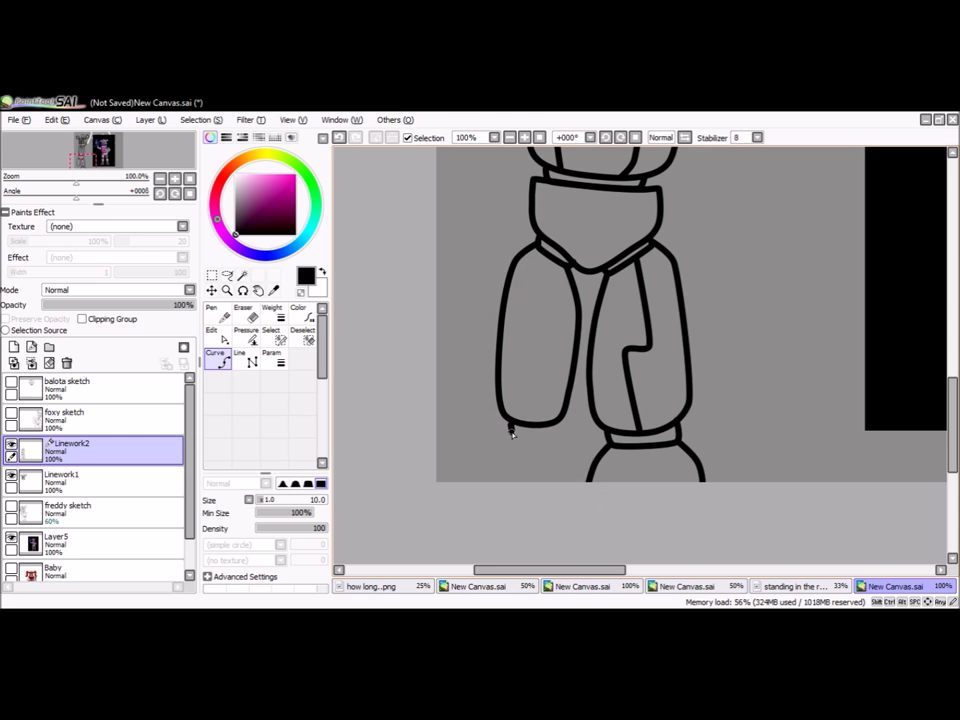
scroll(481, 474, down, 3)
scroll(542, 456, up, 2)
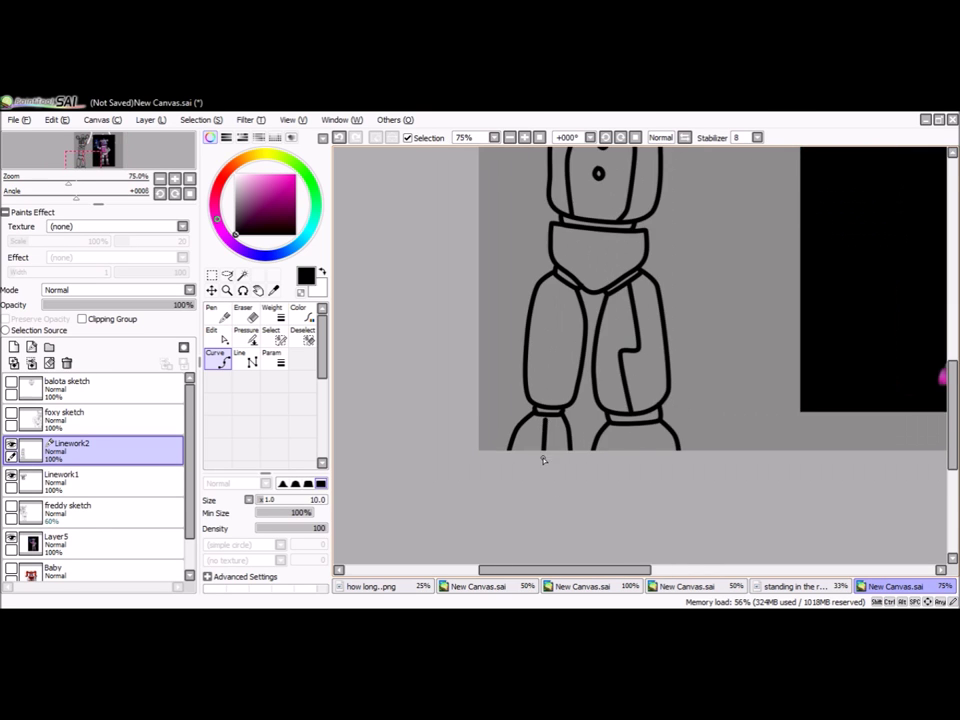
scroll(560, 445, down, 2)
Step: Merge the leg curves into Linework1 and enlarge the bear linework with a free transform so the legs run off the canvas
scroll(590, 296, up, 2)
click(11, 505)
scroll(560, 300, down, 2)
key(ctrl+t)
key(Escape)
key(ctrl+t)
drag(634, 452, 651, 476)
key(Return)
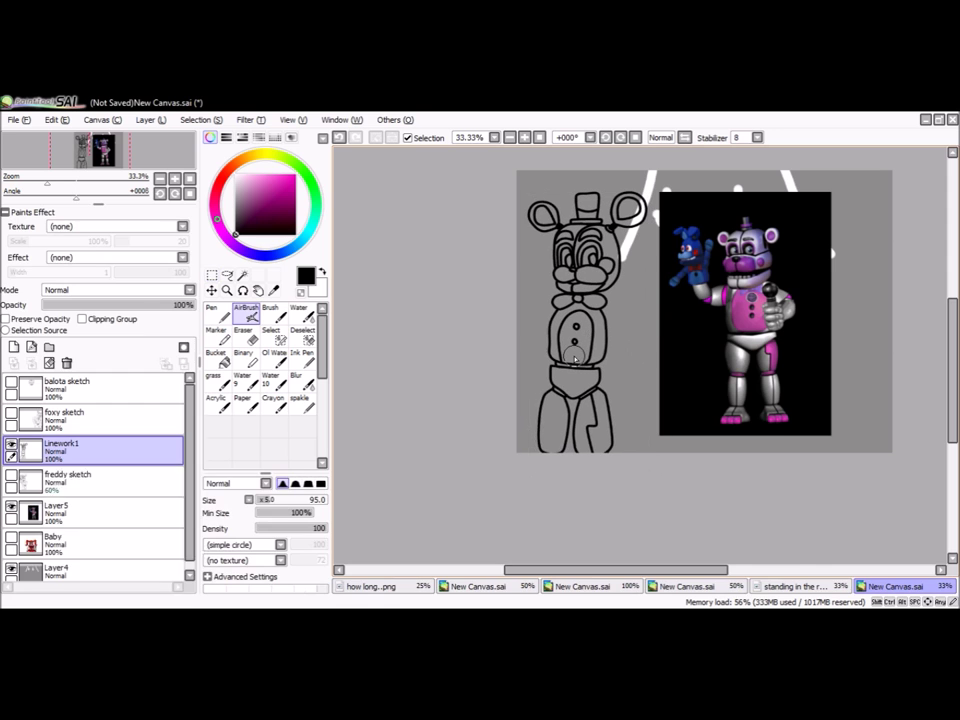
Step: Hide the Layer5 reference image, show the Baby layer and create a new linework layer
click(11, 505)
click(11, 536)
click(31, 347)
Step: Draw the bear's upper arm beside the bow tie with the joint band and the rounded elbow segment below it
key(ctrl+plus)
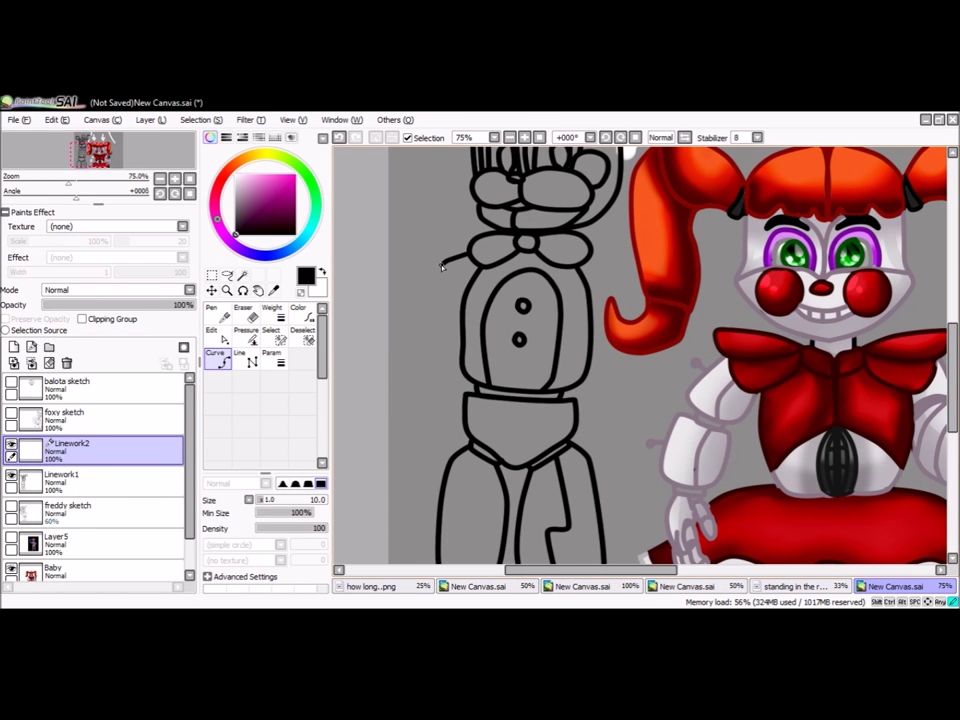
scroll(441, 266, up, 3)
scroll(478, 345, down, 1)
mouse_move(440, 321)
mouse_down()
mouse_move(418, 440)
mouse_move(512, 380)
mouse_move(479, 332)
mouse_move(482, 290)
mouse_up()
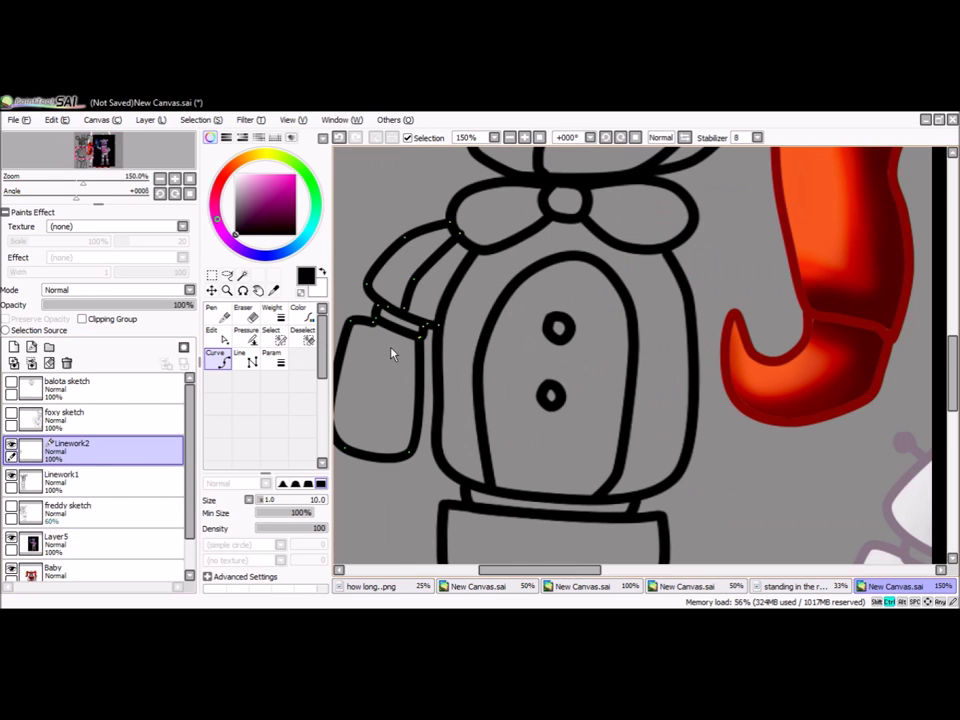
Step: Draw the raised forearm extending upward from the elbow segment along the canvas edge
scroll(410, 342, down, 3)
scroll(411, 340, up, 2)
mouse_move(407, 364)
mouse_down()
mouse_move(388, 212)
mouse_move(425, 355)
mouse_up()
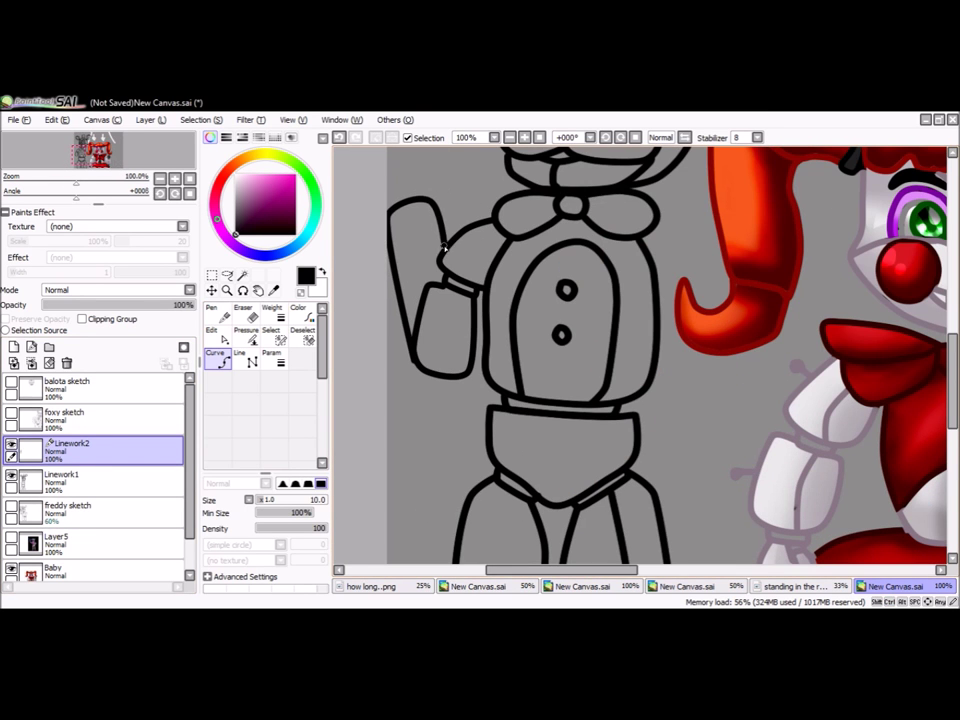
Step: Draw the hand puppet's body over the top of the raised forearm and its jointed arm hanging at the side
scroll(417, 426, down, 1)
scroll(451, 470, down, 2)
scroll(420, 300, up, 4)
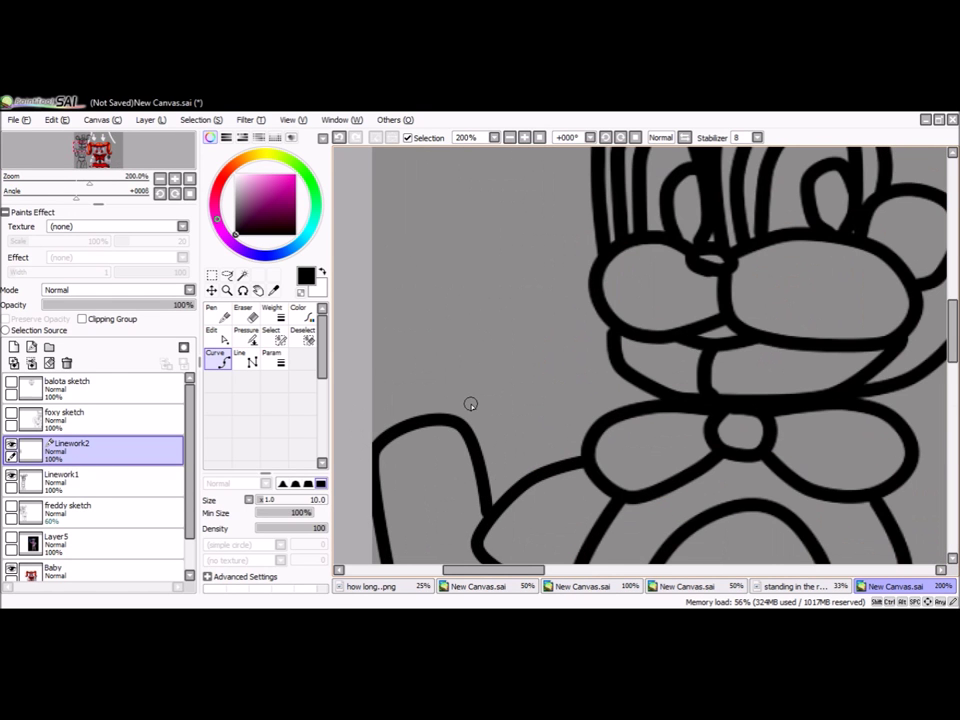
scroll(469, 401, down, 3)
scroll(441, 364, up, 2)
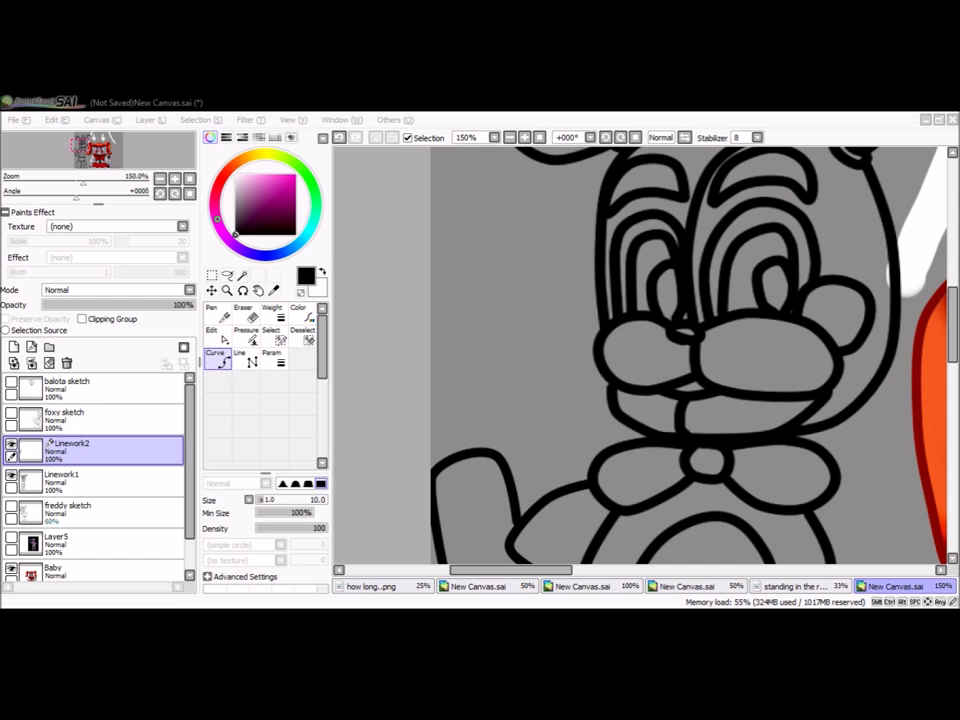
scroll(525, 419, up, 1)
drag(602, 381, 615, 227)
scroll(604, 223, down, 3)
scroll(616, 243, up, 3)
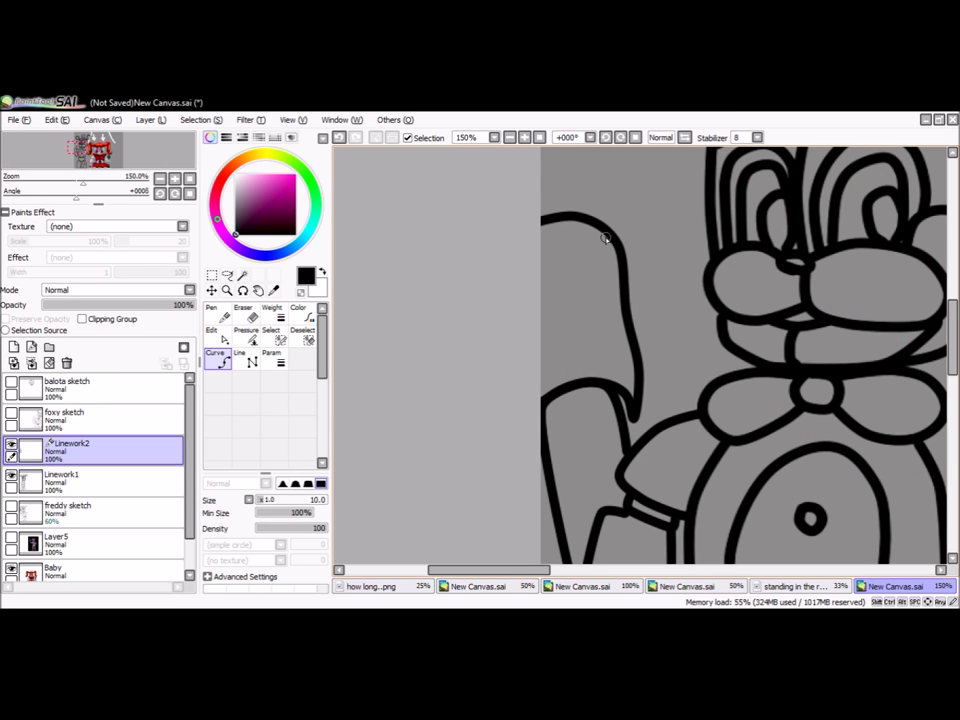
scroll(679, 367, up, 3)
scroll(553, 424, down, 2)
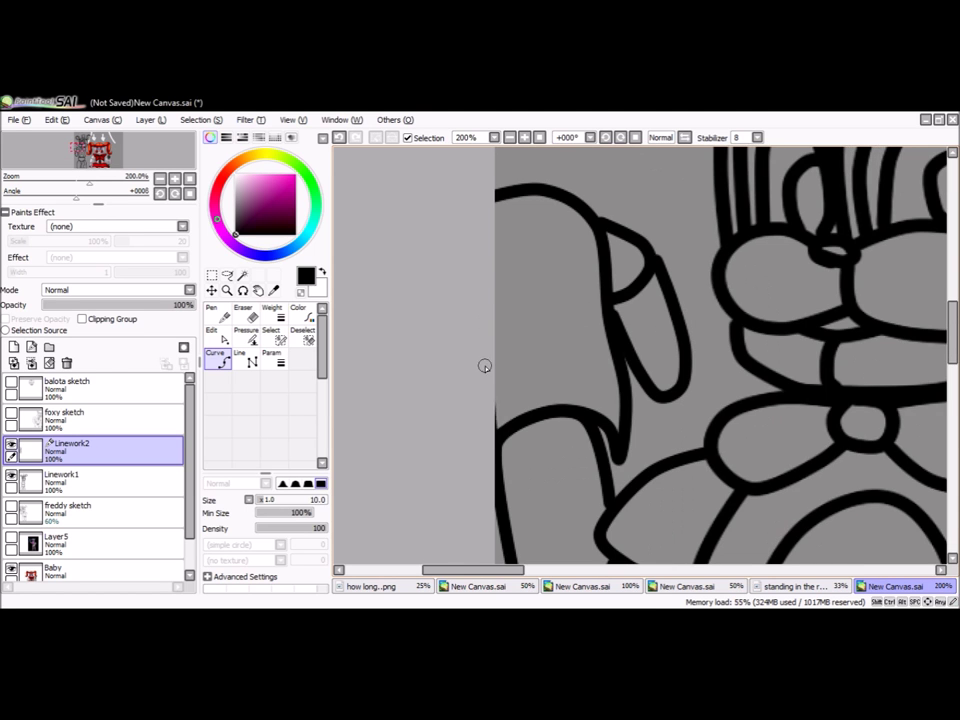
Step: Draw the puppet's small bow tie, arched belly panel and round button
scroll(591, 411, up, 4)
drag(553, 349, 525, 306)
scroll(525, 306, down, 1)
mouse_move(500, 215)
mouse_down()
mouse_move(504, 253)
mouse_move(536, 214)
mouse_move(510, 226)
mouse_up()
Step: Draw the puppet's head outline above the bow tie with two oval eyes, a nose and a rounded muzzle
scroll(512, 250, down, 7)
scroll(533, 388, up, 4)
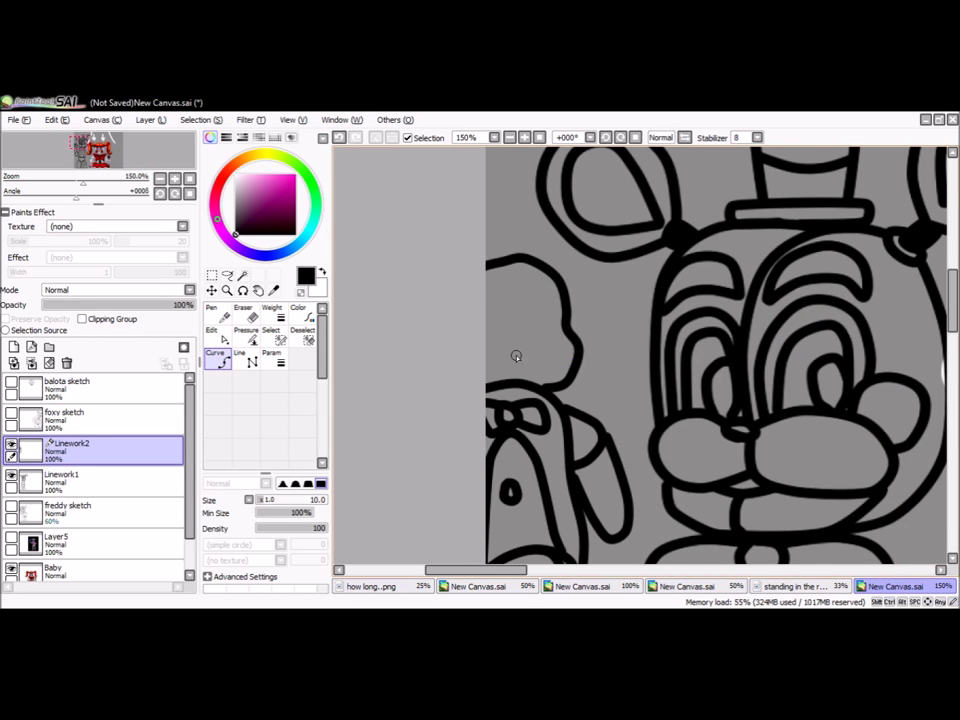
scroll(518, 356, up, 2)
click(515, 335)
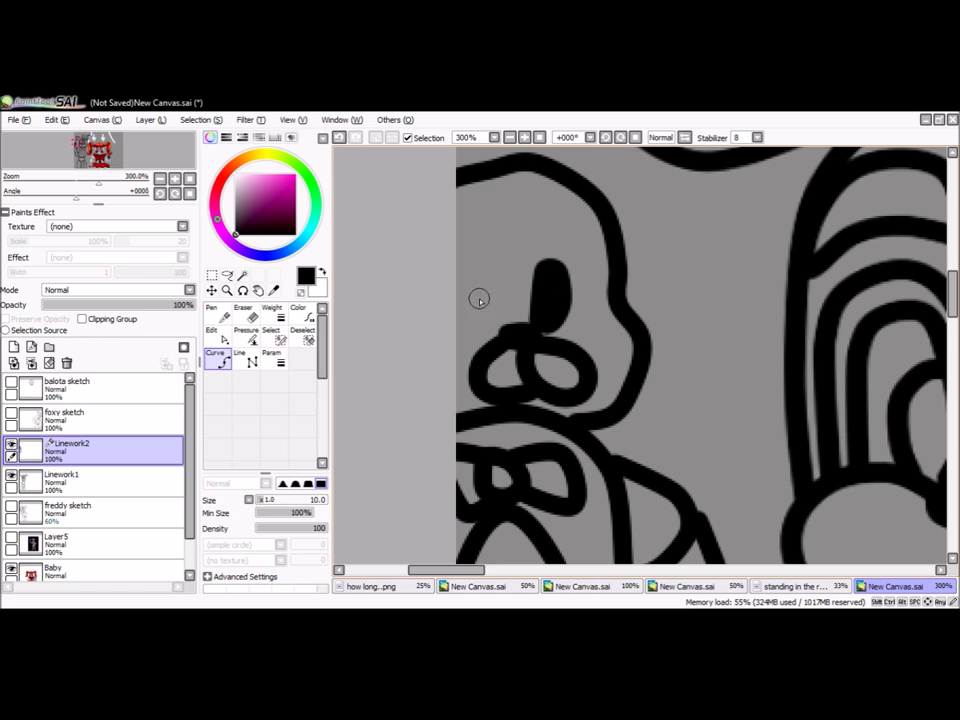
scroll(492, 280, down, 5)
scroll(480, 280, up, 3)
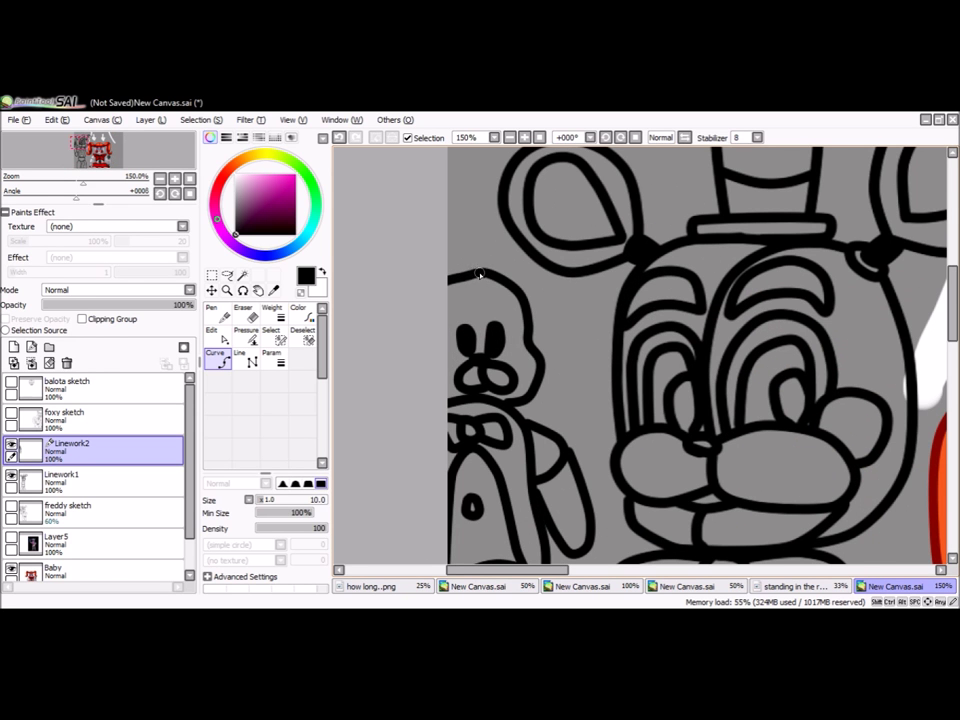
Step: Draw the puppet's two tall rabbit ears rising from the head beside the bear's ear
drag(480, 273, 492, 302)
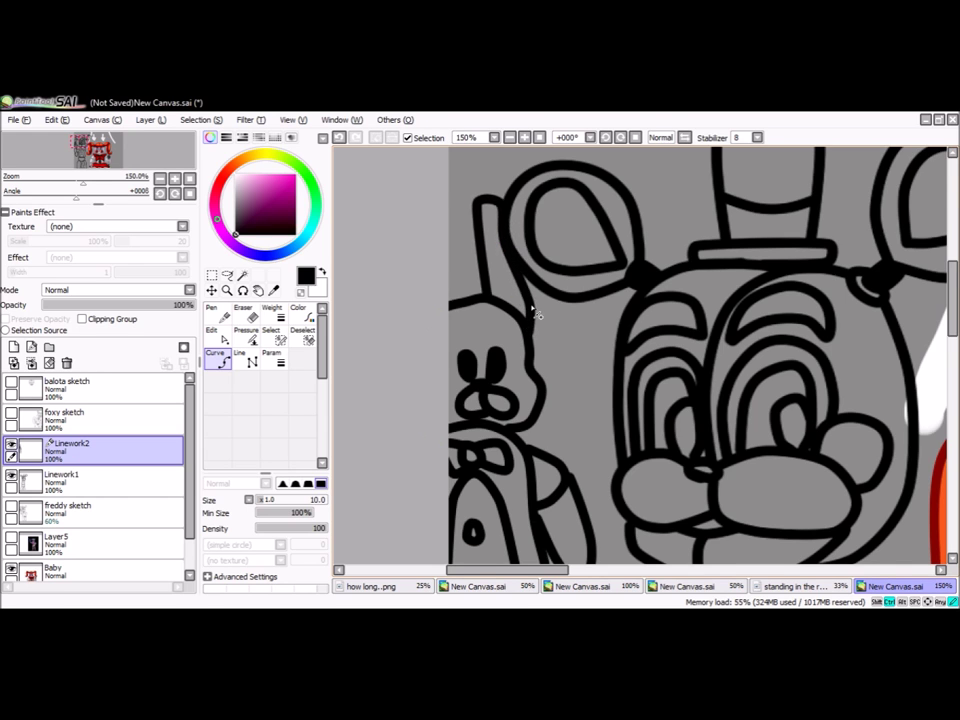
drag(480, 200, 511, 311)
click(535, 214)
click(520, 317)
double_click(541, 266)
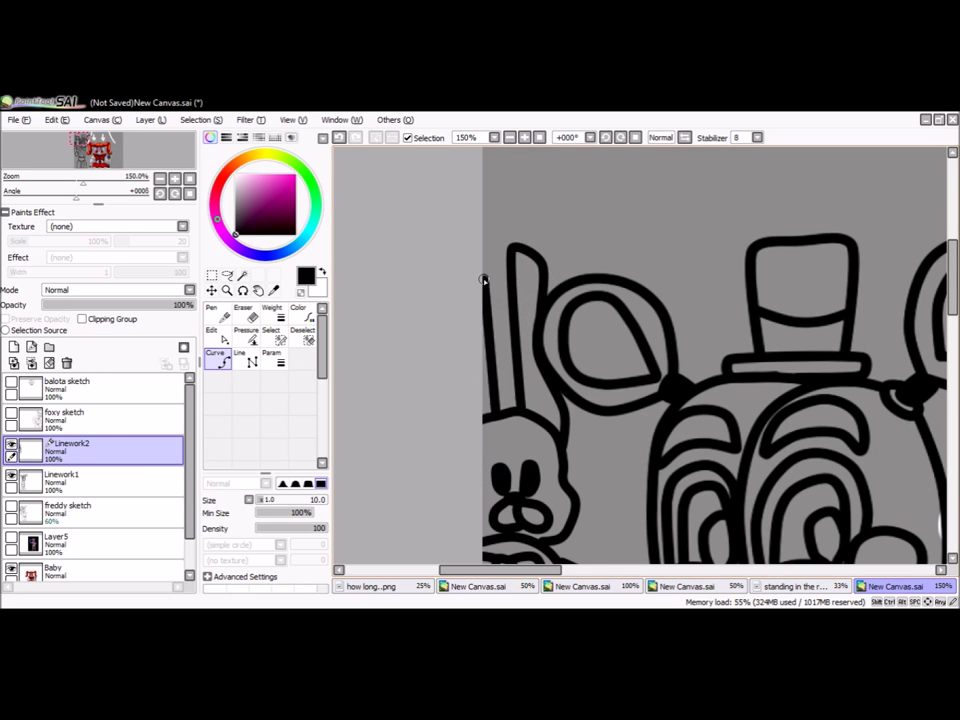
Step: Merge the puppet linework into Linework1 and draw the bear's other upper arm on a fresh Linework2 layer
scroll(484, 280, down, 3)
key(Page_Down)
key(Page_Up)
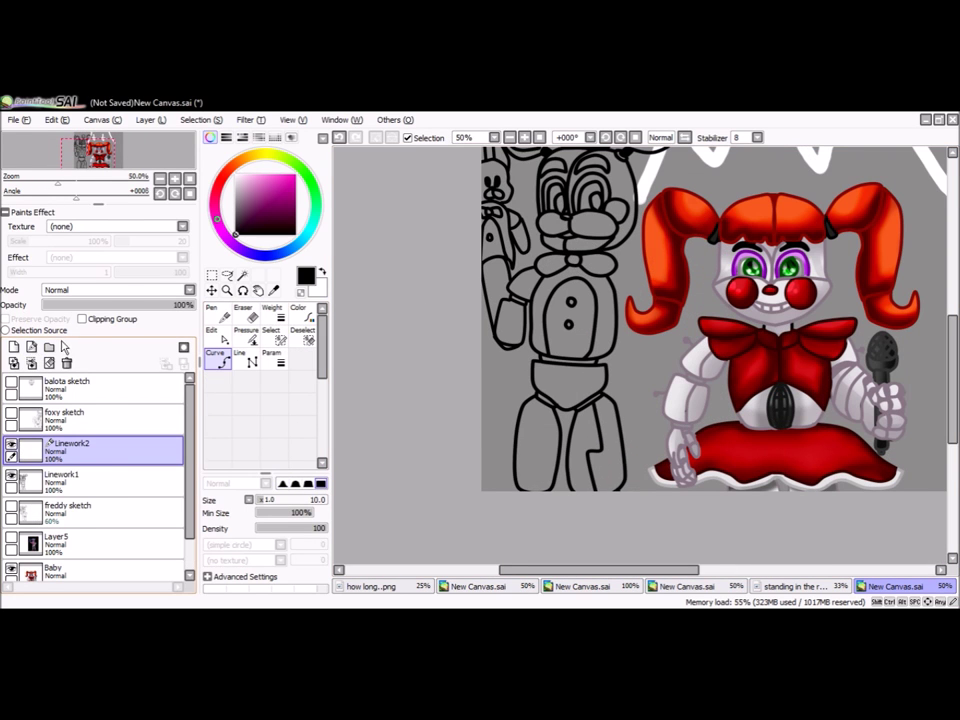
scroll(600, 250, up, 3)
scroll(603, 402, down, 1)
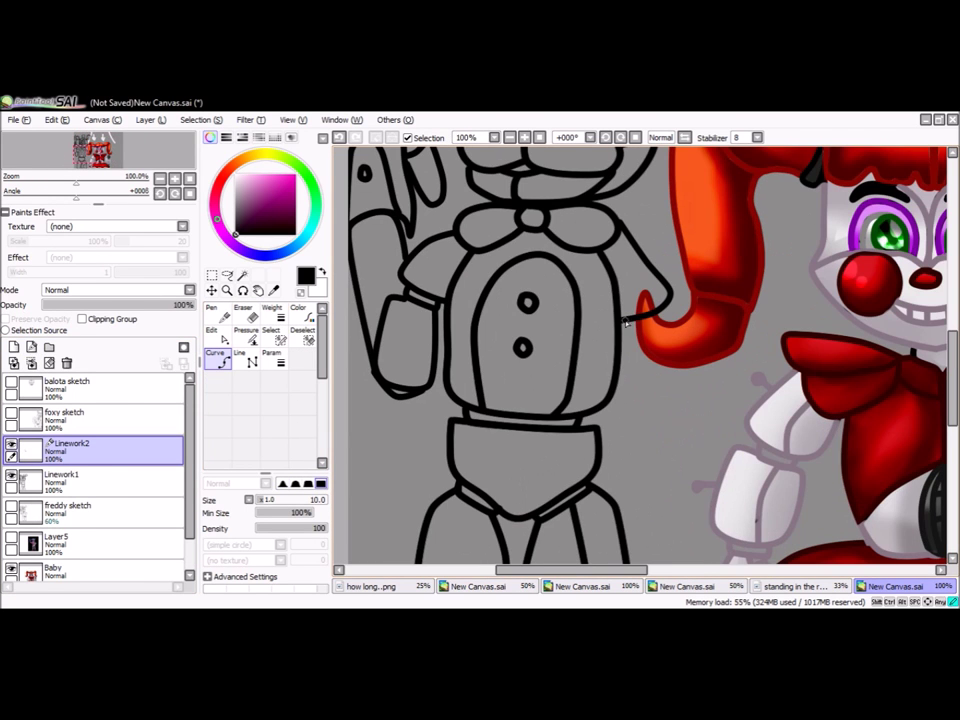
Step: Draw the elbow joint, rounded forearm and thin wrist cuff of the bear's second arm
scroll(662, 318, up, 1)
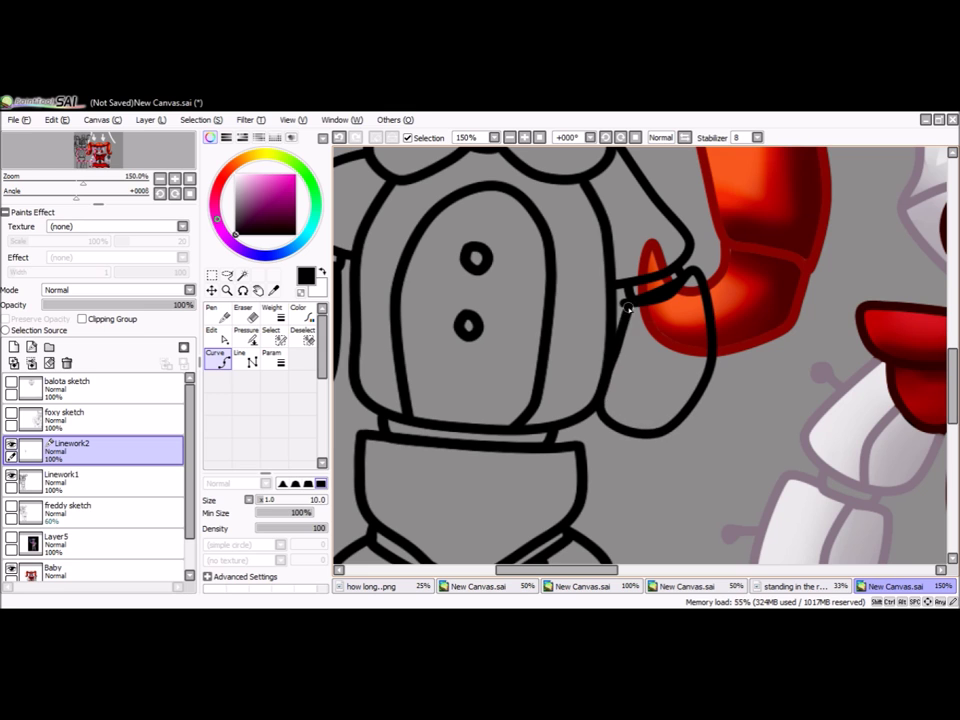
scroll(616, 384, up, 2)
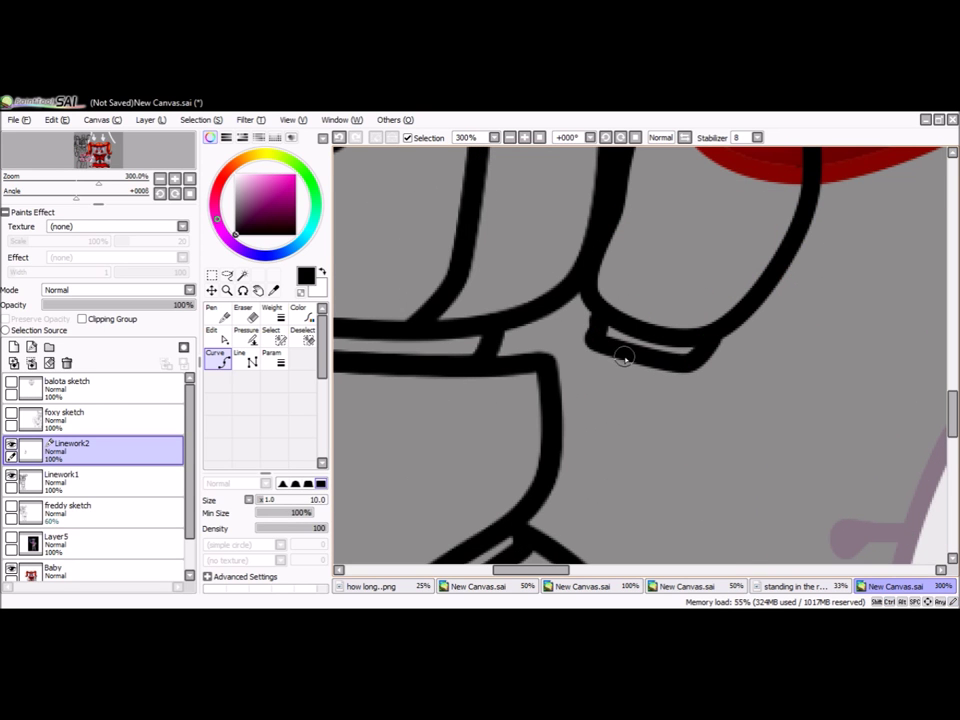
scroll(645, 375, down, 1)
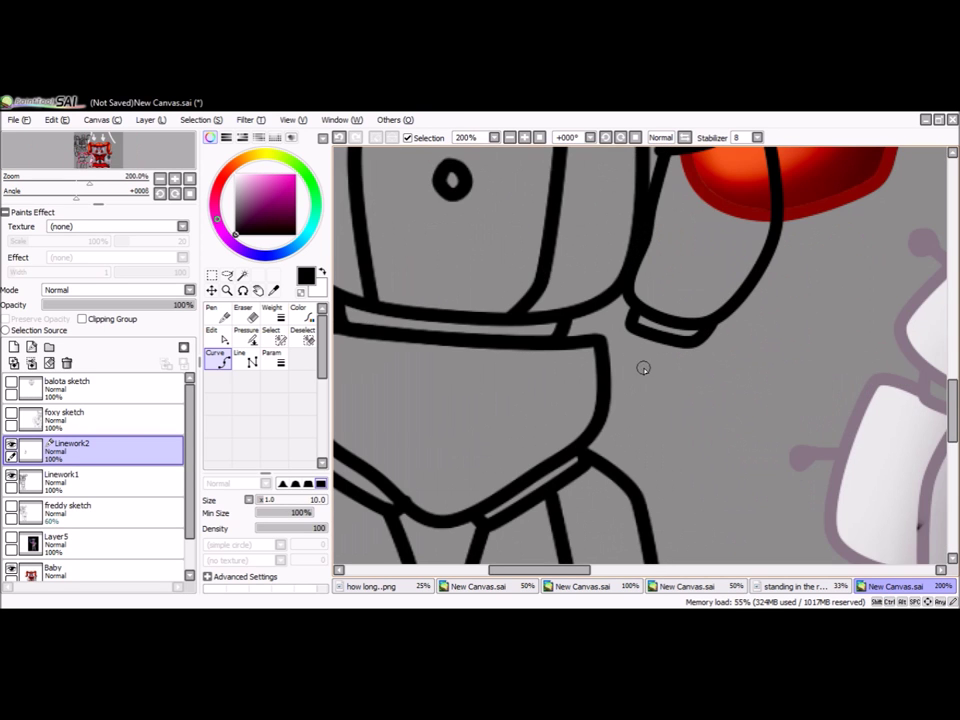
Step: On a fresh Linework2 layer, draw the microphone handle below the wrist cuff and the round microphone head with its dividing curve
scroll(340, 350, down, 3)
scroll(452, 355, up, 4)
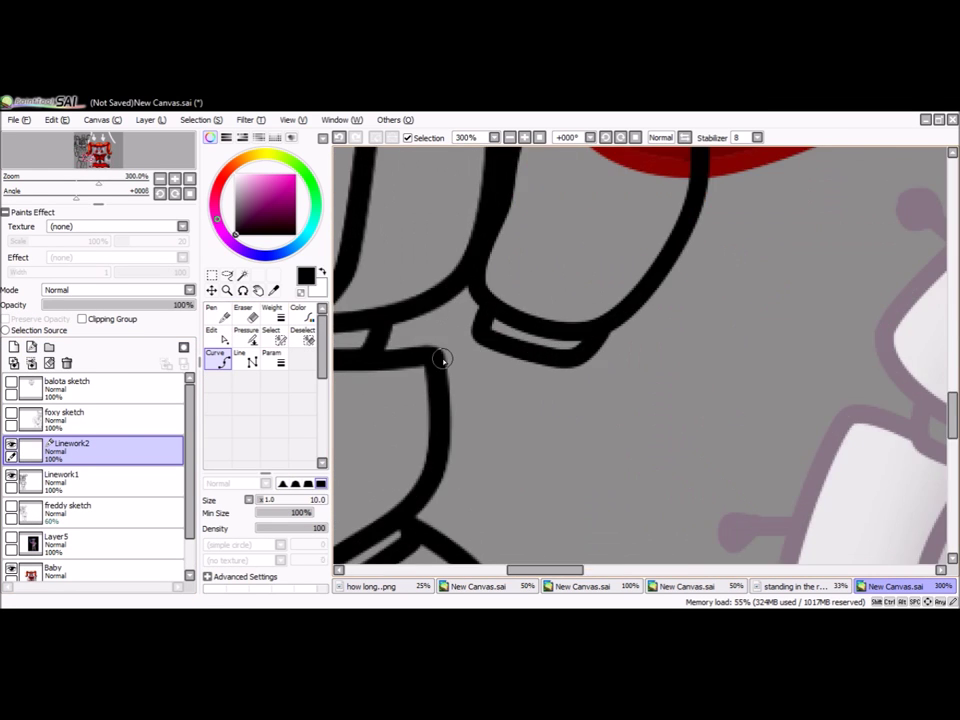
scroll(452, 345, down, 2)
scroll(563, 270, up, 1)
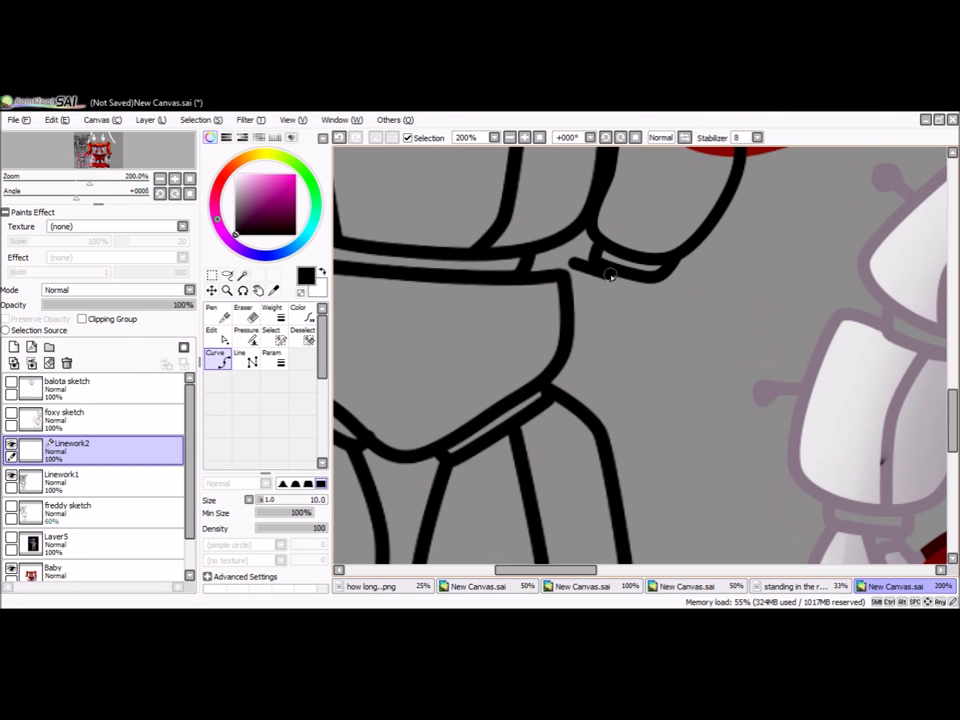
click(701, 337)
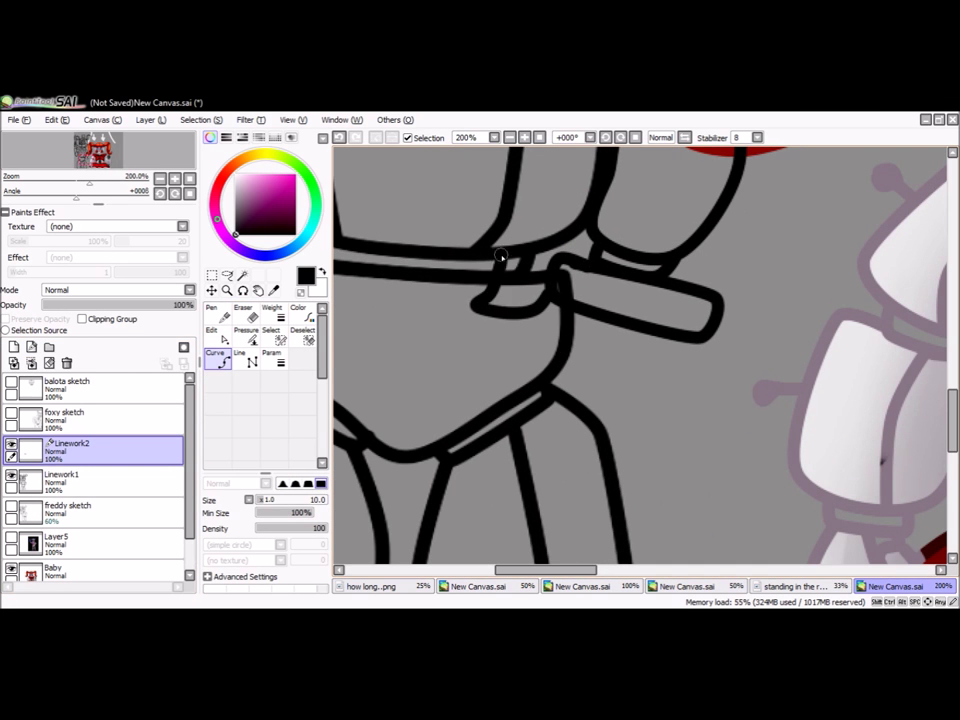
scroll(488, 233, down, 1)
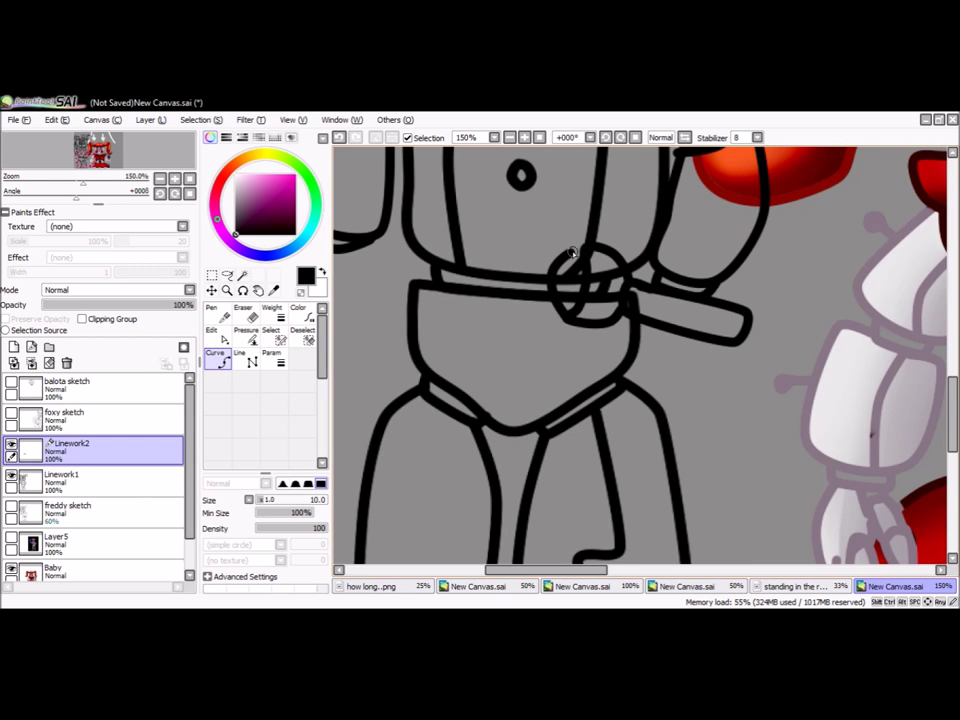
Step: Draw the curled fingers wrapped around the microphone handle and erase the handle lines crossing them
scroll(565, 258, up, 2)
click(579, 302)
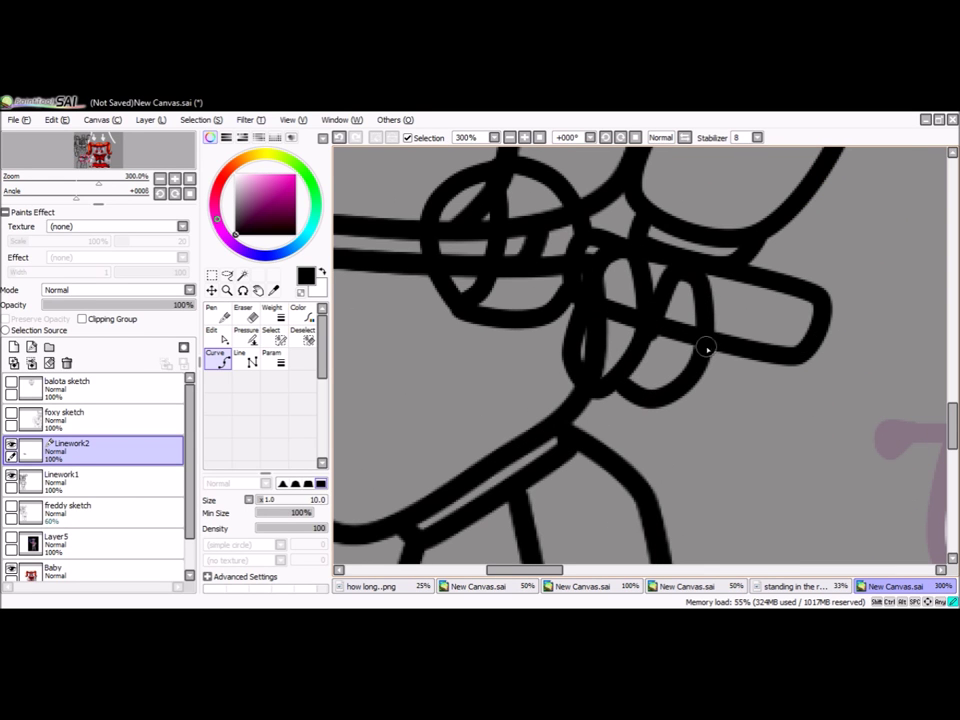
click(706, 348)
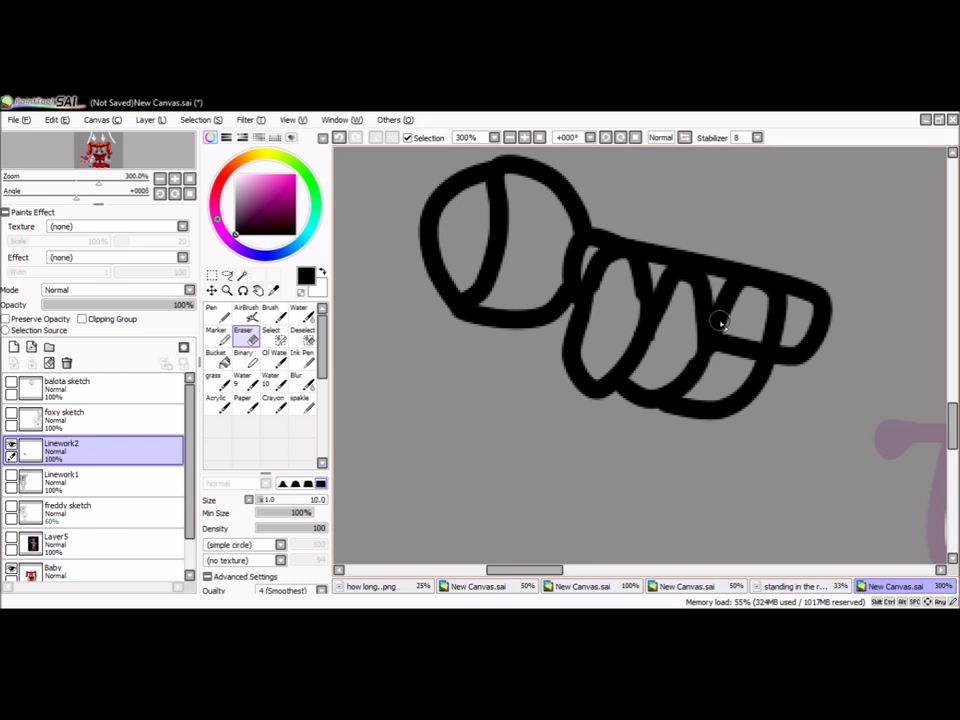
Step: Draw two joint lines across the curled fingers with the Pen
key(n)
drag(600, 300, 750, 332)
drag(578, 349, 748, 388)
Step: Draw crossing grille lines inside the end section of the microphone head
scroll(471, 266, down, 2)
scroll(534, 365, up, 3)
drag(515, 335, 534, 365)
drag(556, 255, 540, 398)
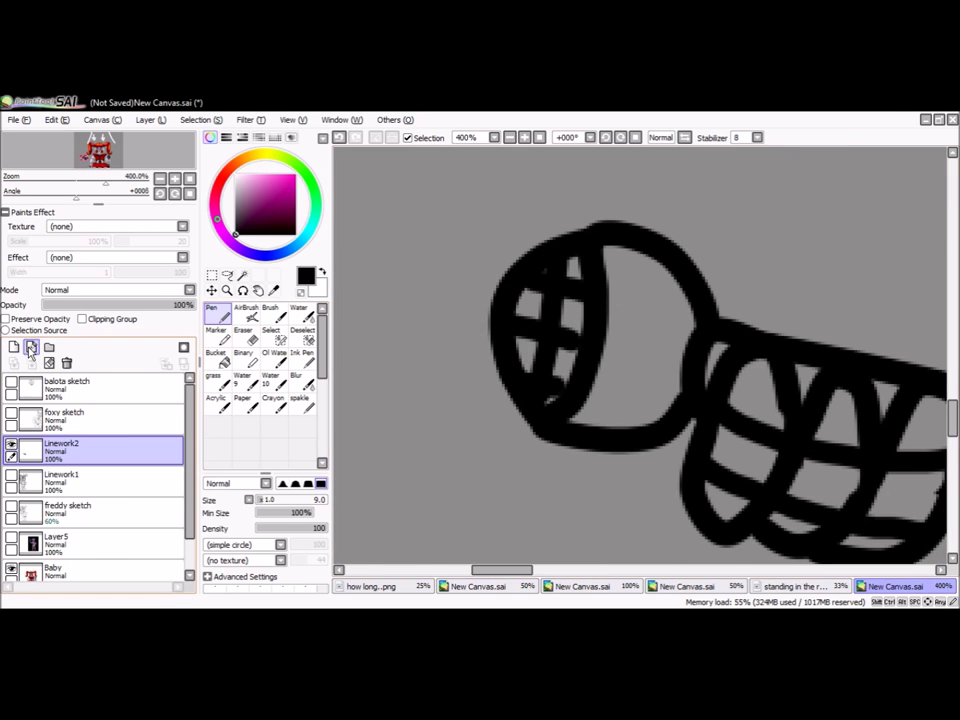
Step: Show Linework1 together with Linework2 and erase the Linework1 body lines that cross the microphone and hand
scroll(600, 350, down, 3)
click(60, 480)
drag(180, 304, 80, 304)
scroll(600, 350, up, 3)
click(60, 450)
click(253, 338)
click(60, 480)
drag(490, 360, 640, 355)
Step: Merge Linework2 into Linework1 and remove the freddy sketch layer from the layer stack
click(90, 456)
key(ctrl+e)
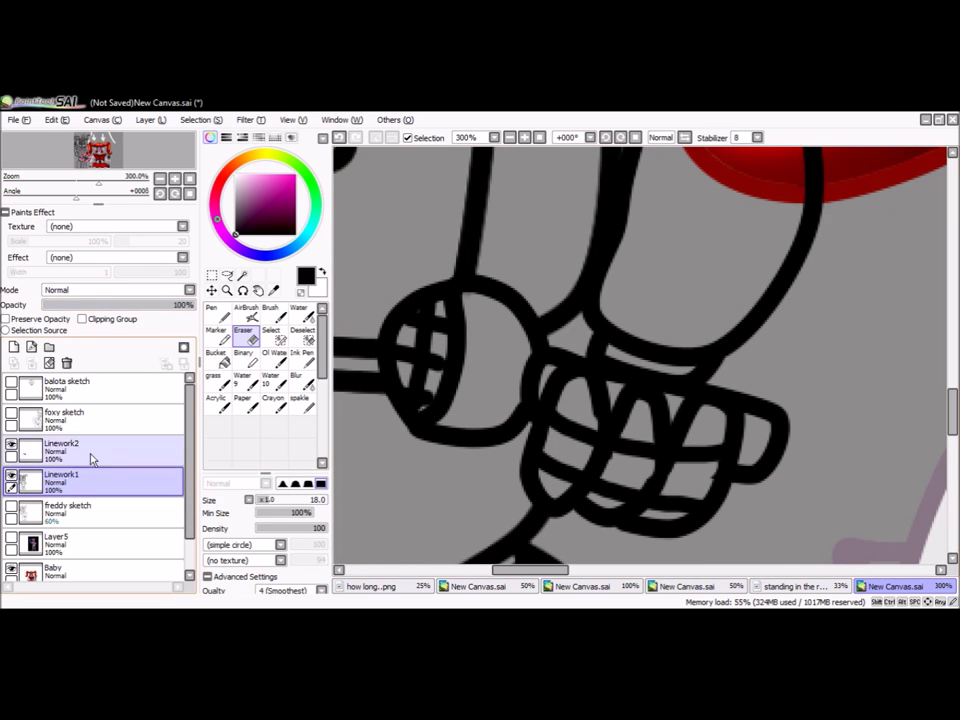
scroll(640, 360, down, 8)
click(64, 482)
key(ctrl+e)
scroll(785, 328, up, 3)
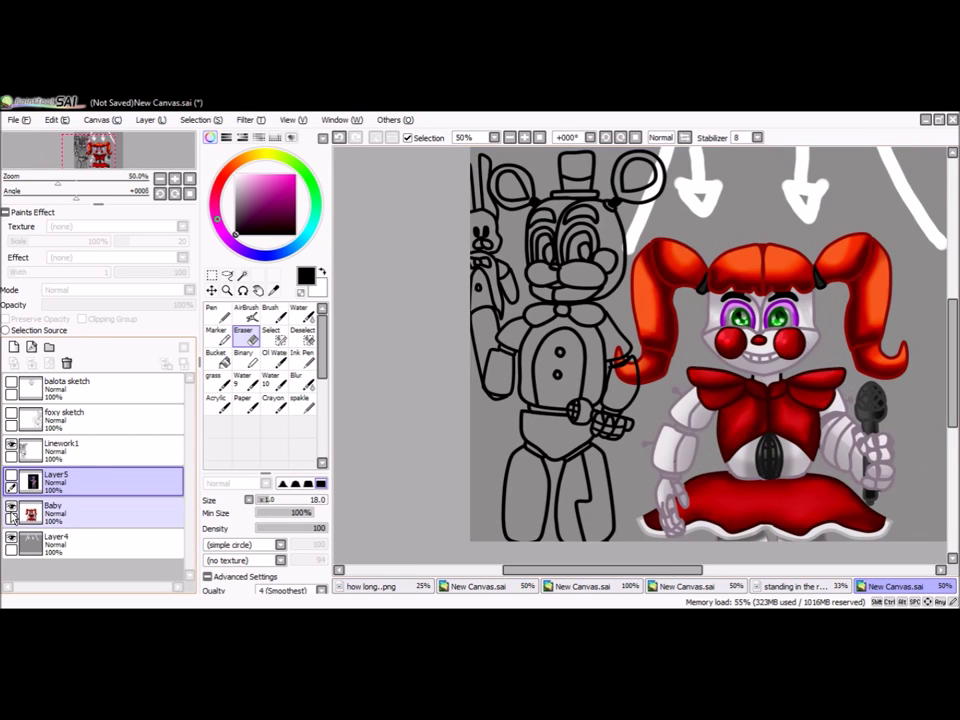
Step: Hide the Baby layer, show the Layer5 reference picture, and make Linework1 the active layer
click(10, 506)
key(ctrl+v)
click(60, 447)
Step: Select Freddy's white areas on Linework1 with the Magic Wand: ear rims, head, torso, arms, fingers, pelvis and legs
click(242, 274)
scroll(560, 360, up, 1)
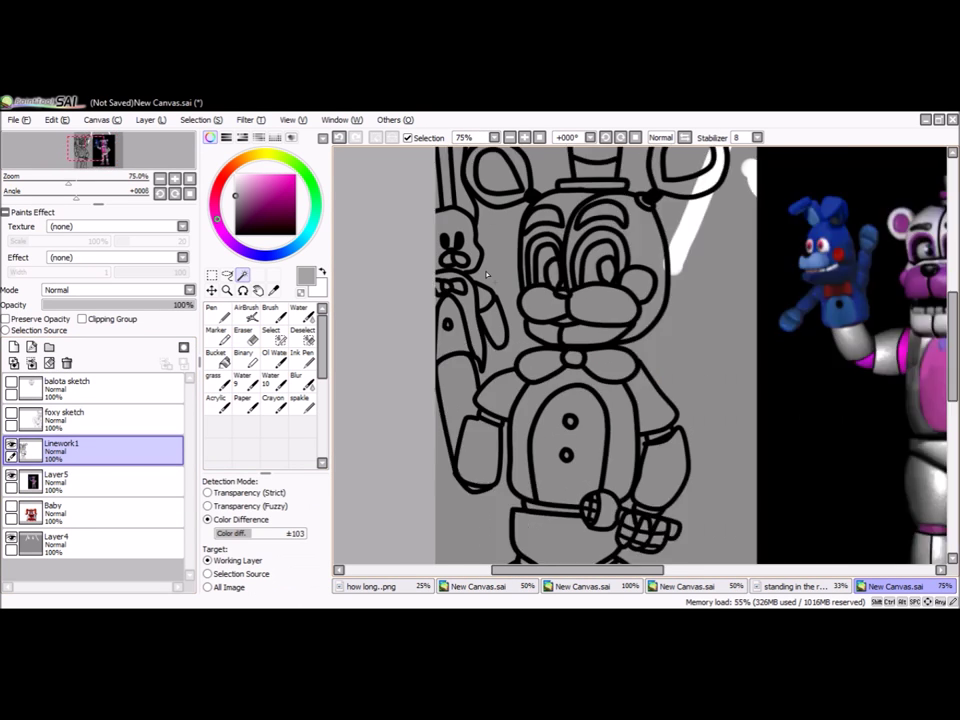
scroll(560, 360, up, 1)
click(430, 440)
scroll(560, 360, down, 1)
click(505, 410)
click(580, 470)
scroll(642, 420, up, 3)
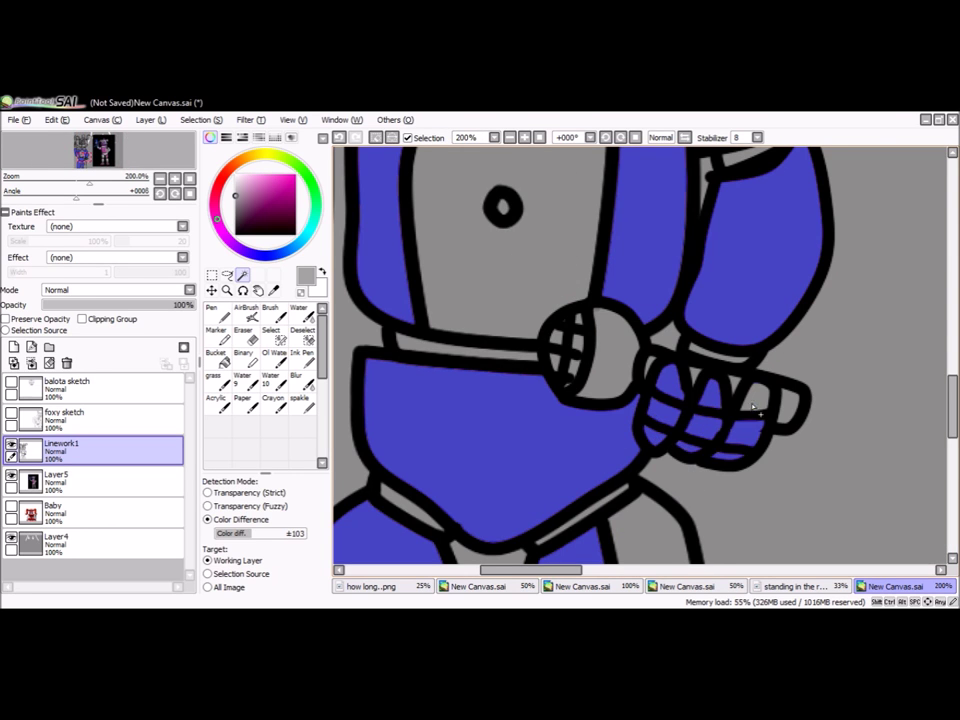
scroll(700, 340, down, 2)
click(643, 278)
scroll(511, 288, down, 2)
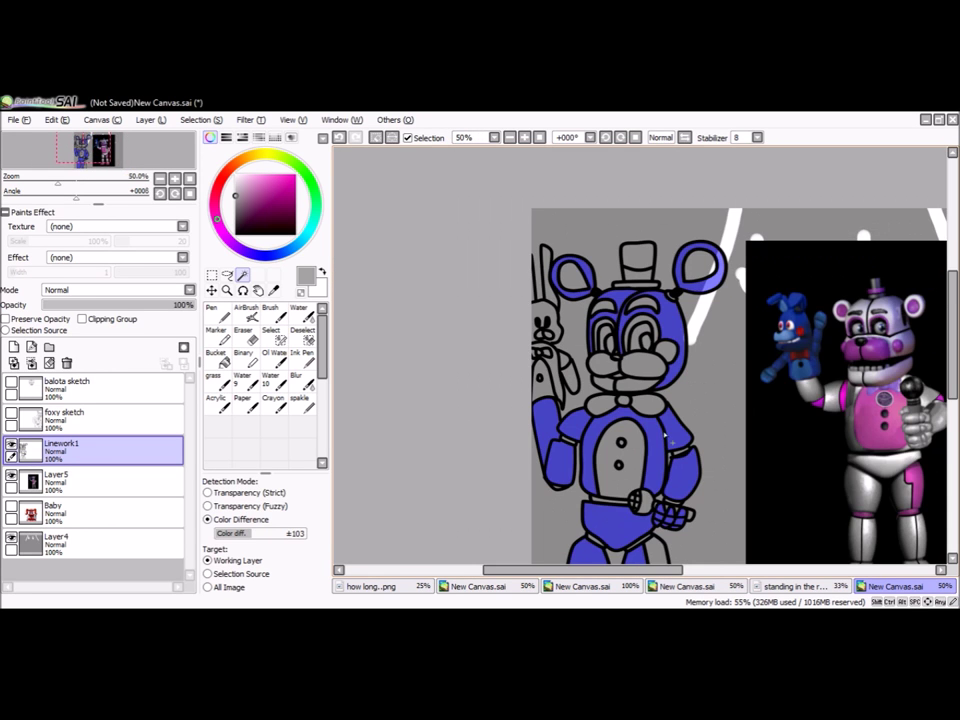
scroll(511, 288, up, 1)
scroll(511, 288, down, 1)
Step: Add a new layer above Linework1 and fill the selected body areas with light grey using the Pen
click(216, 312)
click(13, 347)
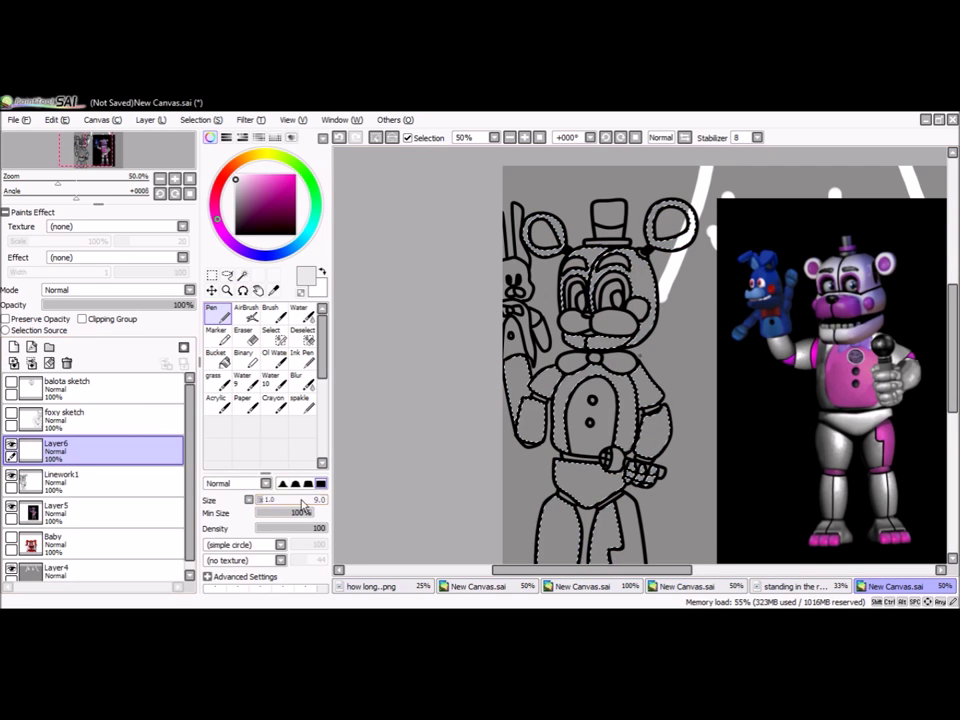
scroll(414, 465, down, 2)
Step: Add another layer above Layer6, set its blending mode to Shade, and use the AirBrush at size 95
click(13, 347)
click(246, 312)
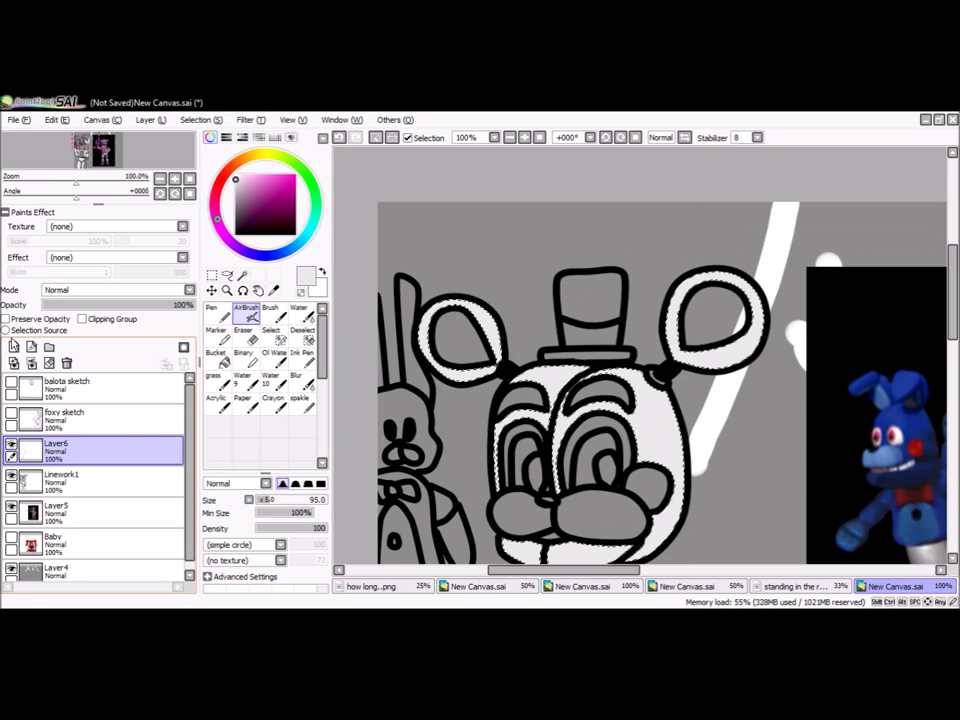
click(115, 289)
click(110, 366)
scroll(487, 463, up, 2)
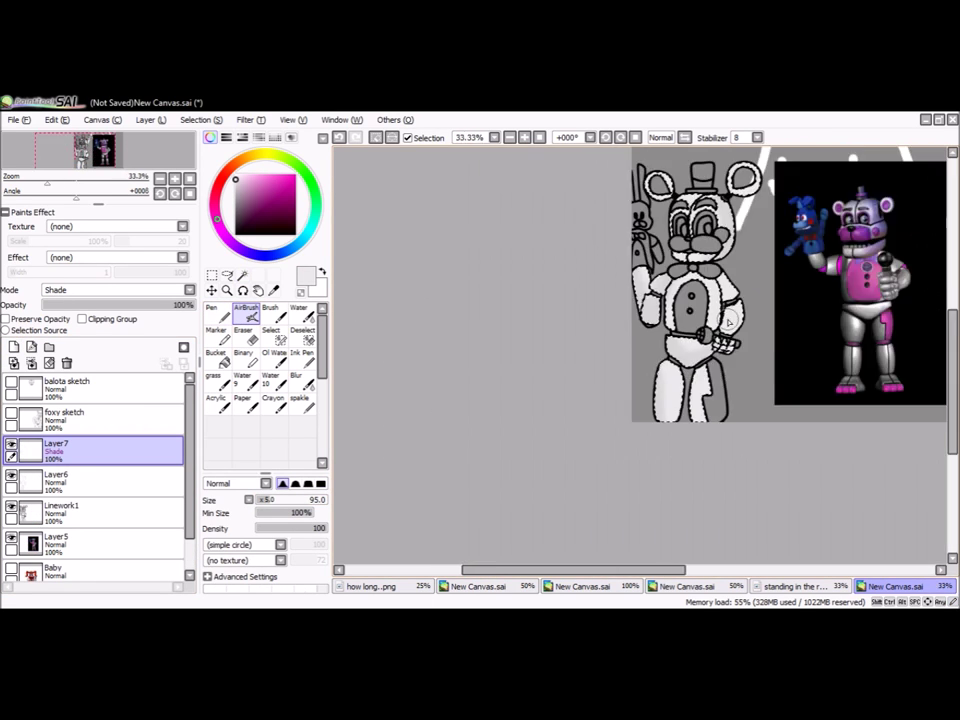
Step: Airbrush soft mauve-grey shadows on the legs, pelvis, arms and head, merge the shading into Layer6 and clear the selection
click(115, 289)
click(100, 301)
key(Down)
scroll(640, 350, down, 1)
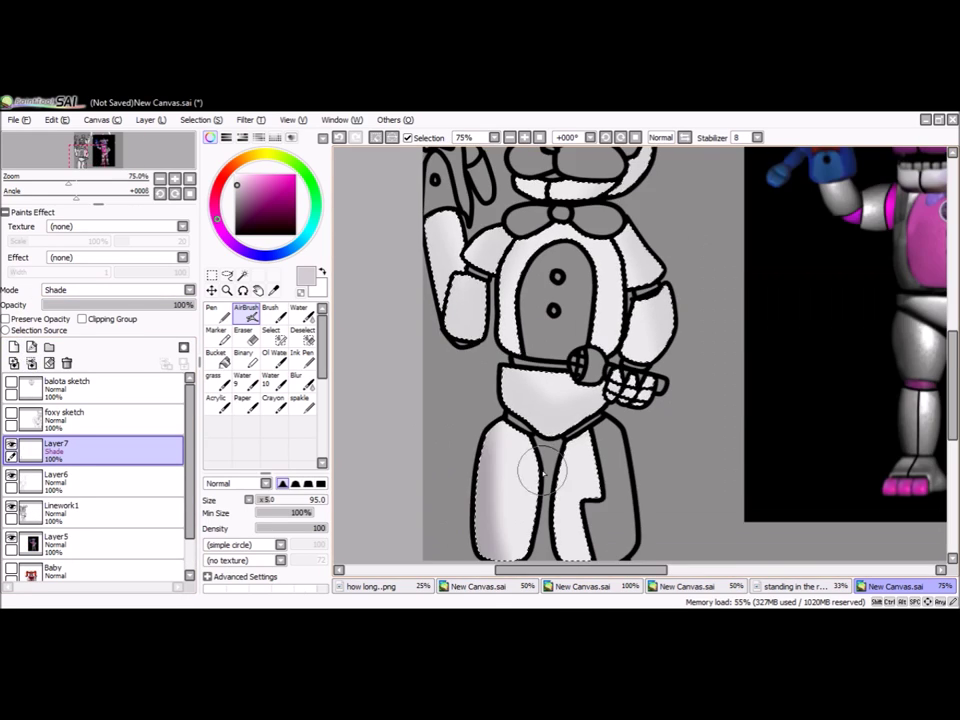
drag(664, 250, 664, 396)
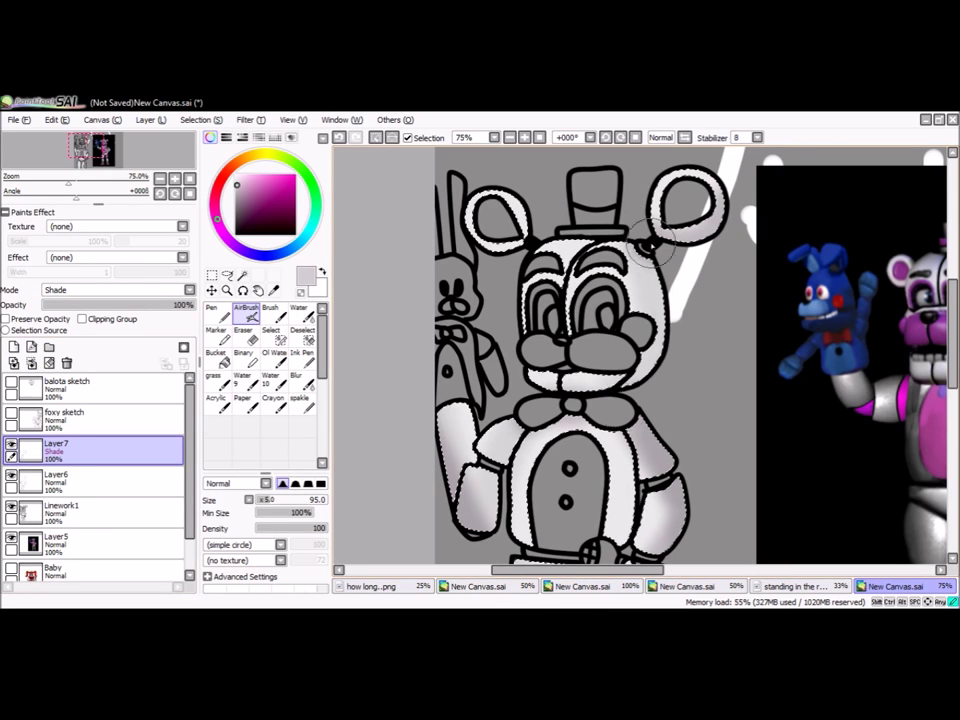
key(ctrl+e)
key(ctrl+d)
Step: On Linework1, select the chest panel, outer leg panel, waist and hip strips, and elbow strips with the Magic Wand
click(60, 478)
key(w)
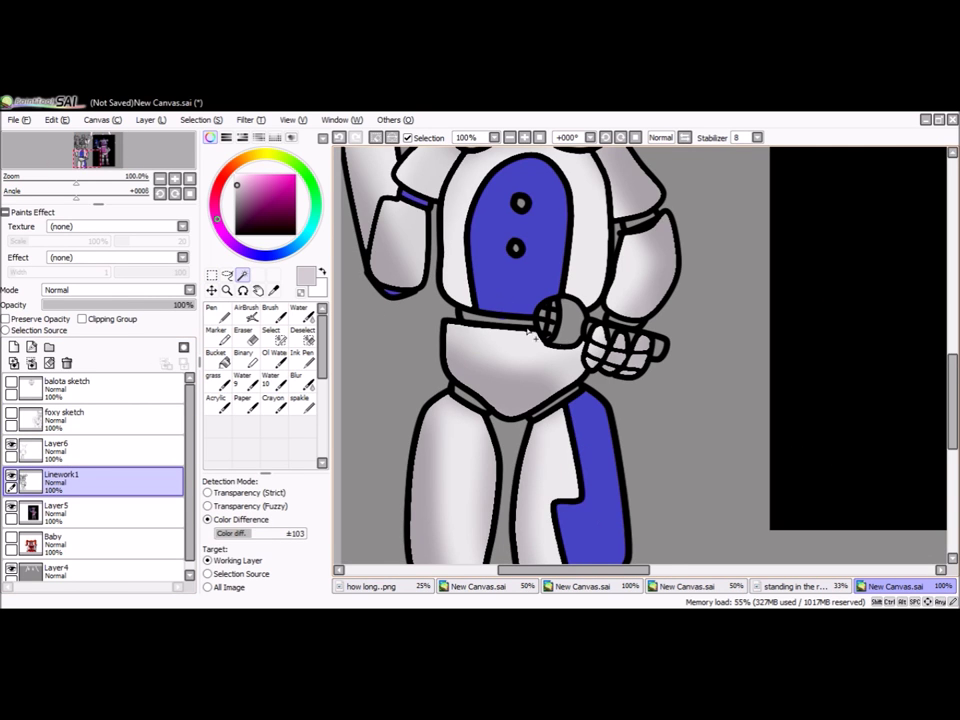
scroll(527, 331, up, 2)
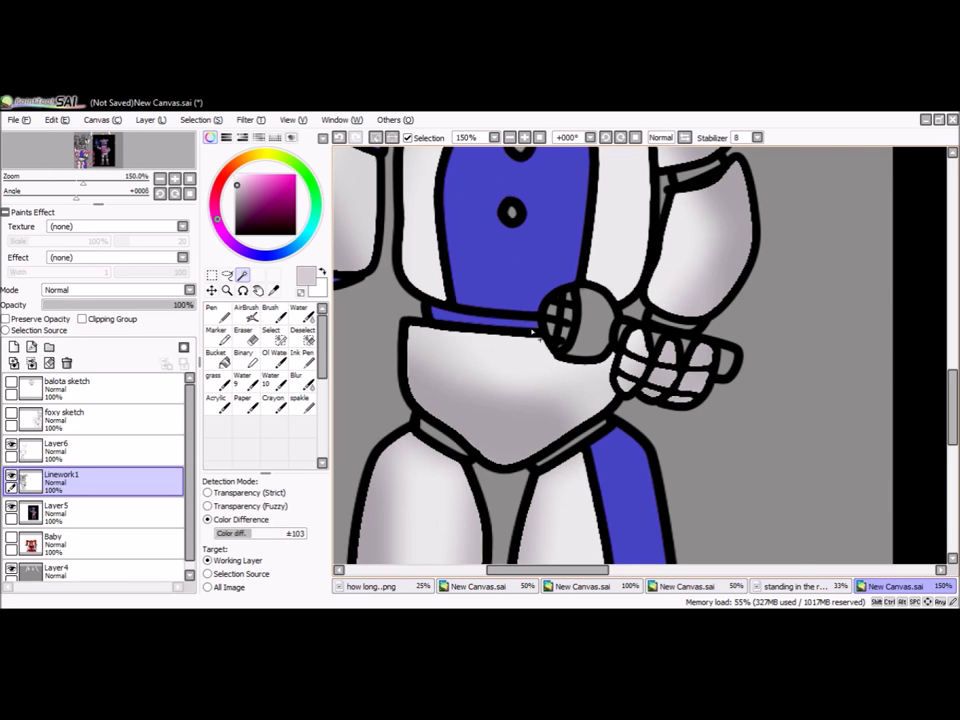
scroll(573, 437, up, 2)
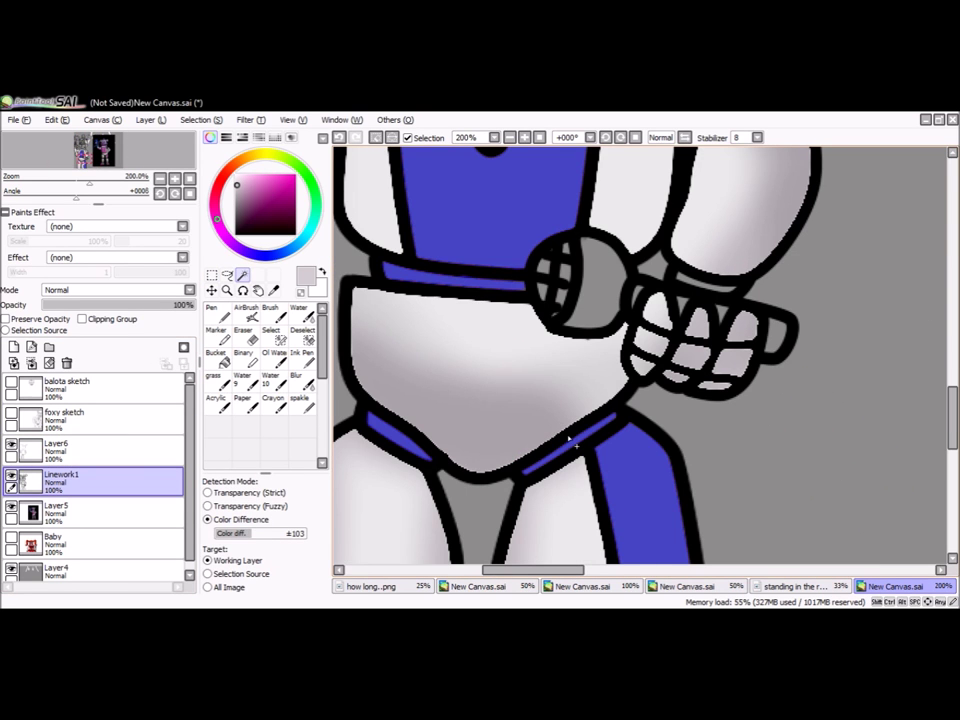
scroll(571, 438, down, 4)
scroll(600, 350, up, 3)
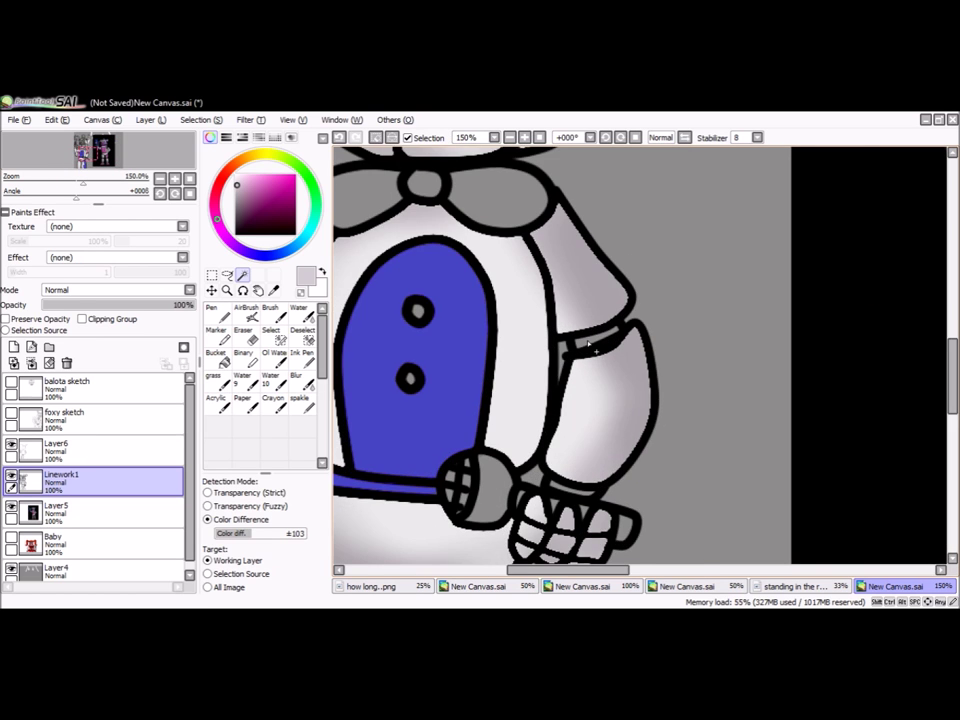
scroll(590, 345, up, 1)
click(575, 348)
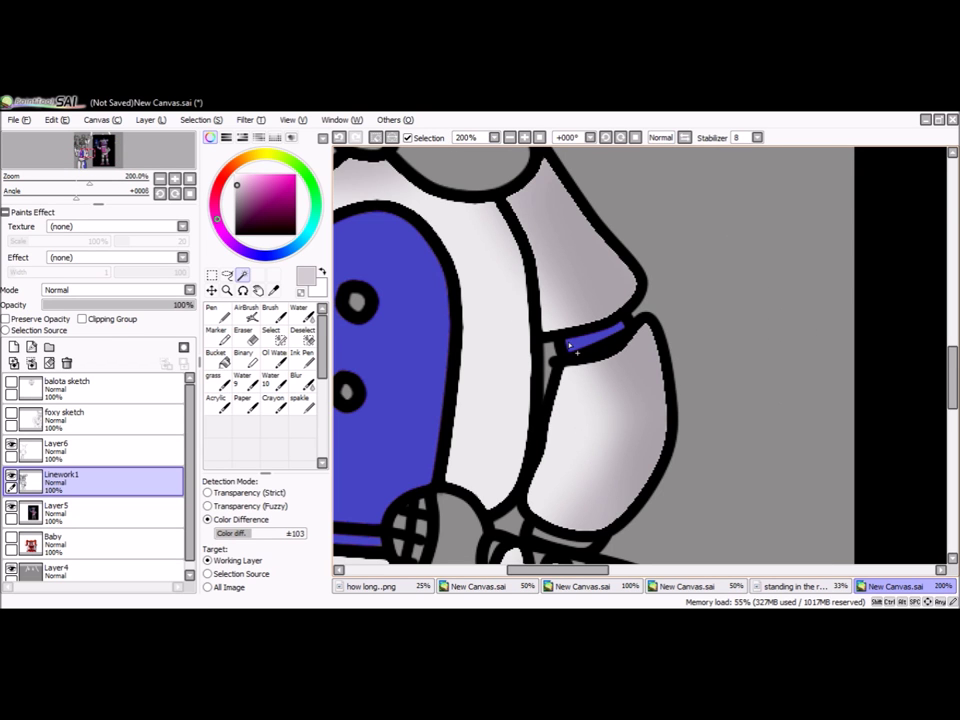
Step: Extend the selection to the muzzle, cheek, eye rims, inner ears and hat band
scroll(575, 348, down, 4)
scroll(392, 343, up, 4)
scroll(375, 252, down, 3)
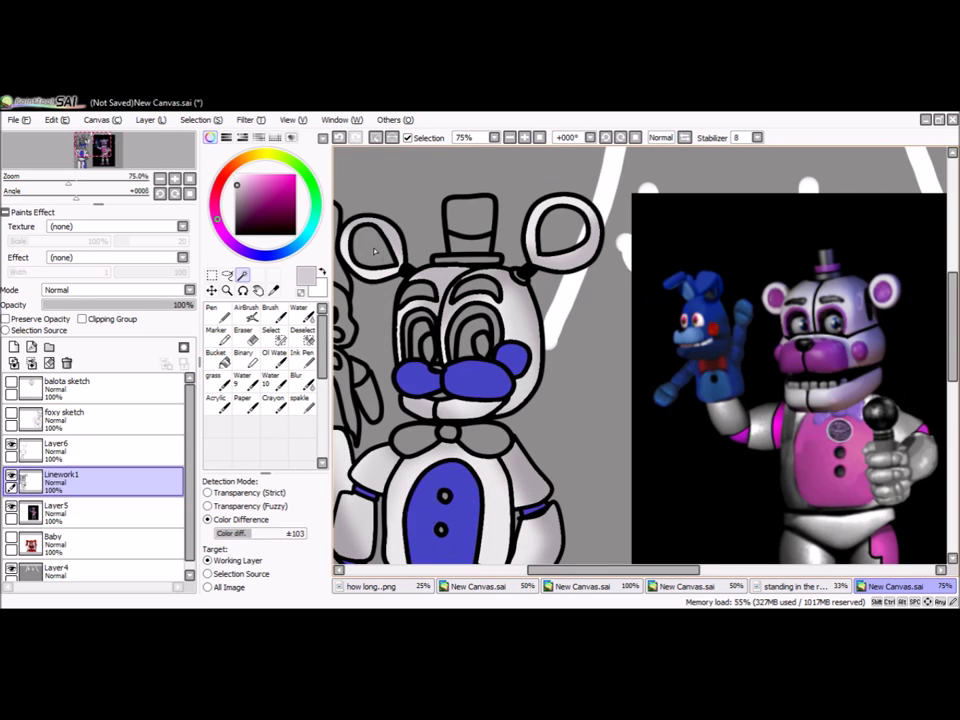
click(375, 252)
click(563, 230)
scroll(567, 290, down, 1)
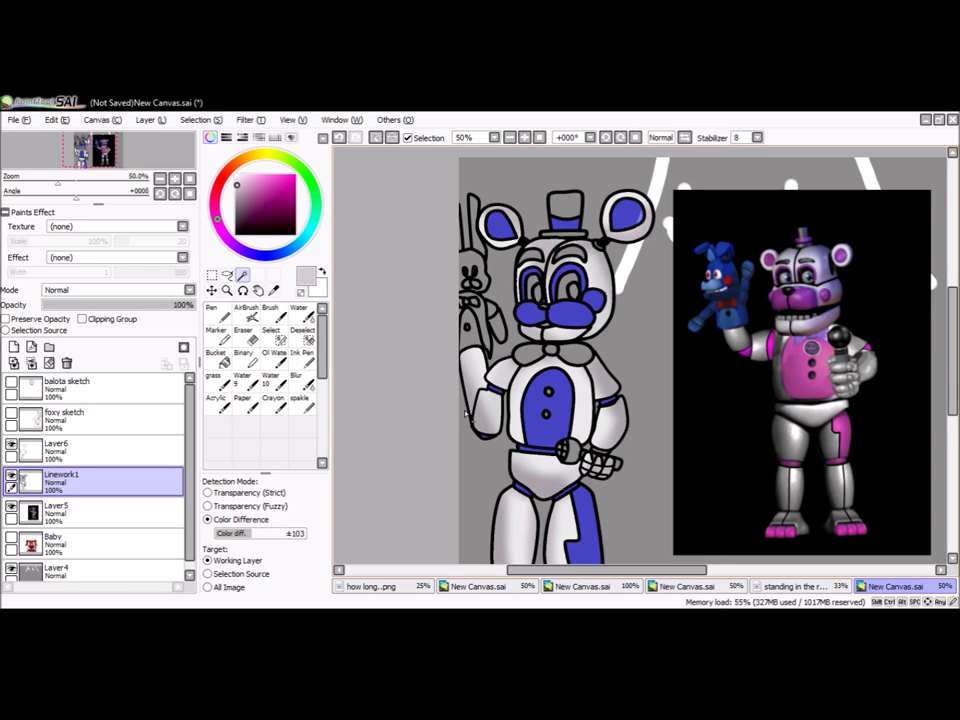
Step: Fill the selected accents with pink using the Pen and add a Shade-mode layer above Linework1
key(n)
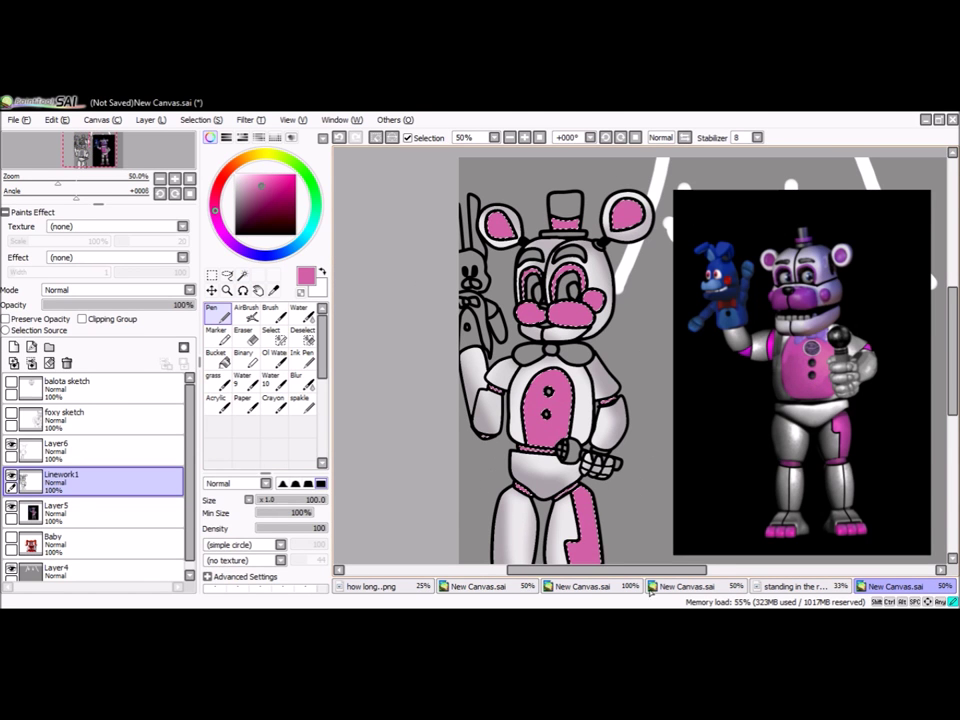
click(14, 347)
key(v)
Step: Airbrush deep pink shadows over the inner ears, hat band, chest panel, leg panel and joint strips
scroll(630, 180, up, 4)
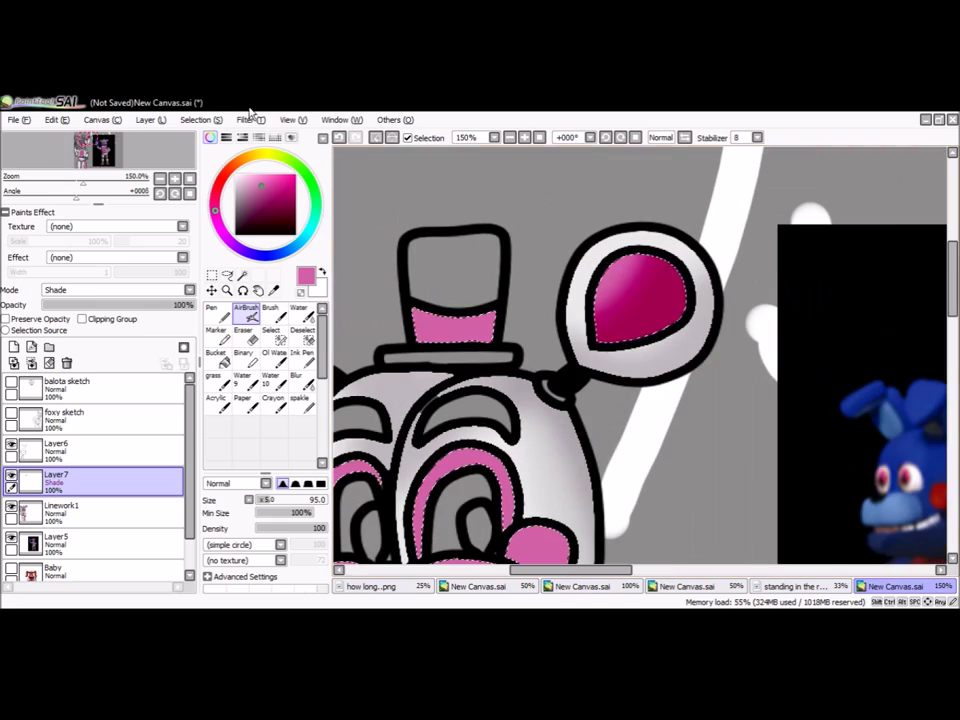
scroll(514, 332, down, 2)
scroll(385, 365, down, 2)
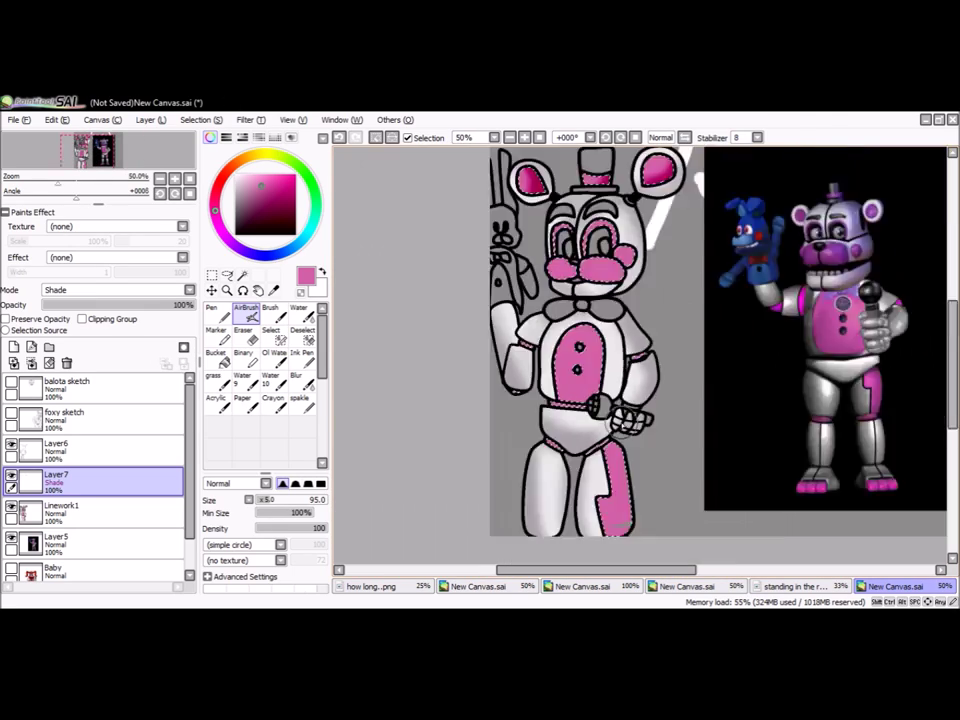
scroll(400, 360, up, 1)
scroll(400, 360, down, 1)
scroll(423, 362, up, 3)
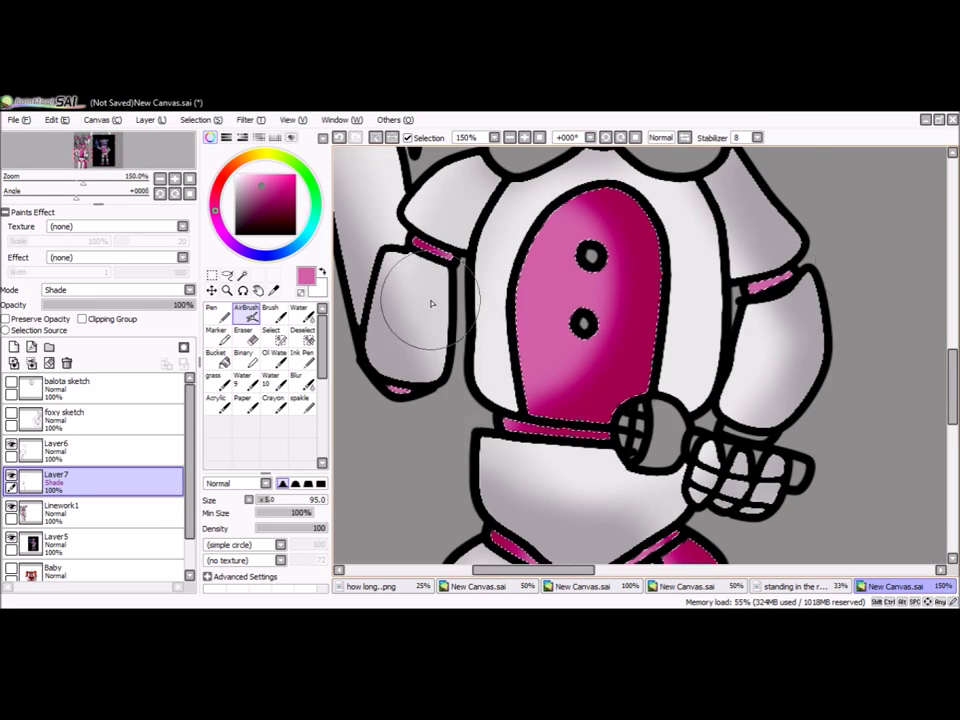
drag(423, 362, 560, 640)
Step: Shade the muzzle and remaining face accents with the AirBrush at size 70, then merge the shading into Linework1 and deselect
scroll(560, 300, up, 1)
key(bracketleft)
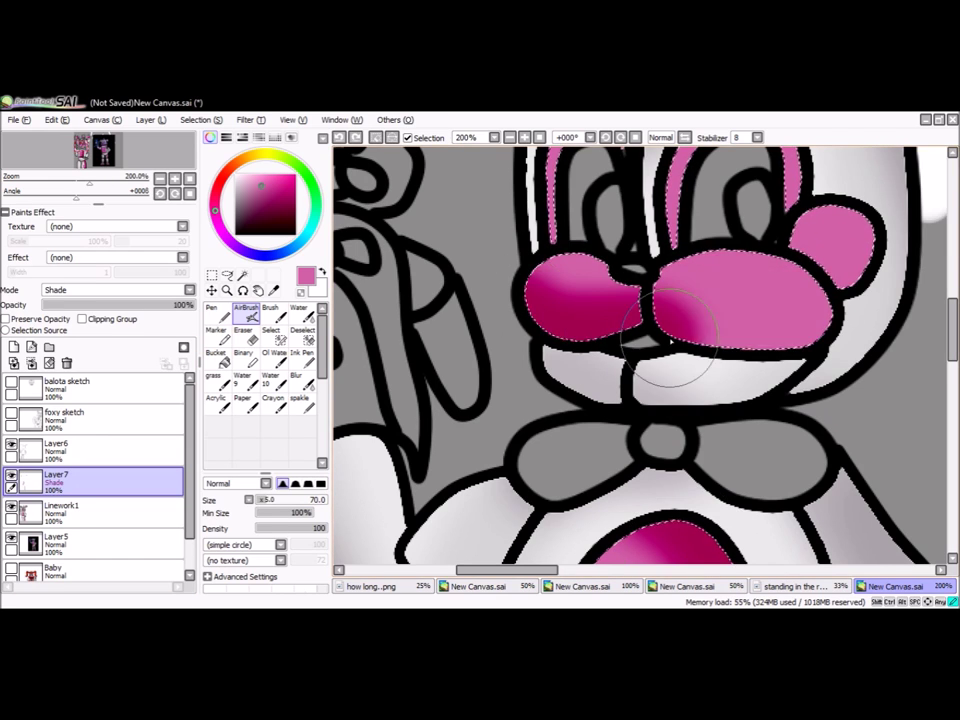
scroll(620, 230, down, 2)
key(ctrl+e)
scroll(662, 255, down, 3)
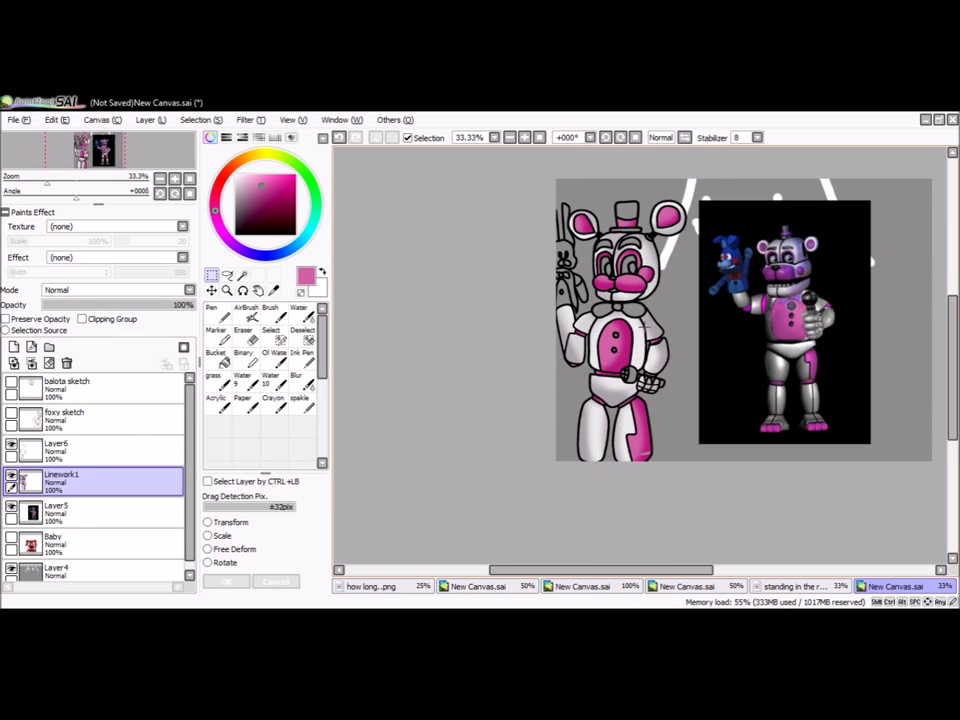
Step: Fill both chest buttons on Linework1 with dark blue-grey using the Bucket
scroll(634, 335, up, 5)
click(215, 357)
scroll(634, 335, down, 1)
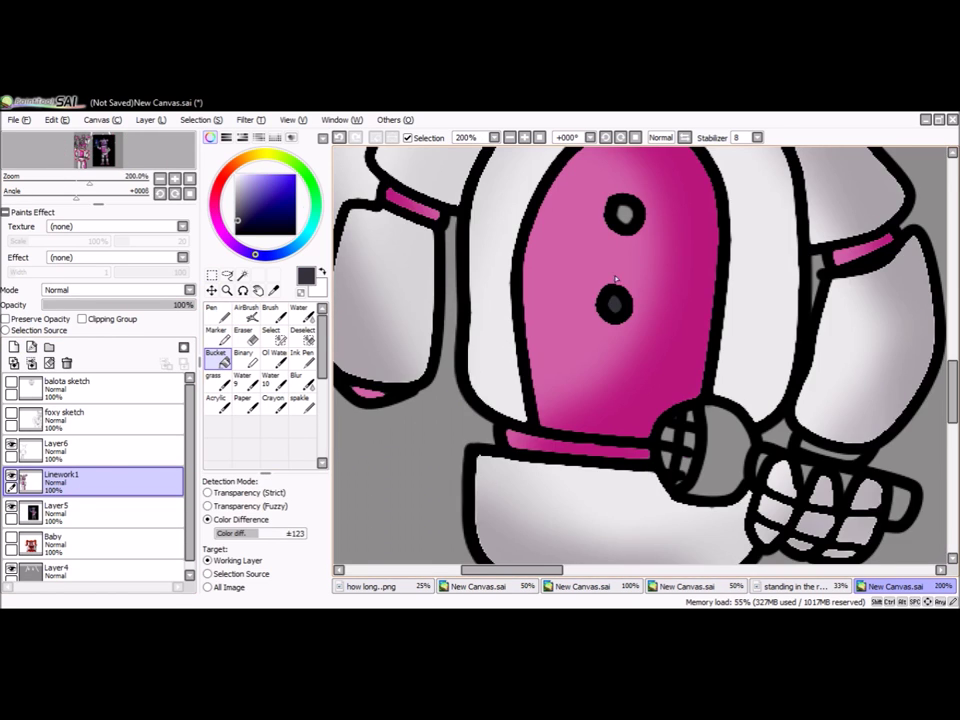
click(10, 481)
click(10, 481)
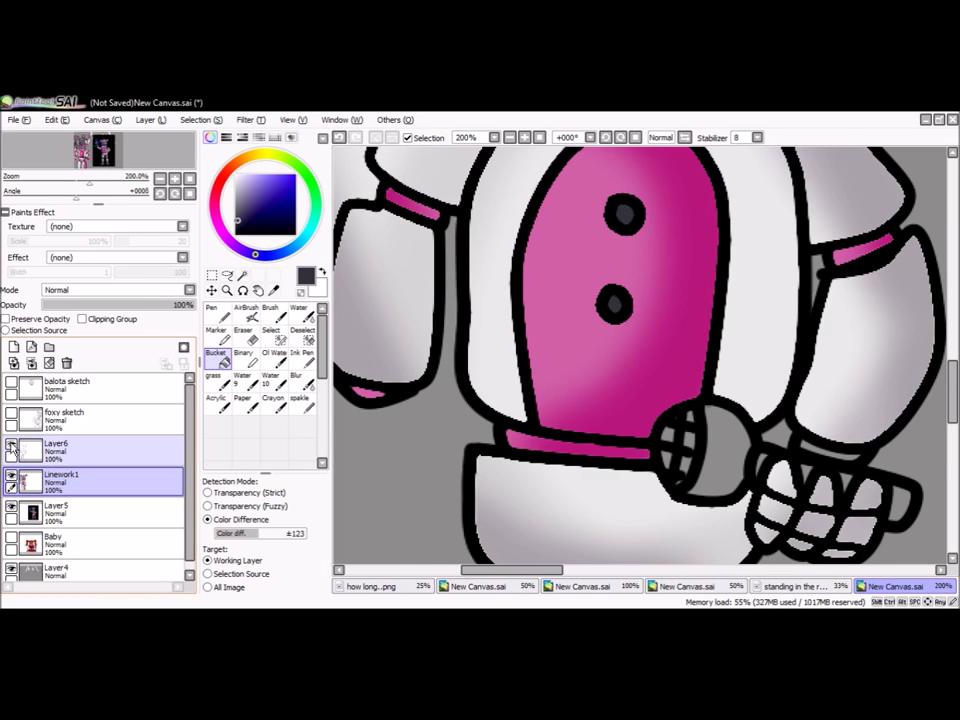
click(10, 443)
scroll(540, 383, down, 3)
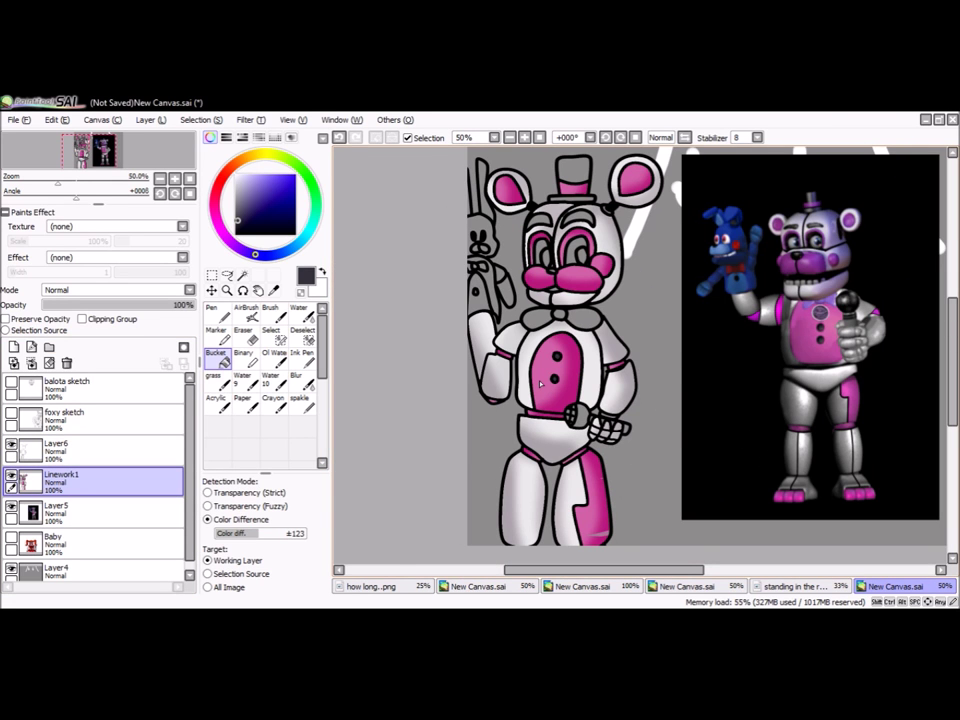
Step: Select the bow tie's two loops and knot with the Magic Wand and fill them with purple on Layer6
scroll(632, 349, up, 2)
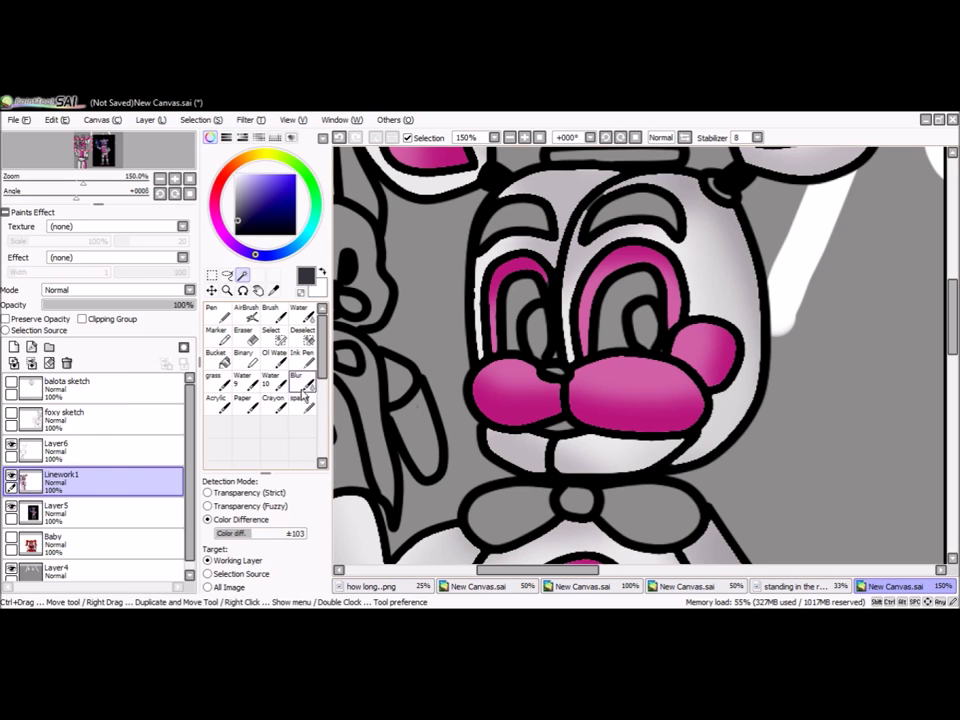
click(553, 319)
scroll(657, 511, down, 2)
scroll(657, 511, down, 2)
click(60, 450)
scroll(600, 400, up, 4)
click(213, 312)
Step: Airbrush dark purple shading on the bow tie on a new Shade layer at 50% opacity and merge it into Layer6
click(247, 316)
click(14, 347)
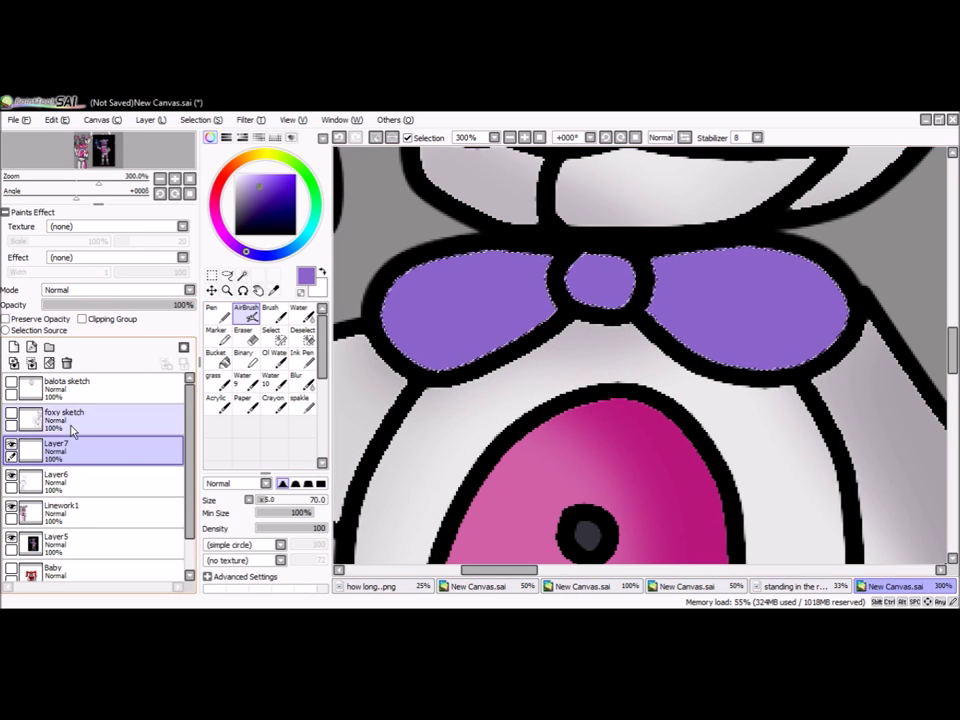
click(119, 305)
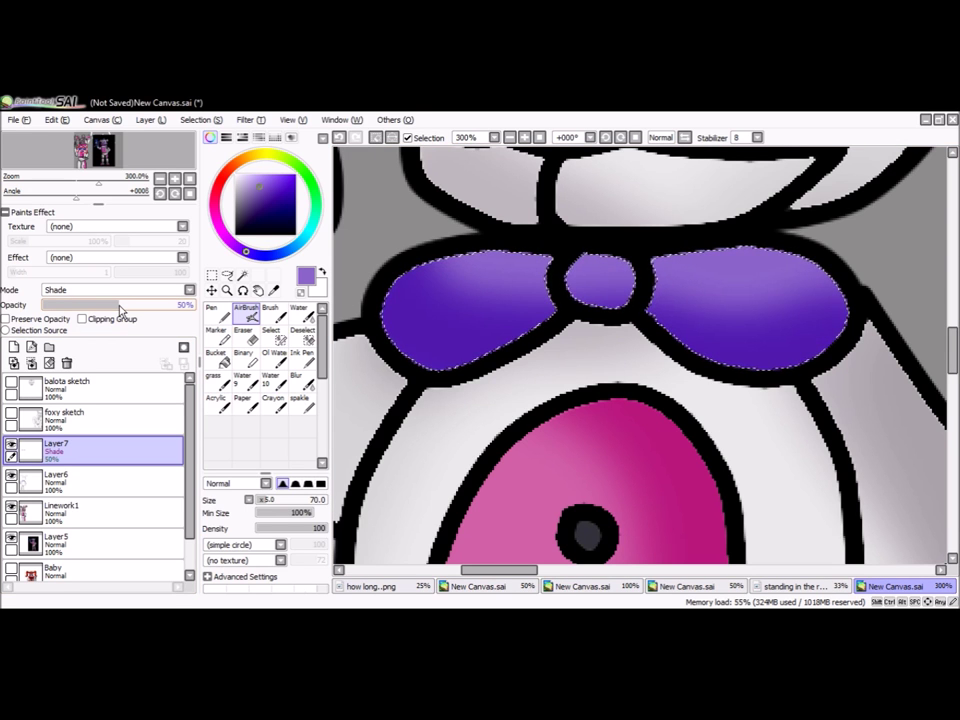
key(ctrl+e)
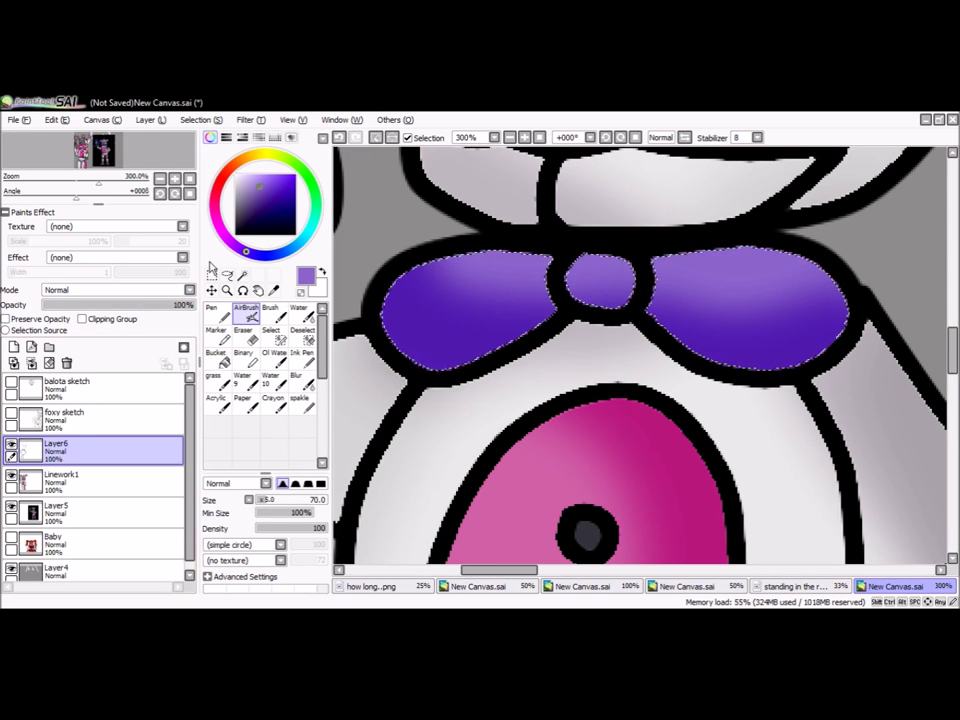
Step: On Linework1, select the microphone head, its grille gaps and the visible handle sections with the Magic Wand
scroll(497, 467, down, 5)
ctrl+alt+click(478, 376)
scroll(478, 376, up, 5)
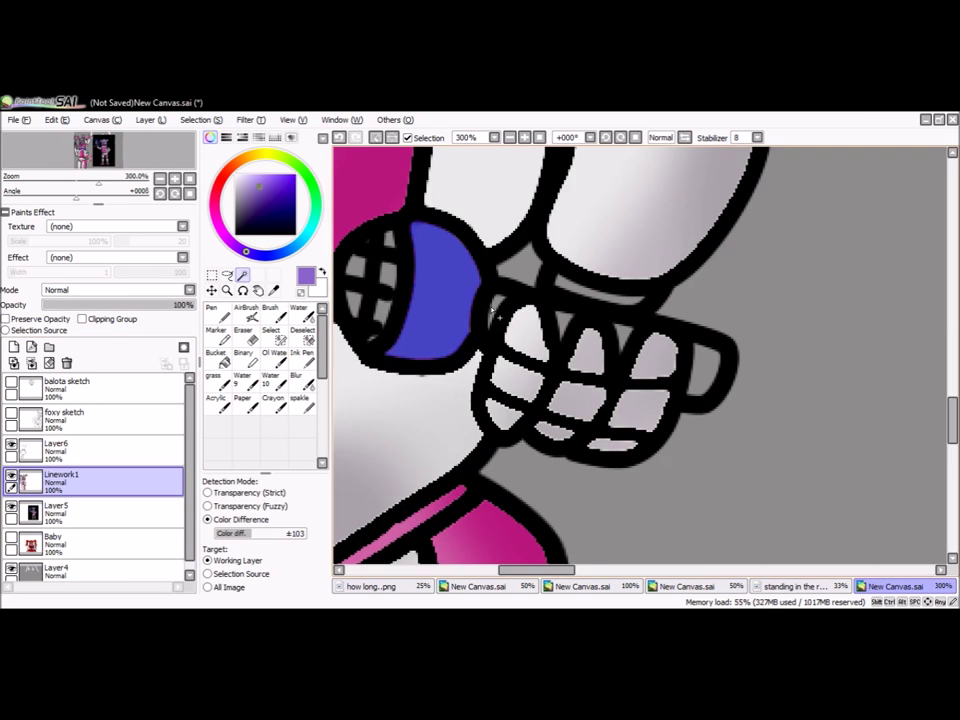
drag(395, 297, 560, 345)
click(507, 275)
Step: Fill the microphone with dark purple, airbrush its shadows on a new Shade layer, and merge the shading into Layer6
click(13, 347)
click(246, 313)
click(113, 289)
click(31, 363)
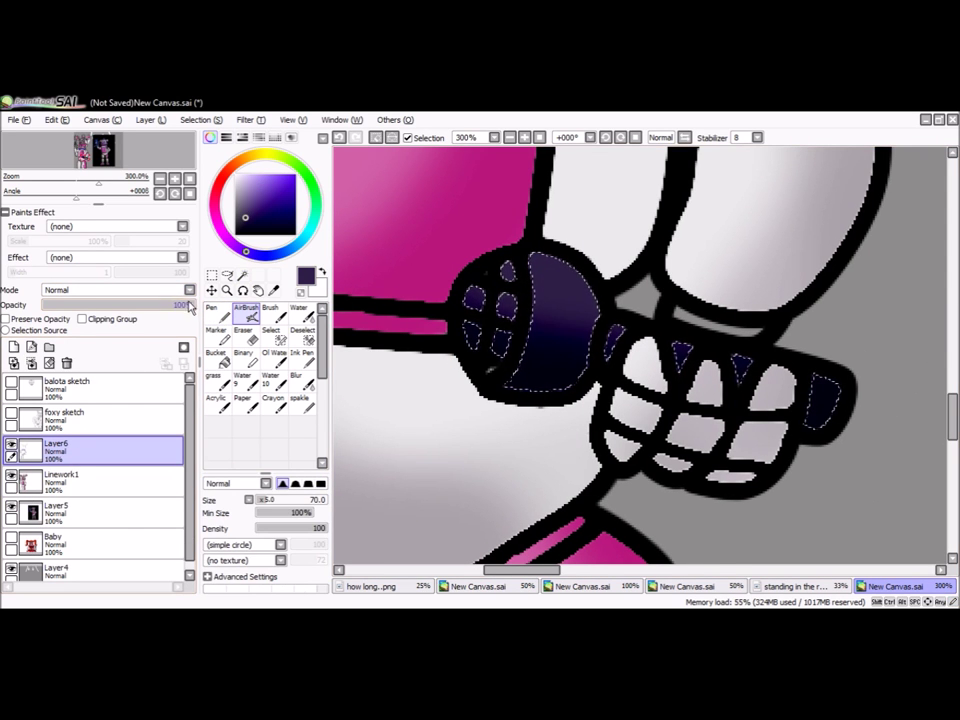
Step: Smooth the streaky shading at the lower end of the pink leg panel on Linework1 with Blur at size 15
scroll(640, 355, down, 2)
scroll(640, 355, up, 2)
click(218, 357)
click(90, 481)
scroll(640, 355, down, 4)
scroll(600, 456, up, 5)
scroll(600, 456, down, 3)
click(297, 380)
scroll(510, 450, up, 3)
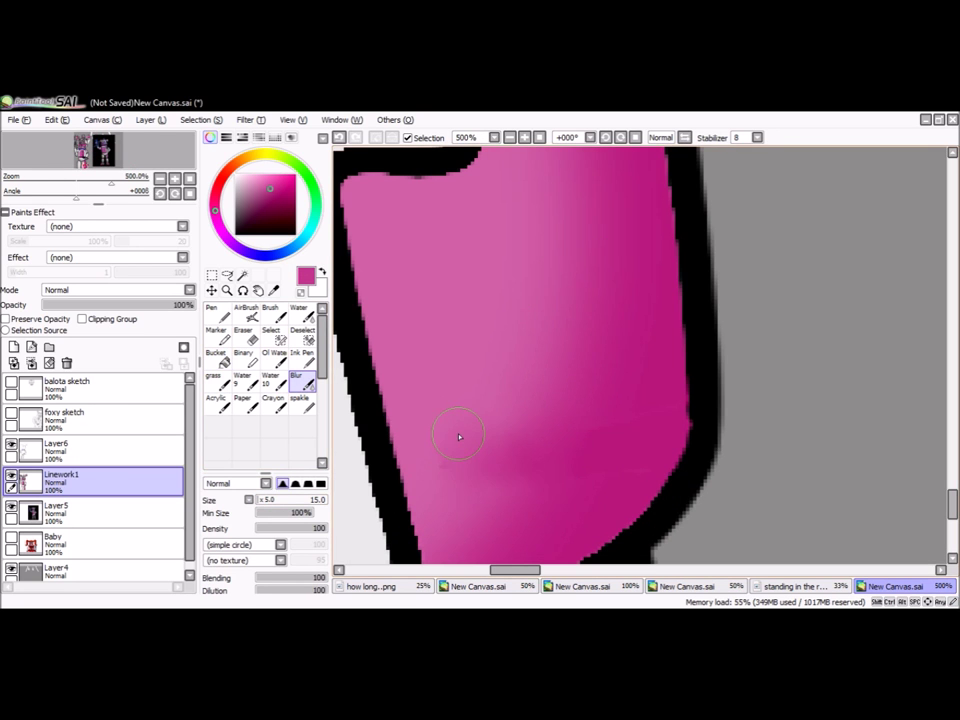
Step: Select the hat's crown and brim with the Magic Wand and fill them with near-black
scroll(458, 437, down, 6)
key(w)
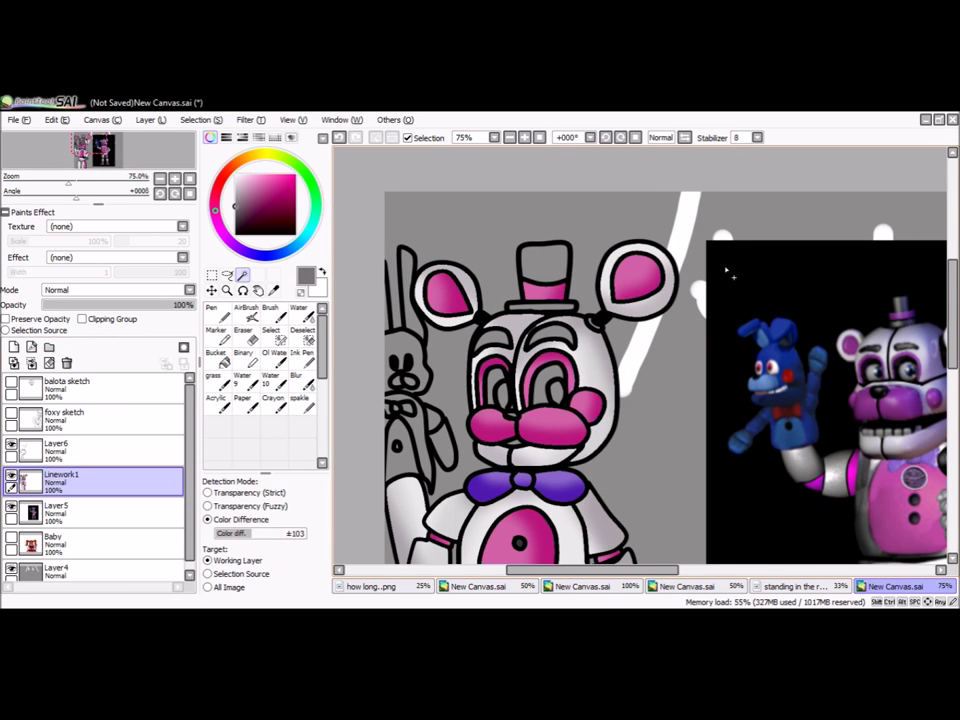
click(545, 265)
scroll(545, 265, up, 2)
Step: Airbrush dark shading over the hat's crown and brim on a new layer and merge it into Layer6
click(13, 346)
scroll(560, 360, down, 2)
scroll(560, 300, up, 3)
click(245, 310)
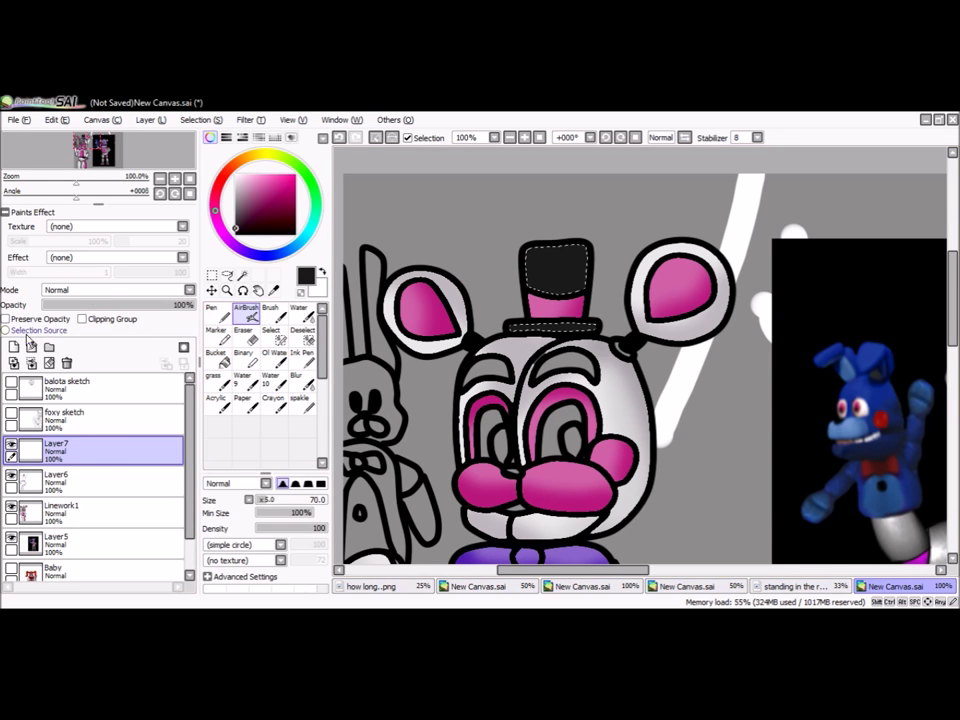
scroll(560, 360, up, 1)
key(ctrl+d)
key(ctrl+e)
Step: On Linework1, fill both of Freddy's eyebrows with near-black
click(211, 273)
scroll(474, 318, up, 1)
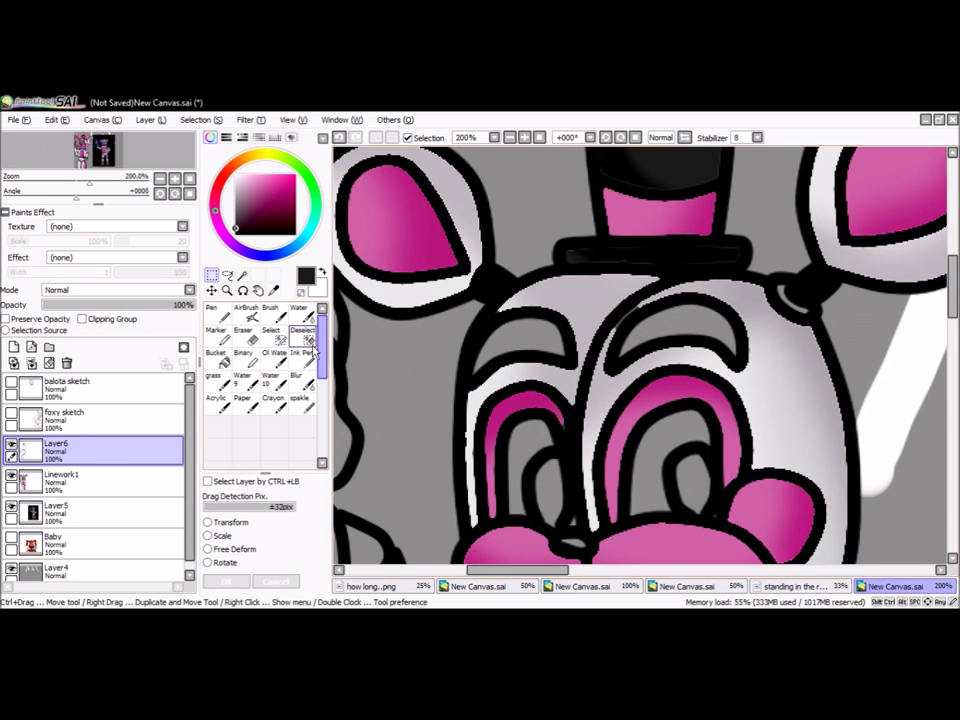
click(60, 478)
click(216, 352)
click(530, 332)
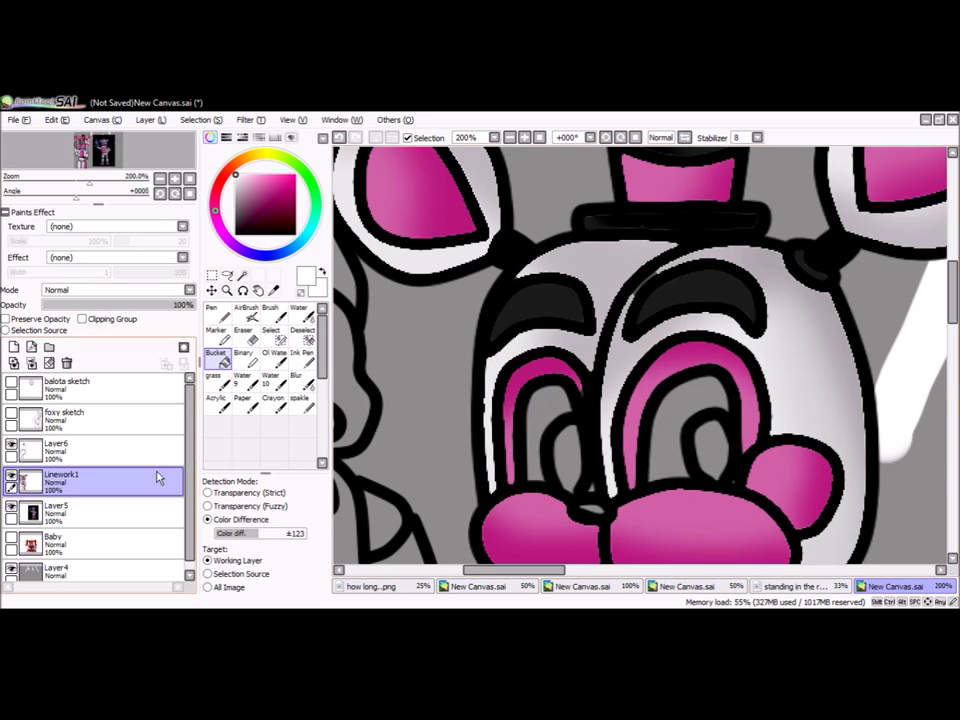
Step: Fill the whites of both of Freddy's eyes with pure white
scroll(560, 450, up, 1)
click(515, 450)
click(660, 450)
Step: Airbrush soft black shading over the whites of both eyes on a new layer and merge it into Layer6
click(60, 447)
click(245, 312)
click(14, 346)
click(115, 289)
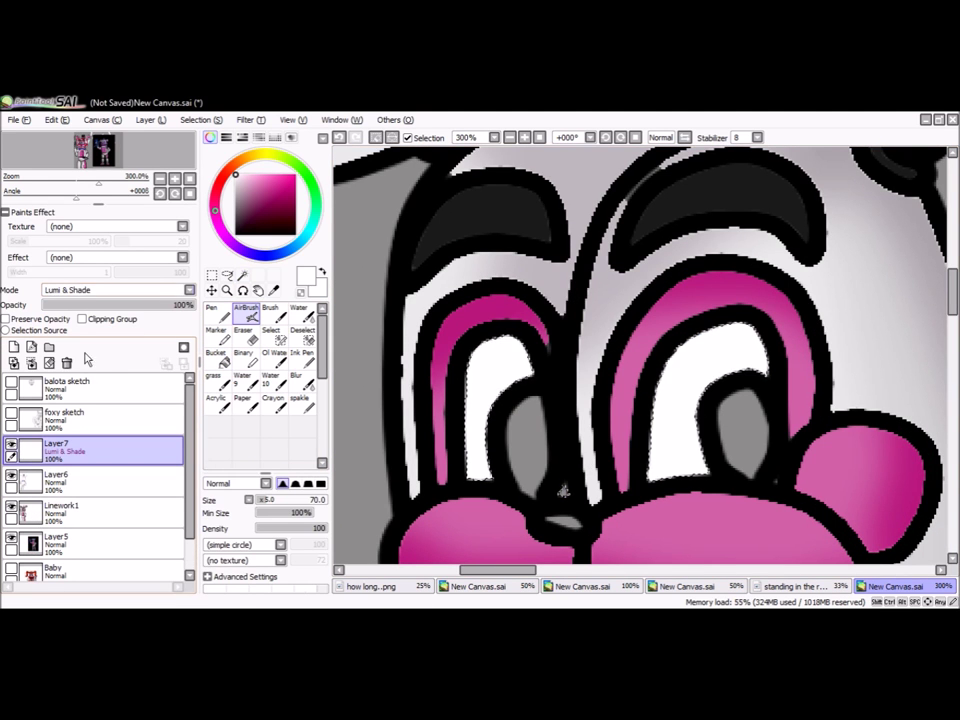
drag(100, 304, 75, 304)
click(236, 232)
mouse_move(380, 300)
mouse_down()
mouse_move(686, 332)
mouse_move(720, 400)
mouse_up()
click(216, 352)
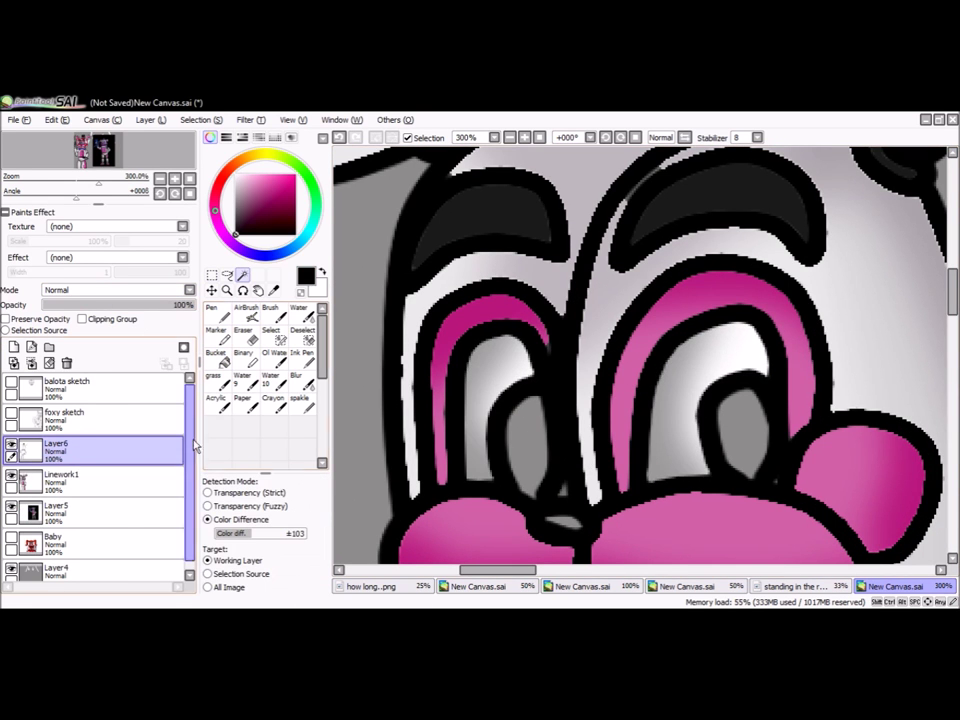
click(31, 362)
Step: Select both irises and fill them with blue on Layer6
scroll(560, 400, down, 1)
alt+click(790, 350)
scroll(560, 400, down, 1)
scroll(430, 390, up, 3)
click(440, 390)
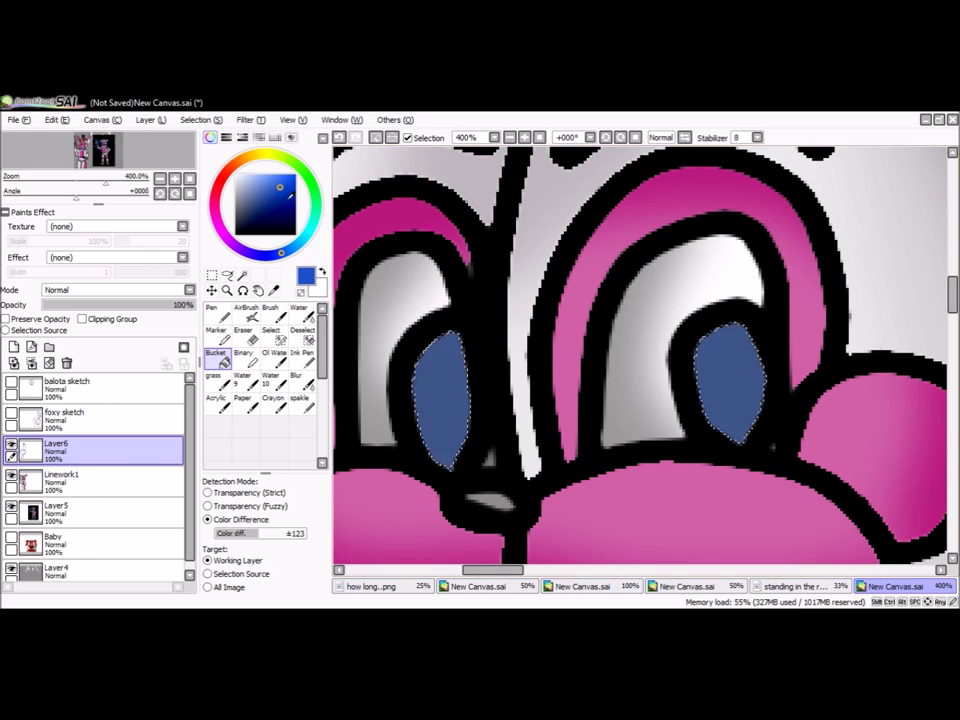
Step: On a new layer, darken the upper part of both irises to deep blue, leaving a lighter blue area below
click(213, 312)
click(14, 346)
click(115, 289)
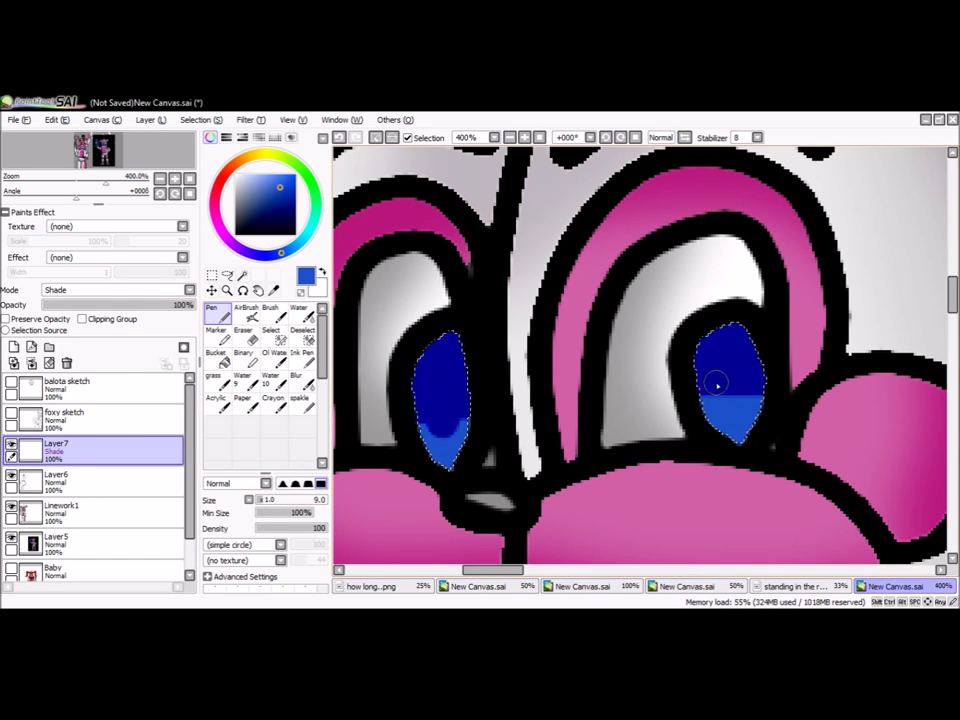
click(115, 289)
click(100, 303)
drag(75, 304, 195, 304)
click(245, 312)
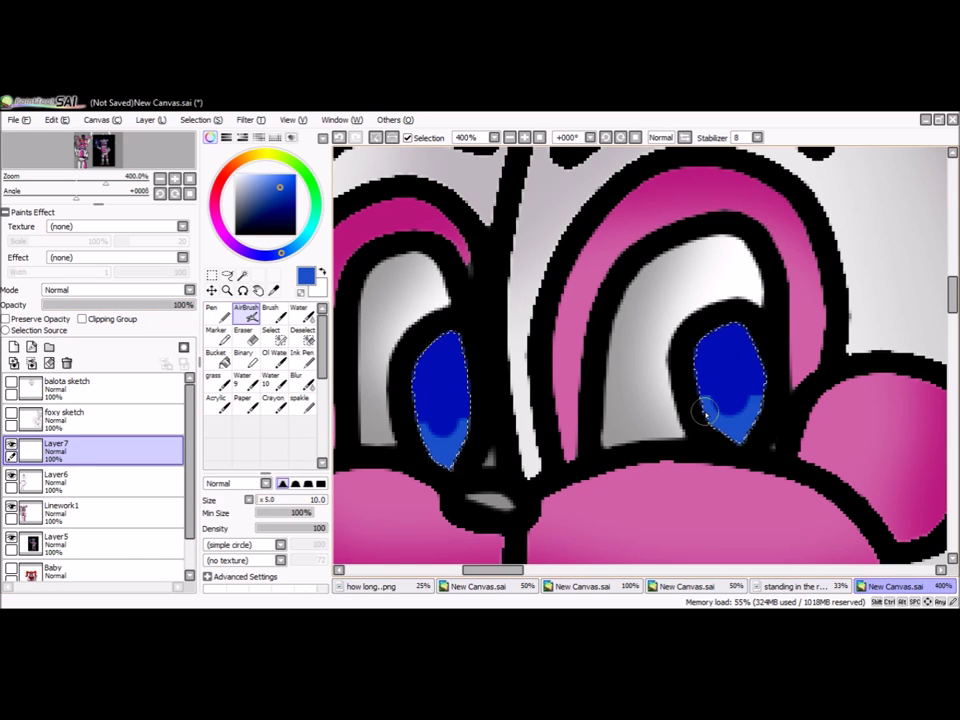
Step: Add light blue glows, white Pen highlights and diagonal reflection streaks to both irises
click(100, 289)
click(70, 303)
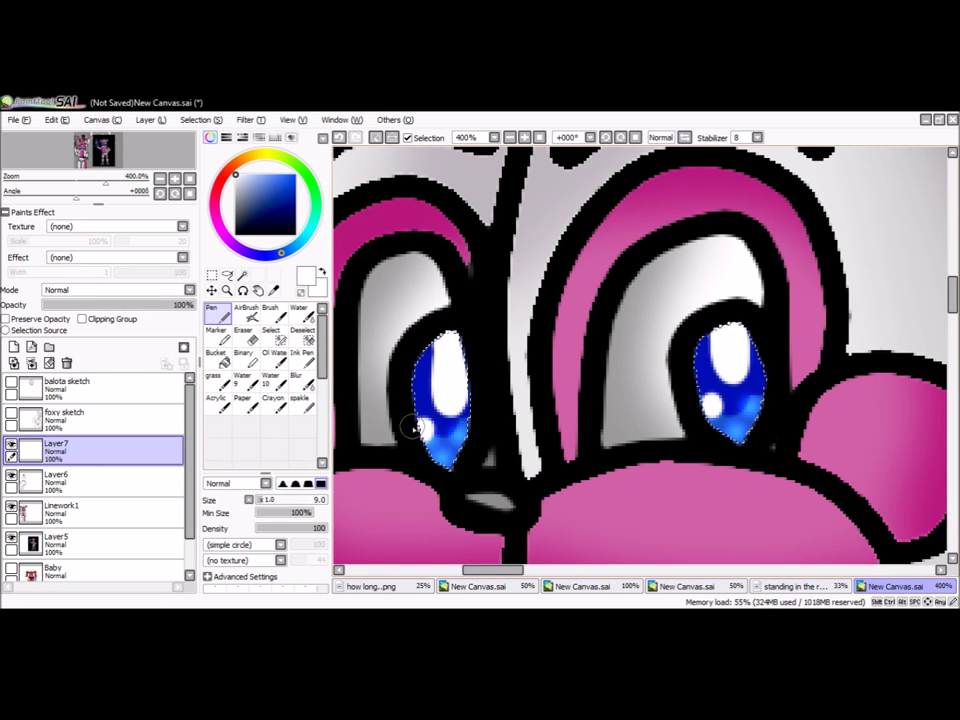
key(ctrl+z)
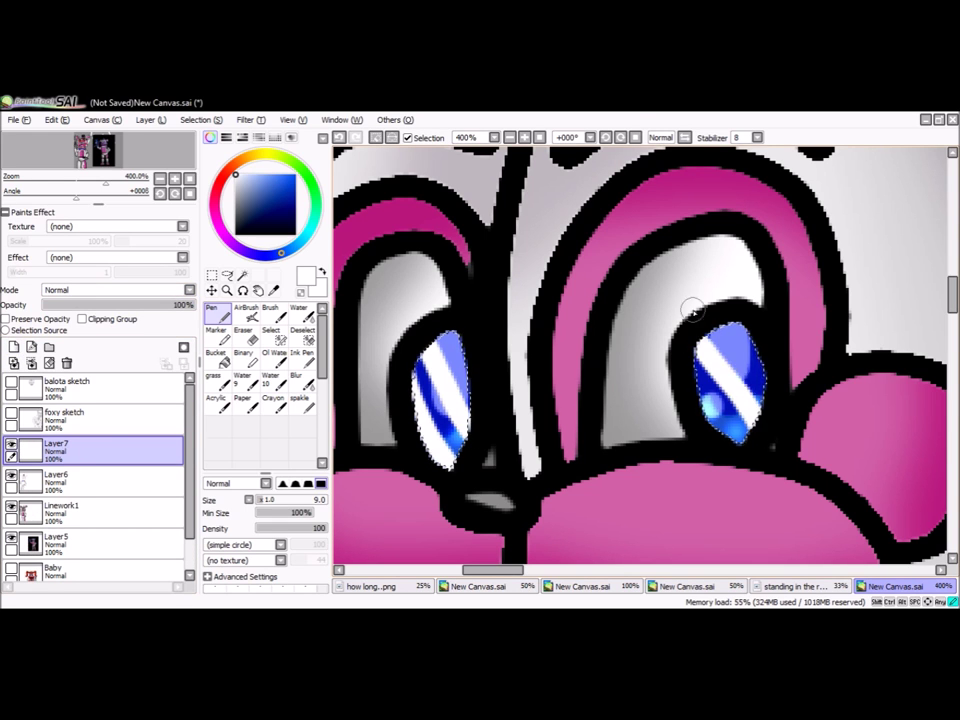
key(ctrl+z)
click(250, 314)
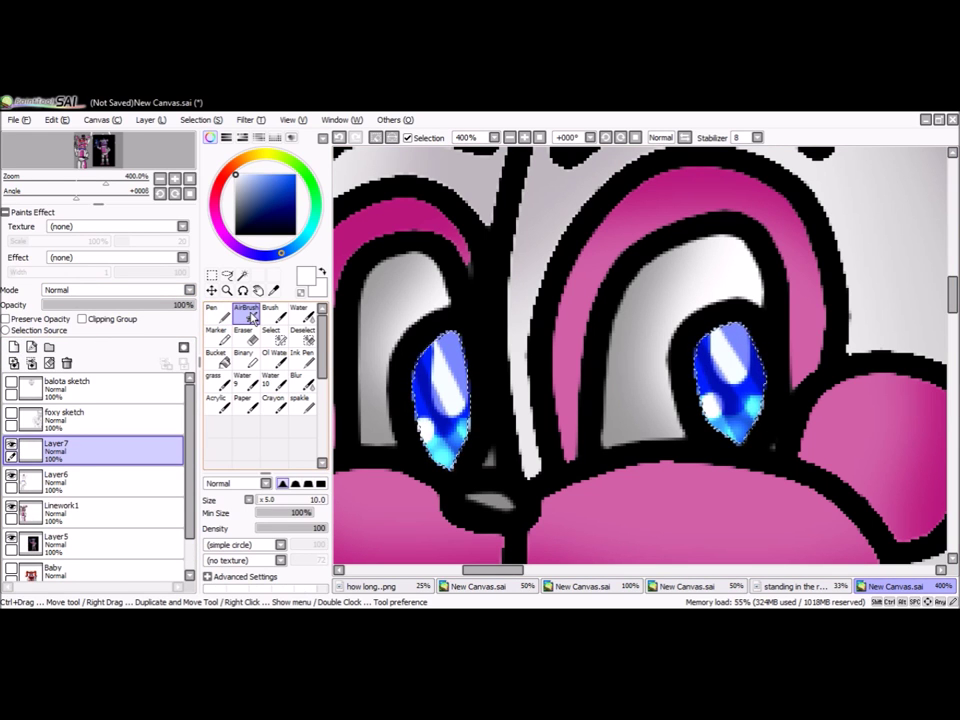
Step: Airbrush black shading at size 35 over the upper part of both irises on a reduced-opacity Shade layer
key(x)
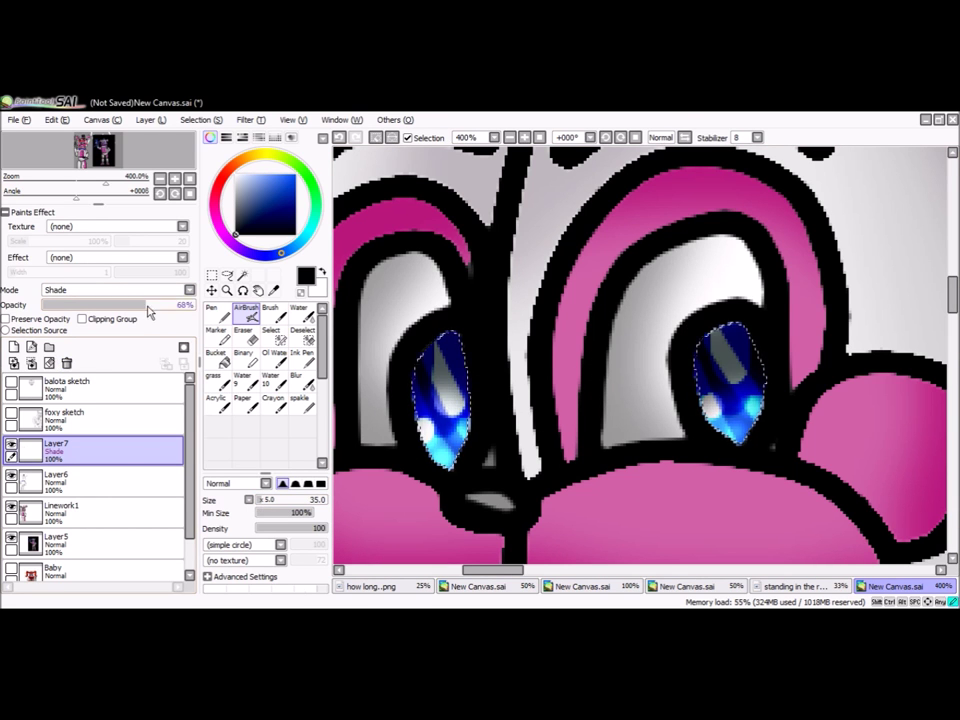
scroll(640, 355, up, 1)
key(ctrl+z)
scroll(640, 355, down, 5)
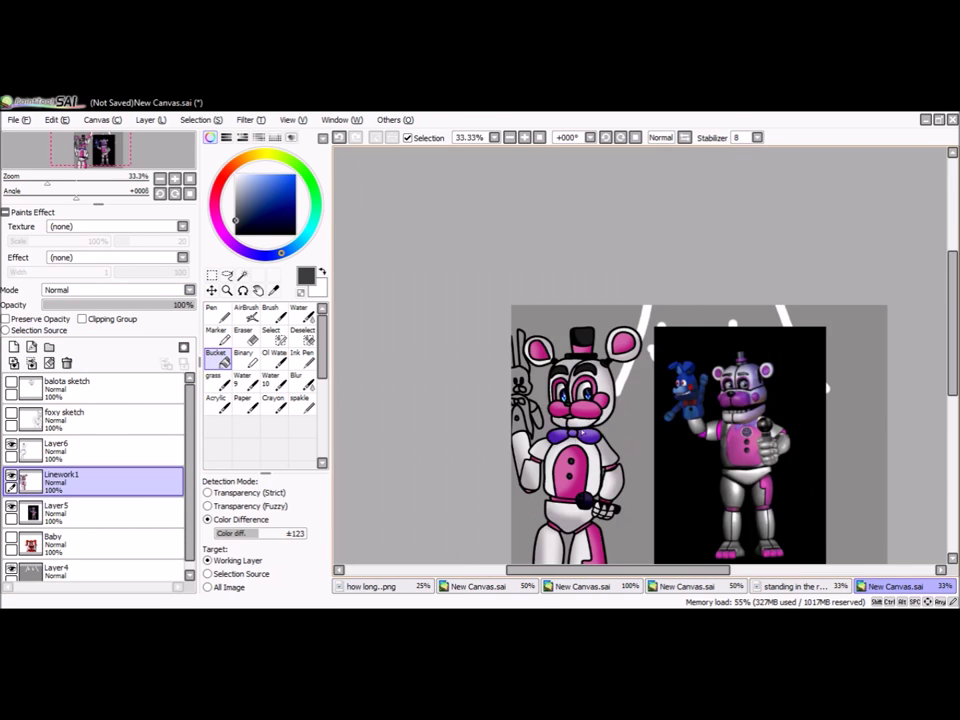
Step: On Linework1, fill the rabbit puppet dark blue, its muzzle and belly lighter blue, its bow tie dark red, and its button black
scroll(637, 392, up, 1)
scroll(620, 305, up, 1)
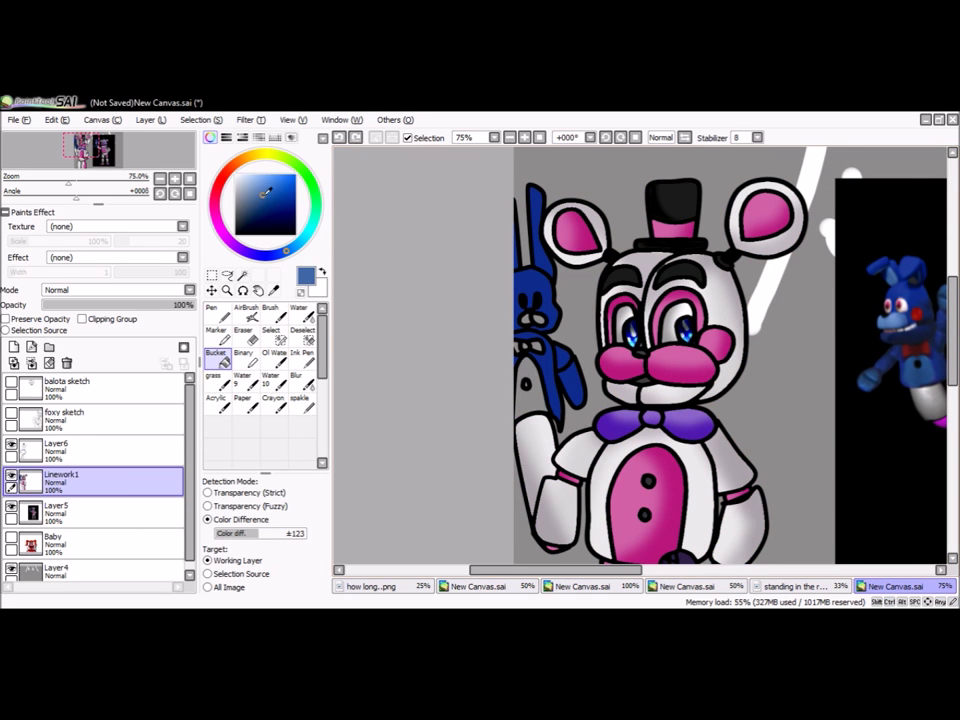
scroll(555, 350, up, 5)
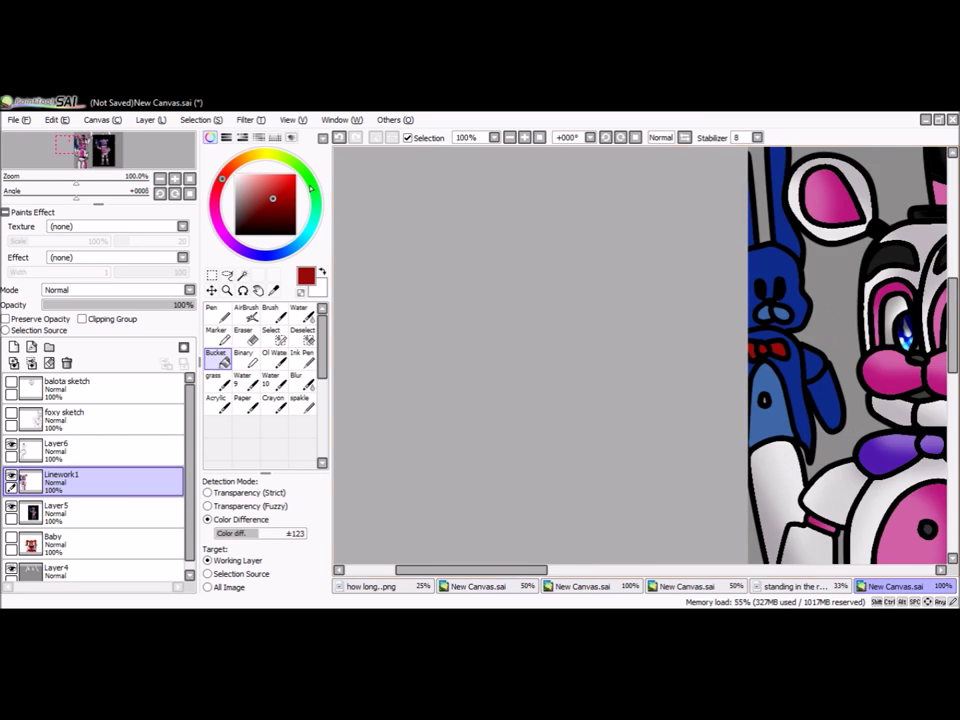
alt+click(377, 512)
scroll(377, 512, down, 8)
scroll(600, 400, up, 1)
Step: Turn on Preserve Opacity for Linework1 and get the Pen ready for recoloring its outlines
click(60, 450)
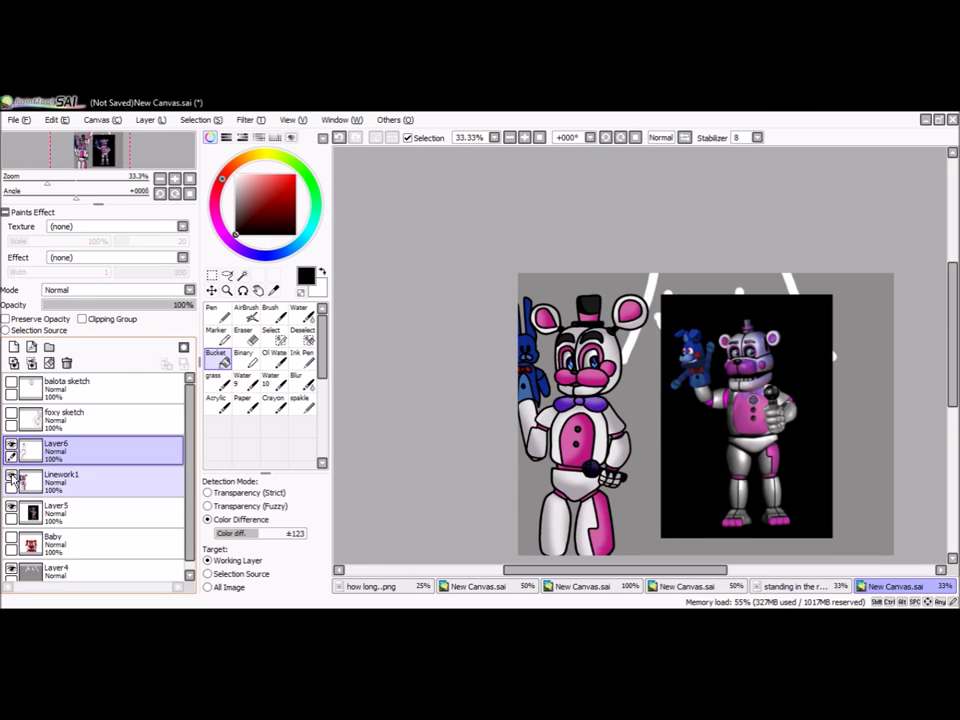
click(10, 478)
click(60, 480)
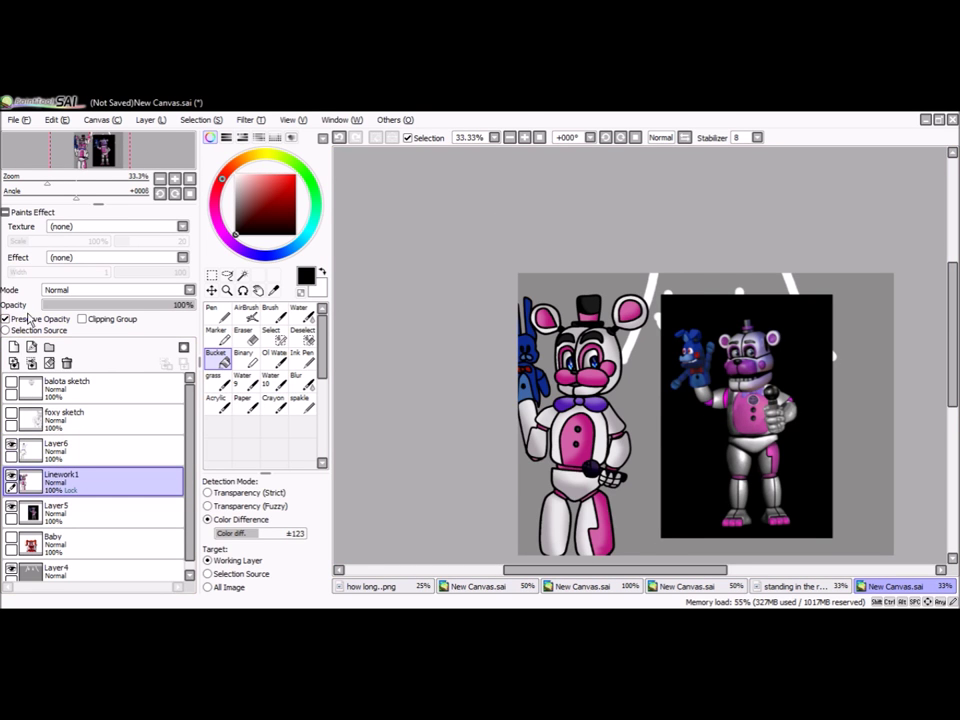
scroll(520, 350, up, 3)
scroll(519, 350, up, 3)
key(n)
scroll(469, 388, down, 2)
scroll(469, 388, up, 2)
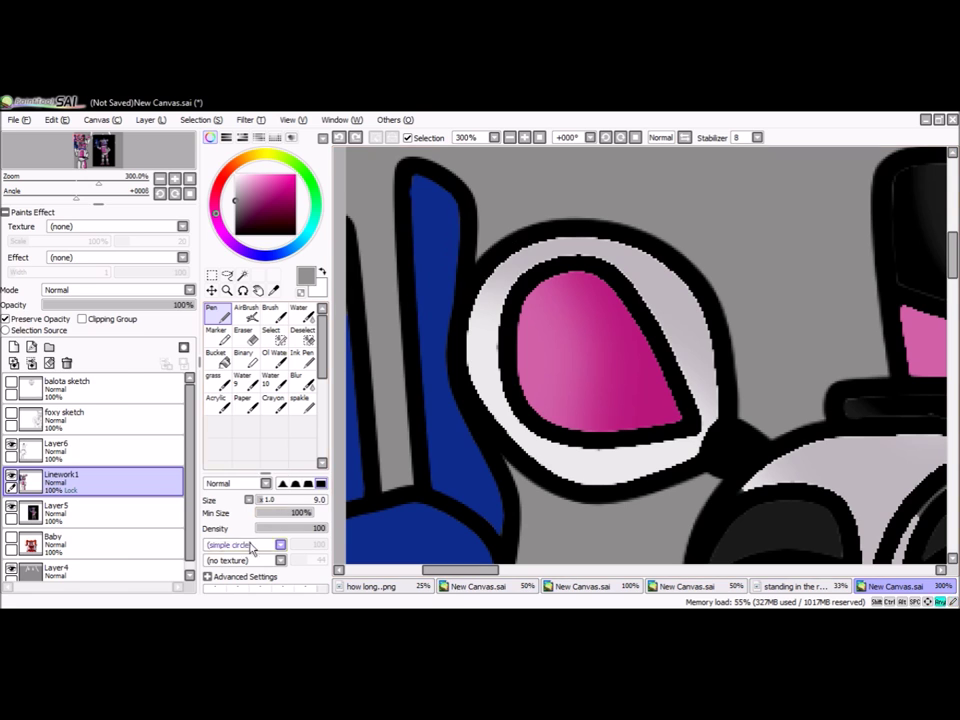
Step: Merge Linework1 and Layer6 into one layer with Preserve Opacity off
scroll(810, 454, down, 4)
drag(60, 450, 60, 485)
key(ctrl+e)
scroll(640, 350, up, 2)
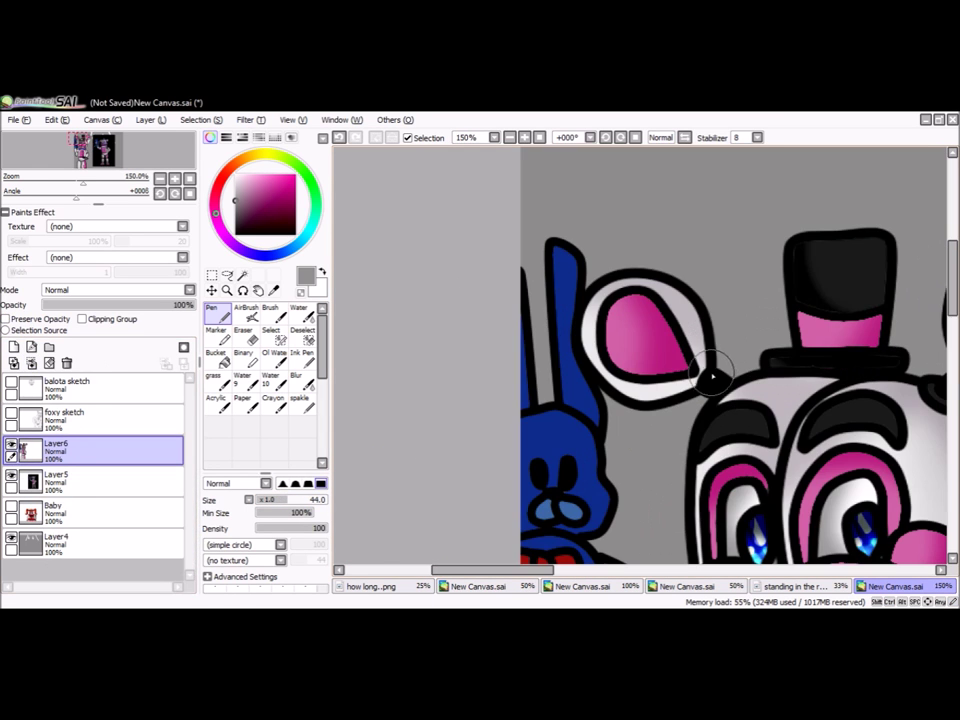
Step: Select the black outlines of Freddy and the puppet on Layer6 with the Magic Wand at a color difference of 0
click(242, 274)
click(700, 300)
scroll(700, 350, up, 1)
scroll(724, 418, down, 2)
scroll(724, 418, up, 2)
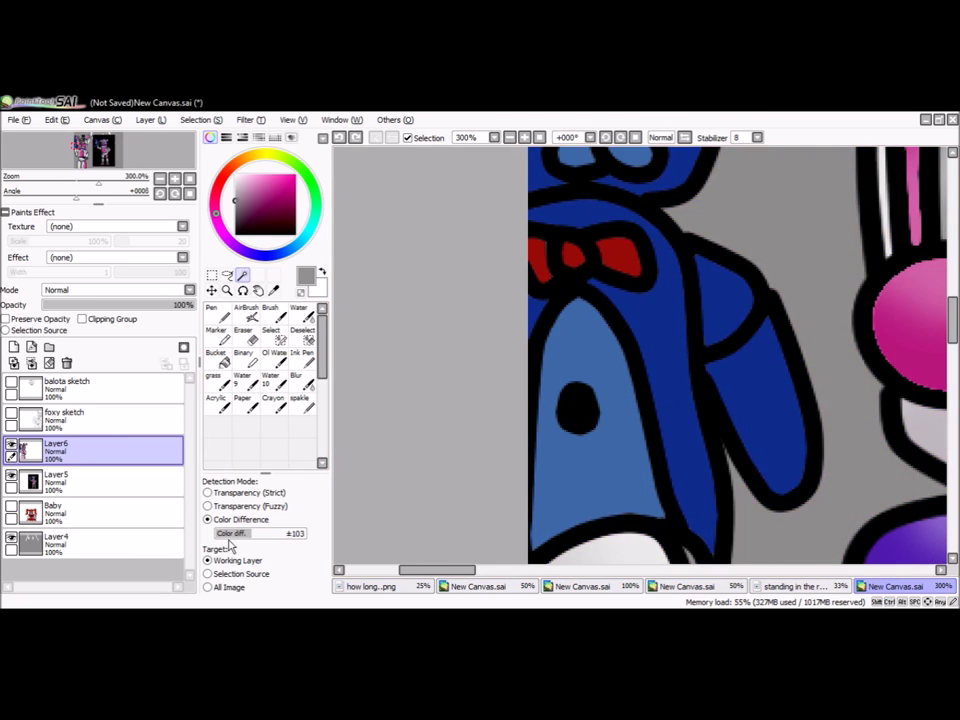
scroll(615, 253, up, 1)
scroll(608, 242, down, 3)
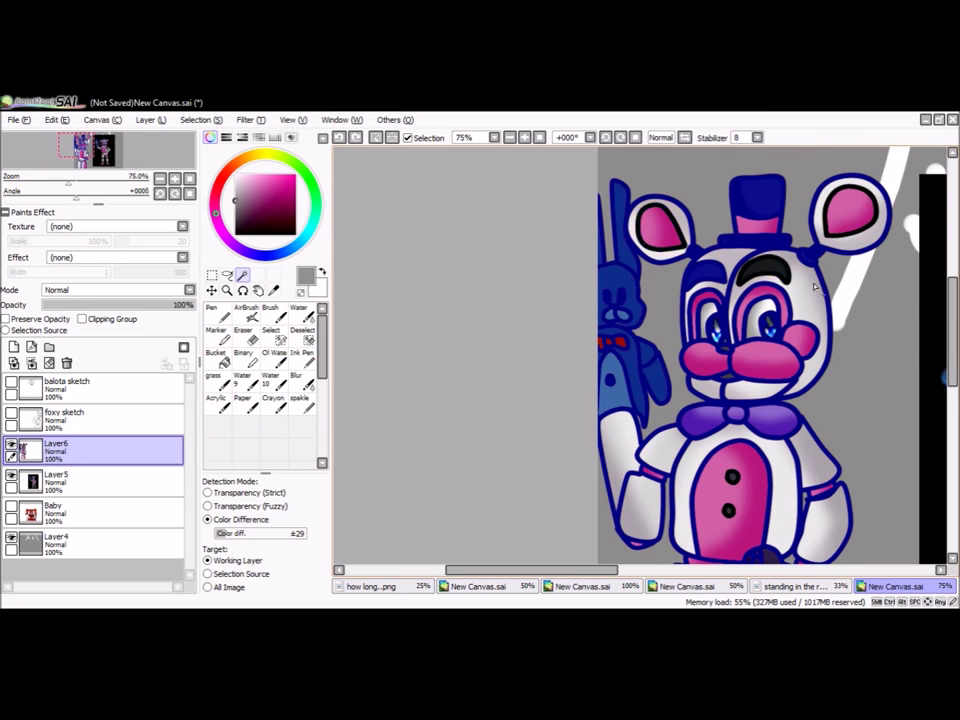
scroll(818, 290, up, 3)
scroll(400, 480, down, 2)
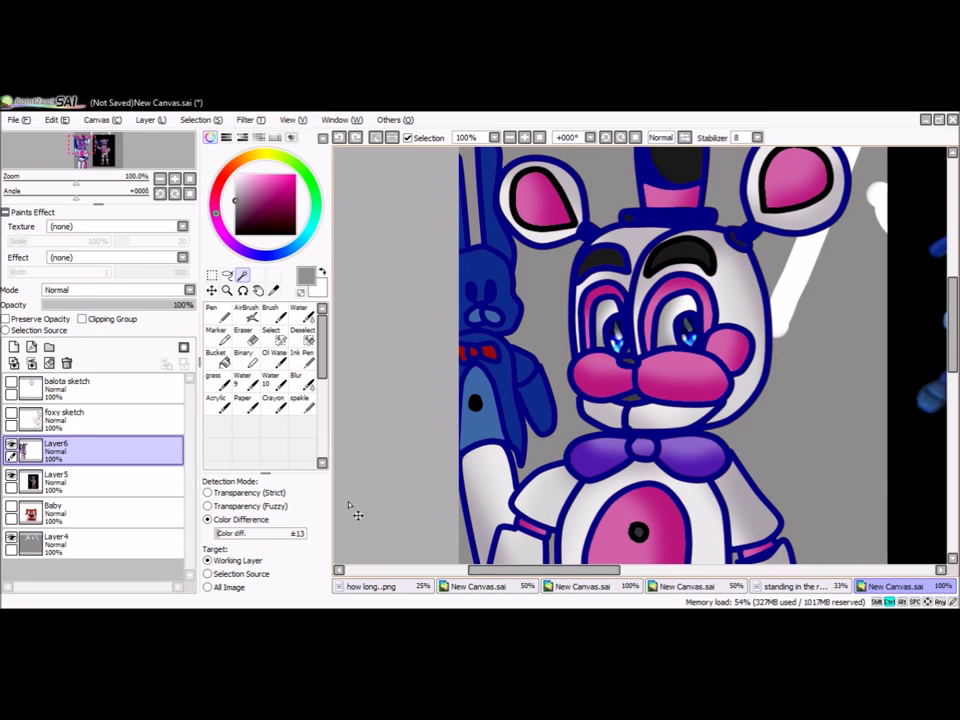
click(590, 421)
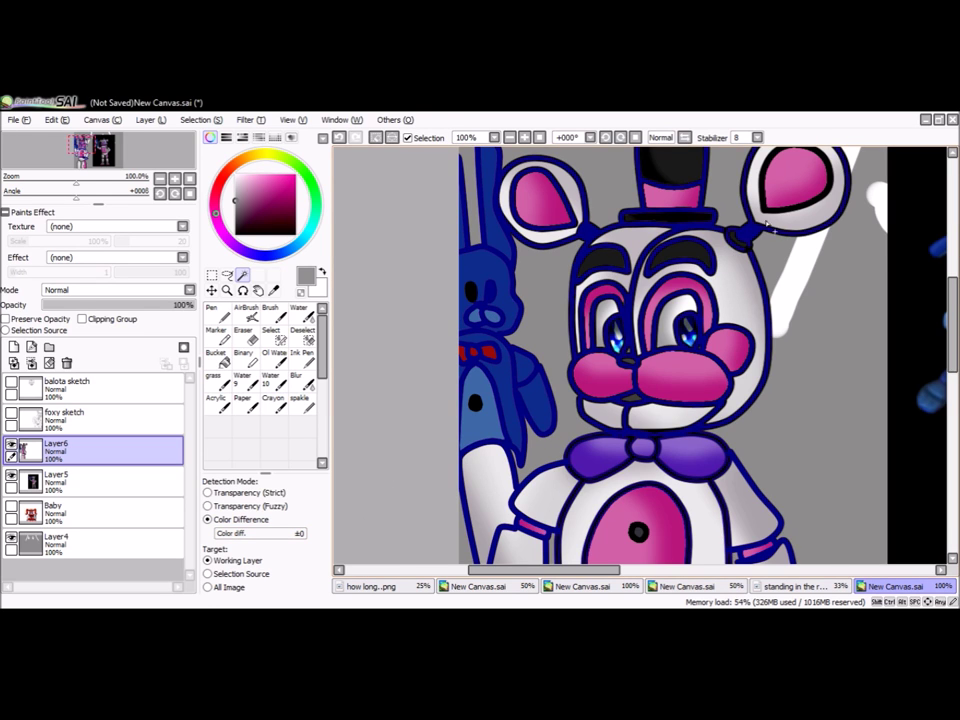
Step: Add the remaining outlines on Freddy's ears, torso, arms and hand to the selection with the Magic Wand
scroll(766, 225, down, 1)
scroll(654, 336, up, 4)
scroll(654, 336, down, 6)
scroll(372, 320, up, 5)
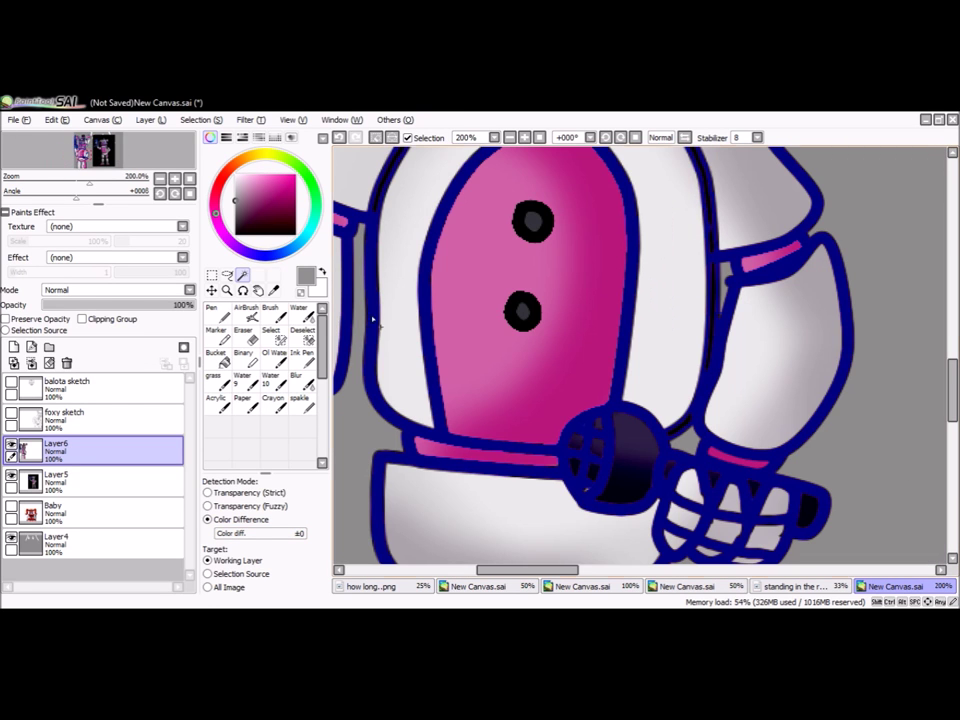
scroll(523, 333, down, 1)
Step: Paint the missed parts of the bow tie's outline into the selection with the Select brush at size 7
key(s)
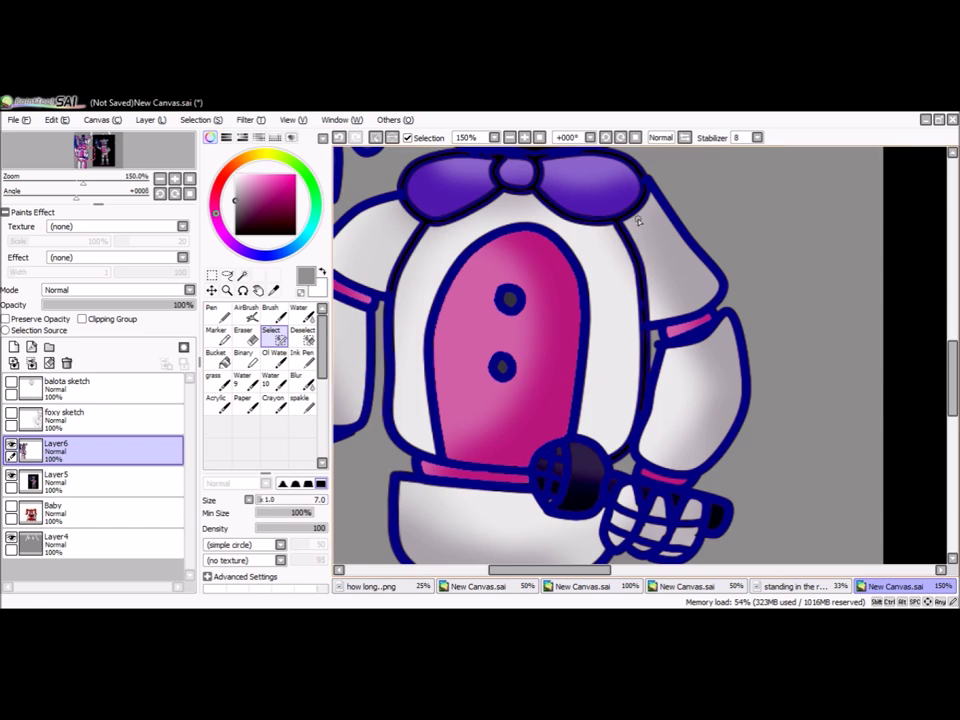
scroll(669, 407, up, 2)
scroll(636, 463, down, 4)
scroll(606, 381, up, 4)
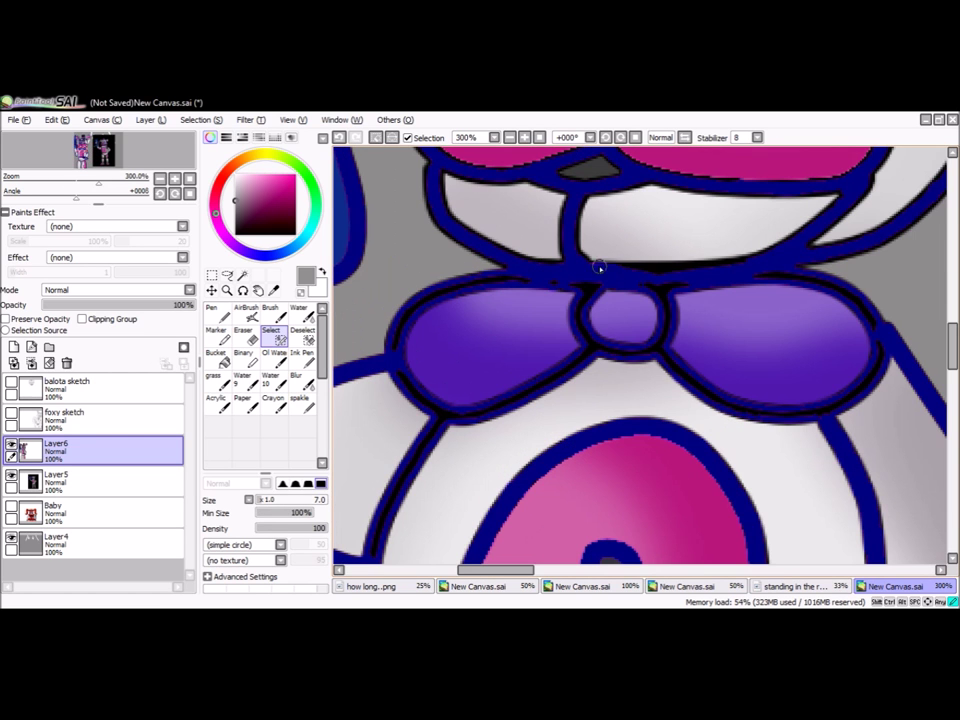
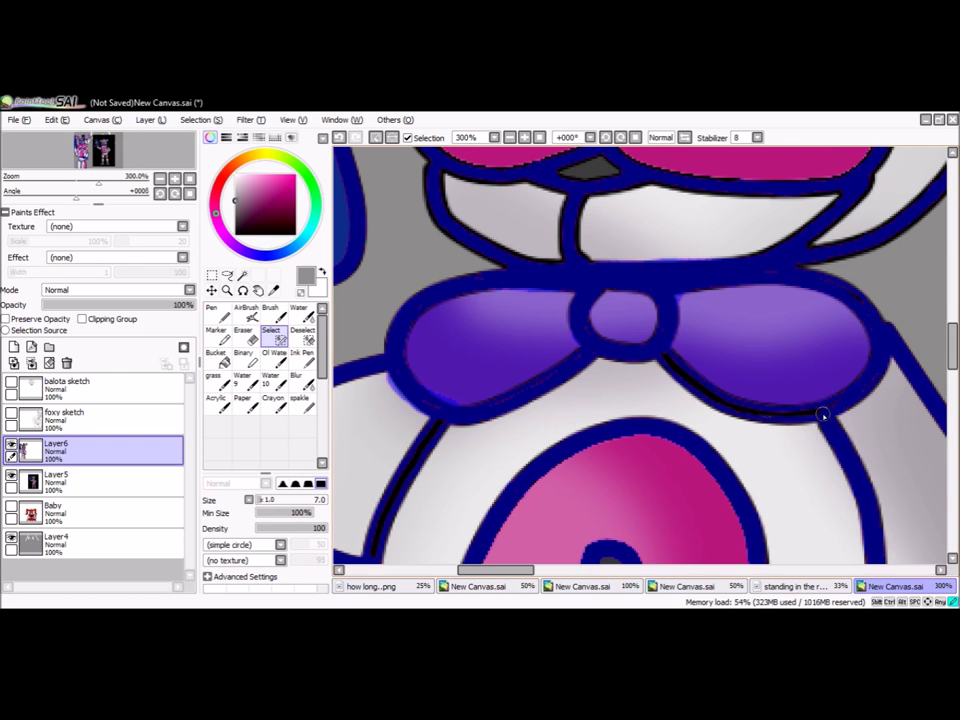
Step: Complete the outline selection around the hat, the eyebrows and the ear joints with the Select brush
scroll(838, 410, down, 4)
scroll(615, 317, up, 4)
scroll(615, 317, down, 4)
scroll(848, 400, up, 4)
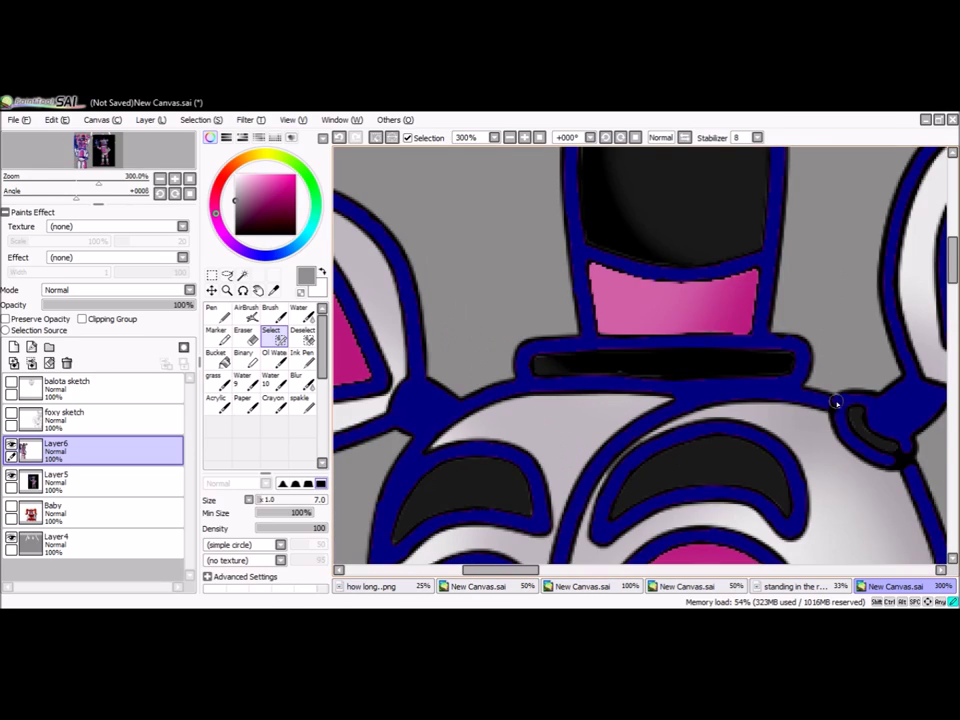
scroll(904, 458, down, 4)
scroll(625, 235, up, 4)
Step: Recolor the outlines of the ear beside the puppet and the adjoining side of the head dusty purple with the Pen
key(n)
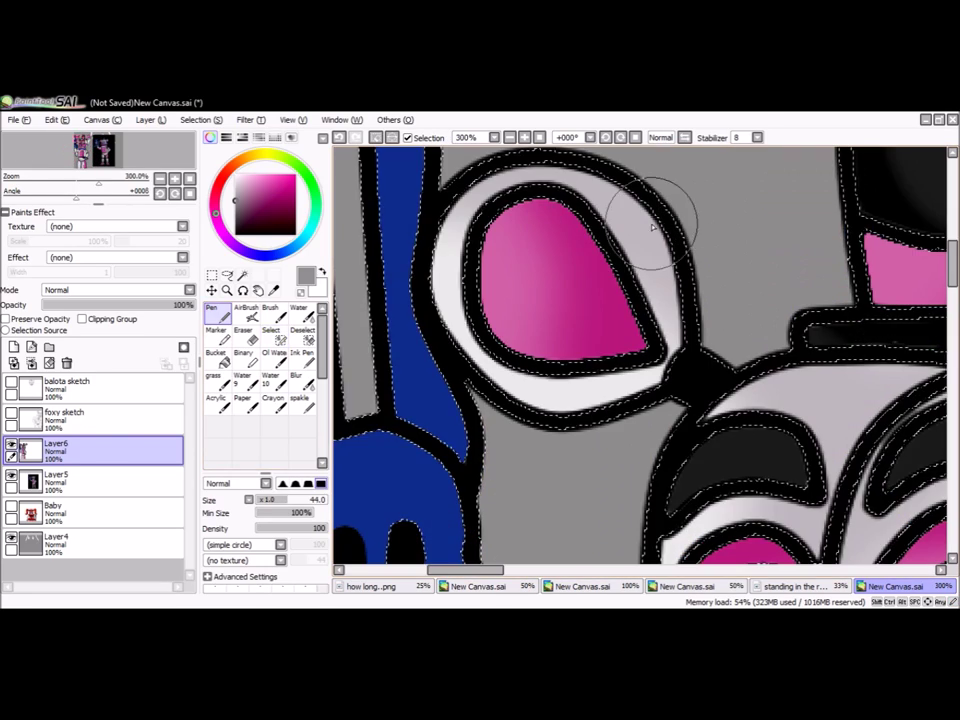
click(690, 322)
mouse_move(686, 326)
mouse_down()
mouse_move(440, 204)
mouse_move(643, 396)
mouse_up()
scroll(650, 340, up, 1)
scroll(653, 336, down, 2)
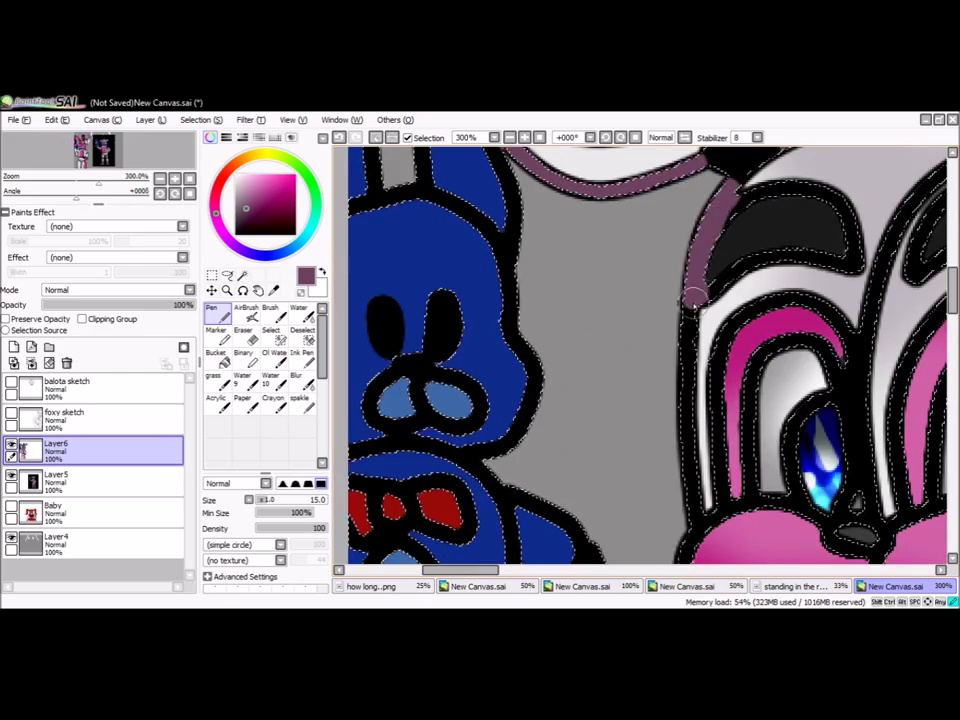
Step: Recolor the head's top edge and center line and the other ear's outer outline in the same dusty purple
scroll(671, 336, down, 1)
scroll(690, 383, up, 1)
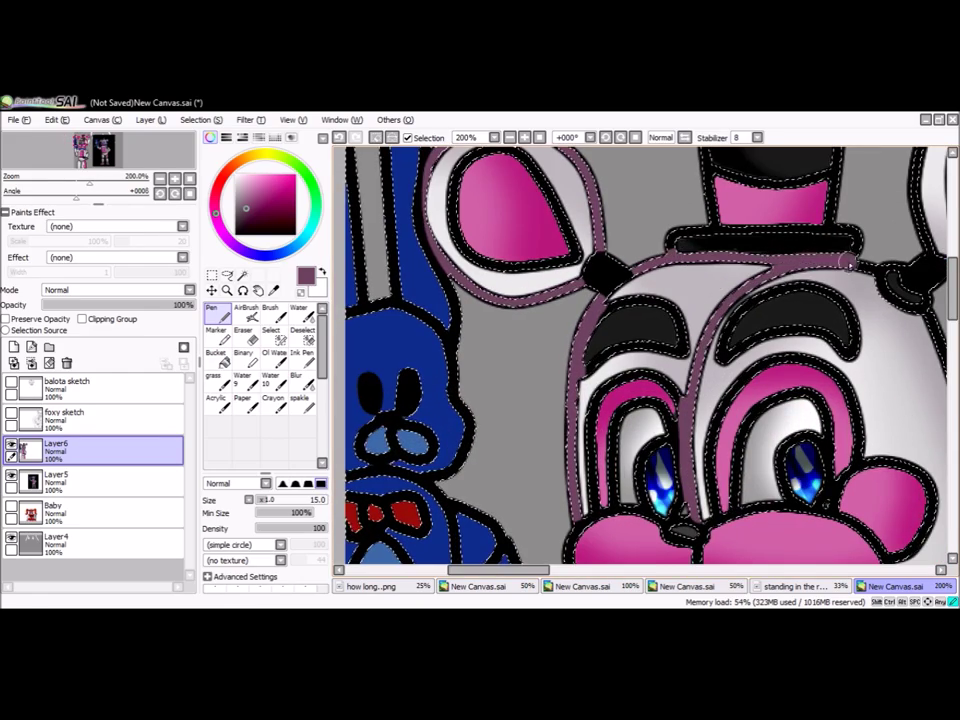
scroll(645, 355, down, 3)
scroll(645, 355, up, 3)
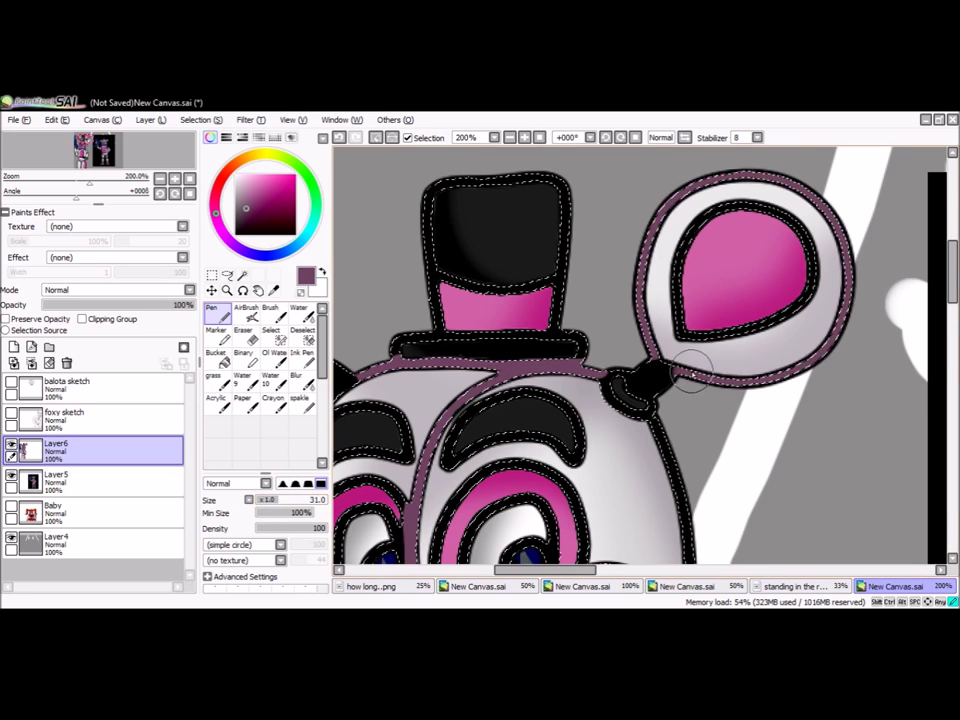
Step: Clear the outline selection and delete Layer5, which holds the Freddy reference picture
key(ctrl)
scroll(362, 362, down, 2)
scroll(362, 362, down, 4)
click(60, 480)
click(66, 363)
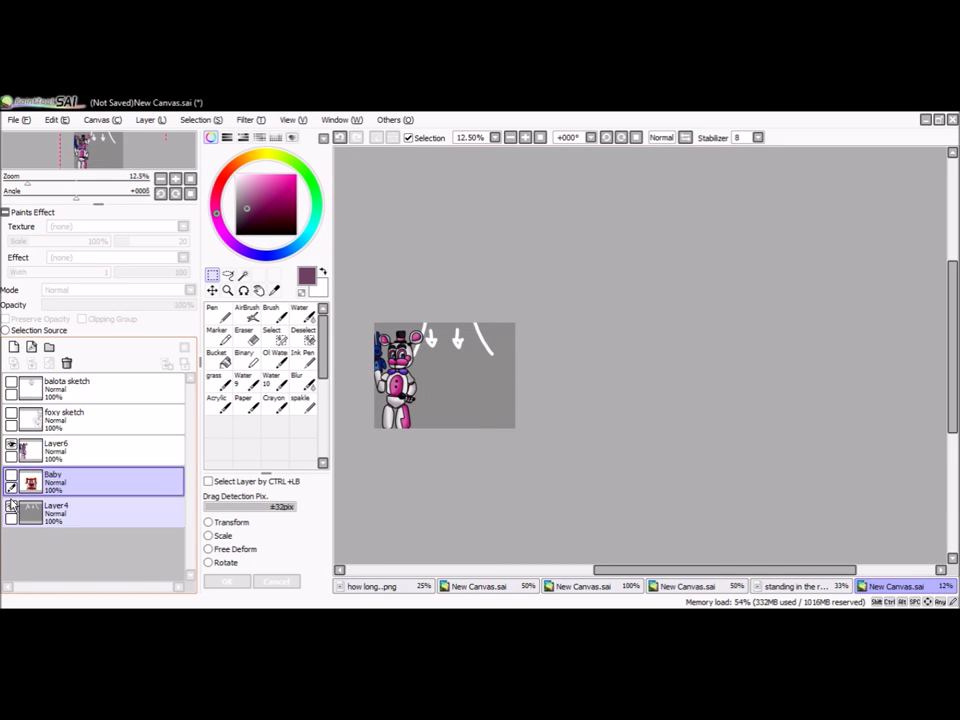
Step: Hide the Layer4, Layer6 and Baby layers and show the foxy sketch layer
click(11, 482)
scroll(499, 549, up, 3)
click(11, 506)
click(11, 443)
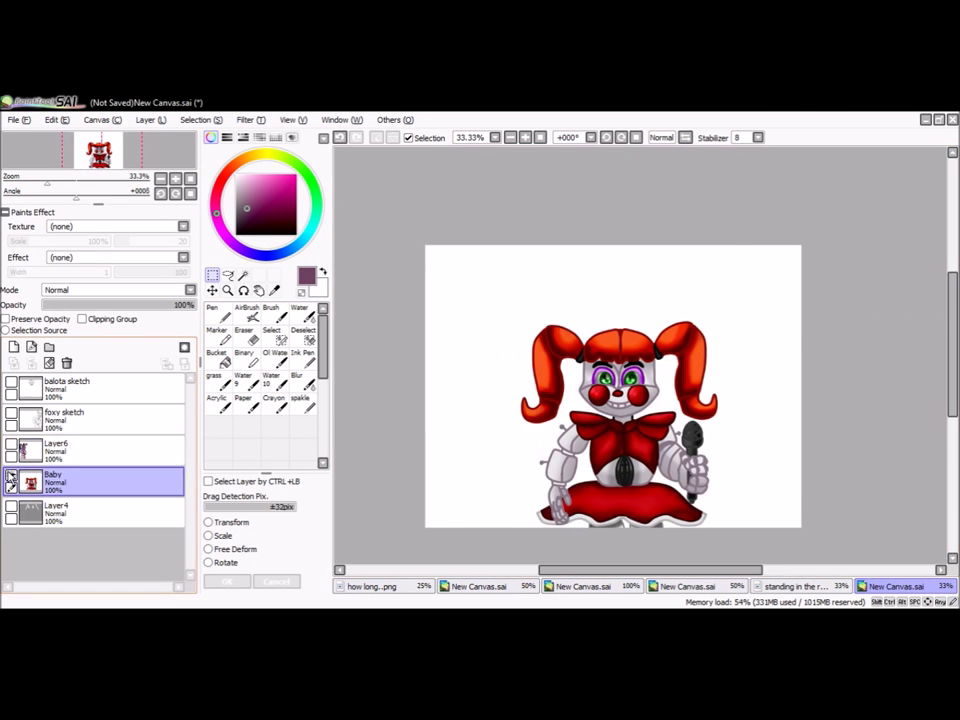
click(11, 474)
click(11, 412)
Step: Lower the foxy sketch layer's opacity and add a new linework layer above it
click(100, 415)
drag(190, 304, 128, 304)
click(31, 347)
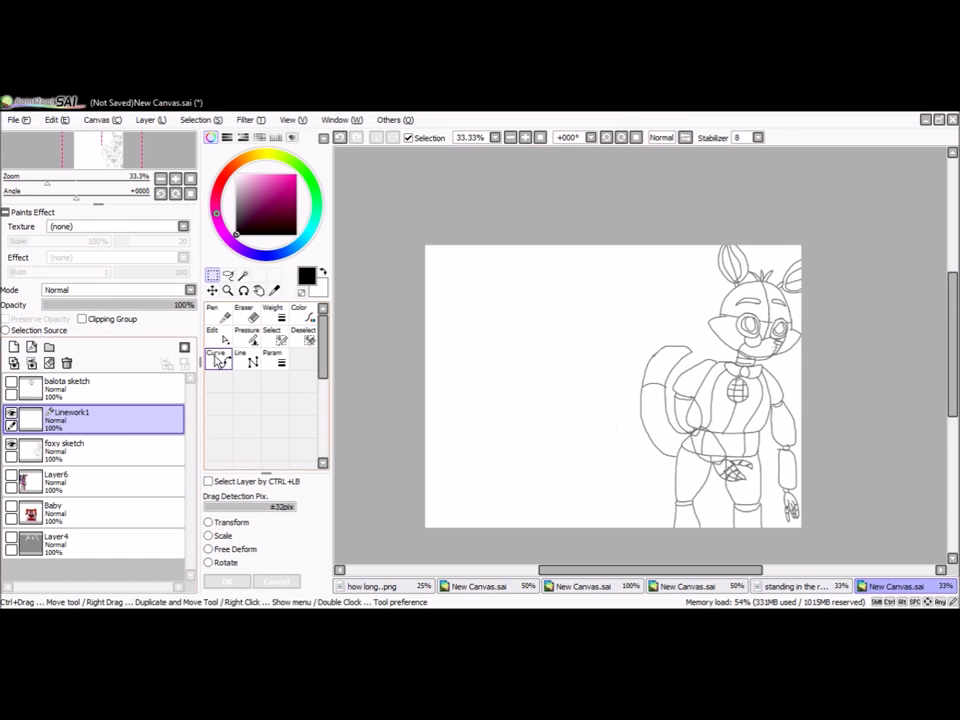
Step: Ink the outer and inner outlines of Foxy's drooping ear, down to the small joint where it meets the head
scroll(676, 285, up, 4)
scroll(675, 285, down, 2)
scroll(664, 272, up, 2)
mouse_move(700, 323)
mouse_down()
mouse_move(572, 197)
mouse_move(651, 344)
mouse_up()
click(457, 176)
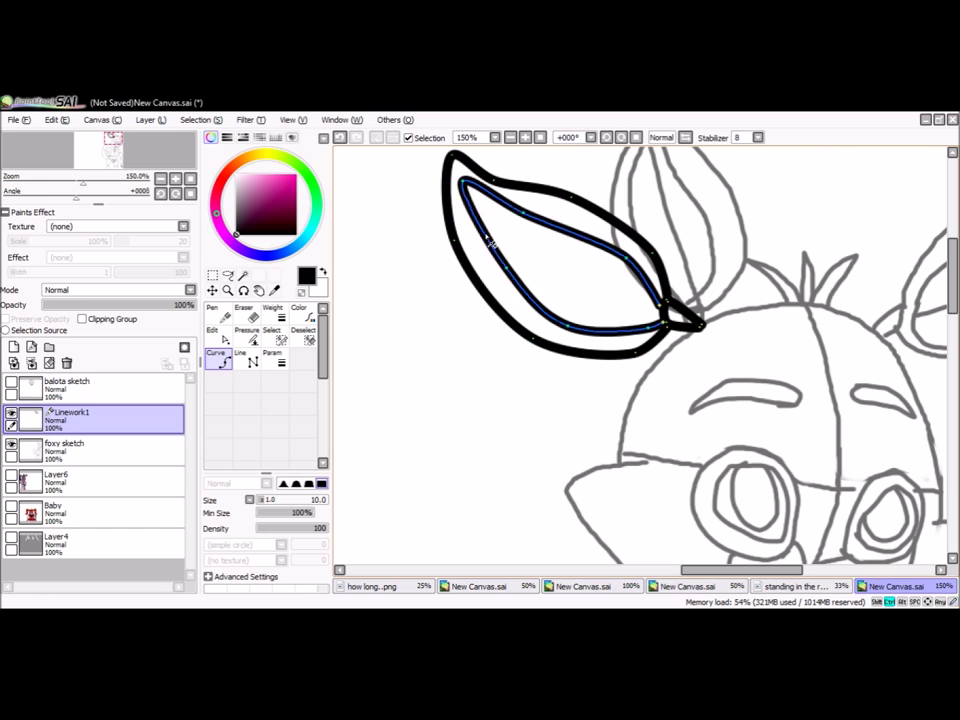
Step: Ink the side of the head below the drooping ear and the pointed cheek that runs to the jaw
scroll(540, 220, down, 2)
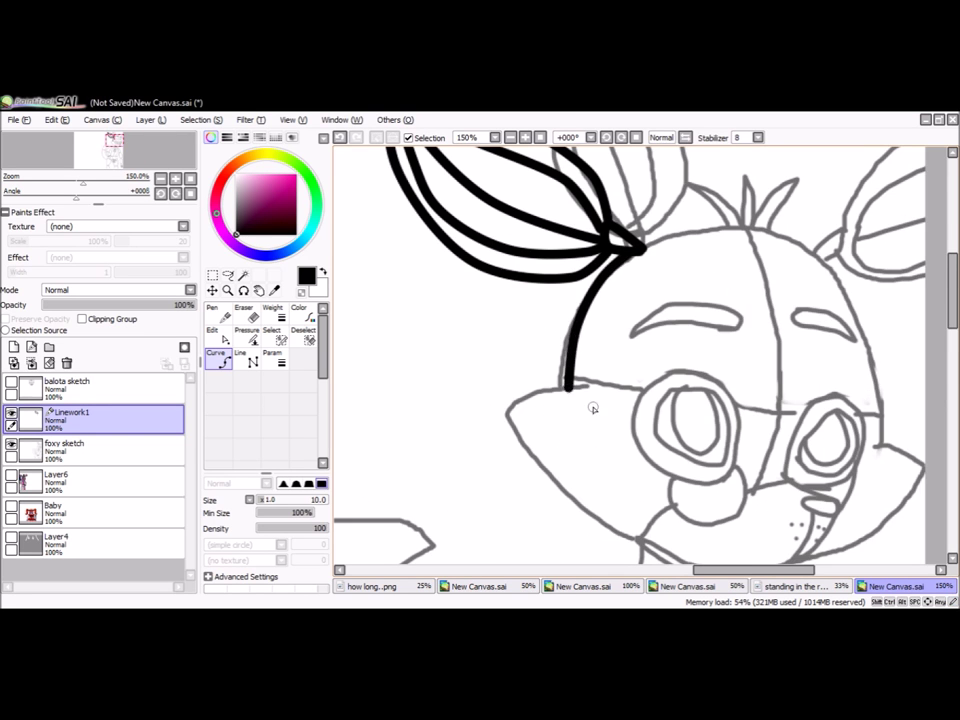
scroll(593, 408, down, 2)
click(476, 343)
click(542, 454)
Step: Ink the muzzle with its mouth line and oval nose, and the rounded cheek bump above it
scroll(542, 454, down, 2)
click(697, 390)
click(686, 507)
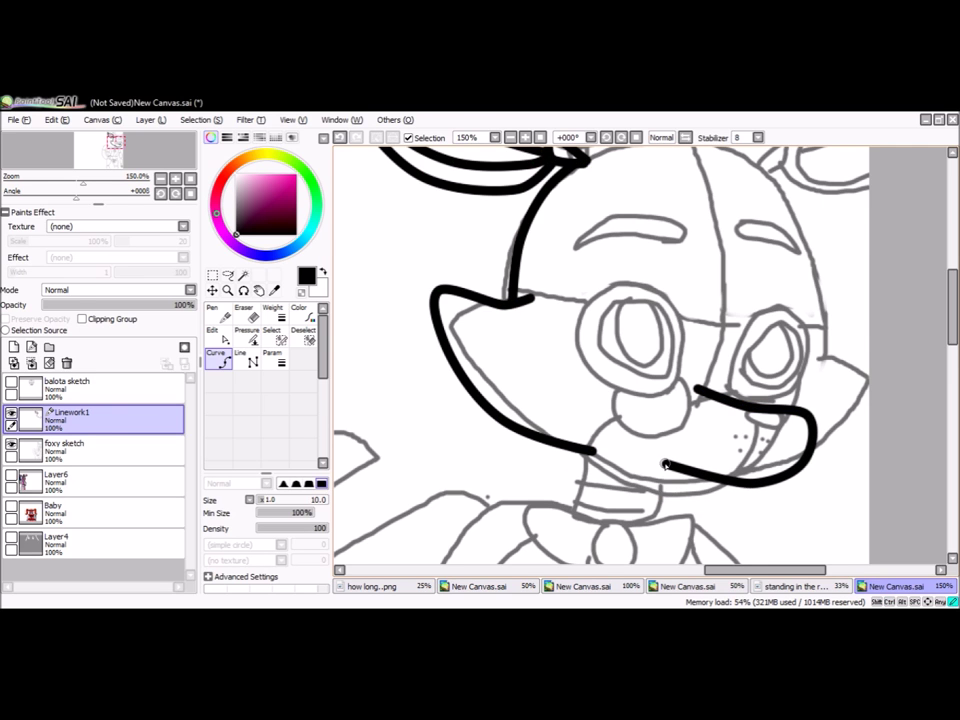
scroll(655, 421, up, 3)
click(744, 405)
scroll(744, 405, down, 3)
scroll(493, 296, up, 2)
scroll(493, 296, down, 2)
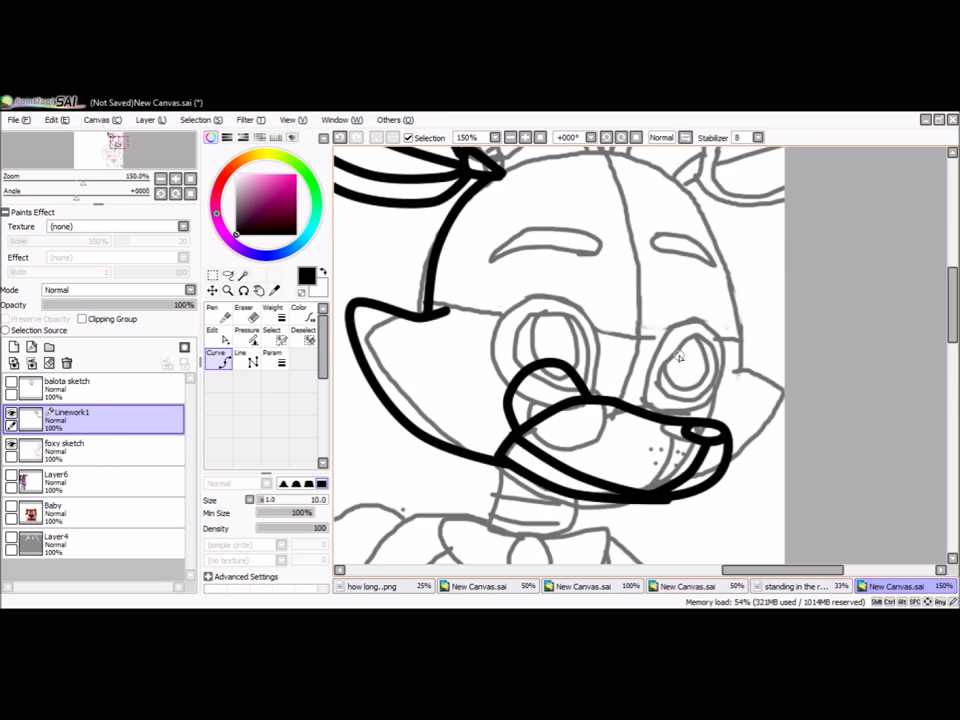
Step: Ink the top and far side of the head with its pointed cheek, and the oval outlines around both eyes
click(492, 196)
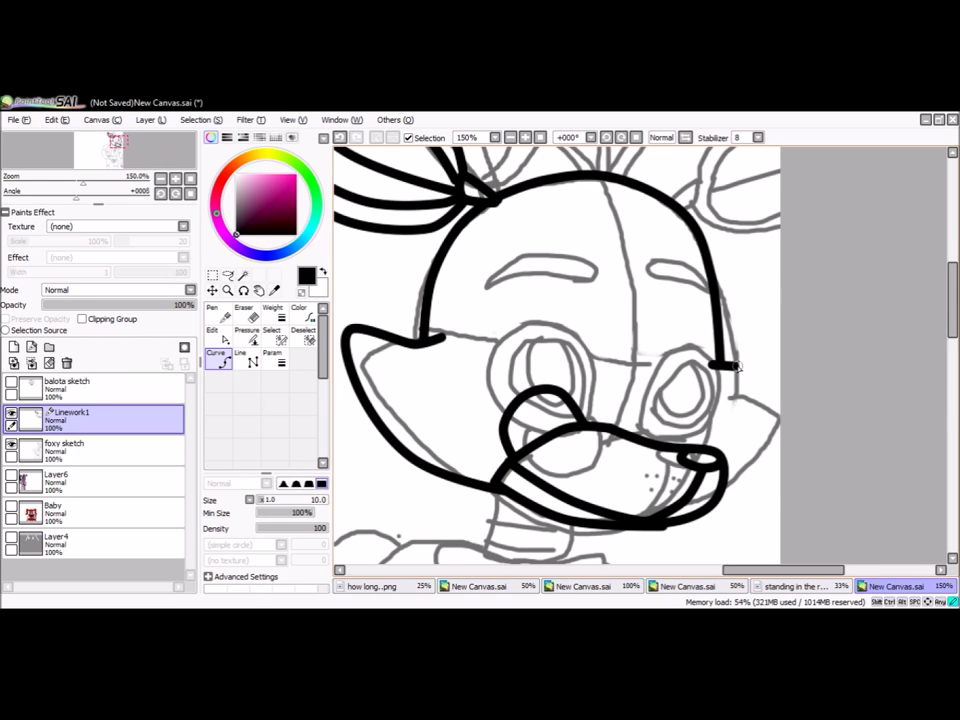
scroll(630, 444, up, 1)
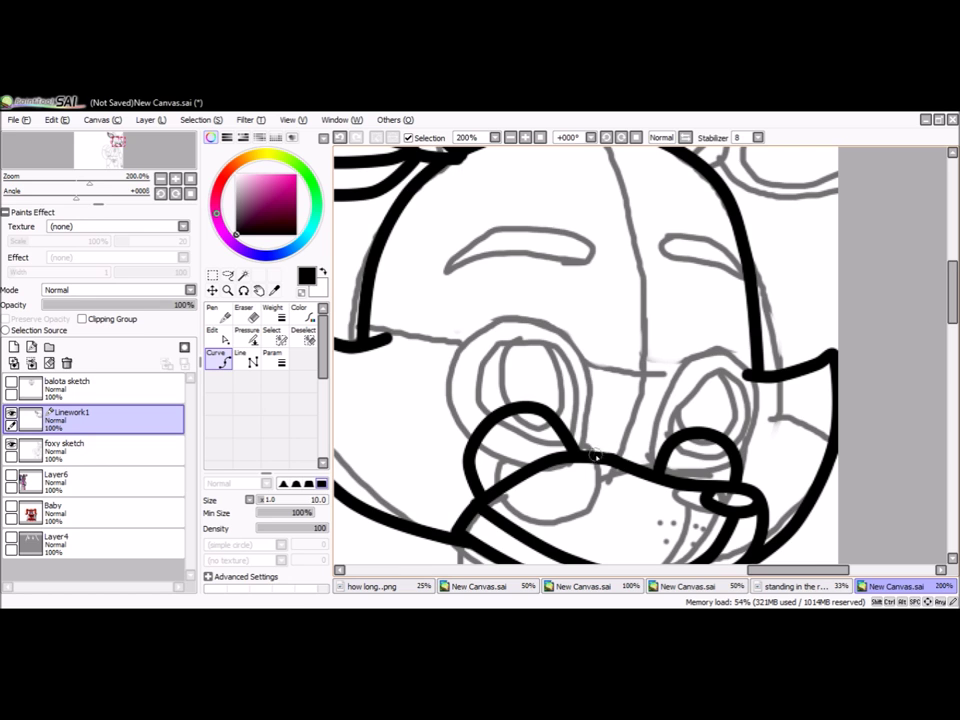
click(522, 278)
click(703, 318)
scroll(749, 432, down, 2)
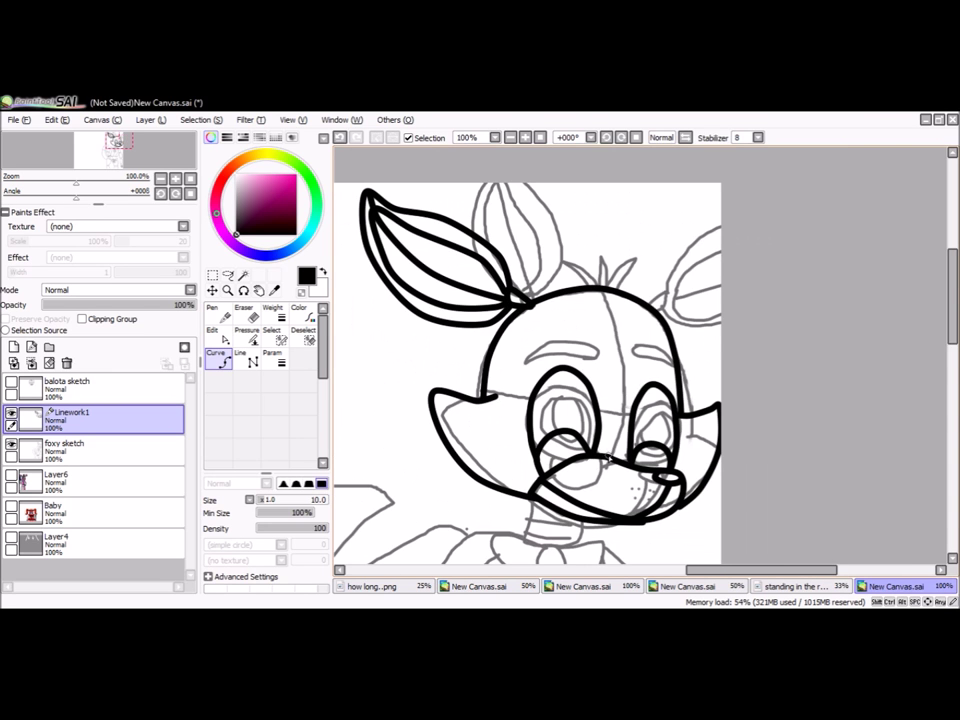
Step: Ink the irises and pupils inside both eyes and the center line running down the face
scroll(585, 288, up, 3)
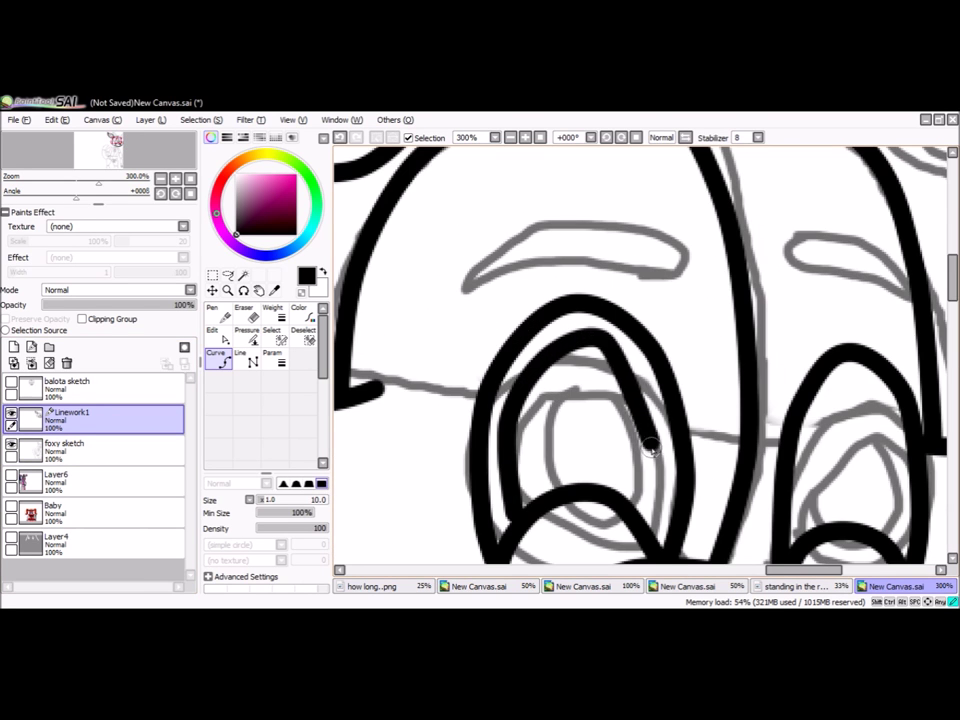
scroll(660, 430, up, 1)
click(866, 467)
click(810, 482)
scroll(553, 399, down, 2)
scroll(601, 360, up, 1)
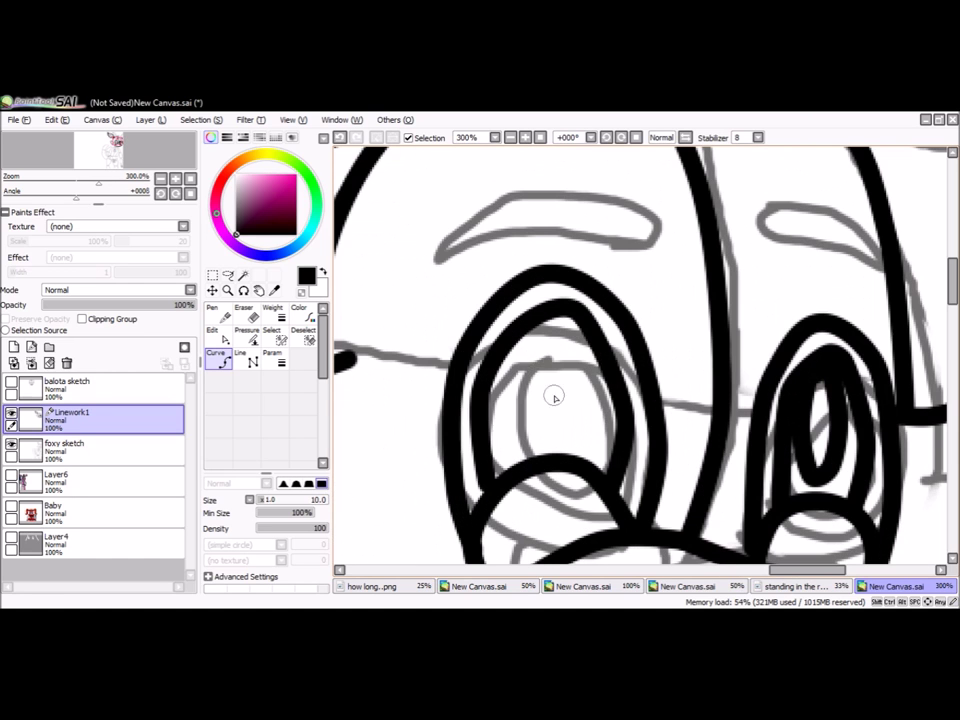
scroll(445, 300, down, 4)
scroll(445, 300, down, 1)
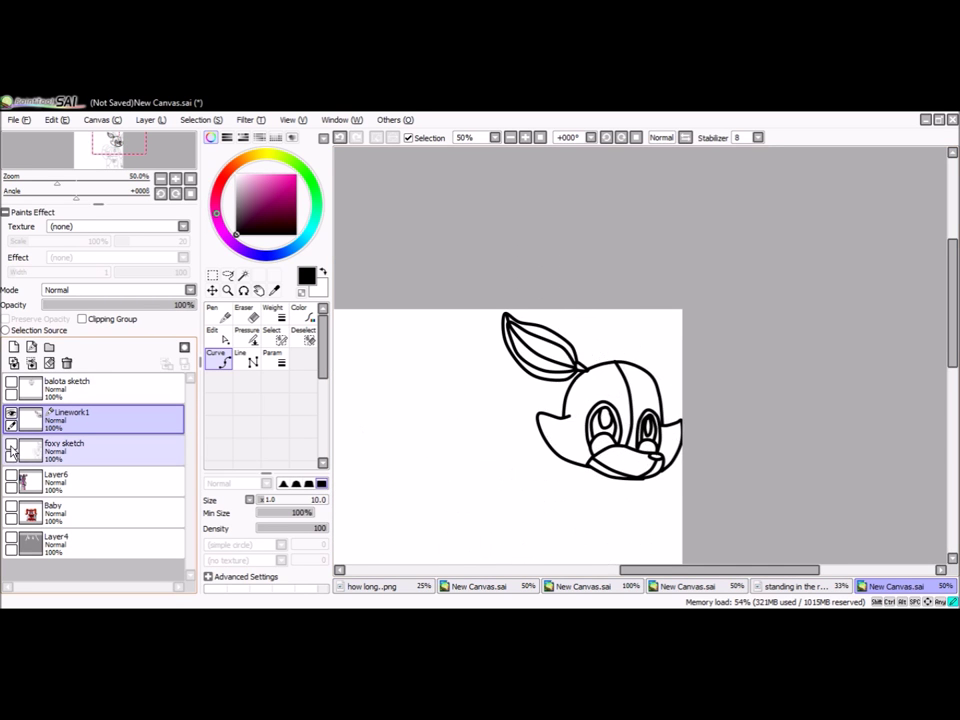
Step: Ink the curved hair tufts on top of the head and the second ear at the canvas edge
scroll(791, 362, up, 4)
click(624, 318)
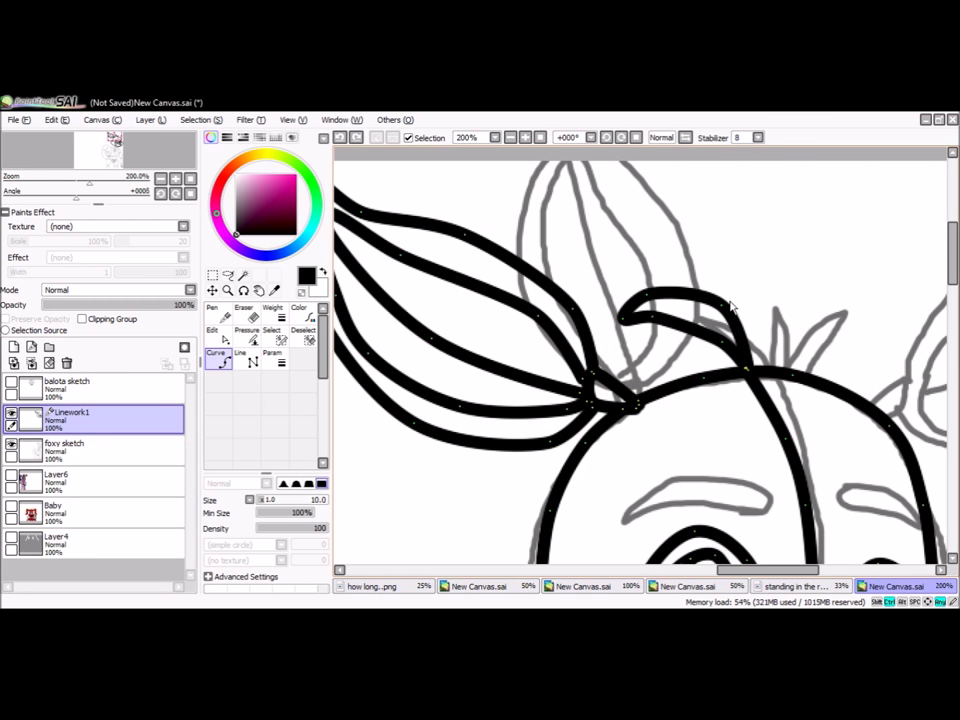
scroll(702, 256, down, 2)
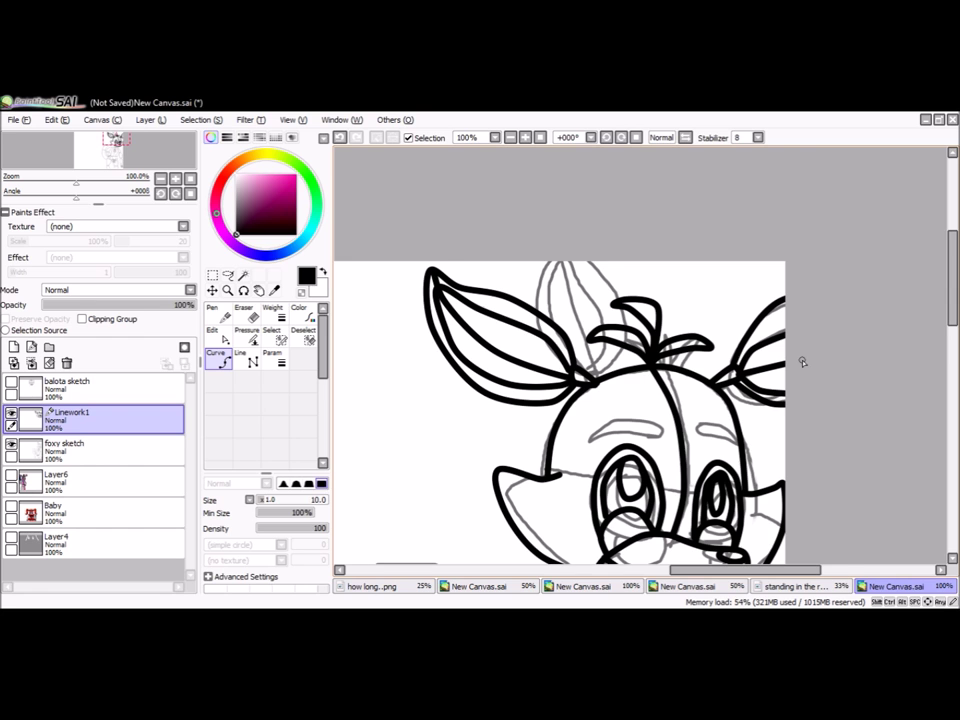
Step: Ink the two arched eyebrows above the eyes
scroll(565, 400, up, 2)
click(665, 395)
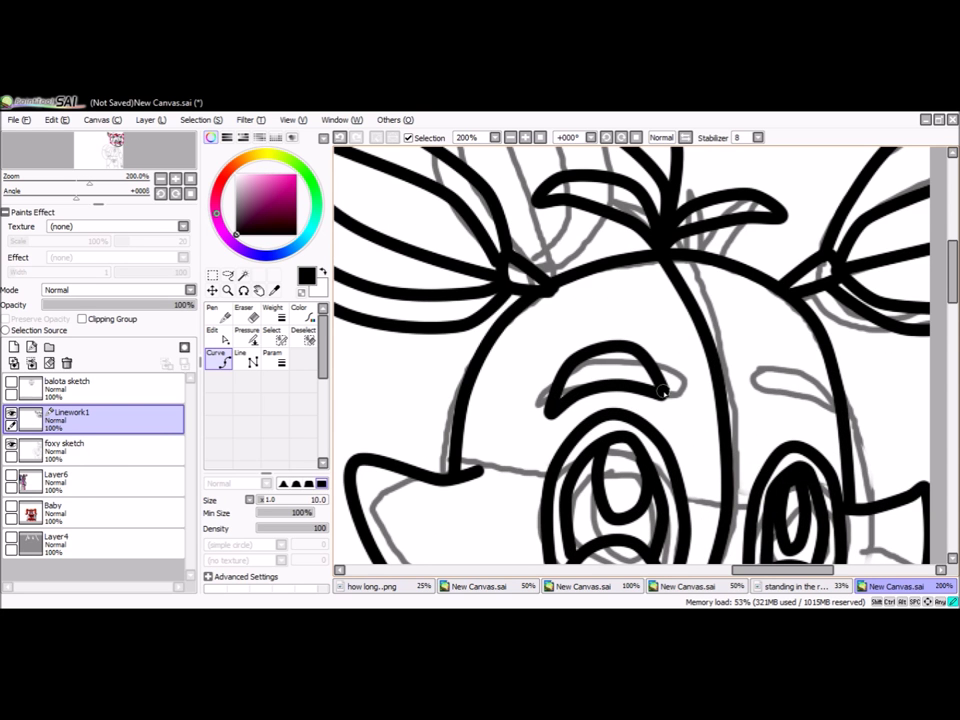
scroll(788, 365, down, 2)
Step: Ink the neck segments under the jaw and the bow tie with its round center knot
scroll(600, 380, up, 1)
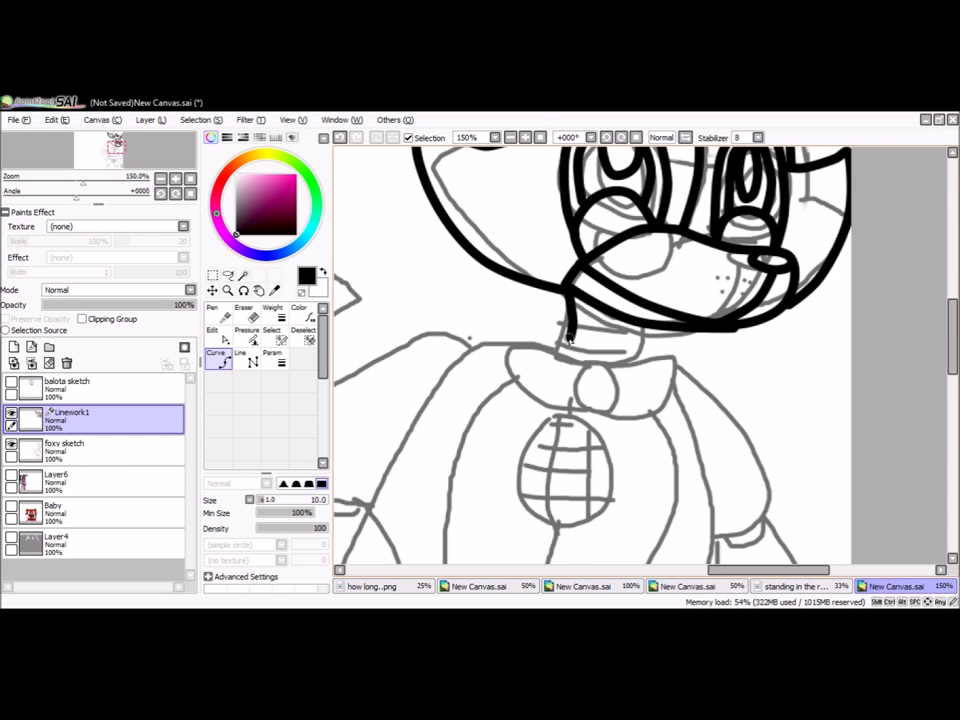
scroll(640, 395, up, 1)
click(578, 340)
scroll(648, 400, down, 1)
click(596, 407)
click(632, 407)
scroll(600, 400, up, 1)
click(580, 420)
click(640, 500)
click(705, 408)
click(625, 325)
Step: Ink the round chest speaker as an outer ring and a smaller inner oval filled with a crosshatched grille
scroll(647, 361, up, 1)
click(647, 361)
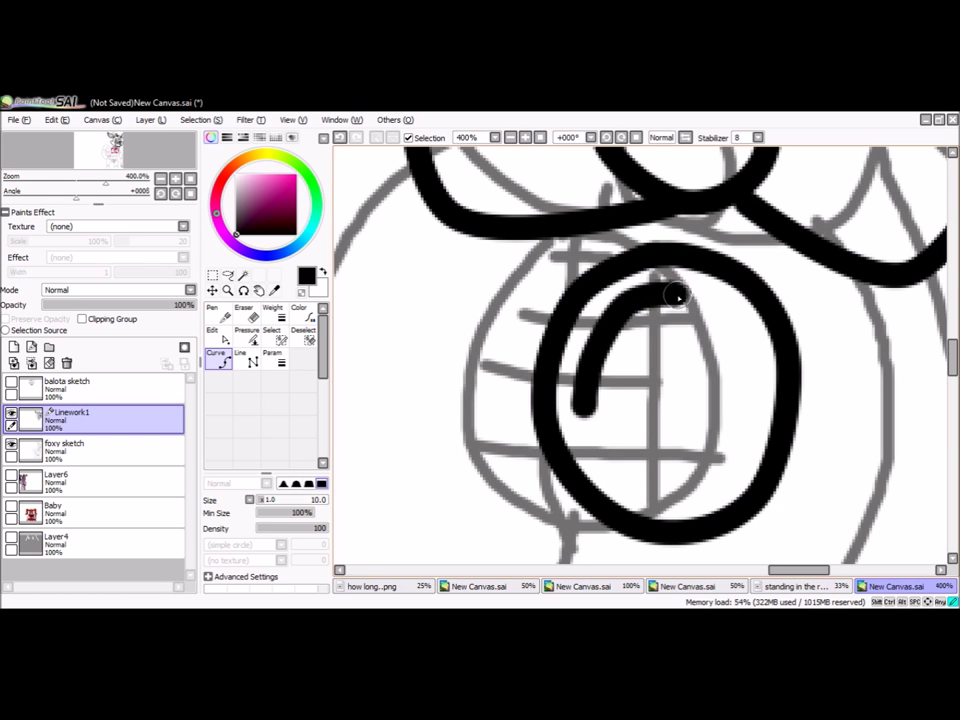
click(614, 441)
click(638, 458)
click(724, 357)
click(606, 390)
click(722, 392)
click(640, 300)
click(640, 470)
click(690, 450)
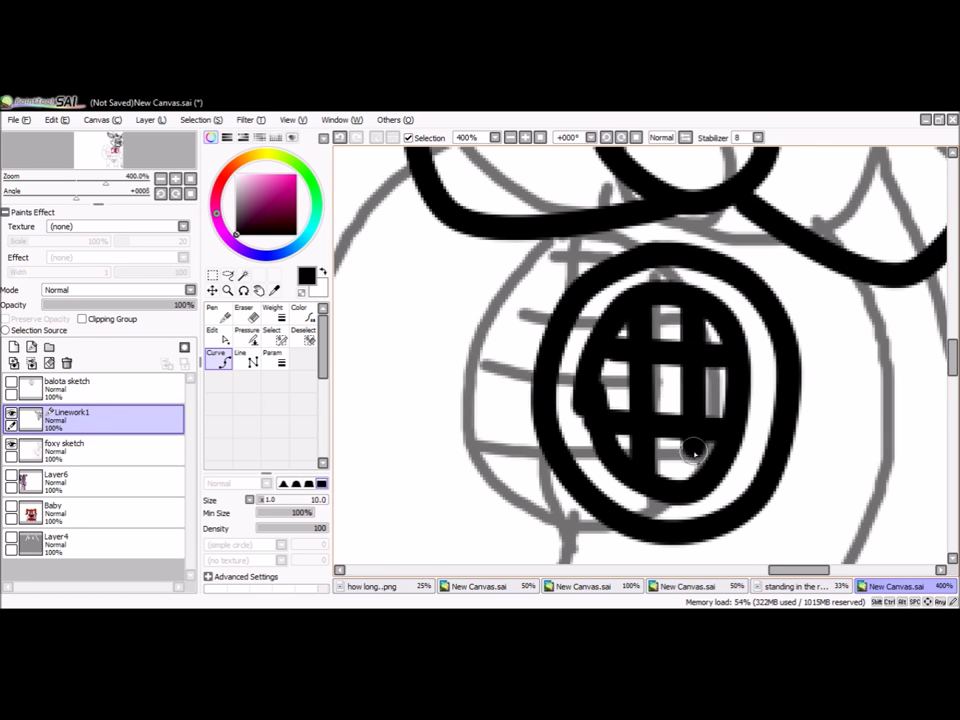
Step: Ink the torso's sides and bottom edge, and the curved chest panel lines beside the speaker
scroll(708, 384, down, 4)
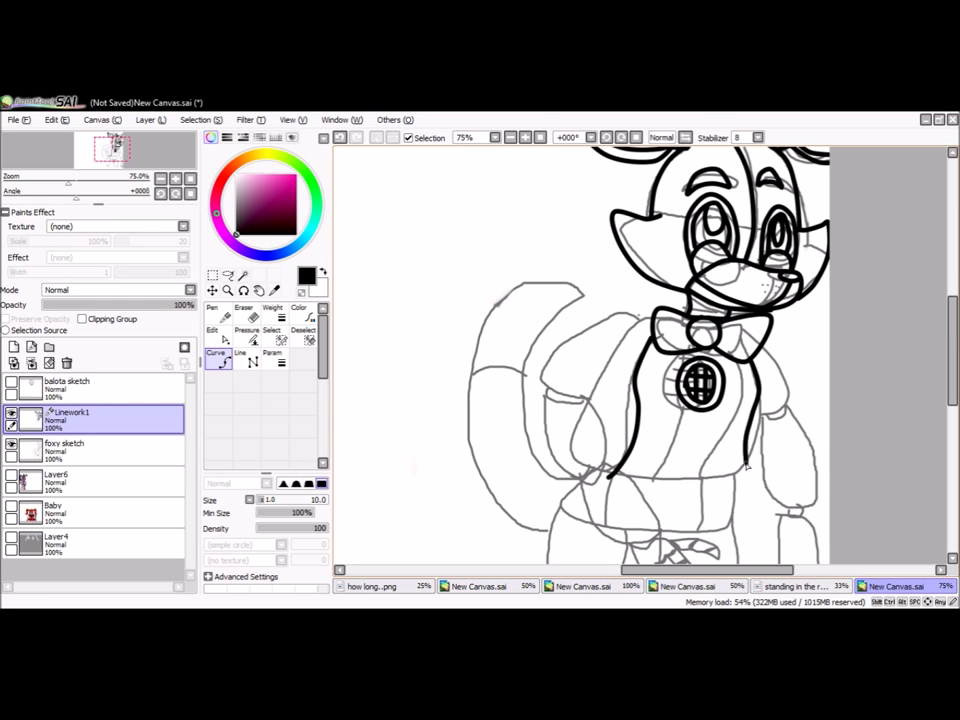
scroll(630, 494, up, 2)
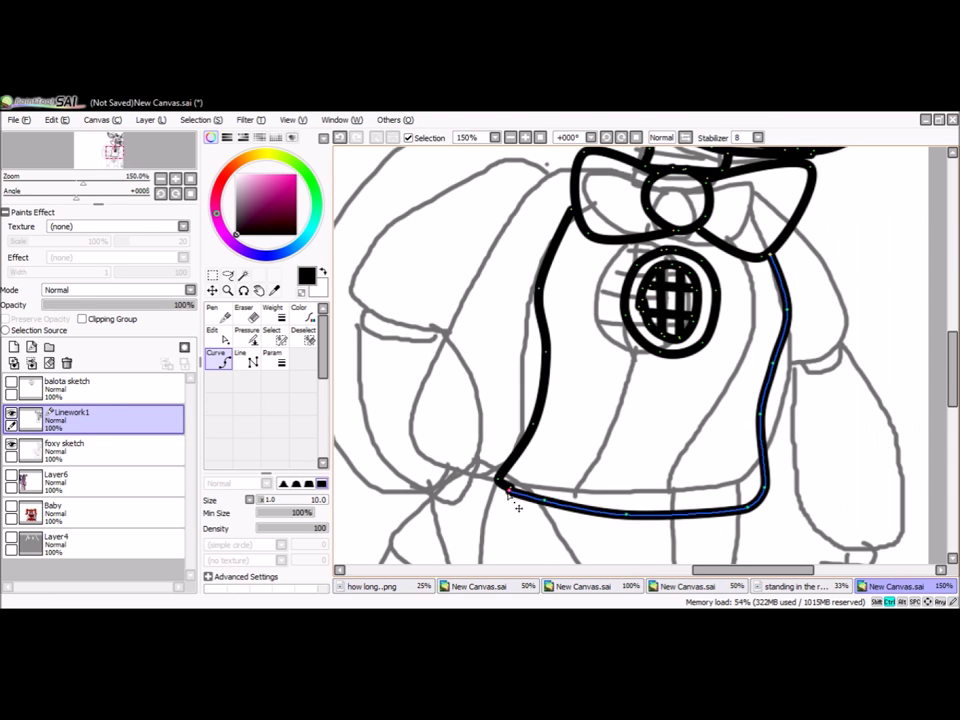
click(617, 247)
click(600, 410)
double_click(536, 503)
Step: Ink the waist band and hip section, and both legs with their knee joints down to the canvas edge
scroll(709, 392, down, 5)
scroll(730, 335, up, 4)
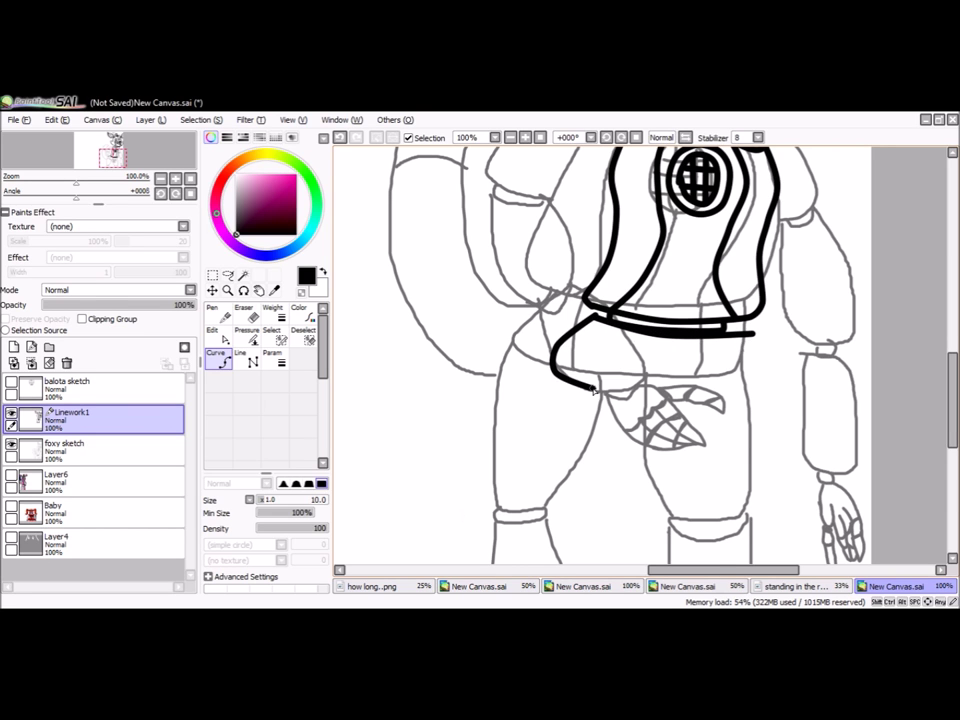
scroll(755, 337, down, 1)
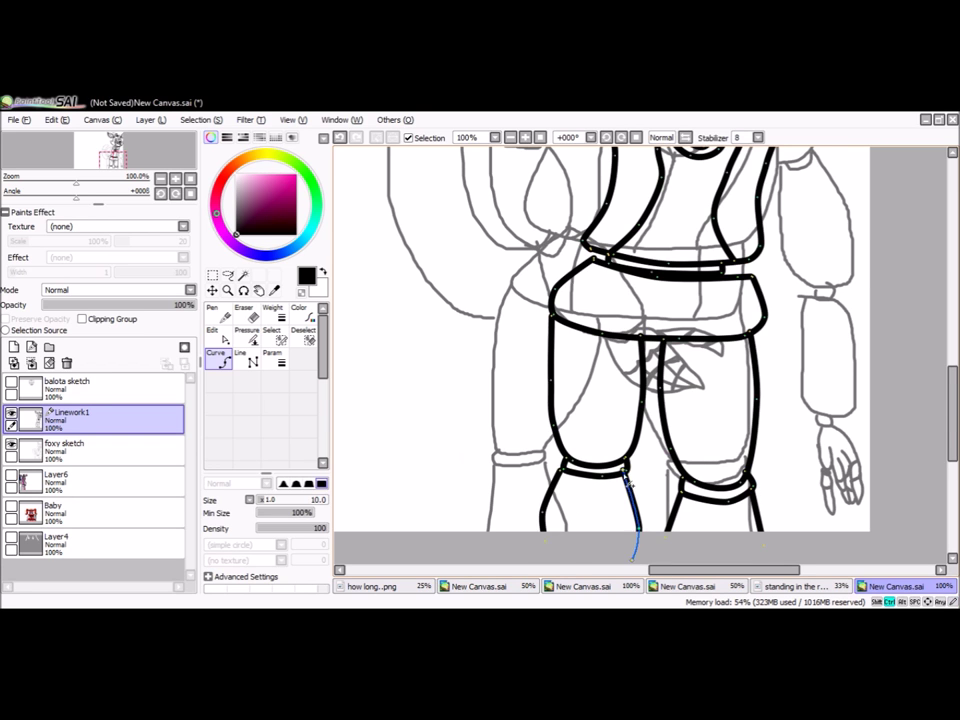
Step: Ink both shoulder pads with their joint bands and the upper arm on the tail side
scroll(627, 480, down, 3)
scroll(645, 300, up, 4)
mouse_move(644, 299)
mouse_down()
mouse_move(614, 403)
mouse_move(489, 368)
mouse_up()
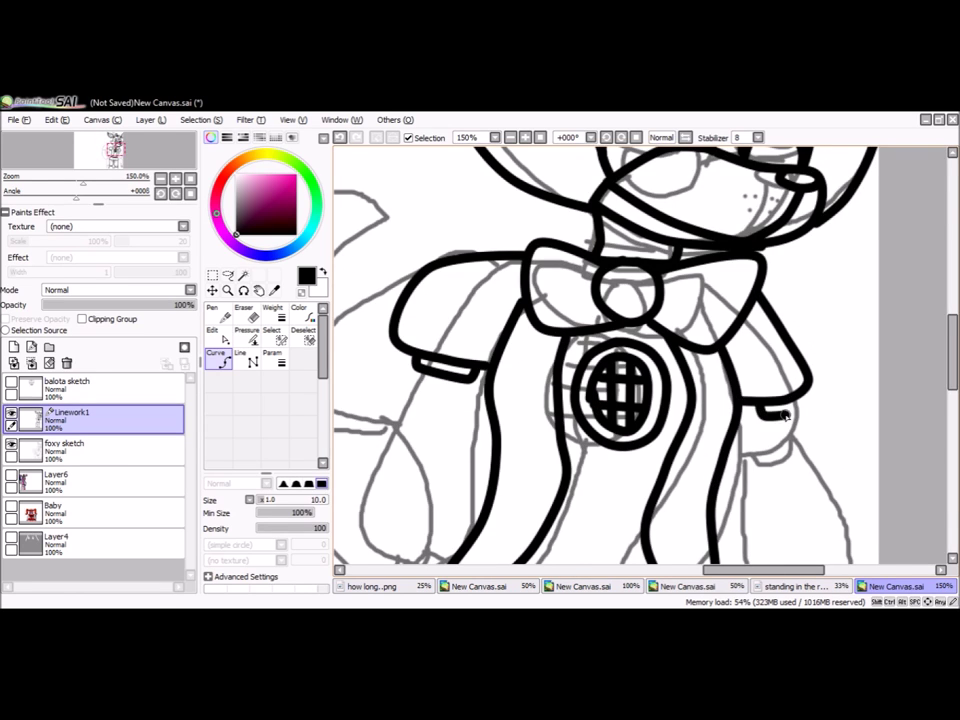
scroll(762, 414, down, 2)
scroll(640, 330, up, 2)
mouse_move(620, 292)
mouse_down()
mouse_move(620, 349)
mouse_move(681, 464)
mouse_move(716, 312)
mouse_up()
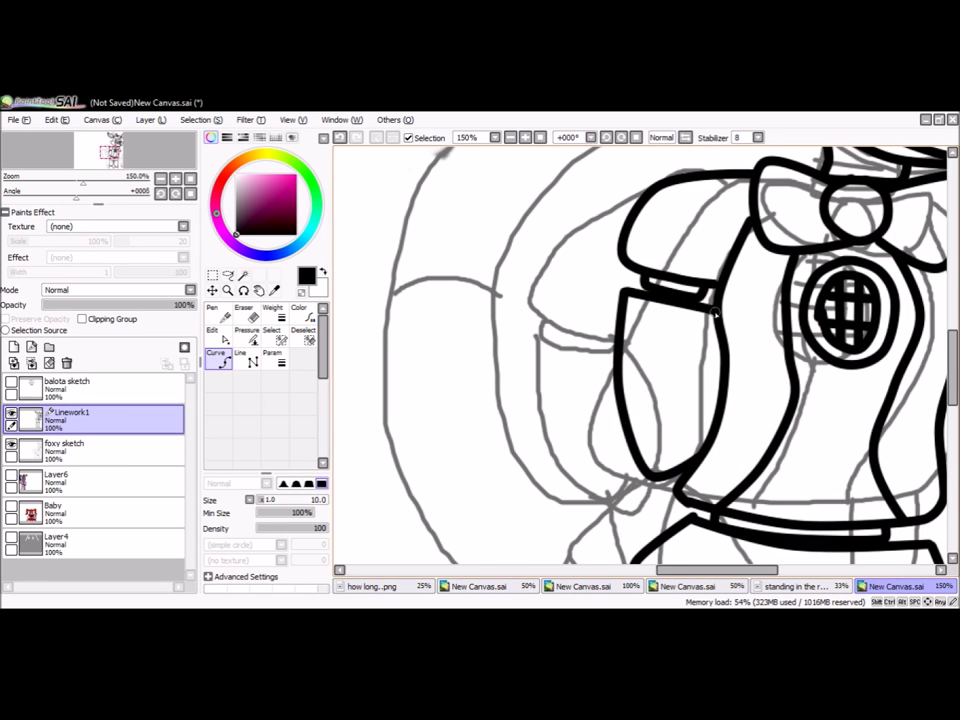
scroll(716, 312, up, 1)
Step: Ink the curled tail behind the body and divide off its tip with a zigzag line
scroll(637, 446, down, 4)
scroll(578, 369, up, 1)
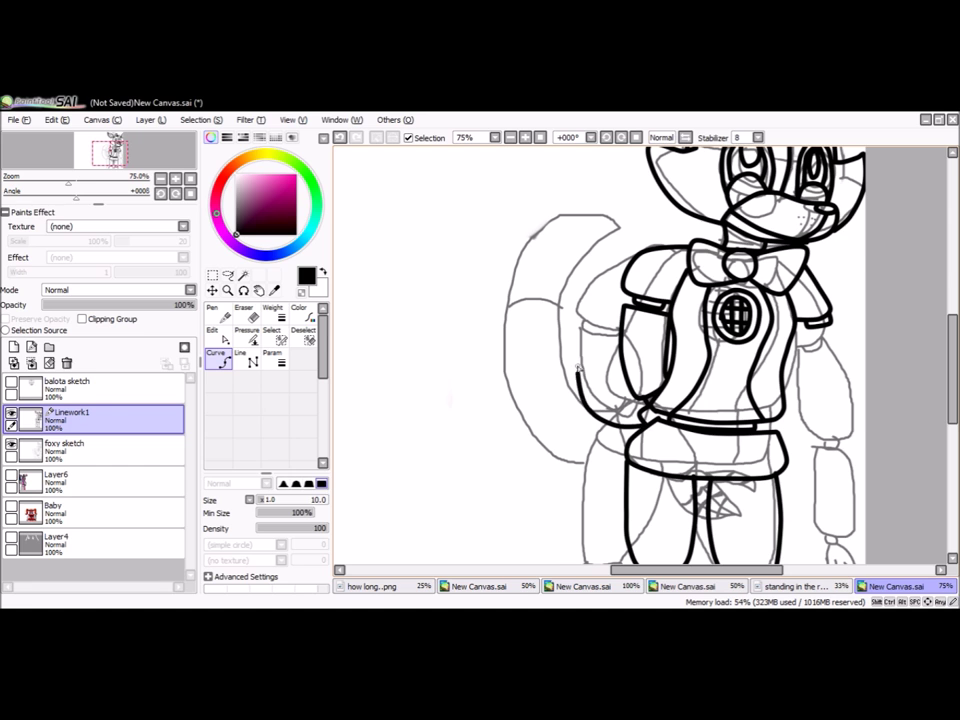
scroll(633, 448, up, 3)
scroll(600, 400, down, 1)
drag(419, 312, 541, 345)
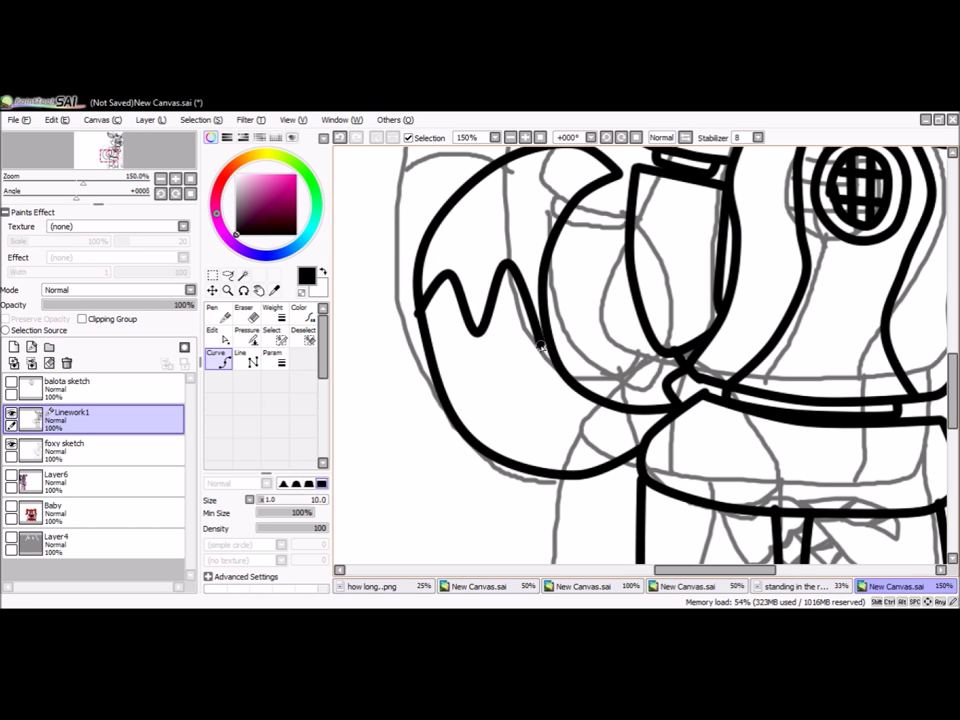
Step: Ink the upper arm on the side away from the tail and the small elbow joint beneath it
scroll(427, 327, down, 1)
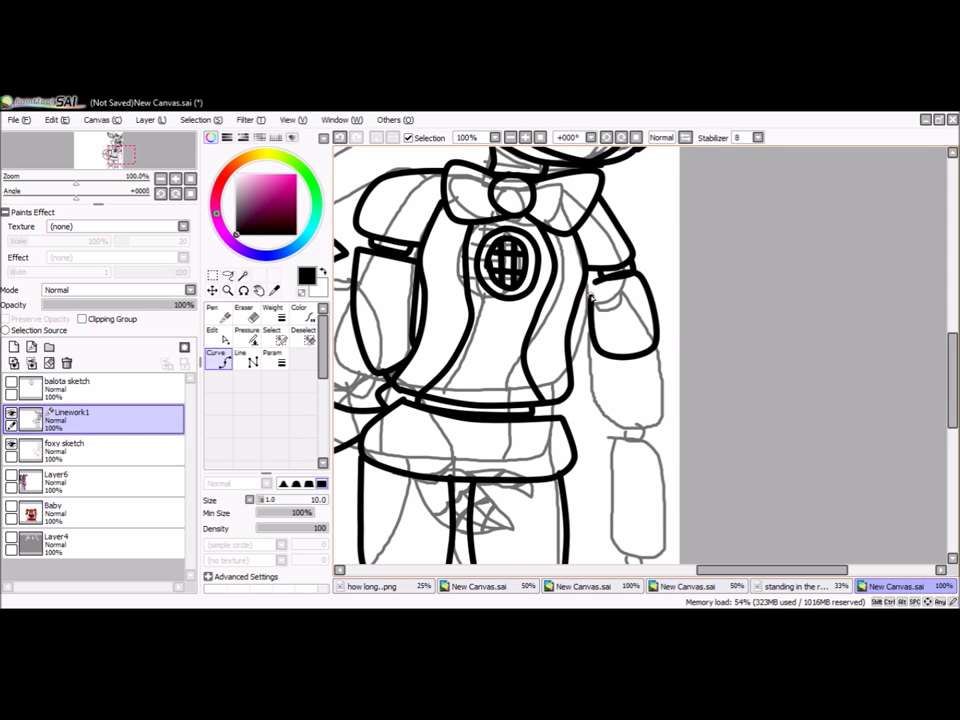
scroll(620, 398, up, 1)
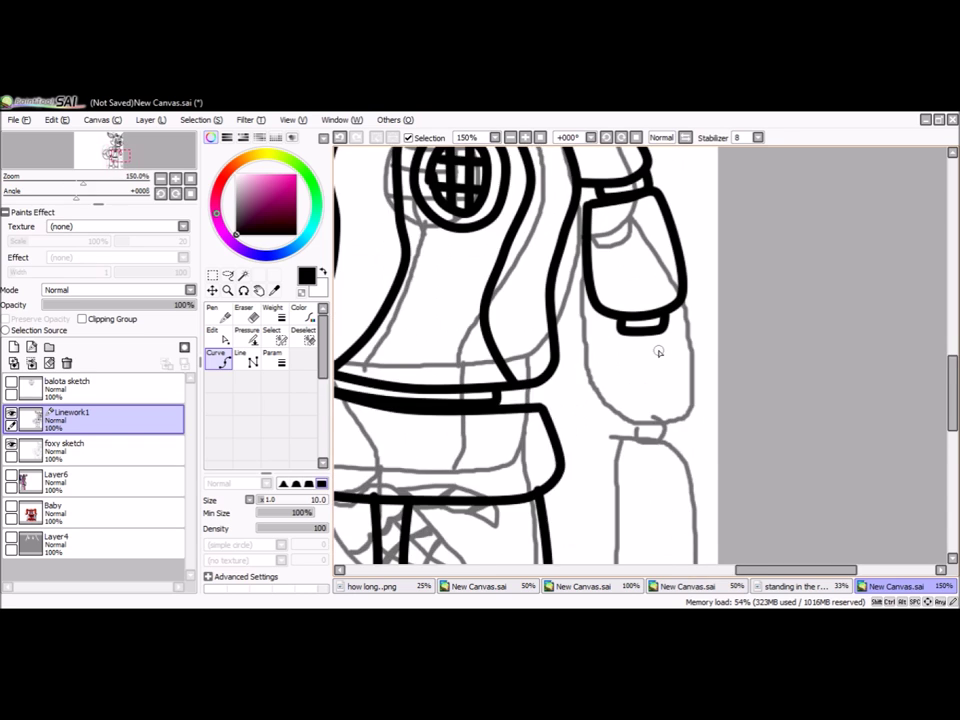
scroll(658, 349, up, 1)
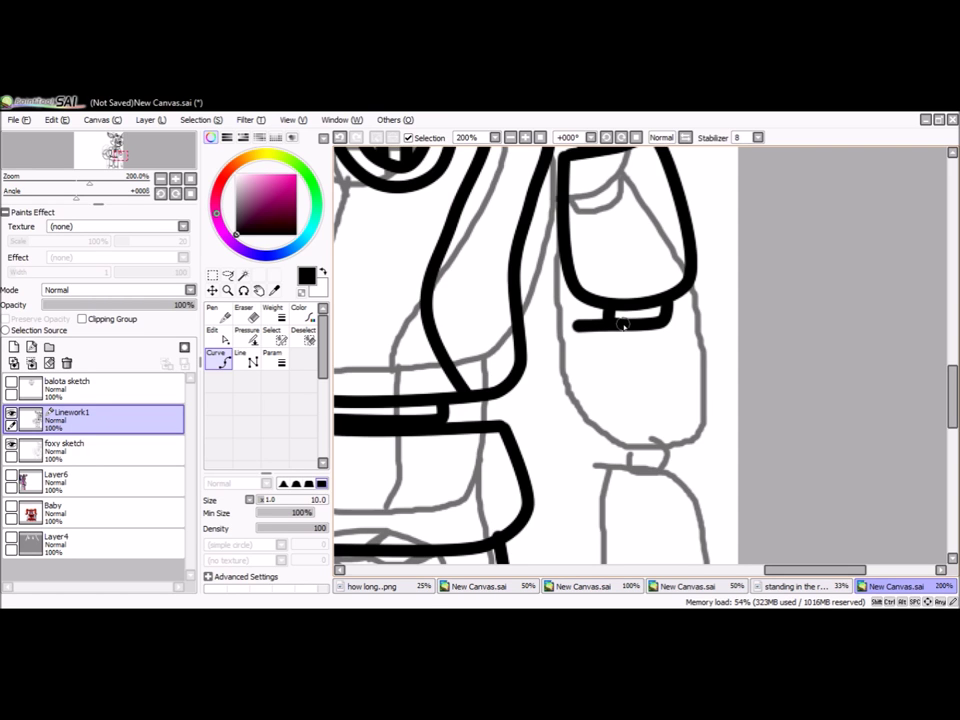
Step: Ink the forearm below the elbow joint and the small wrist joint at its end
mouse_move(588, 330)
mouse_down()
mouse_move(580, 500)
mouse_move(685, 330)
mouse_up()
scroll(637, 466, down, 5)
scroll(637, 466, up, 6)
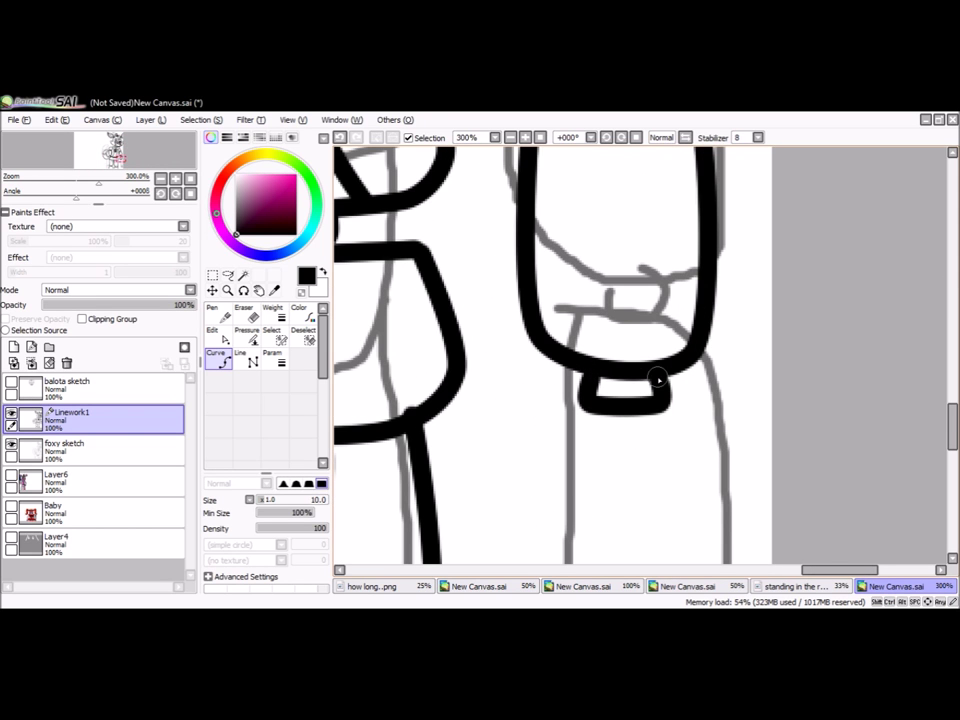
Step: Ink the hand below the wrist, with its outer edge, thumb and segmented fingers
scroll(652, 370, down, 2)
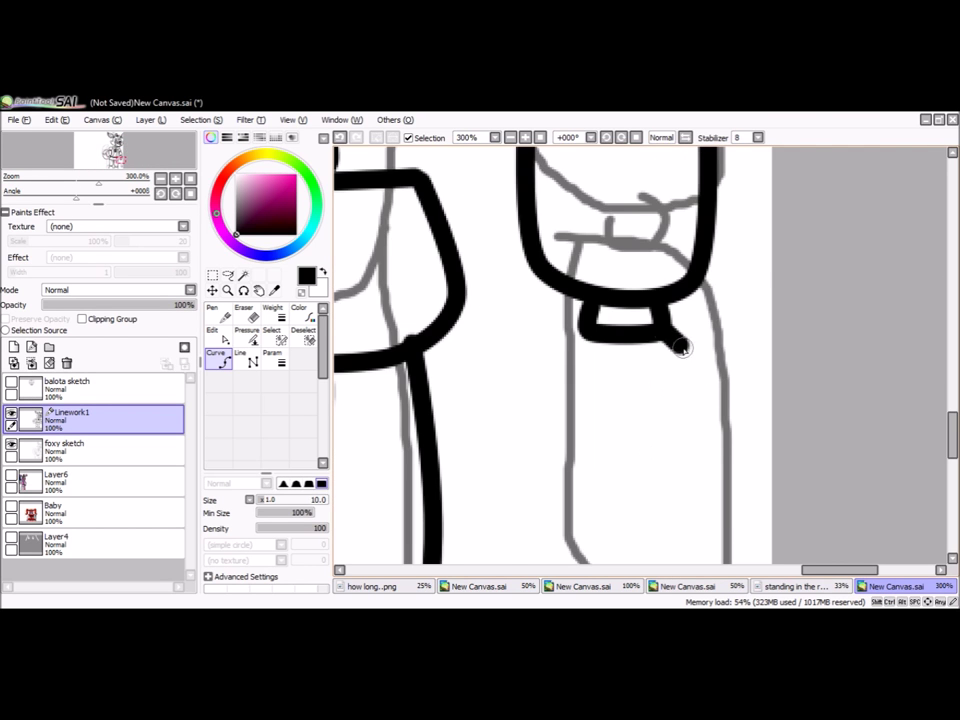
scroll(640, 340, up, 2)
drag(678, 272, 705, 485)
mouse_move(606, 275)
mouse_down()
mouse_move(586, 332)
mouse_move(643, 338)
mouse_up()
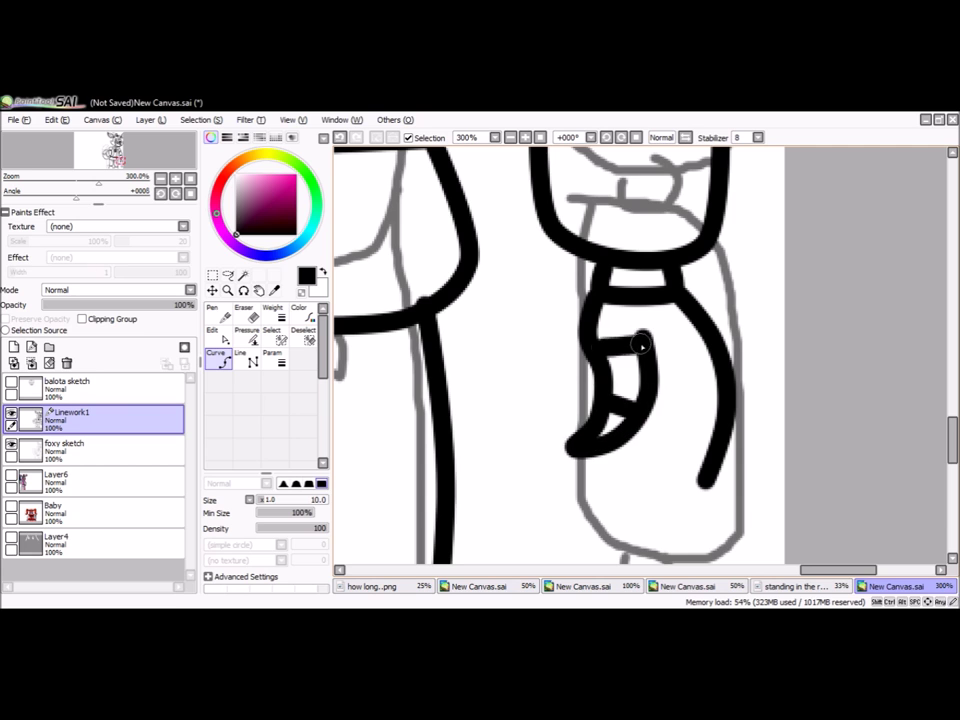
drag(696, 487, 679, 355)
scroll(712, 362, down, 1)
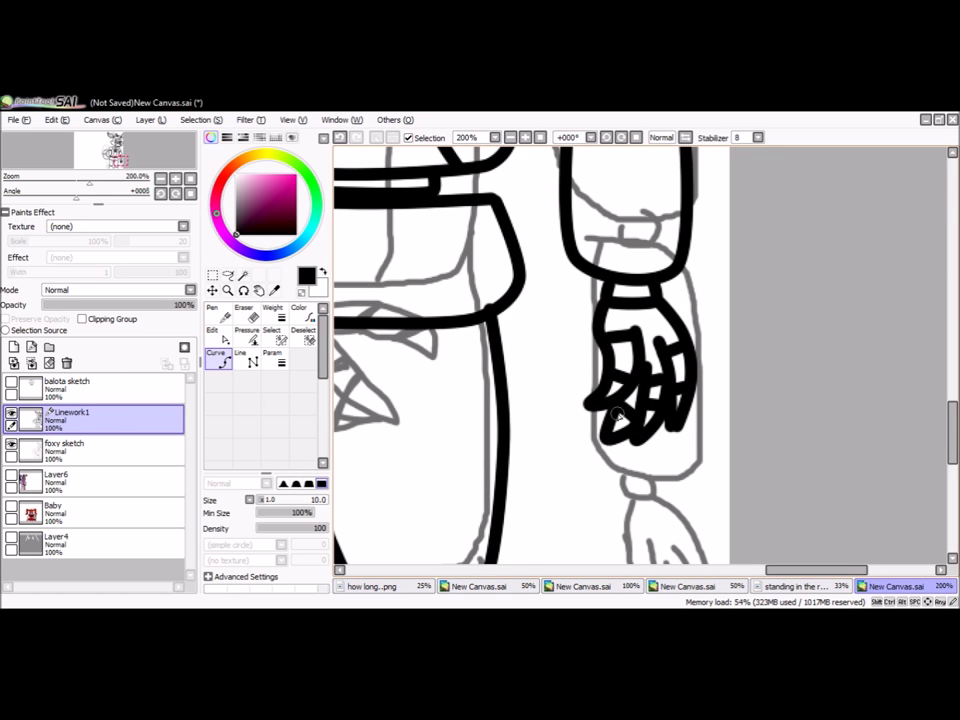
Step: Delete the foxy sketch layer
scroll(465, 315, down, 3)
scroll(401, 309, up, 1)
scroll(514, 479, down, 2)
click(70, 448)
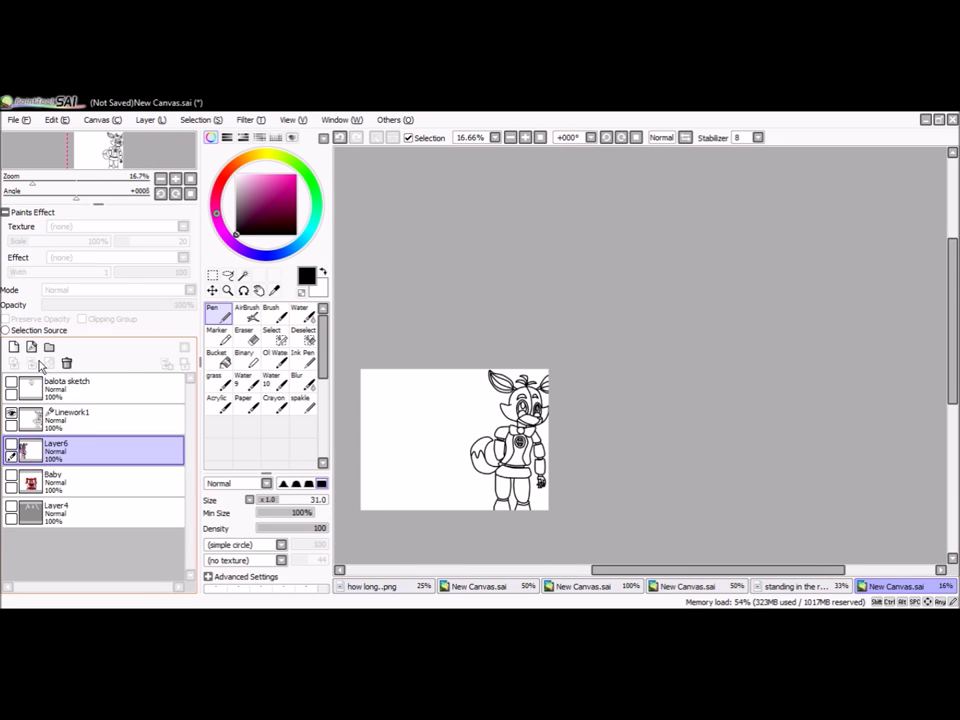
Step: Merge Linework1 into a regular layer and rename it "foxy outline"
click(66, 424)
key(ctrl+e)
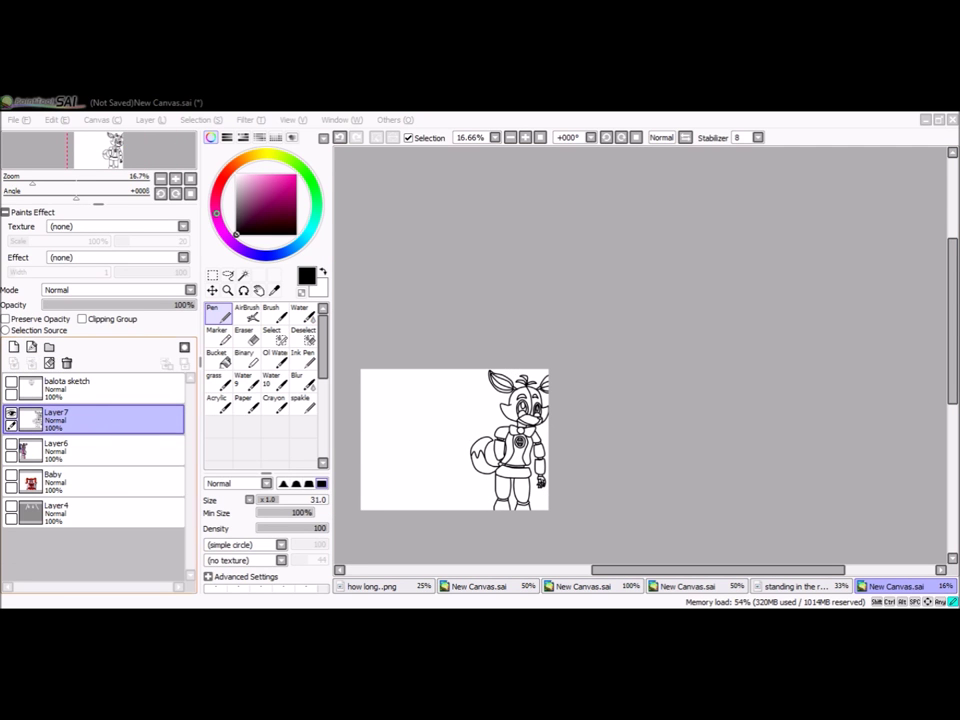
double_click(109, 429)
text(foxy outline)
key(Return)
Step: Delete the balota sketch layer
click(73, 394)
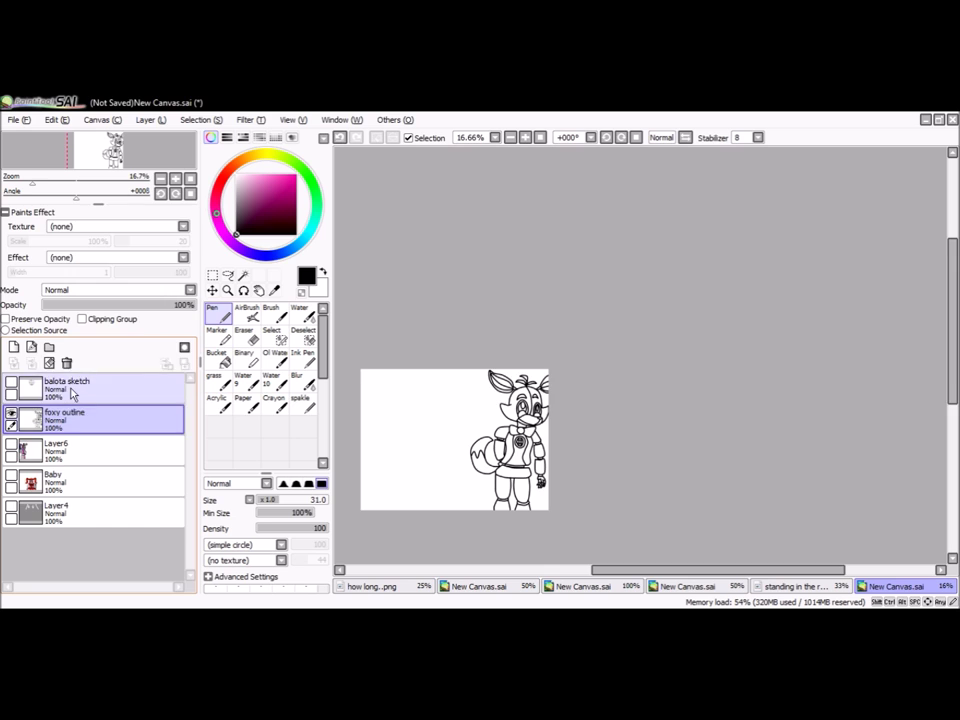
click(66, 362)
scroll(371, 512, up, 2)
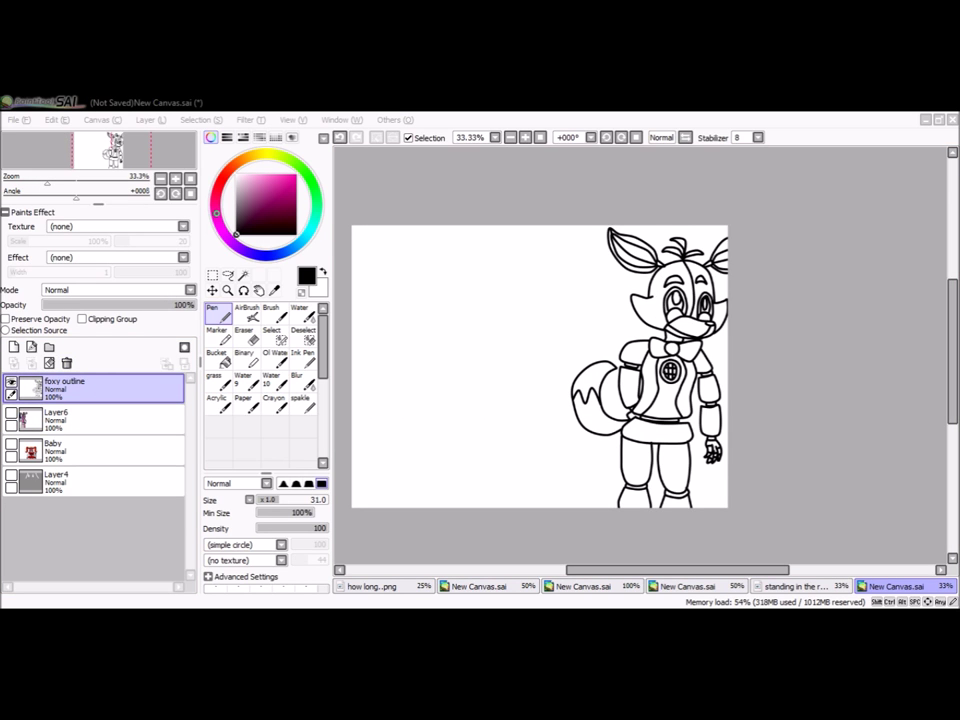
Step: Paste the pink and blue Foxy reference picture as a new layer and clear its background
key(ctrl+v)
click(245, 277)
click(365, 250)
key(Delete)
key(ctrl+d)
Step: Transform the pasted reference so it stands in the empty canvas area beside the outlined Foxy
key(ctrl+t)
drag(449, 388, 506, 437)
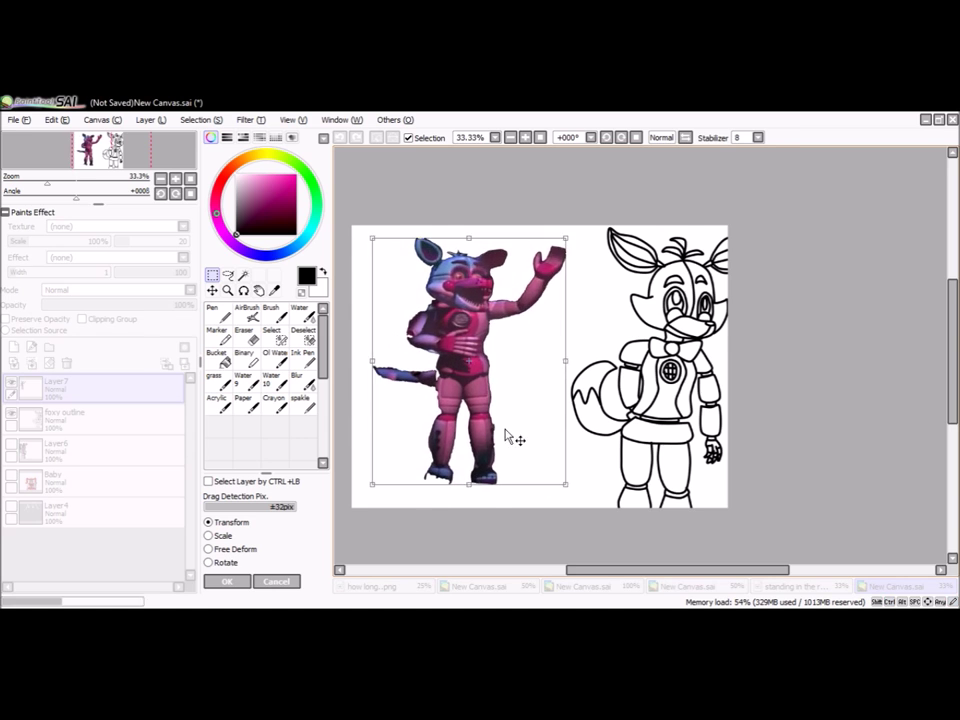
scroll(521, 444, up, 1)
key(Return)
Step: On the foxy outline layer, select the lower tail, shoulder, arm, jacket and leg areas using Magic Wand, setting the color difference to ±189
click(65, 416)
scroll(737, 291, up, 2)
click(560, 400)
click(737, 291)
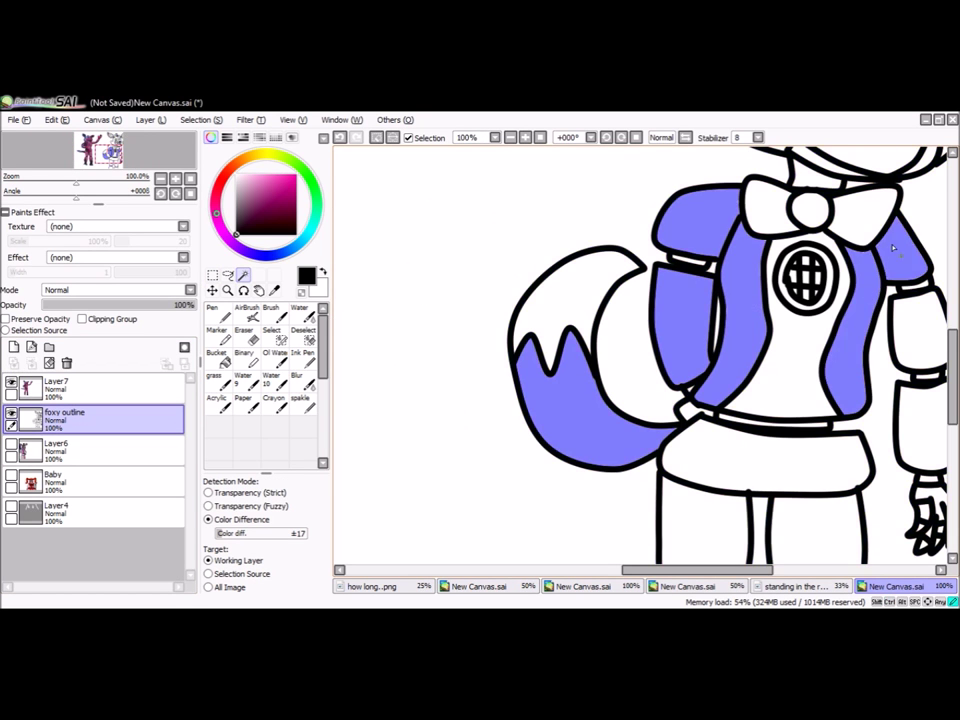
scroll(700, 450, up, 1)
scroll(574, 476, down, 1)
click(574, 476)
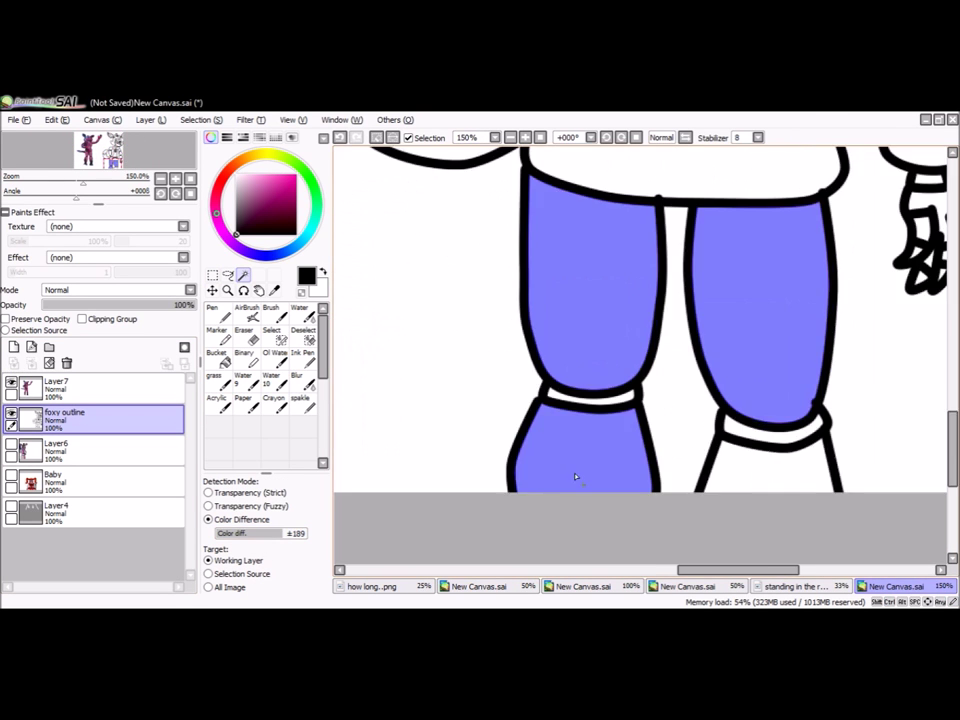
Step: Add the hip piece, lower arm, hand, neck, face, hair tuft and outer ear areas to the selection
scroll(574, 476, down, 3)
scroll(579, 363, up, 3)
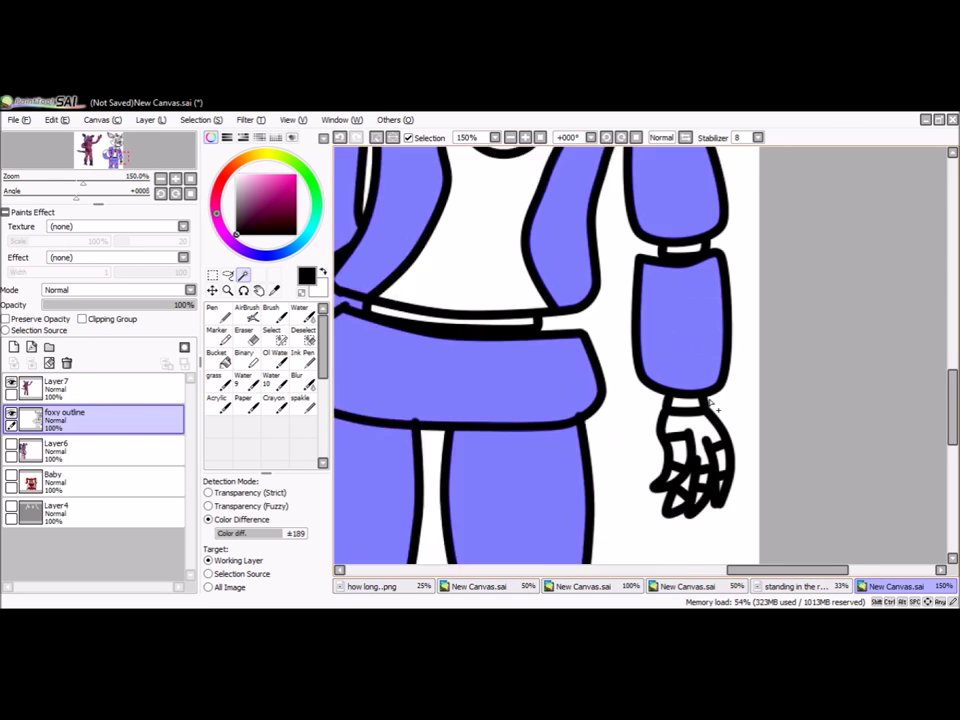
click(690, 460)
scroll(690, 328, down, 3)
scroll(690, 328, up, 2)
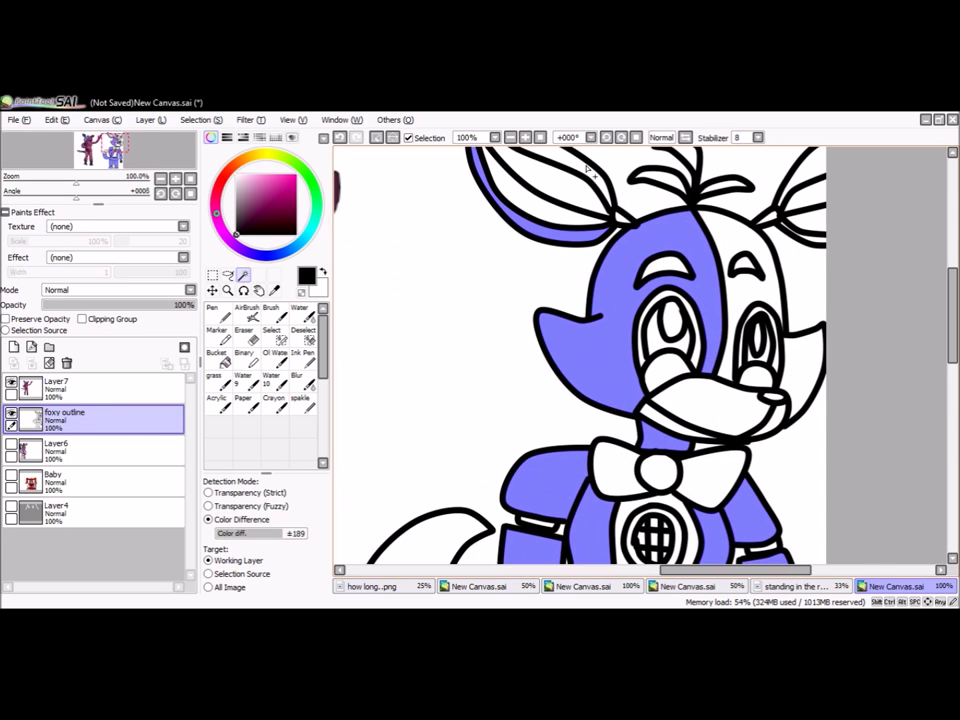
scroll(595, 462, down, 3)
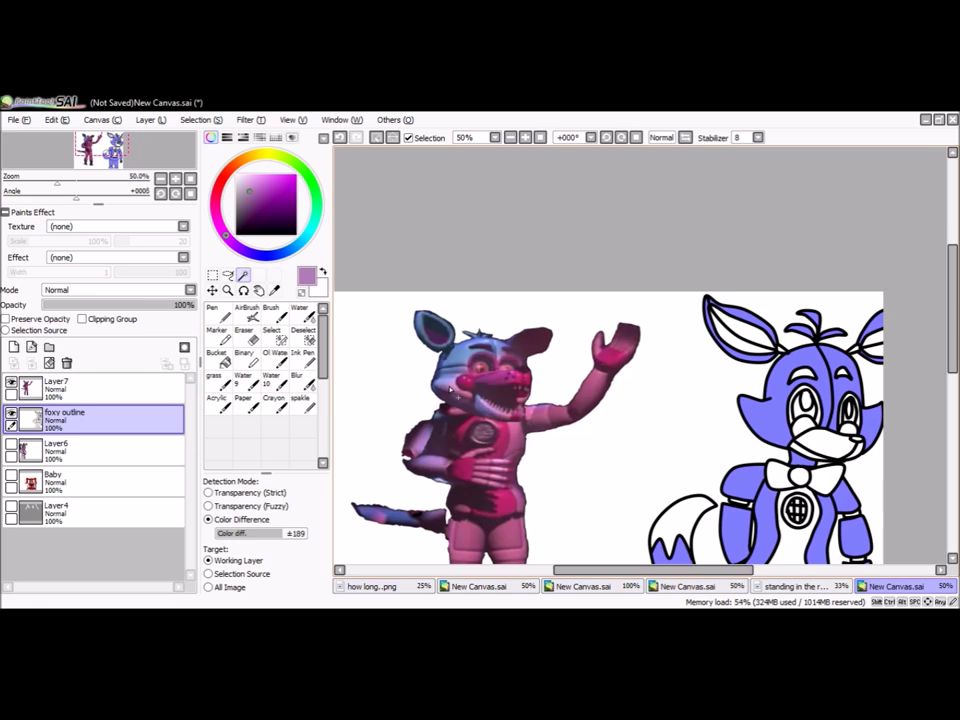
Step: Show the grey Layer4 and fill the selected body areas with light lavender on a new layer above foxy outline
key(n)
key(ctrl+shift+n)
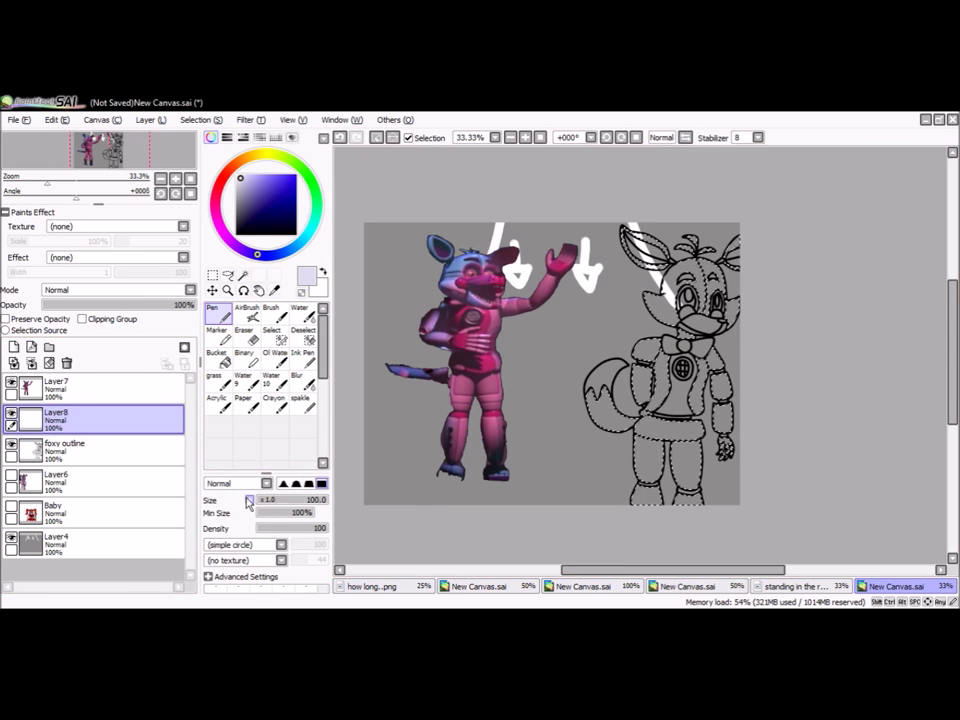
scroll(675, 265, up, 3)
Step: Airbrush soft lavender shading over the selected body areas on a new Shade-mode layer and merge it into Layer8
click(246, 308)
key(ctrl+shift+n)
click(113, 289)
click(100, 368)
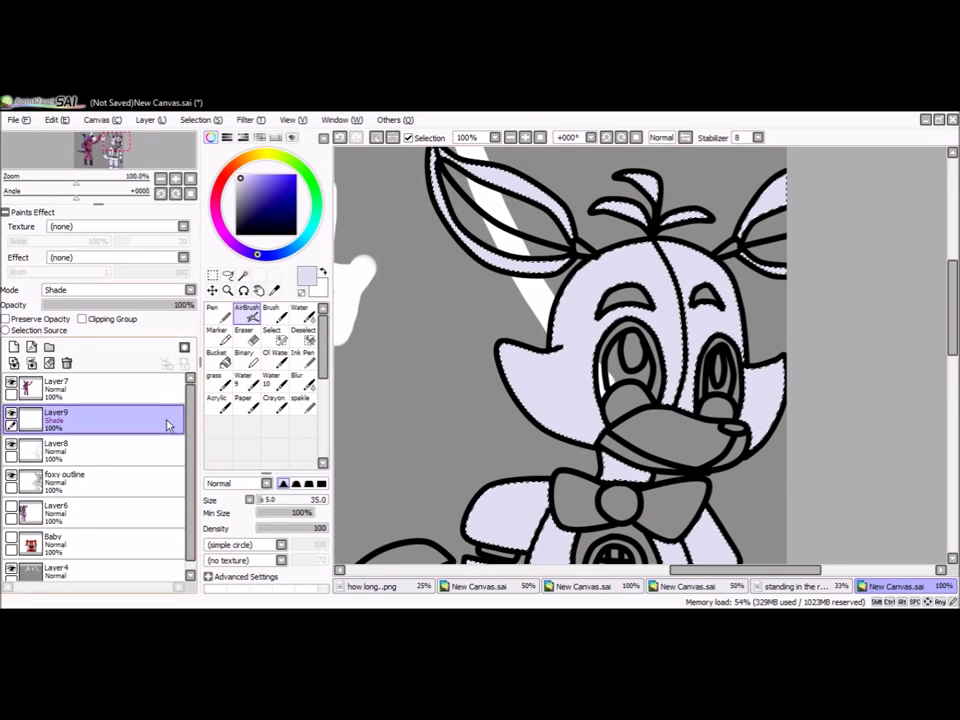
scroll(610, 258, down, 2)
scroll(793, 364, up, 1)
scroll(535, 460, down, 1)
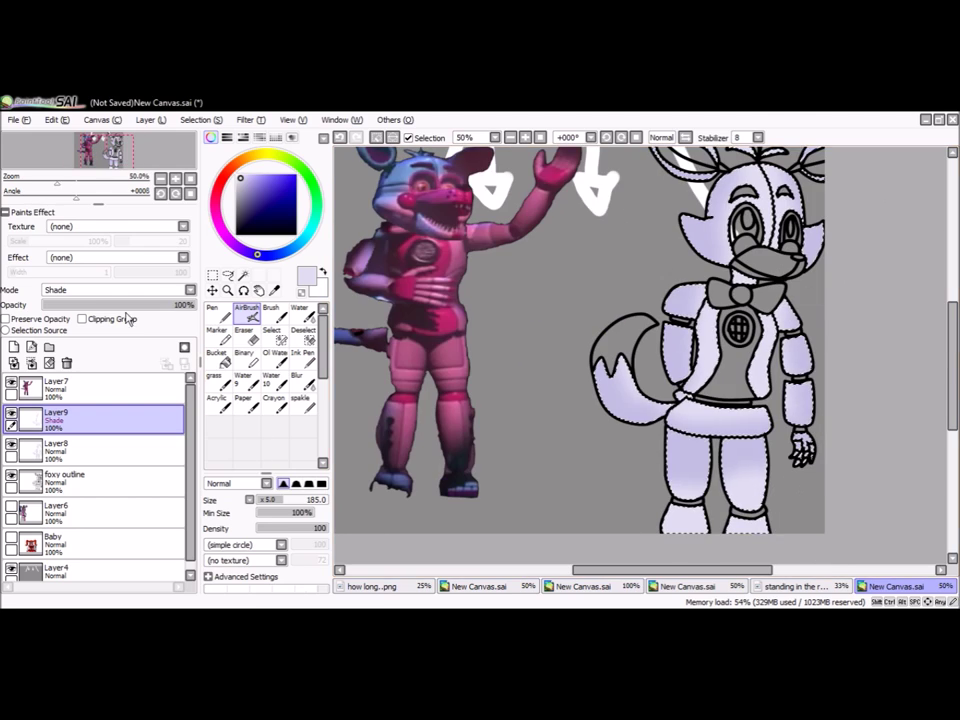
click(66, 363)
Step: Try a deeper lavender airbrush shading pass on the tail and legs on another Shade-mode layer
key(ctrl+y)
drag(564, 386, 544, 424)
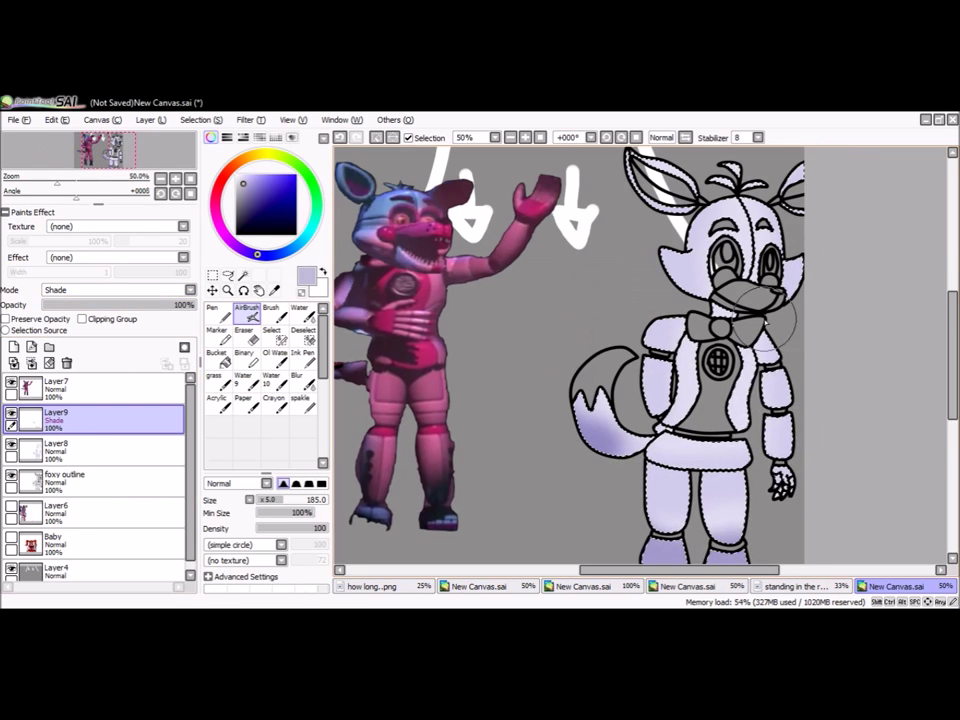
click(66, 363)
Step: Clear the selection and select the tail tip, torso, waist and limb joints on the foxy outline layer
key(ctrl+d)
click(156, 450)
click(243, 273)
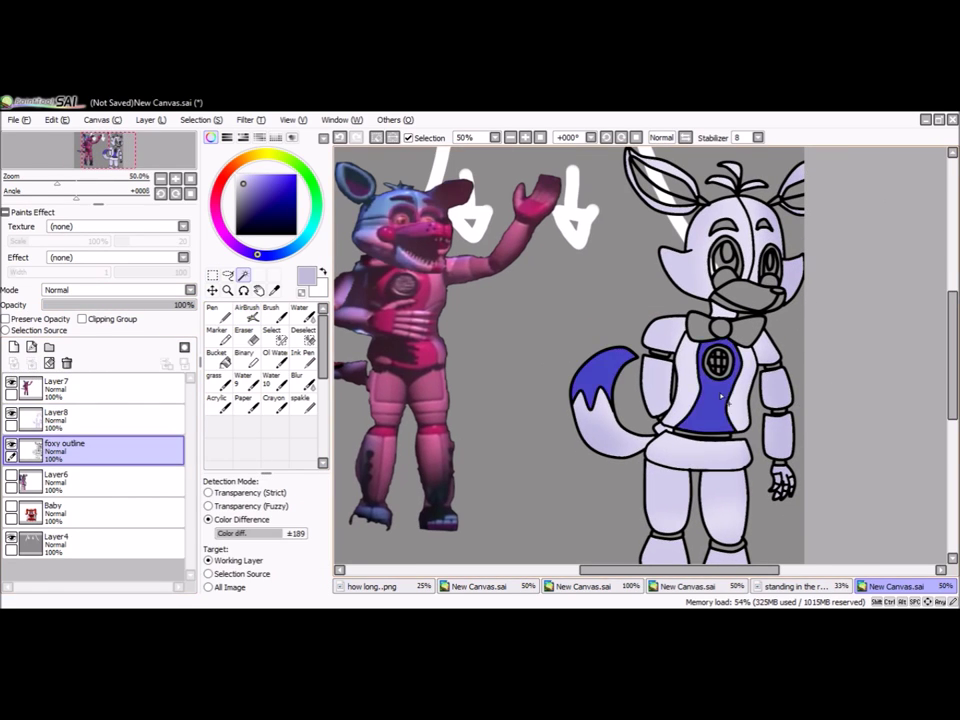
scroll(728, 450, down, 1)
scroll(728, 450, up, 2)
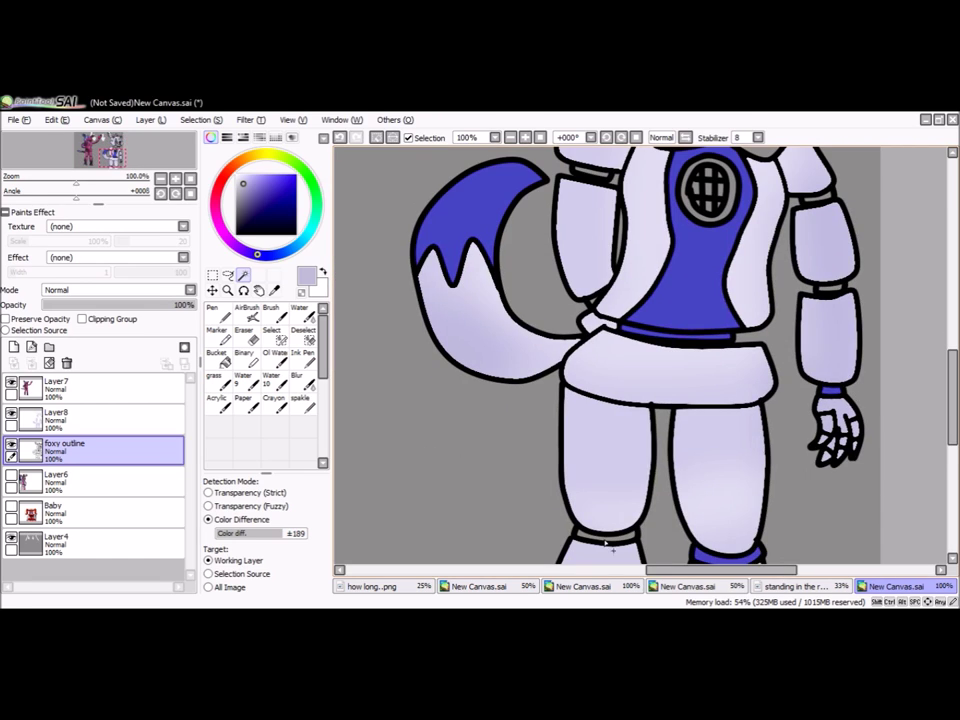
scroll(852, 335, up, 3)
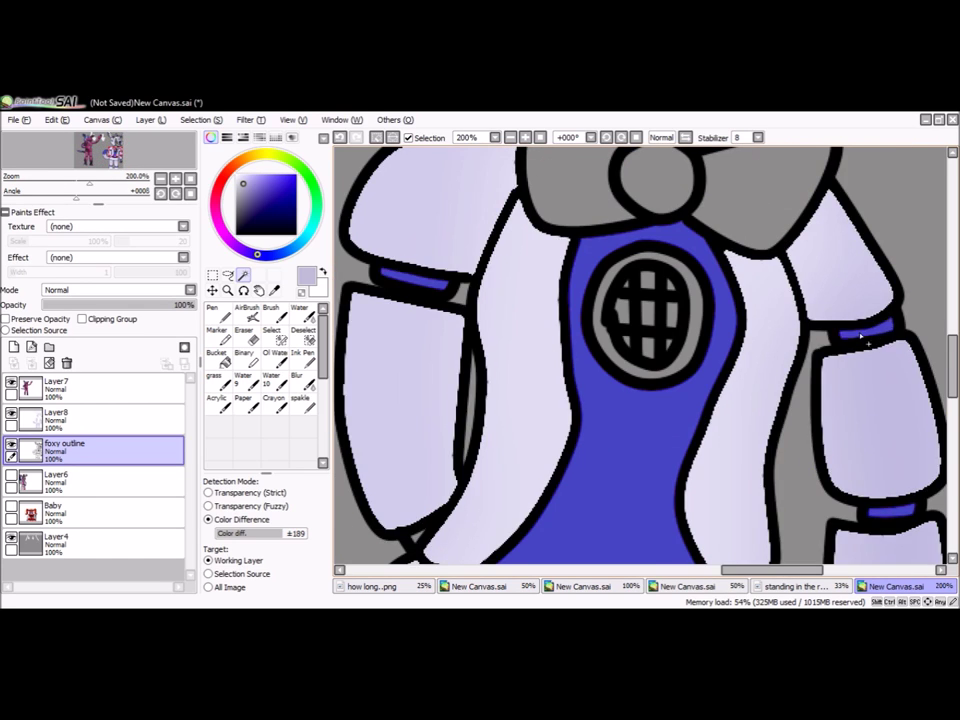
Step: Add the muzzle, cheeks, eye surrounds and inner ears to the selection
scroll(866, 338, up, 2)
scroll(739, 300, down, 3)
scroll(870, 318, up, 2)
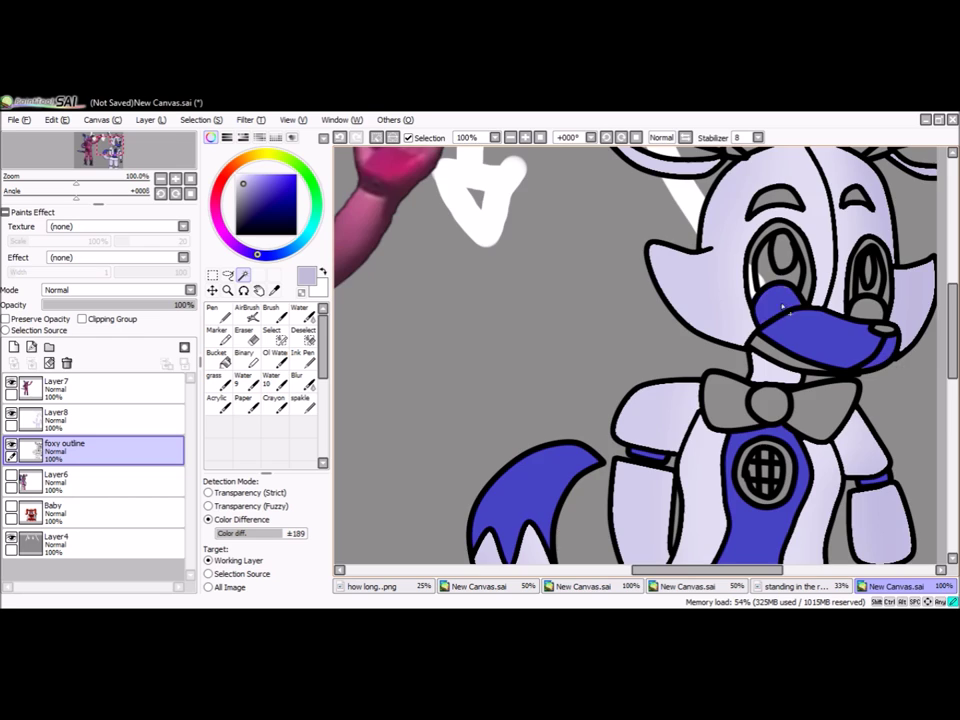
scroll(800, 318, up, 1)
scroll(900, 300, down, 2)
Step: Fill the selected tail tip, torso, joints, muzzle and inner ears with bright pink on Layer8
click(212, 313)
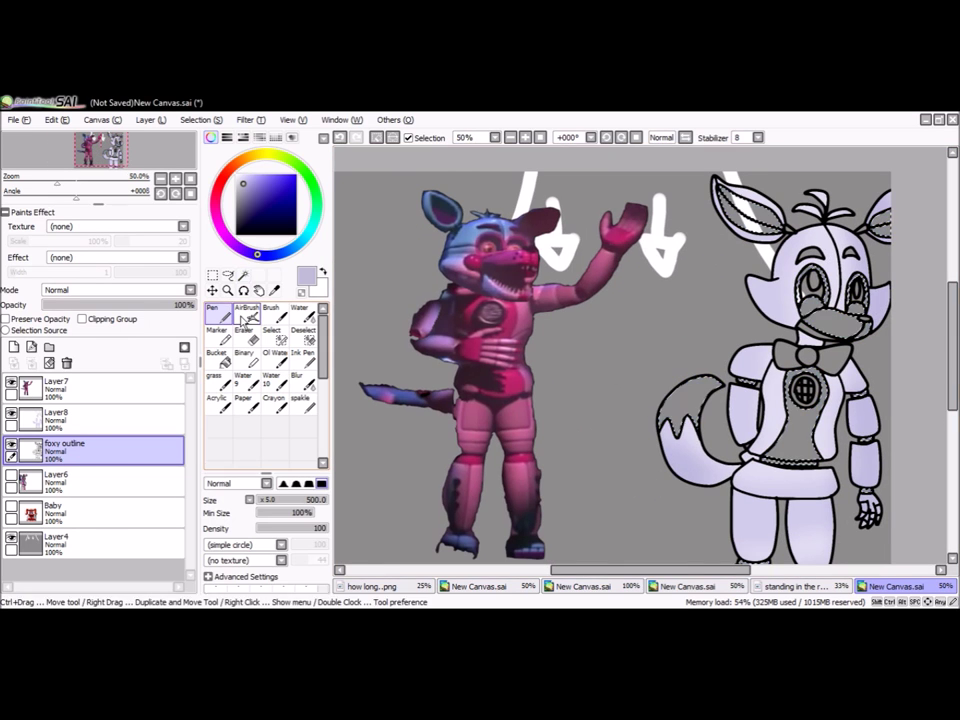
alt+click(739, 203)
click(100, 419)
scroll(760, 380, up, 2)
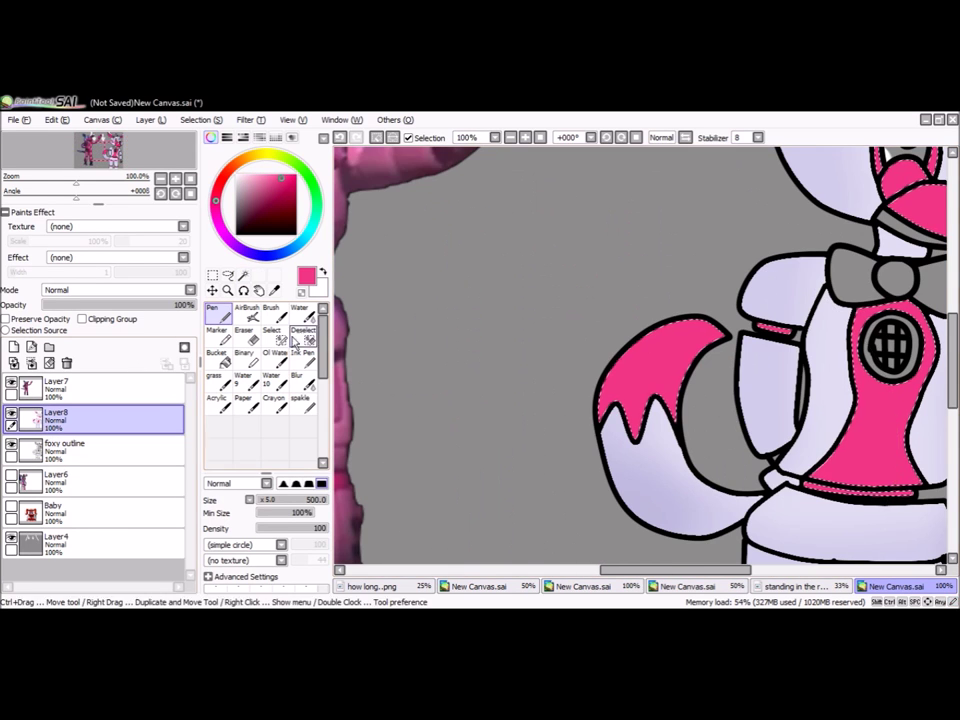
Step: Airbrush pink shading over the selected areas on a new Shade-mode layer, merge it into Layer8 and clear the selection
click(246, 313)
click(14, 347)
click(115, 289)
click(80, 330)
drag(450, 300, 540, 240)
scroll(625, 370, down, 3)
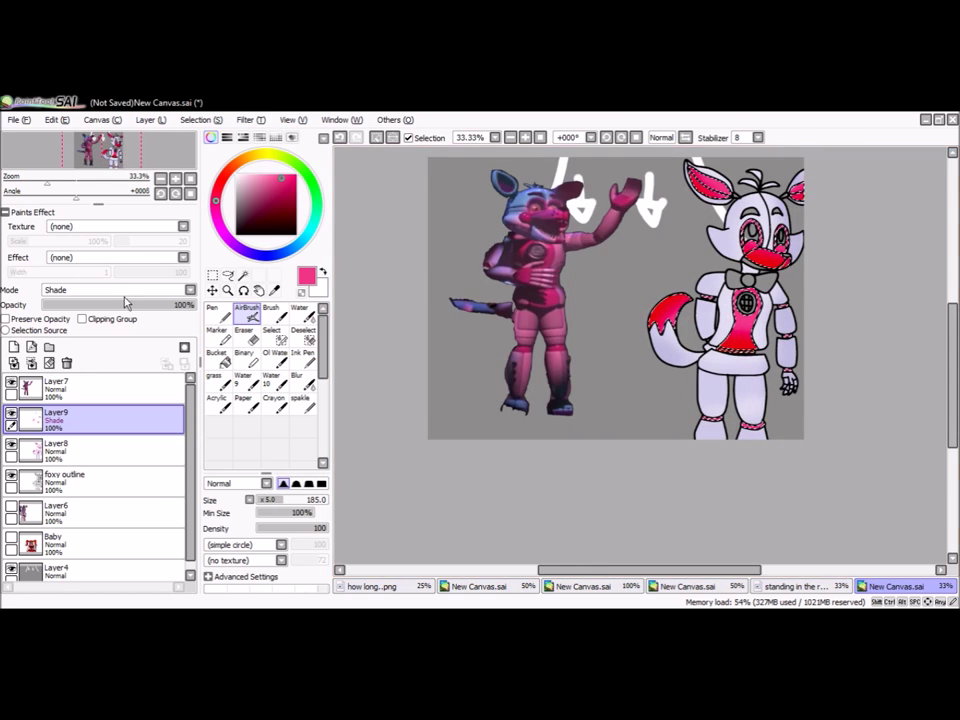
click(67, 362)
click(212, 273)
scroll(714, 320, up, 3)
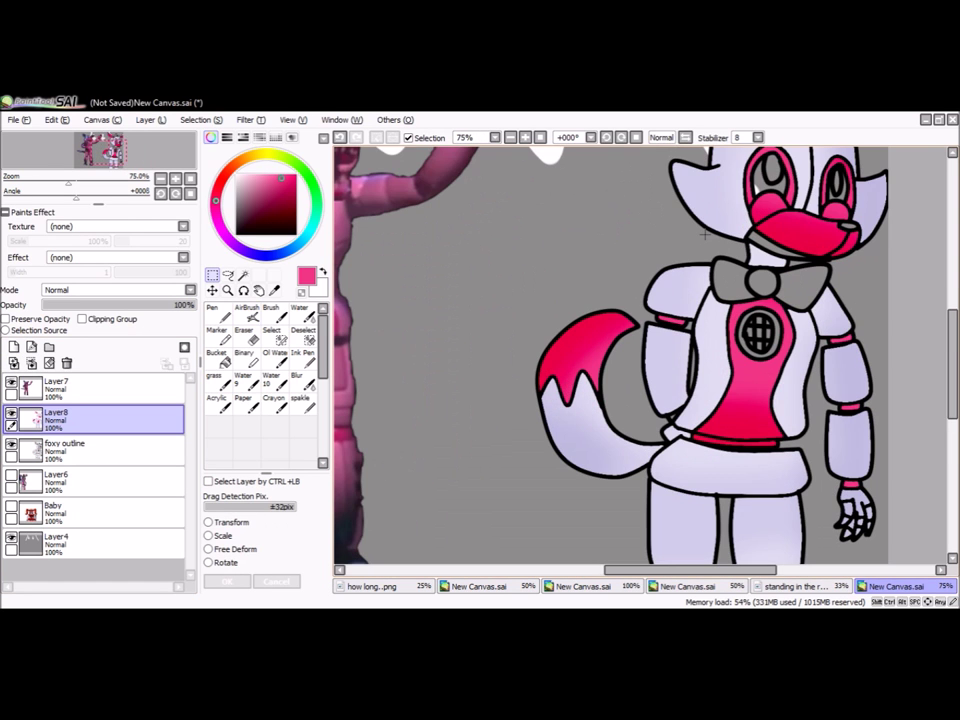
Step: Bucket-fill the remaining face areas on the foxy outline layer: lavender jaw, white eyes, near-black eyebrows and black nose
click(243, 274)
click(100, 450)
scroll(718, 320, up, 5)
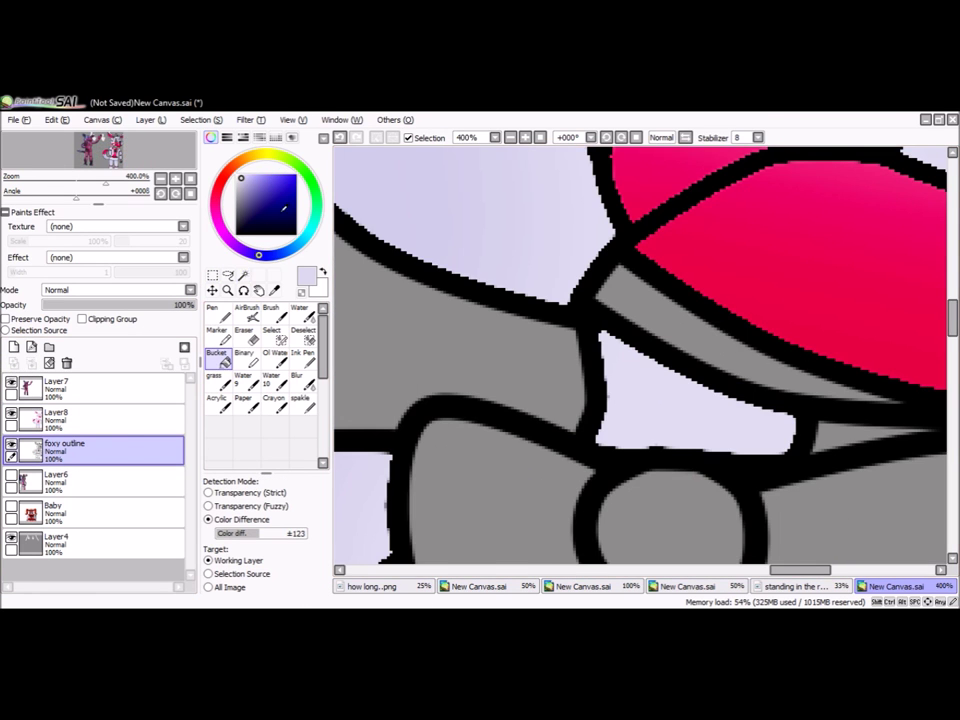
scroll(718, 320, down, 1)
click(217, 357)
click(236, 176)
scroll(527, 350, down, 5)
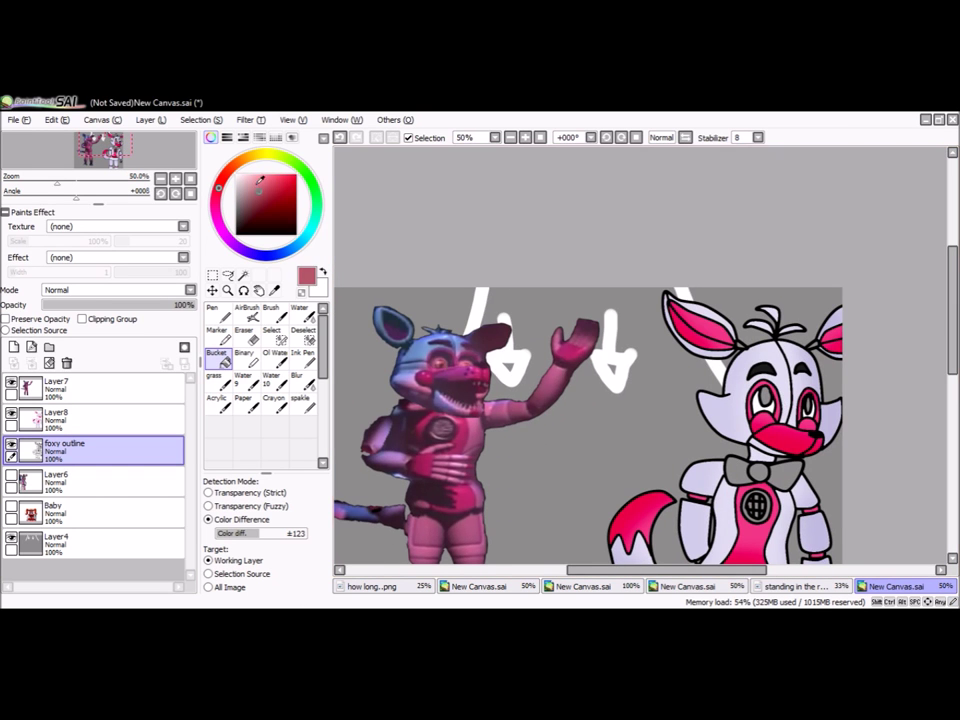
Step: Fill both irises with orange and select them
scroll(614, 455, up, 3)
click(614, 455)
click(738, 470)
scroll(700, 420, up, 2)
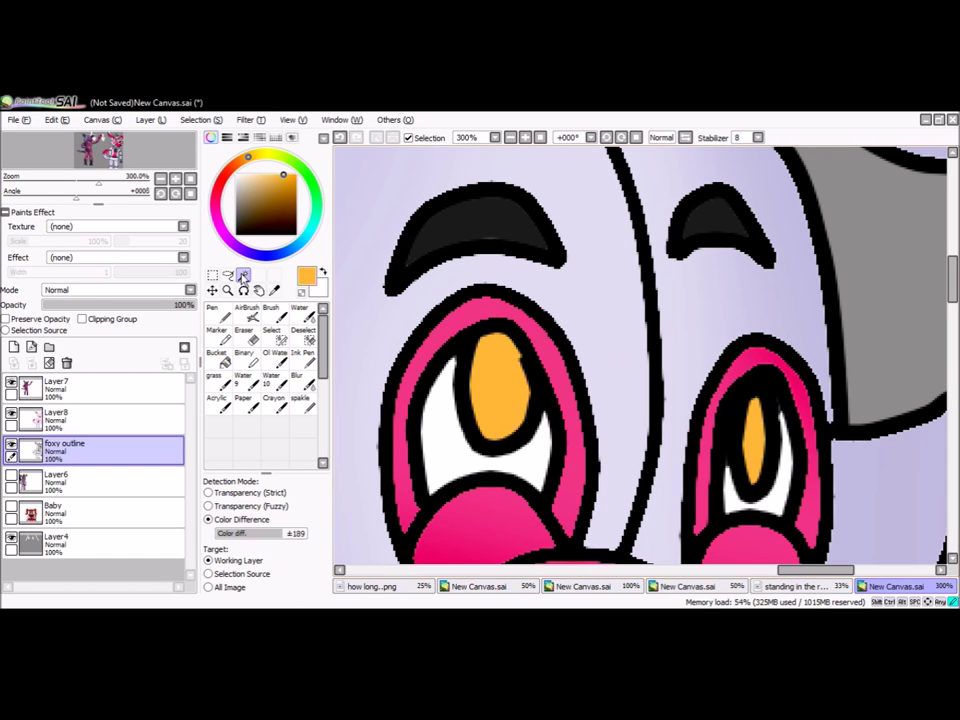
Step: Shade the upper half of both irises a deeper orange, using a new layer above foxy outline
click(211, 310)
click(14, 347)
click(113, 289)
click(60, 360)
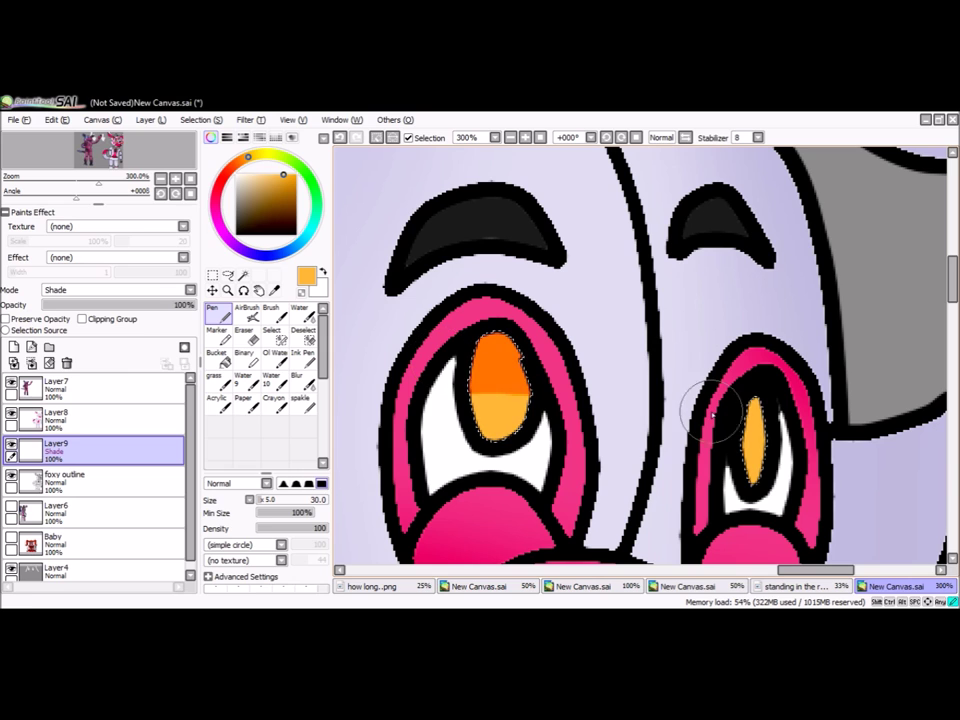
click(113, 289)
click(60, 292)
click(247, 311)
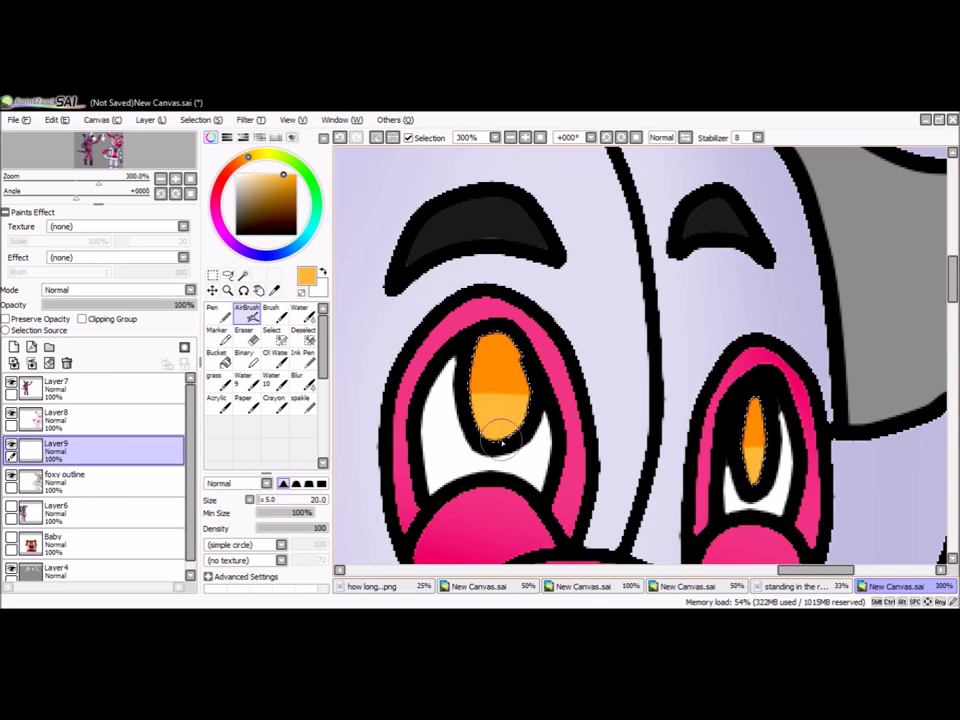
Step: Paint a yellow glow in the lower irises and add white streak highlights to both eyes
click(113, 289)
click(60, 292)
click(211, 310)
click(236, 174)
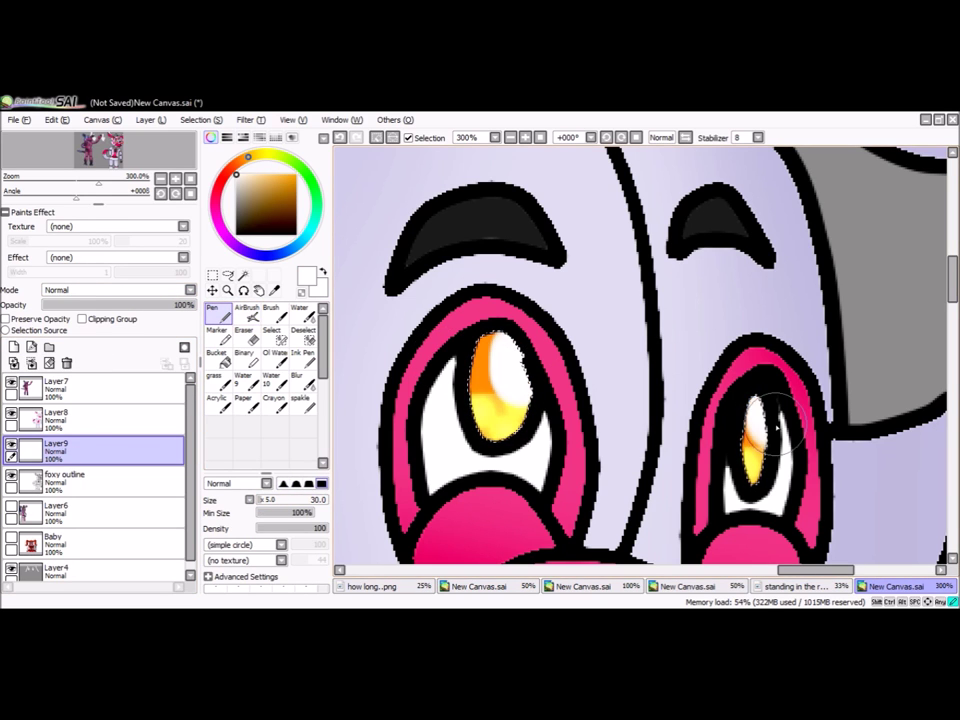
drag(480, 350, 500, 420)
click(265, 500)
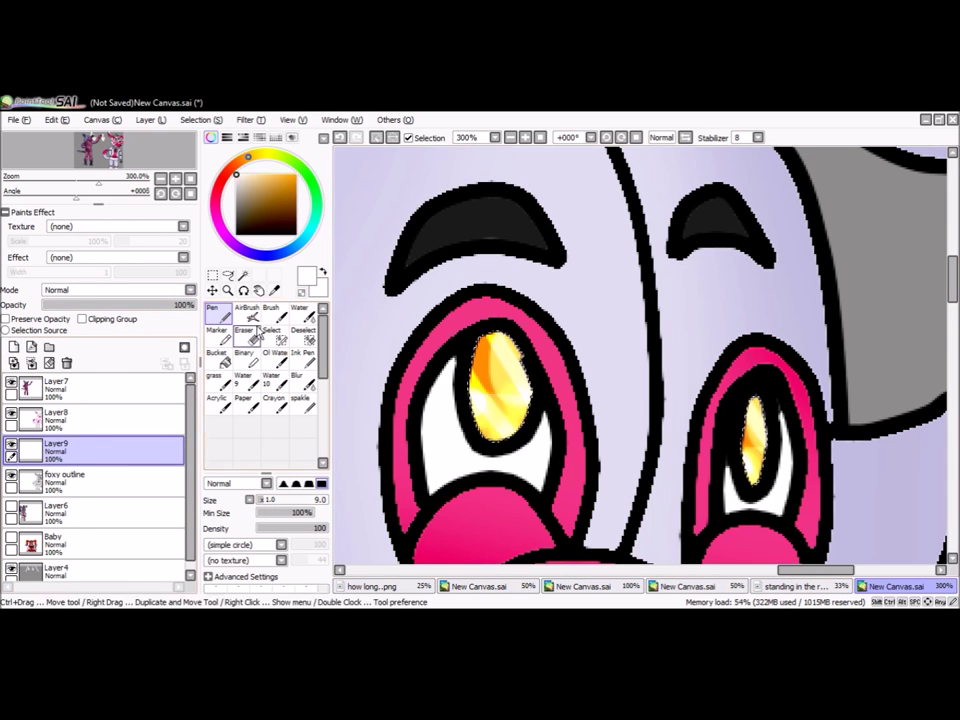
Step: Airbrush a black shadow over the irises and merge the shading into the foxy outline layer
click(236, 234)
click(247, 311)
drag(495, 345, 500, 420)
key(ctrl+e)
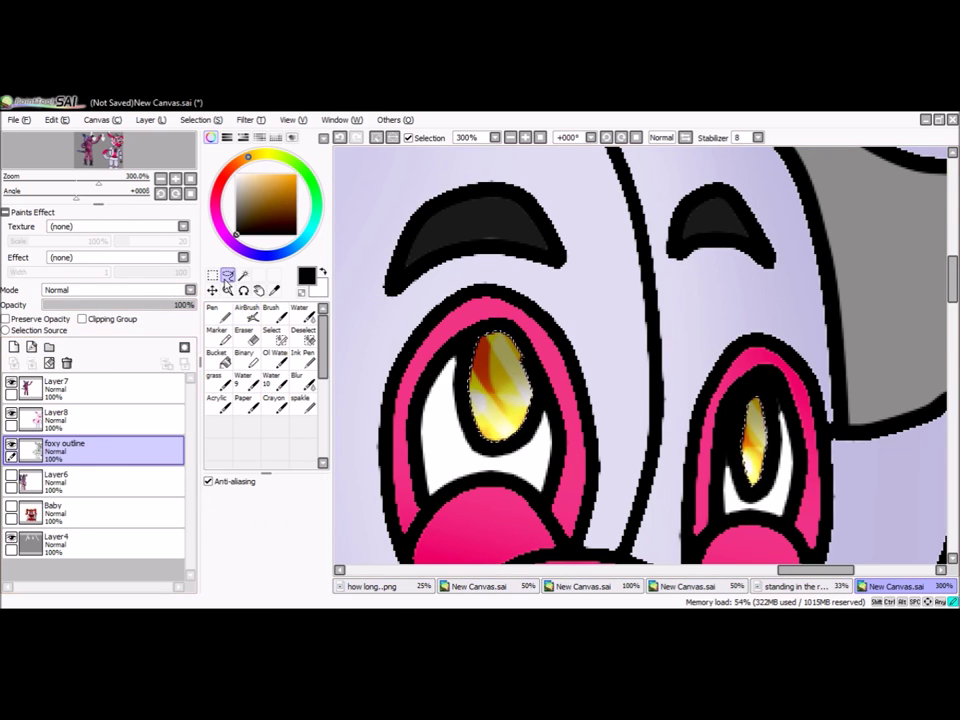
Step: Airbrush black shading over the eye whites in Shade mode and merge the foxy outline with Layer8
key(ctrl+z)
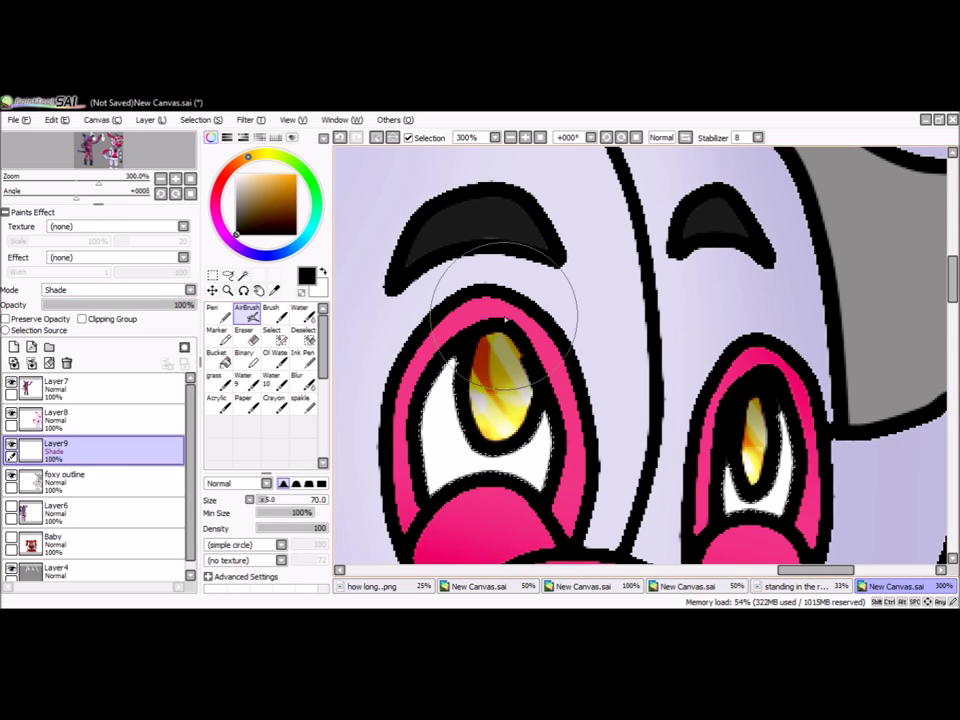
key(ctrl+e)
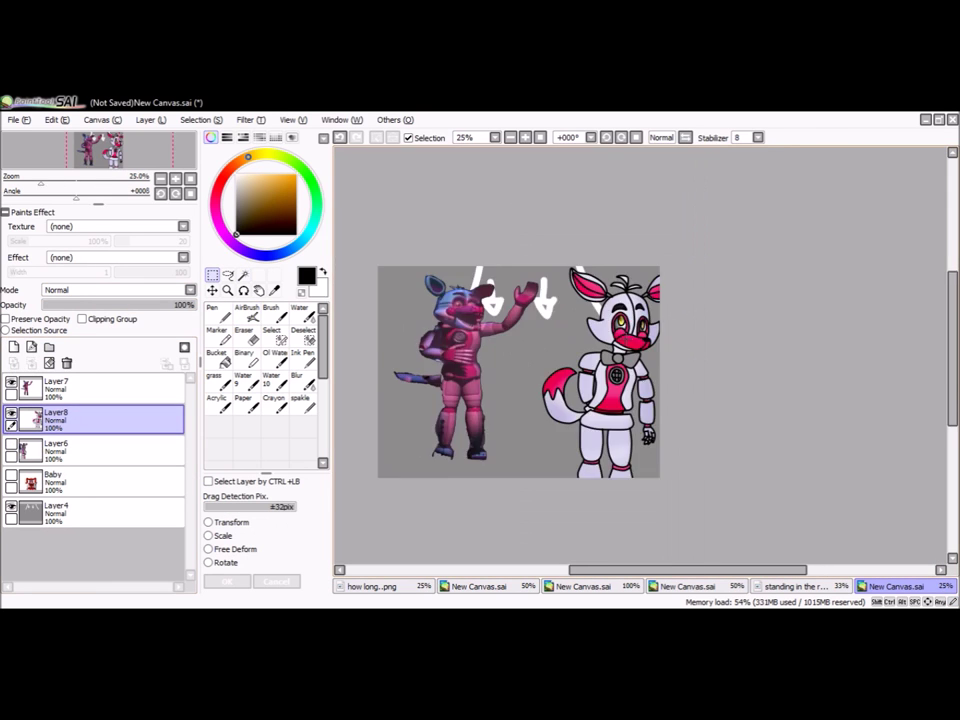
Step: Color the bow tie red and airbrush black shading along its edges on a new layer merged into Layer8
click(732, 299)
click(13, 347)
click(247, 312)
click(236, 233)
click(115, 289)
mouse_move(700, 280)
mouse_down()
mouse_move(782, 332)
mouse_move(536, 268)
mouse_move(560, 300)
mouse_up()
click(13, 363)
key(ctrl+d)
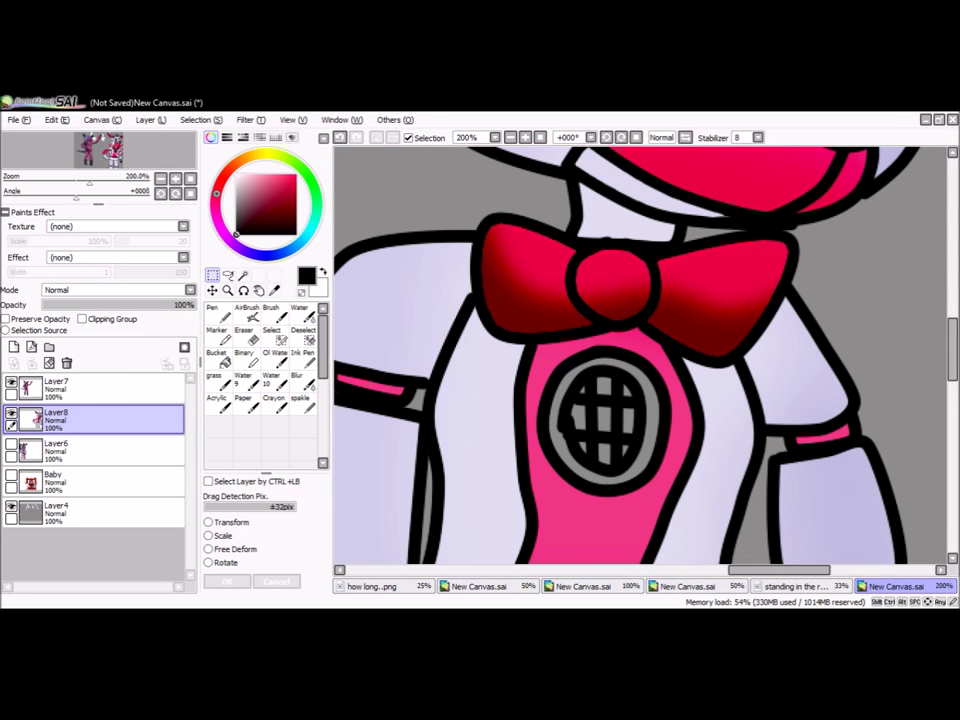
Step: Bucket-fill the ring and grid openings of the chest speaker with light grey
scroll(625, 385, down, 1)
scroll(600, 400, up, 3)
click(217, 357)
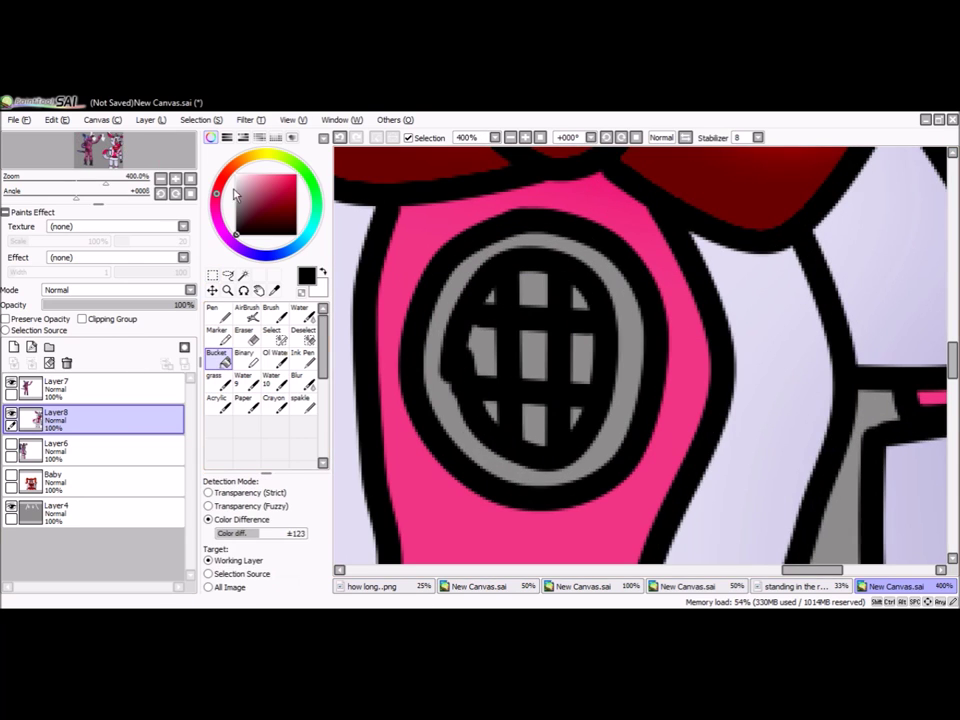
alt+click(440, 330)
click(534, 290)
click(491, 298)
click(534, 355)
click(483, 350)
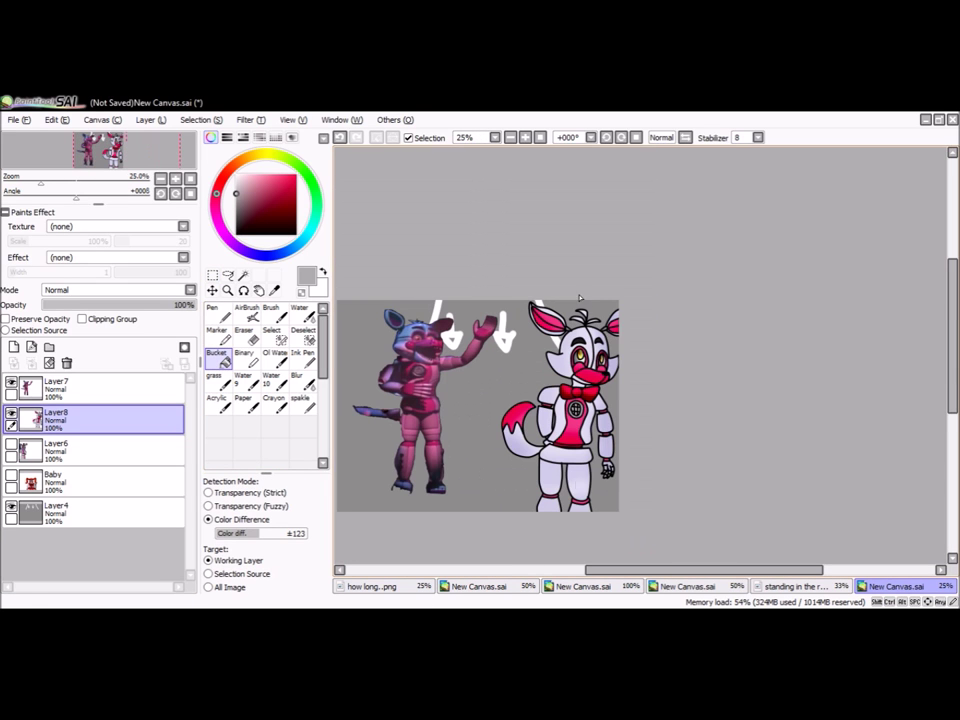
Step: Delete the Layer7 reference picture
scroll(579, 313, down, 5)
click(70, 390)
click(66, 363)
Step: Ink two curved lines dividing the hip piece into panels on a new linework layer and merge it into Layer8
scroll(574, 429, up, 5)
click(31, 347)
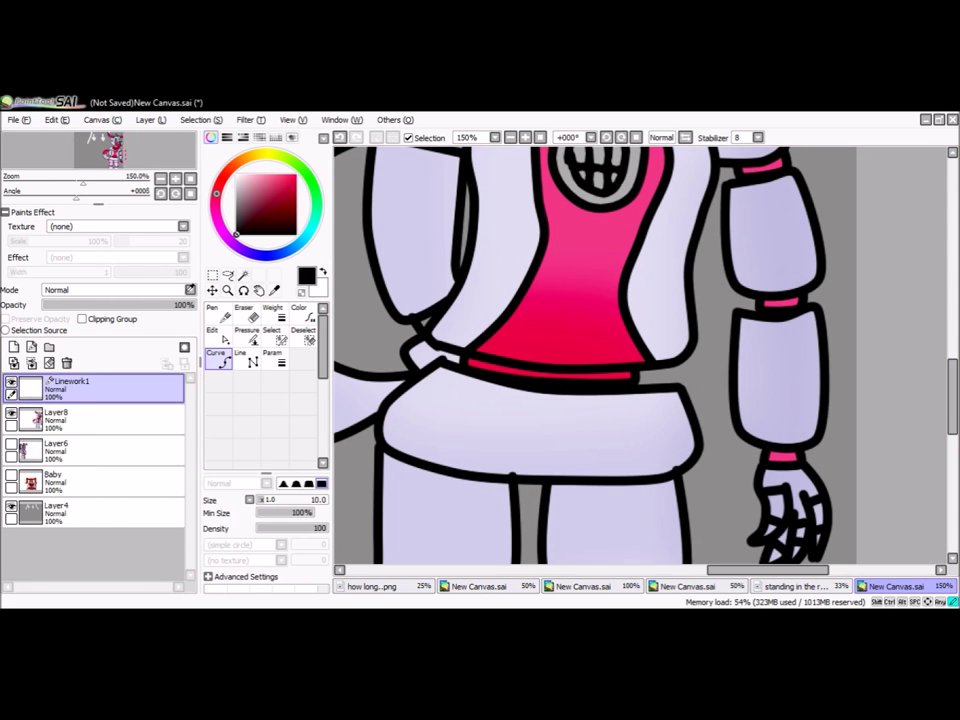
click(66, 363)
Step: Fill the middle hip panel with pink, airbrush darker pink shading over it and clear the selection
click(243, 275)
scroll(619, 426, up, 2)
click(619, 426)
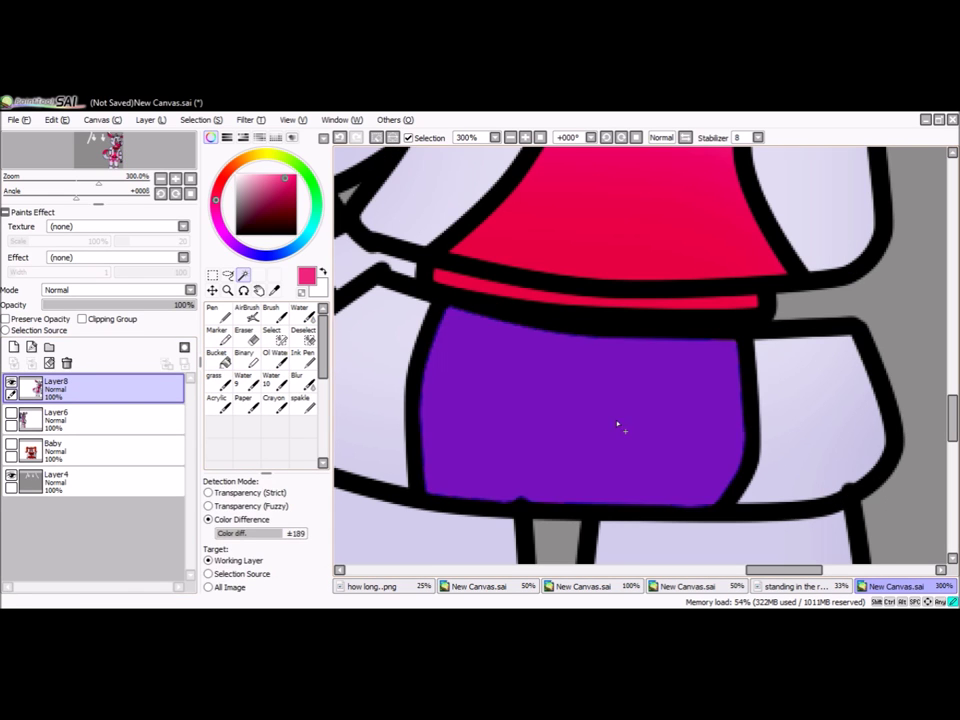
click(248, 313)
click(280, 199)
drag(500, 400, 660, 531)
drag(460, 460, 856, 508)
key(ctrl+d)
Step: Delete the grey background layer Layer4
scroll(856, 508, down, 5)
click(212, 290)
click(60, 450)
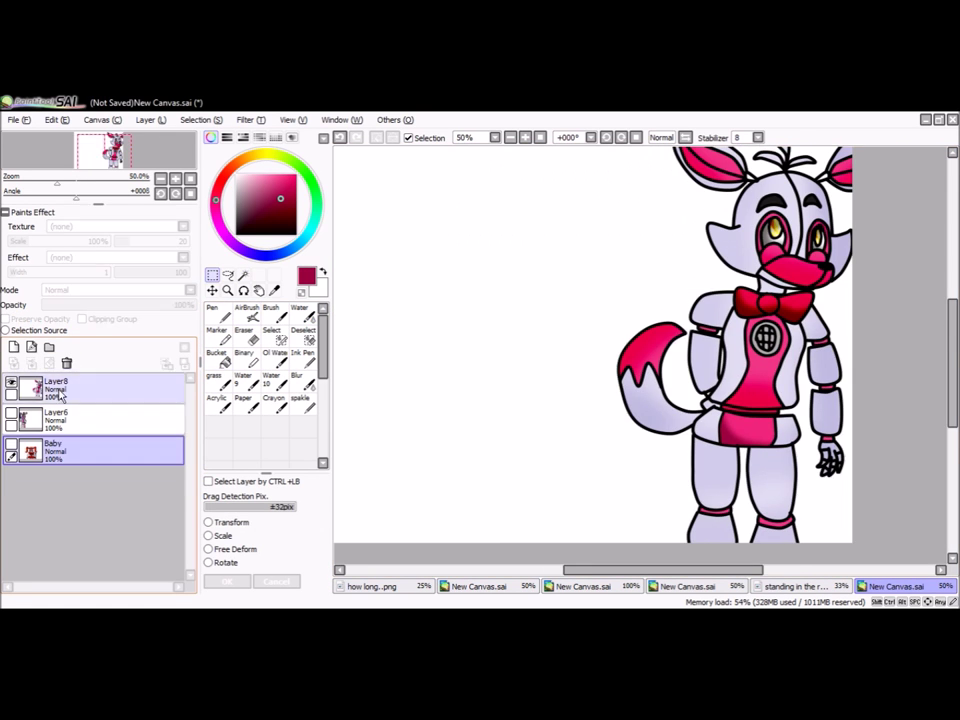
Step: Show the Layer6 and Baby layers and move Baby to the top of the layer stack
scroll(373, 454, down, 2)
drag(60, 450, 60, 385)
scroll(535, 362, up, 1)
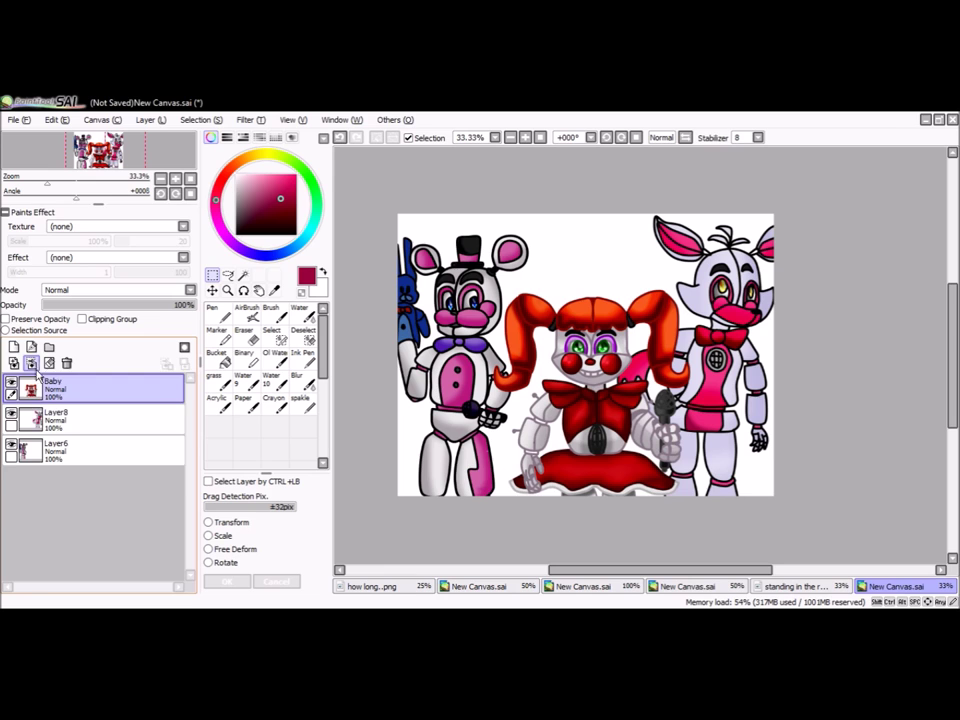
Step: Fill a new layer beneath the three characters with near-black as the background
click(32, 364)
click(236, 231)
click(405, 274)
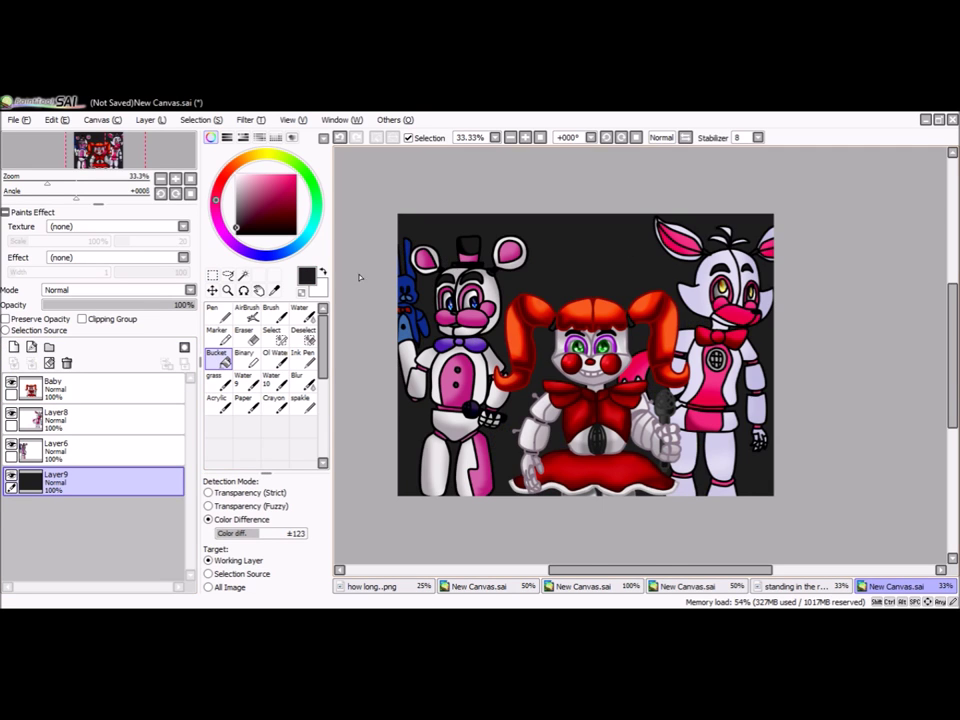
Step: Airbrush a wide white spotlight beam down the middle of the canvas on a new layer above the black background
click(247, 310)
click(14, 347)
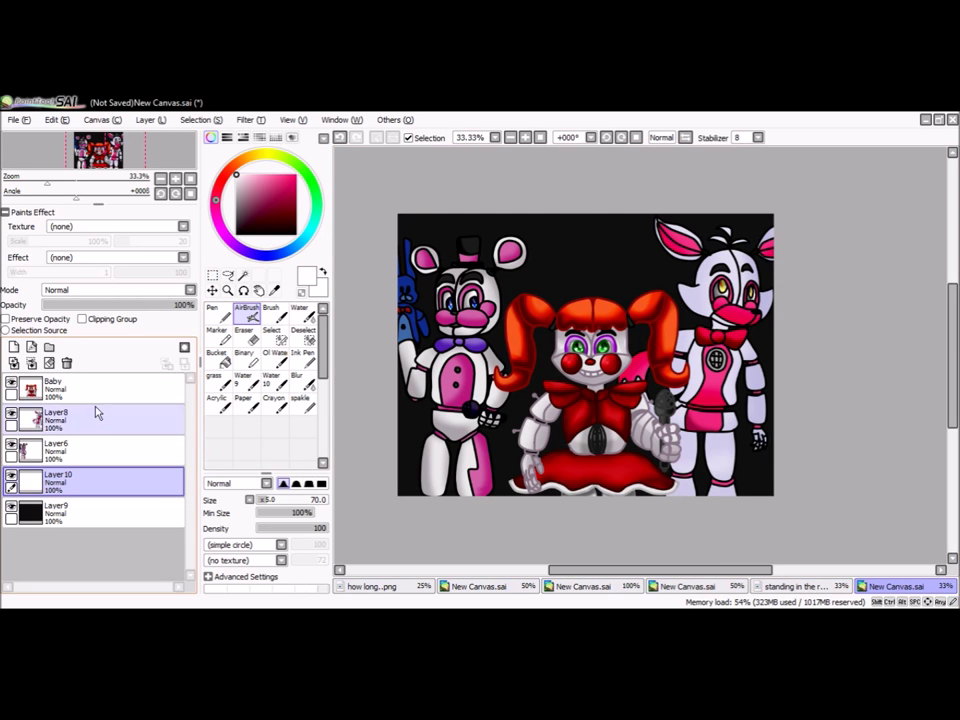
drag(555, 440, 590, 231)
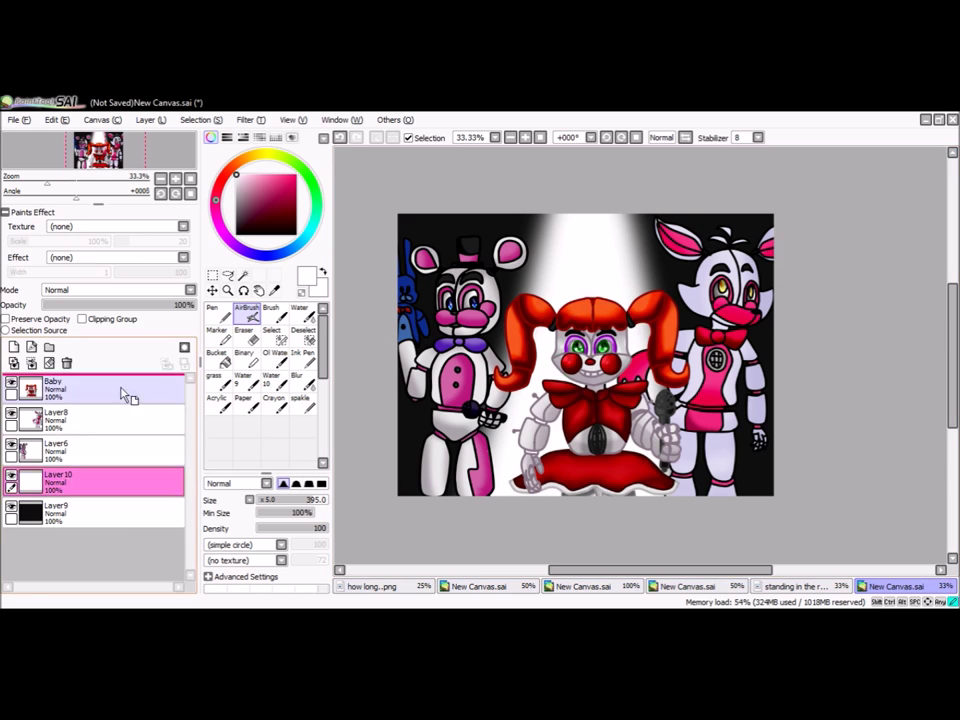
Step: Move the beam above Baby, blur its edges, and merge it into Baby using Luminosity mode at about 36% opacity
drag(128, 398, 125, 383)
key(b)
drag(601, 153, 586, 302)
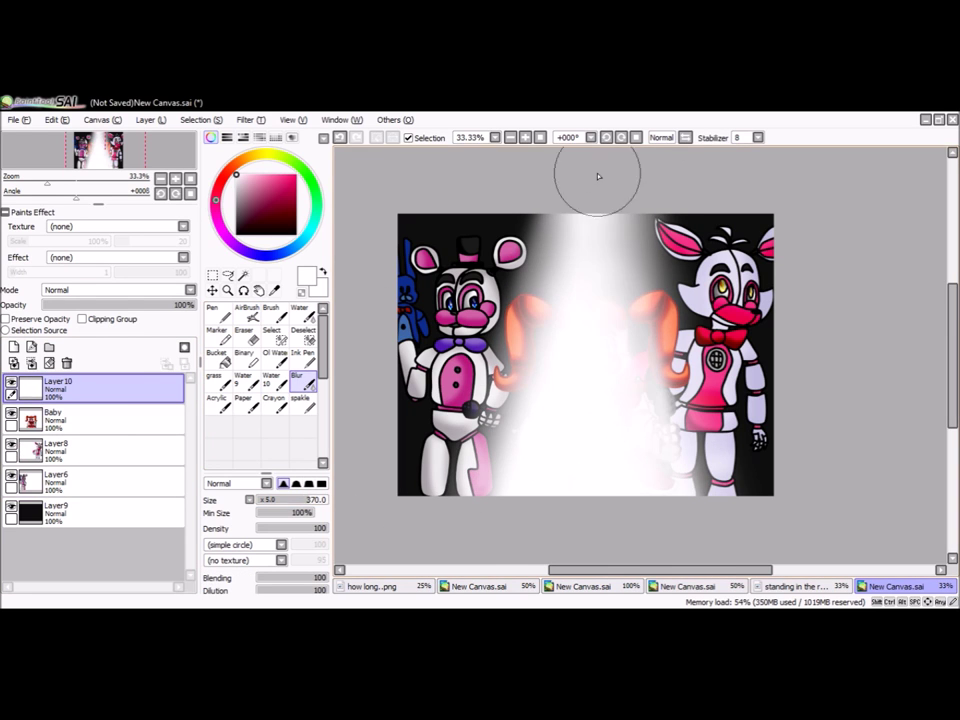
scroll(120, 290, down, 4)
drag(128, 304, 98, 304)
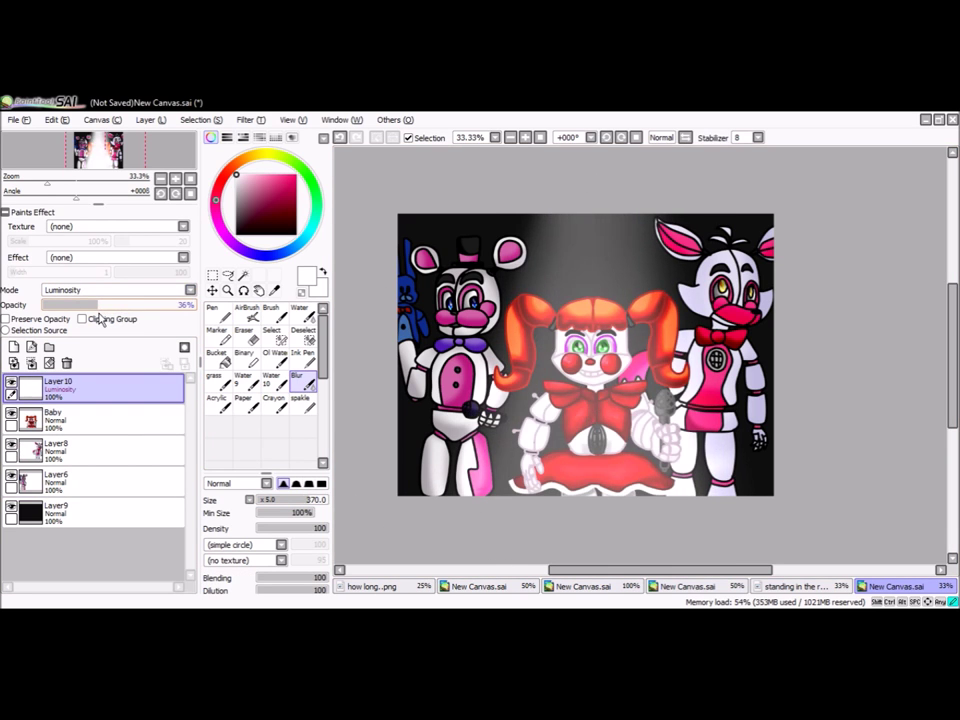
click(32, 363)
Step: Airbrush a white spotlight beam over Freddy on a new layer, blur it and set the layer to Luminosity
click(13, 347)
mouse_move(490, 470)
mouse_down()
mouse_move(567, 193)
mouse_move(499, 268)
mouse_up()
click(297, 380)
scroll(100, 290, down, 4)
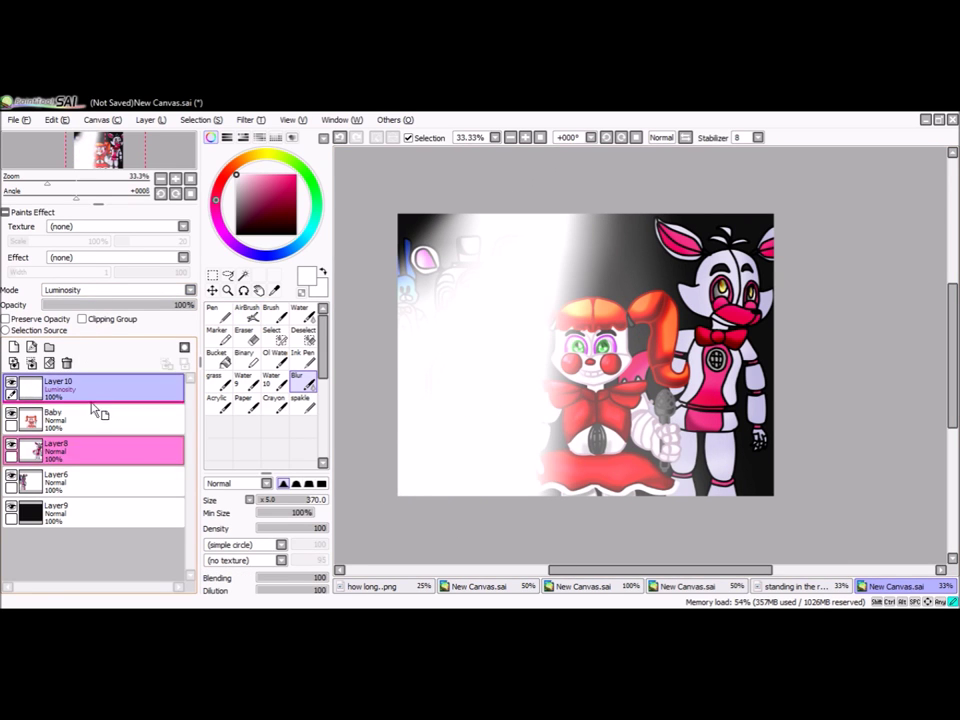
Step: Raise Layer8 and Layer6 above Baby, and merge the Freddy beam into Layer6 at 37% opacity
drag(50, 445, 50, 414)
drag(50, 476, 50, 414)
click(103, 388)
drag(183, 304, 112, 304)
click(99, 304)
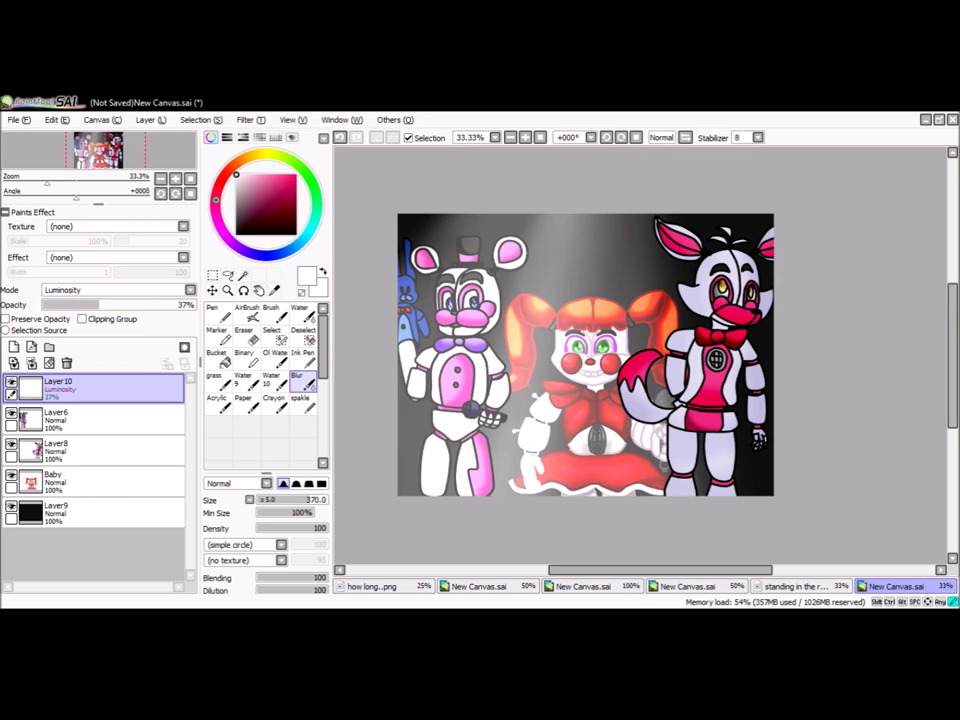
click(31, 364)
Step: Airbrush and blur a white beam over Foxy on a new Luminosity layer, with Layer8 moved directly beneath it
click(250, 313)
drag(587, 172, 677, 366)
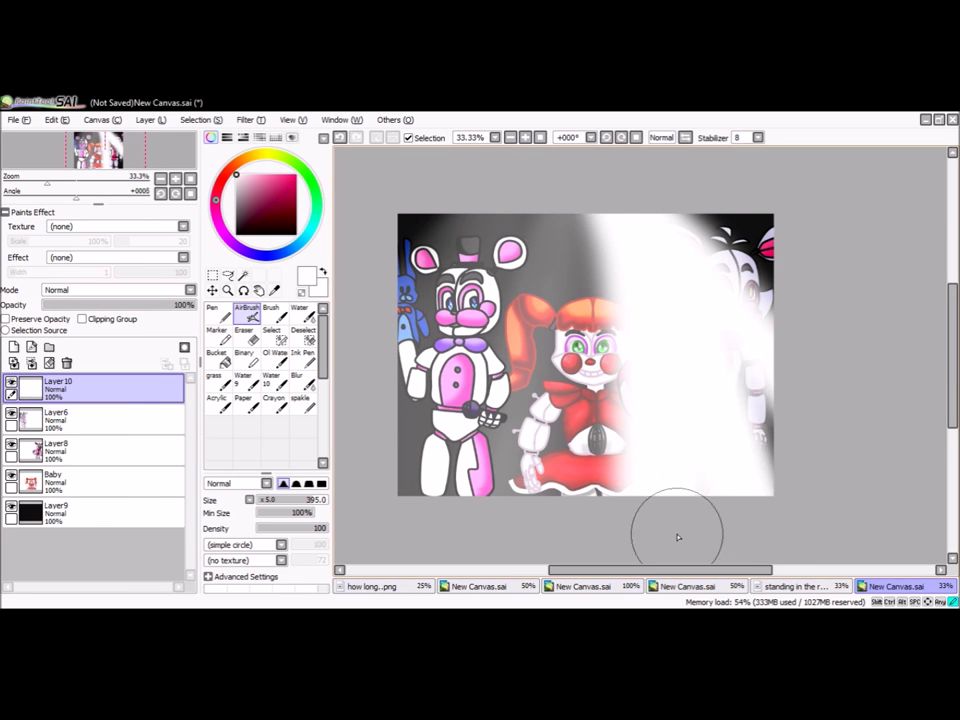
click(300, 381)
drag(98, 200, 80, 198)
mouse_move(55, 450)
mouse_down()
mouse_move(100, 410)
mouse_move(100, 385)
mouse_up()
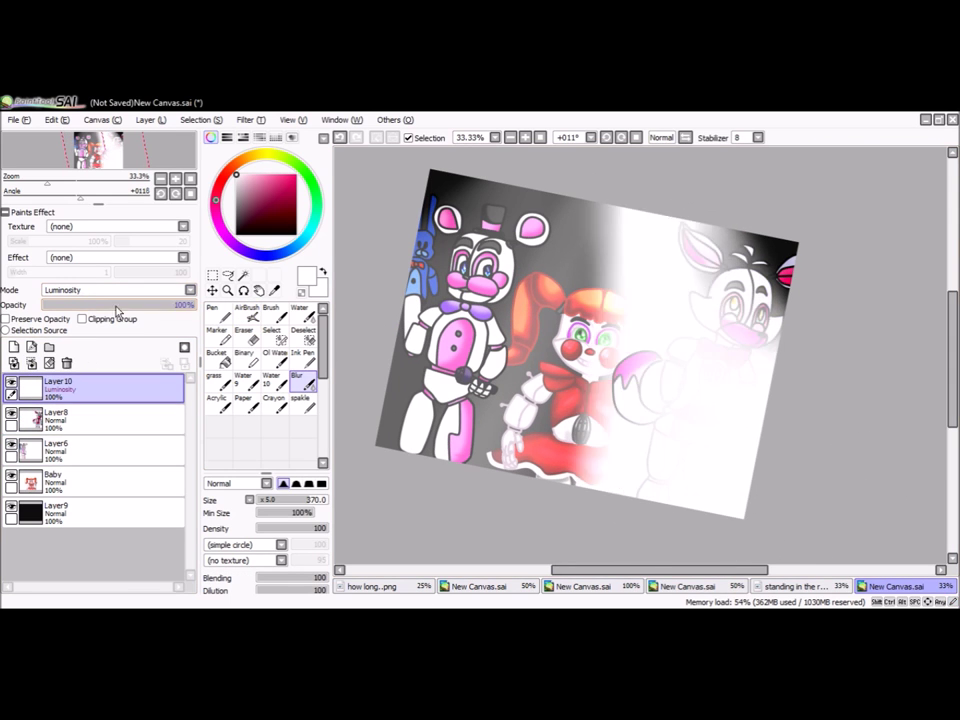
Step: Merge the Foxy beam and all character layers down into Layer9, with Baby back in front of the others
key(Delete)
click(66, 363)
key(Home)
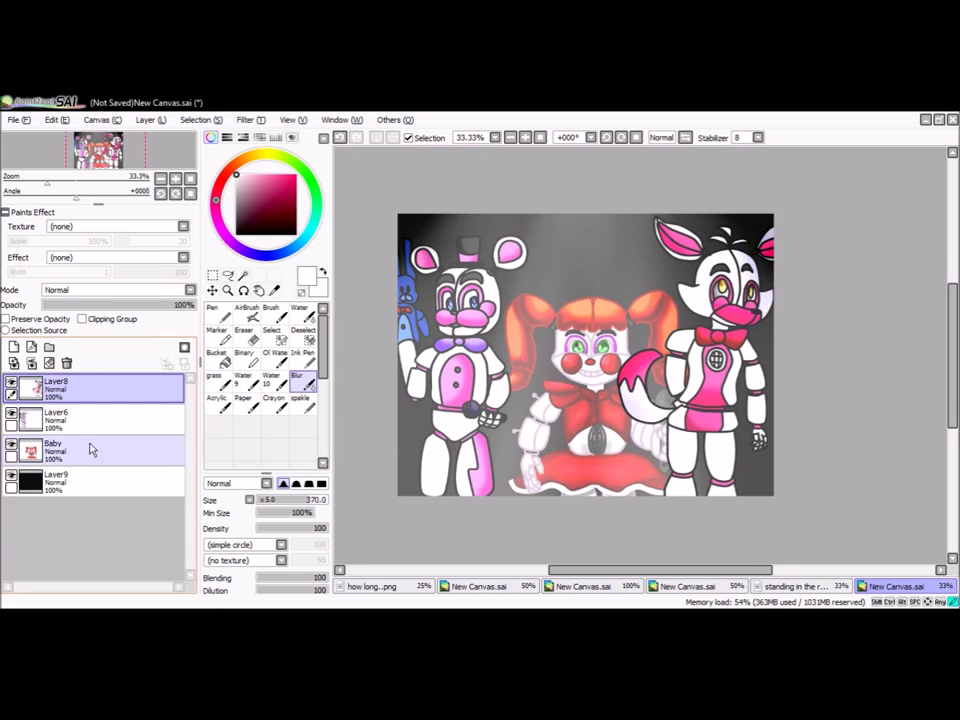
click(31, 364)
click(31, 364)
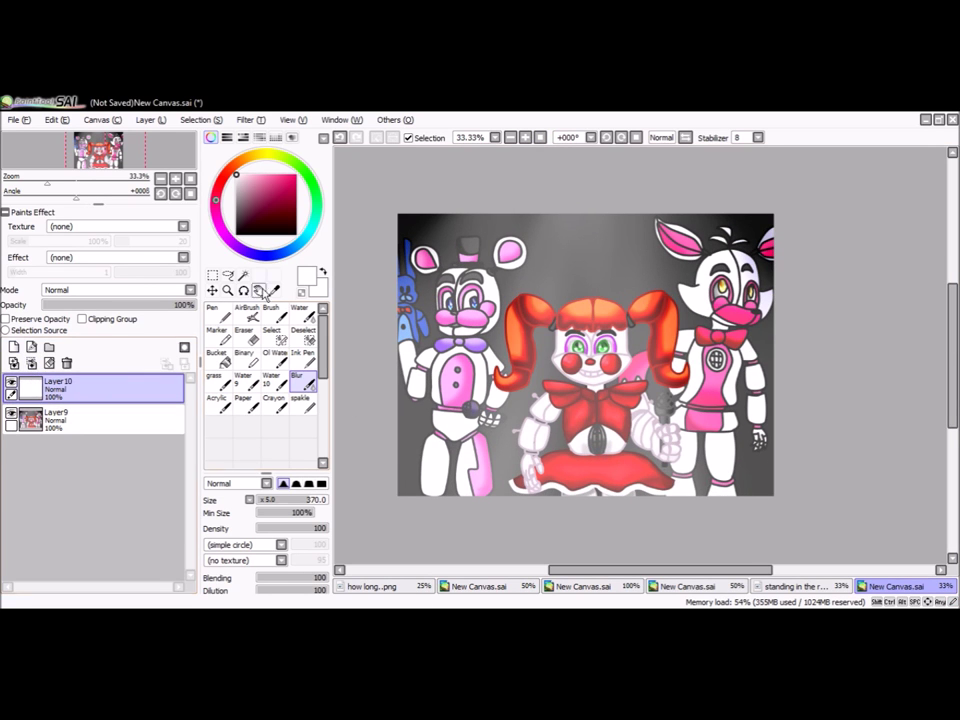
Step: Airbrush soft black shading over the lower part of the drawing on a new layer, blur it and reduce its opacity
mouse_move(482, 161)
mouse_down()
mouse_move(658, 531)
mouse_move(696, 561)
mouse_up()
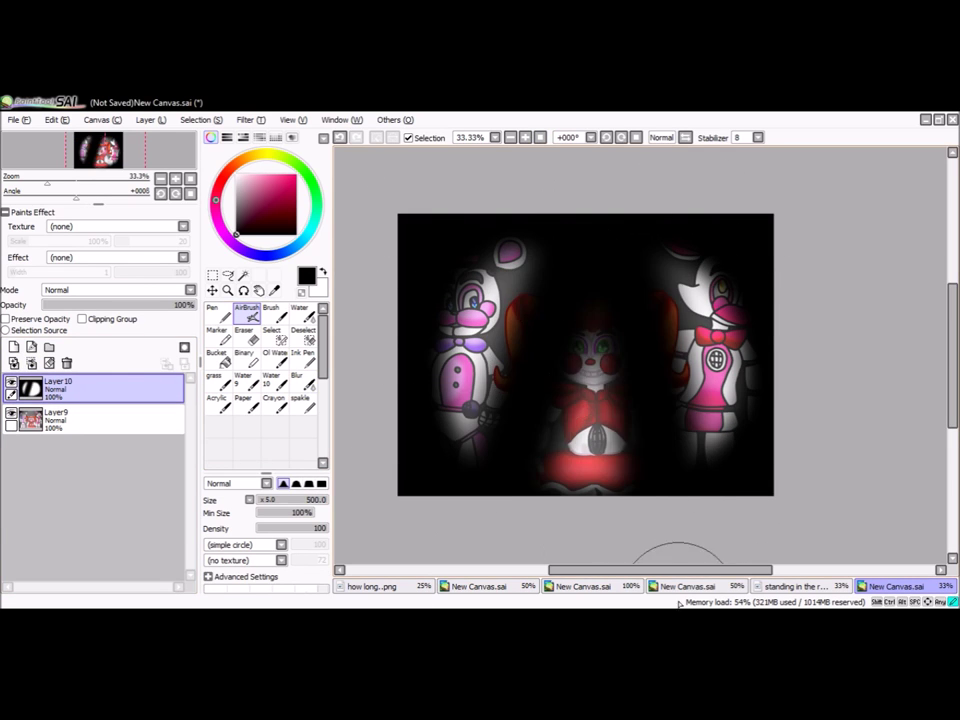
key(ctrl+z)
mouse_move(509, 514)
mouse_down()
mouse_move(482, 525)
mouse_move(797, 461)
mouse_move(553, 504)
mouse_move(364, 330)
mouse_up()
click(297, 378)
click(110, 289)
click(100, 373)
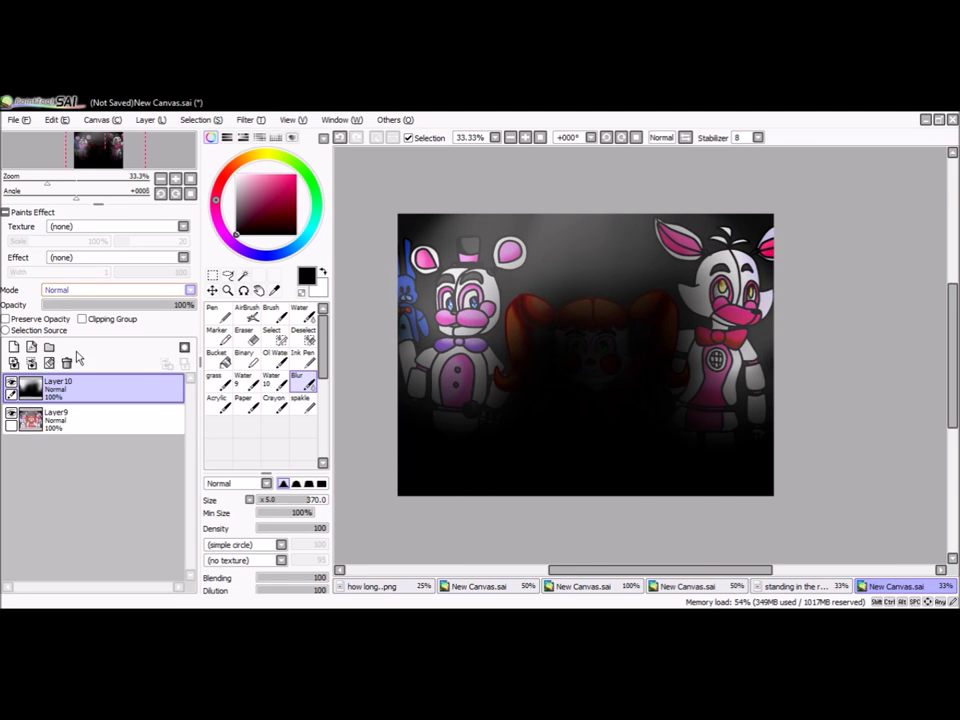
drag(190, 304, 90, 304)
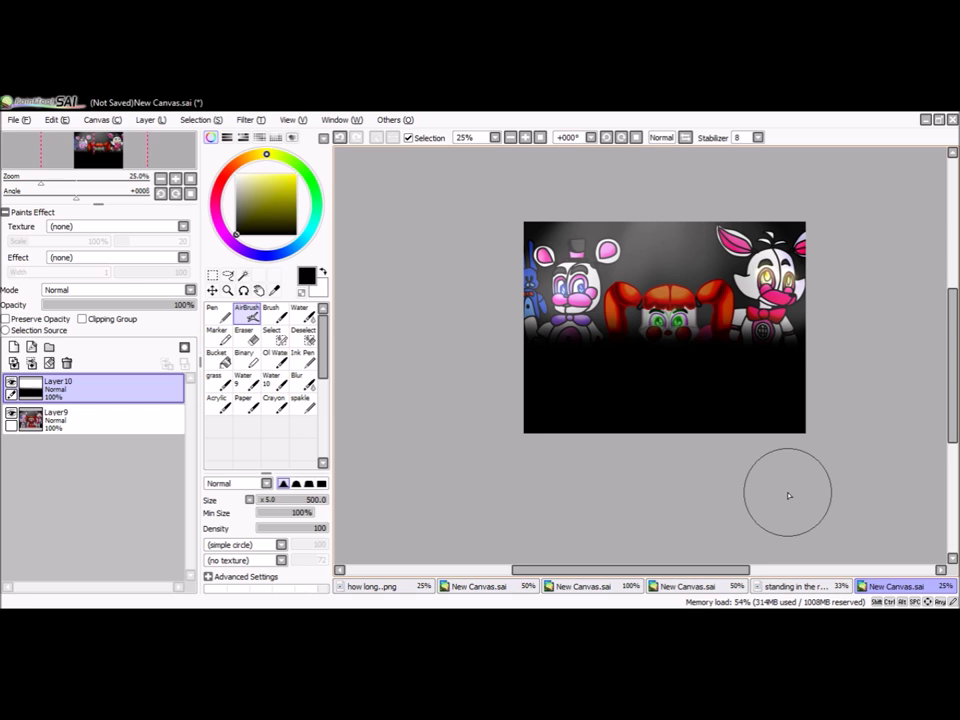
Step: Undo the black covering the lower half and airbrush a narrower black band along the bottom of the drawing
key(ctrl+z)
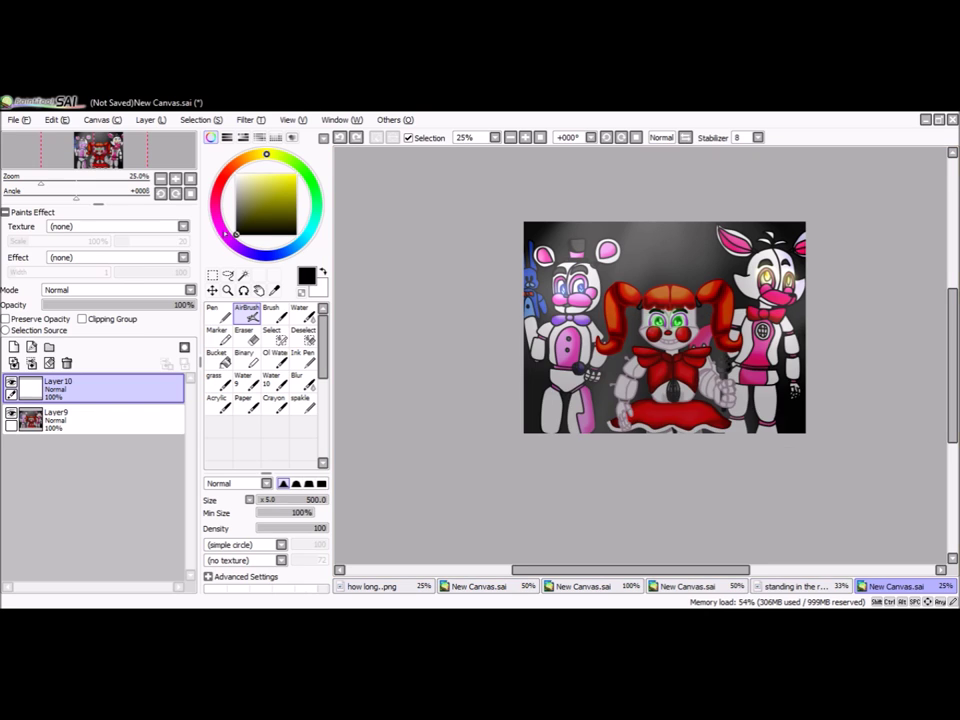
click(293, 218)
drag(530, 405, 859, 411)
click(265, 222)
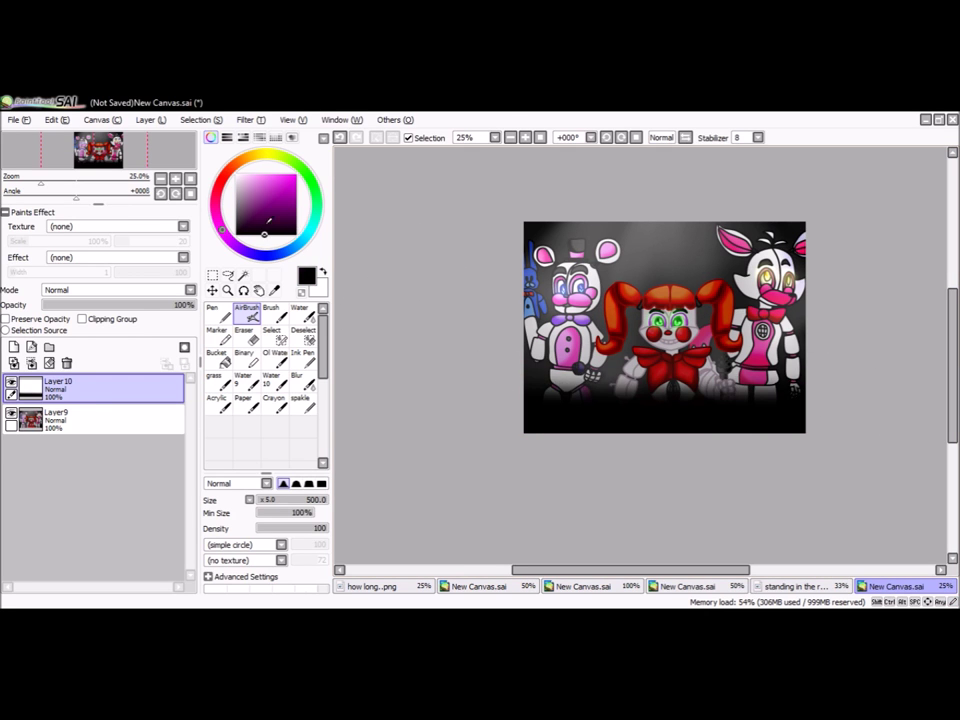
Step: Airbrush progressively lighter purple bands above the black one to build a gradient up the canvas
click(270, 226)
drag(530, 410, 805, 405)
drag(805, 330, 493, 242)
drag(530, 290, 805, 280)
click(258, 173)
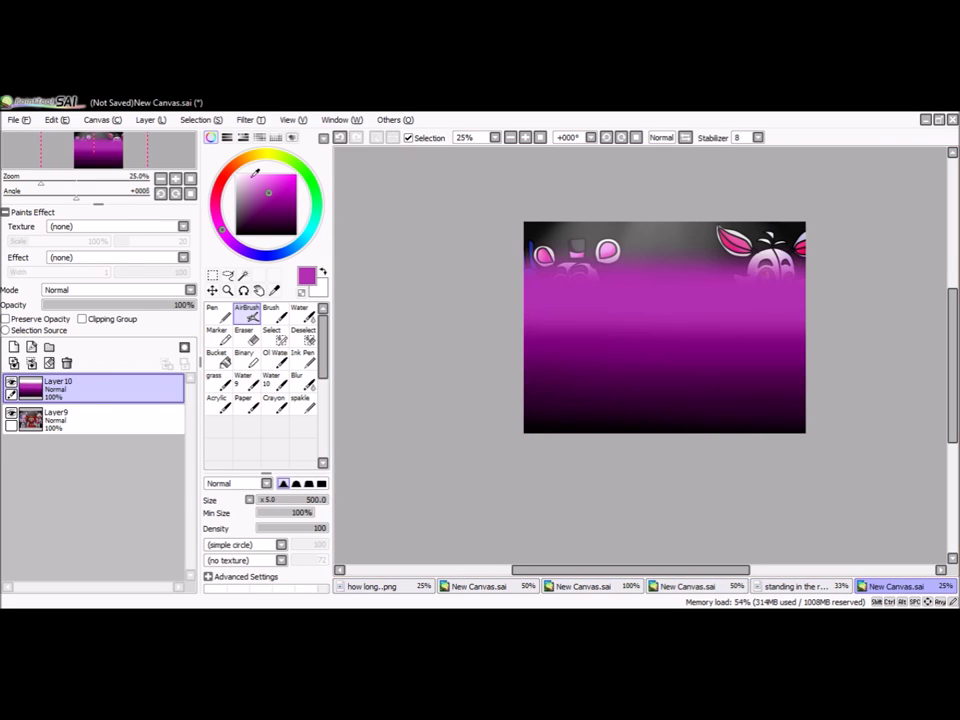
click(251, 171)
Step: Blend the purple gradient into the drawing with a different layer mode and opacity, and merge it into Layer9
click(115, 289)
click(133, 306)
scroll(515, 373, up, 2)
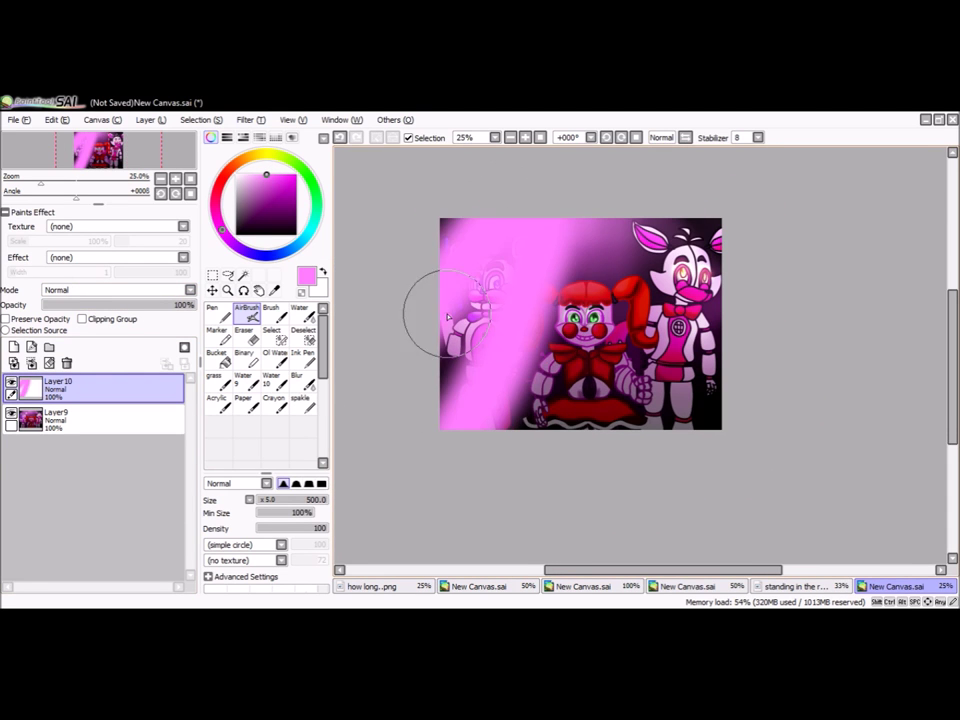
Step: Undo the pink beam, airbrush pink light over the characters instead, and blend it in with the layer mode and reduced opacity
key(ctrl+z)
mouse_move(553, 197)
mouse_down()
mouse_move(553, 208)
mouse_move(600, 225)
mouse_up()
scroll(94, 290, down, 3)
scroll(94, 290, up, 1)
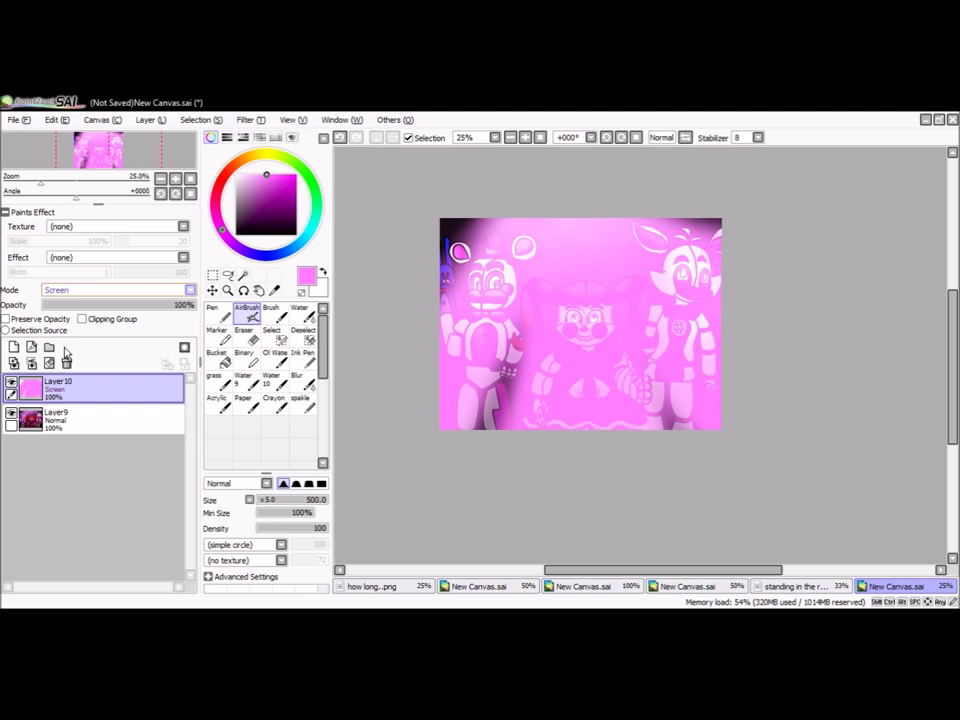
scroll(94, 290, down, 2)
drag(92, 304, 52, 318)
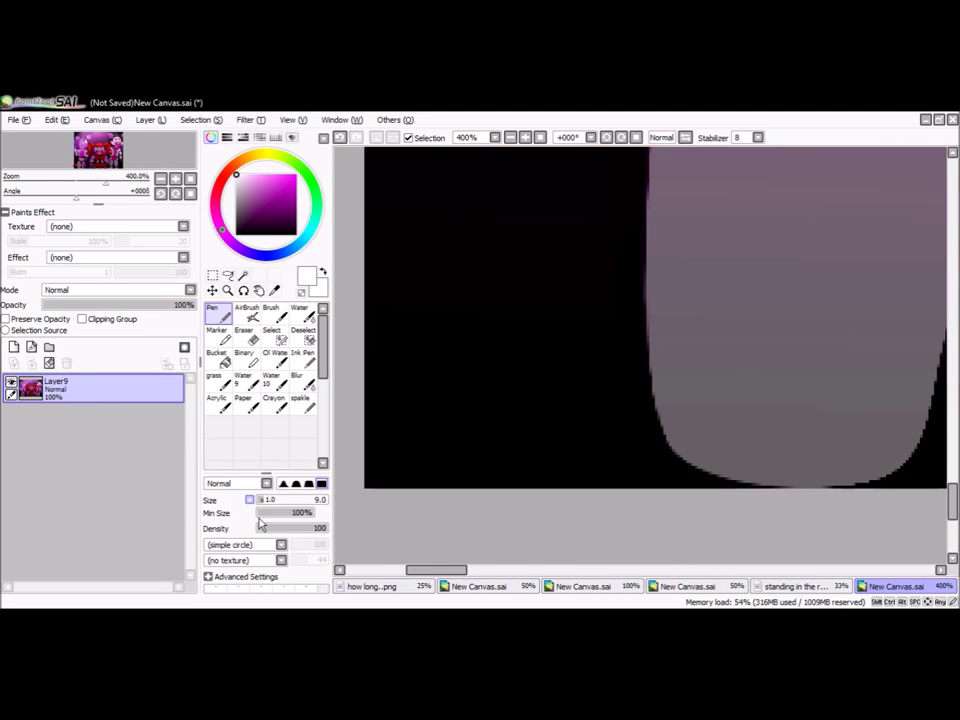